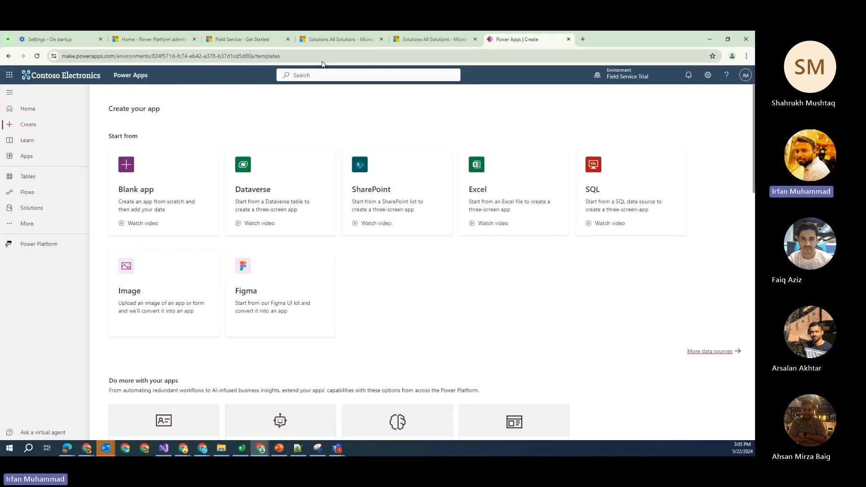
Return from the admin center to the Power Apps home page
left_click(144, 39)
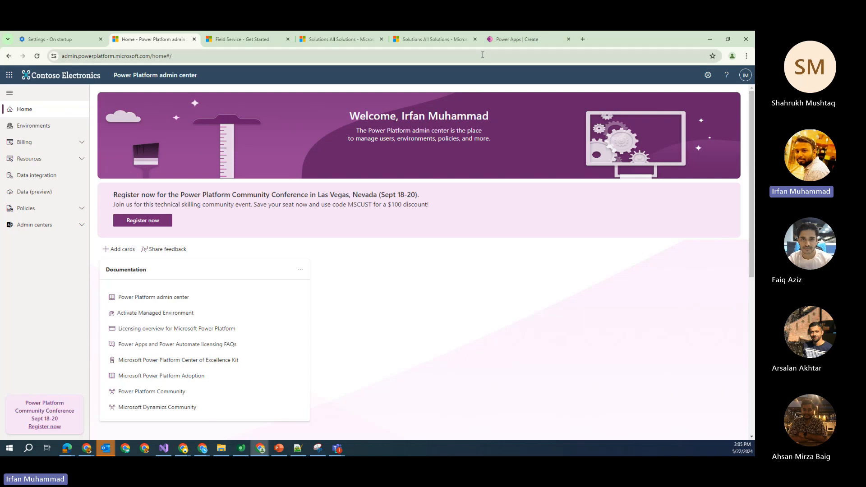
left_click(505, 41)
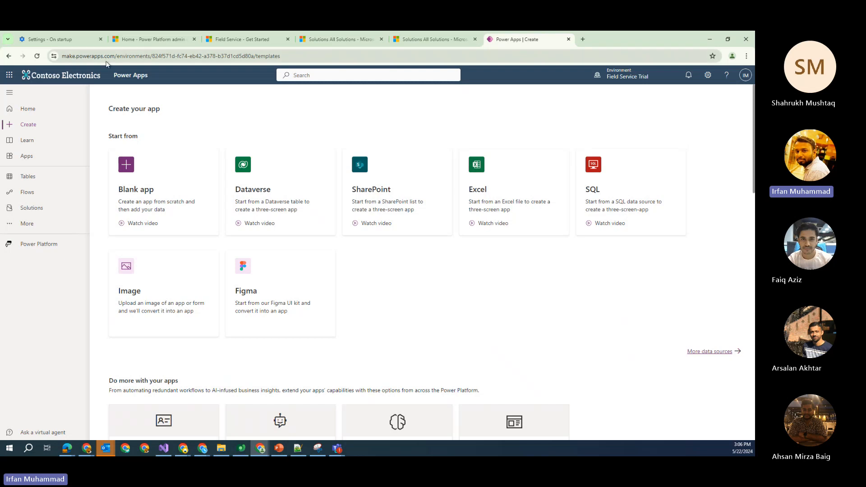
left_click(41, 110)
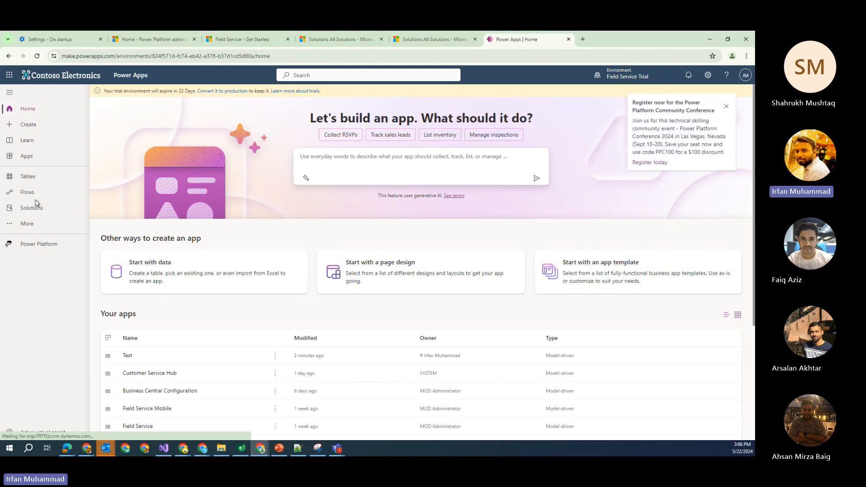
Go to Solutions, dismiss the conference popup, and select the Irfan-Training solution
left_click(497, 140)
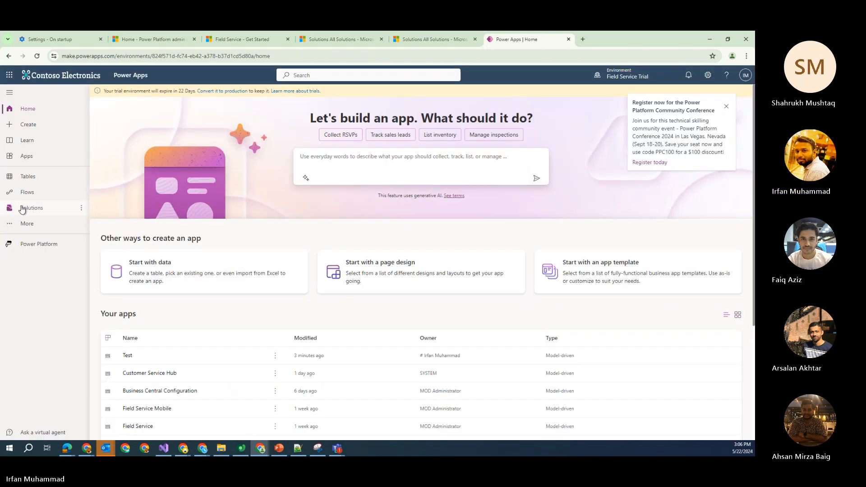
left_click(22, 208)
left_click(726, 107)
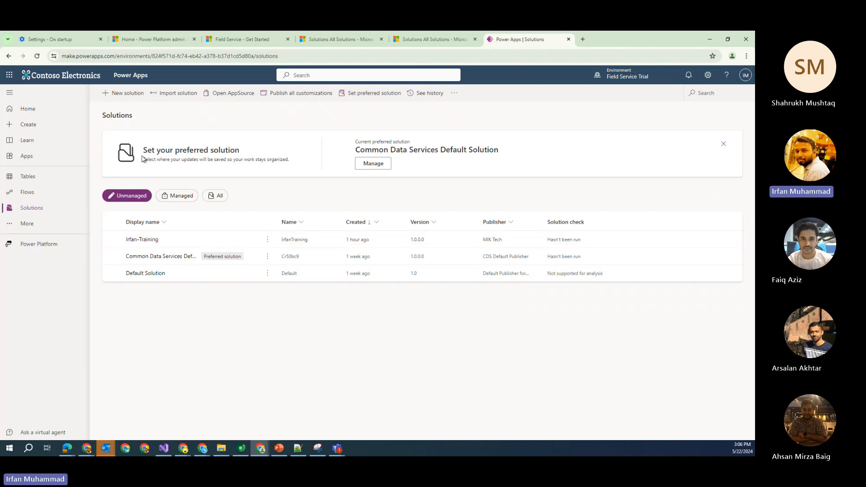
left_click(150, 243)
Open the Irfan-Training solution to see its single Account table object
left_click(150, 243)
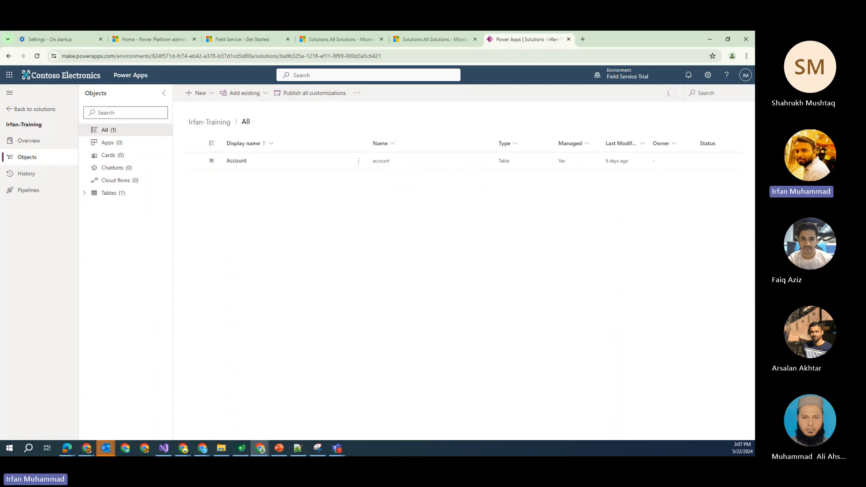
key("alt+Tab")
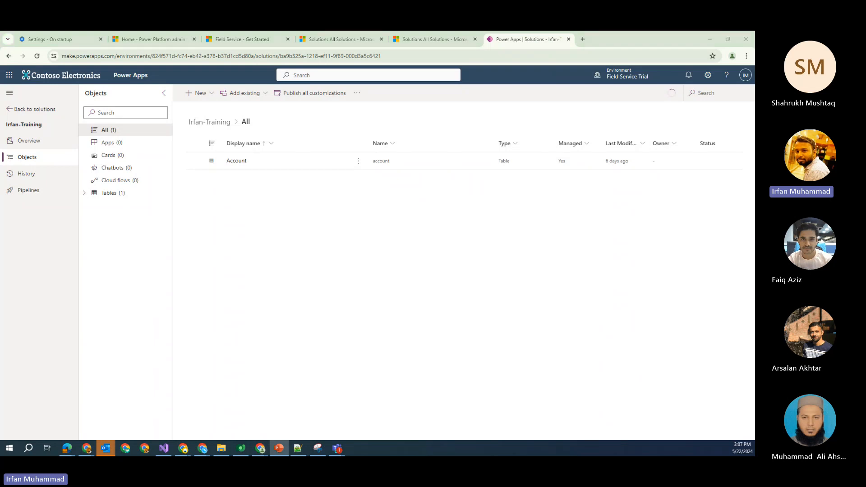
key("alt+Tab")
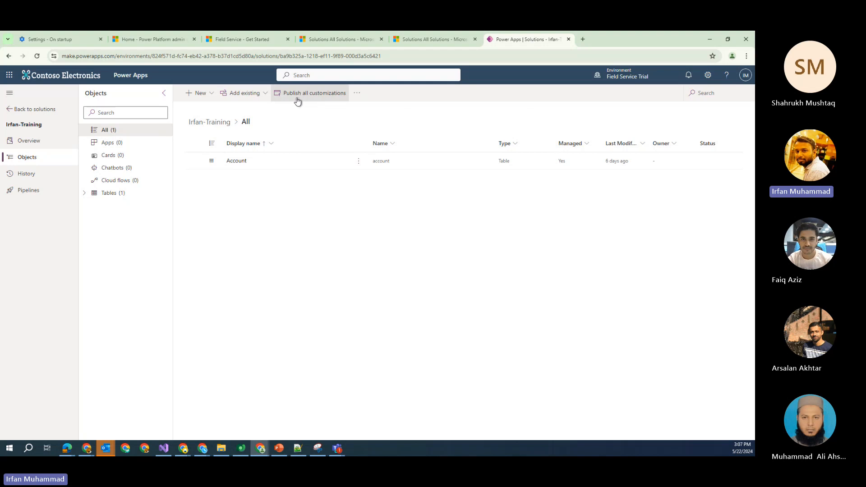
Use Add existing > Table to list the Dataverse tables available for the solution
left_click(251, 98)
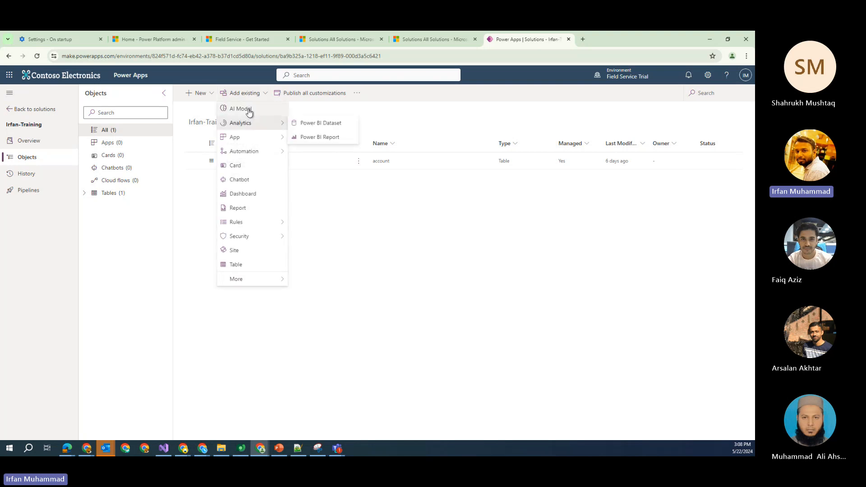
mouse_move(248, 120)
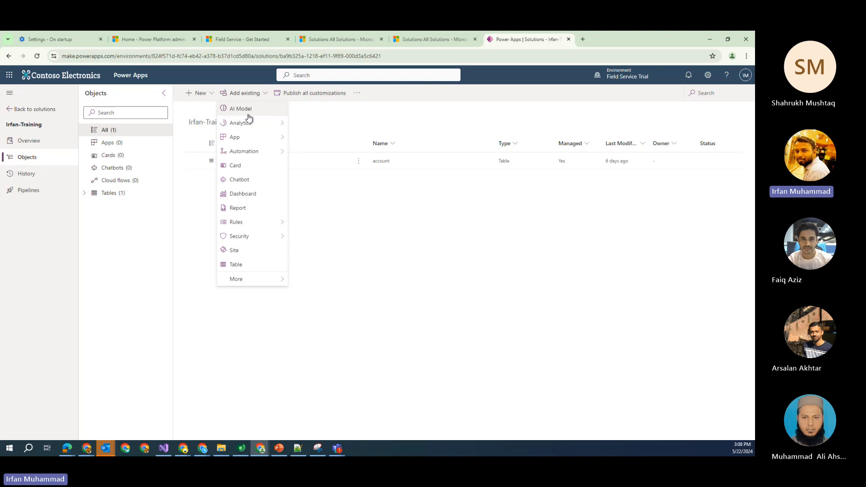
mouse_move(249, 142)
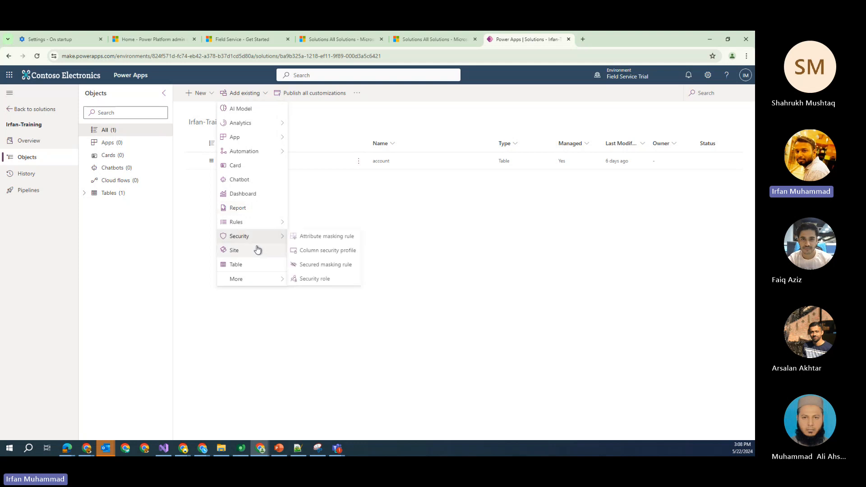
left_click(260, 270)
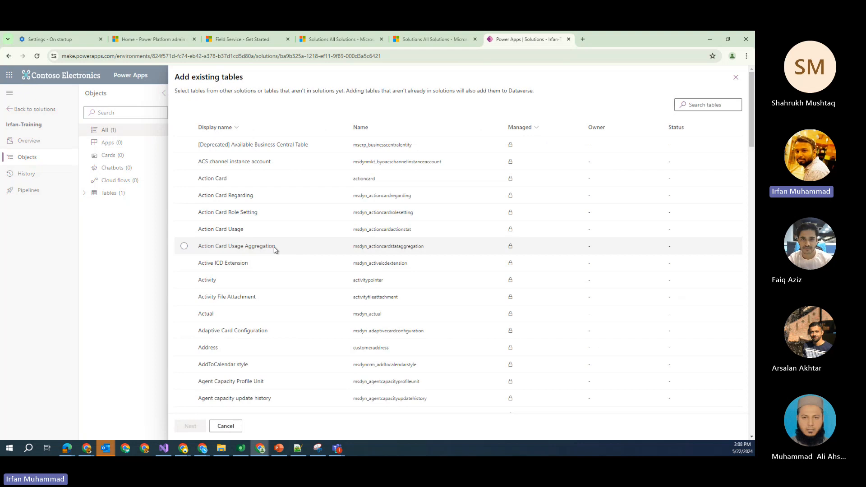
left_click(226, 426)
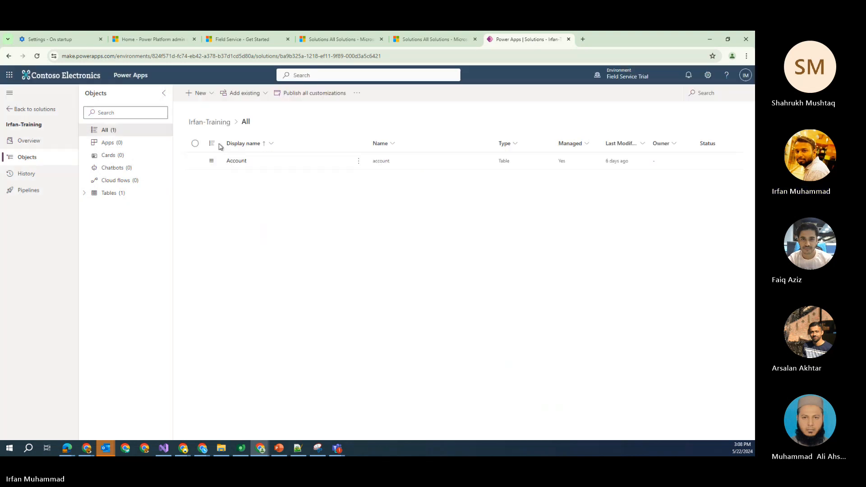
left_click(246, 93)
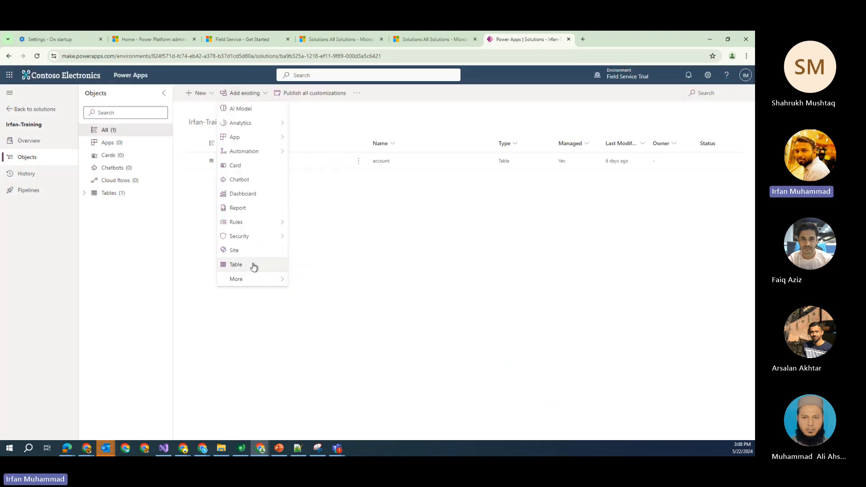
left_click(253, 266)
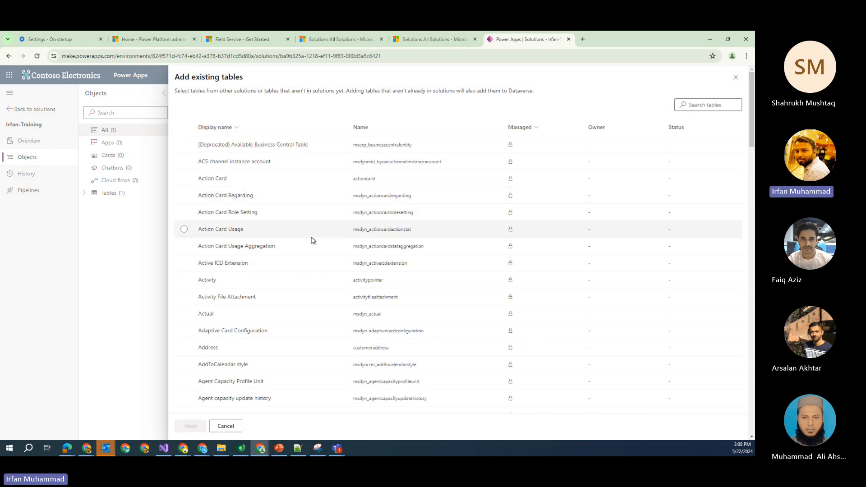
scroll(311, 241, "down", 2)
scroll(312, 241, "down", 2)
scroll(309, 243, "up", 5)
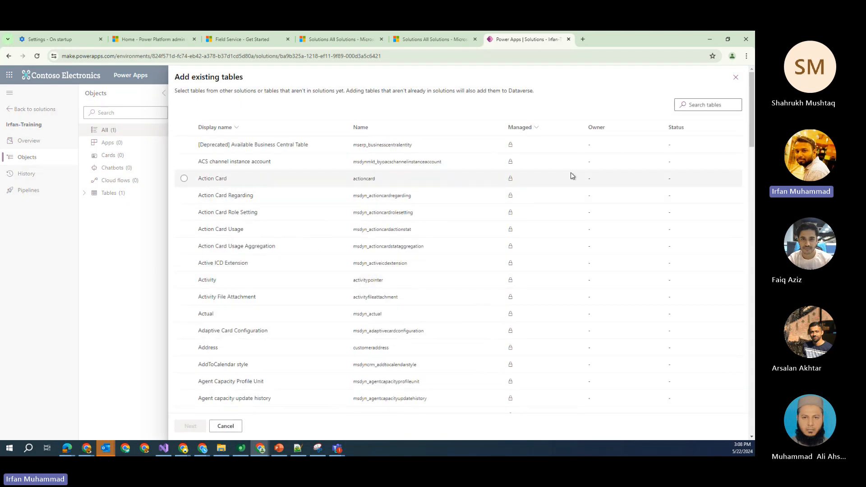
Search tables for 'contac', select the Contact table, and continue to Selected tables
left_click(713, 104)
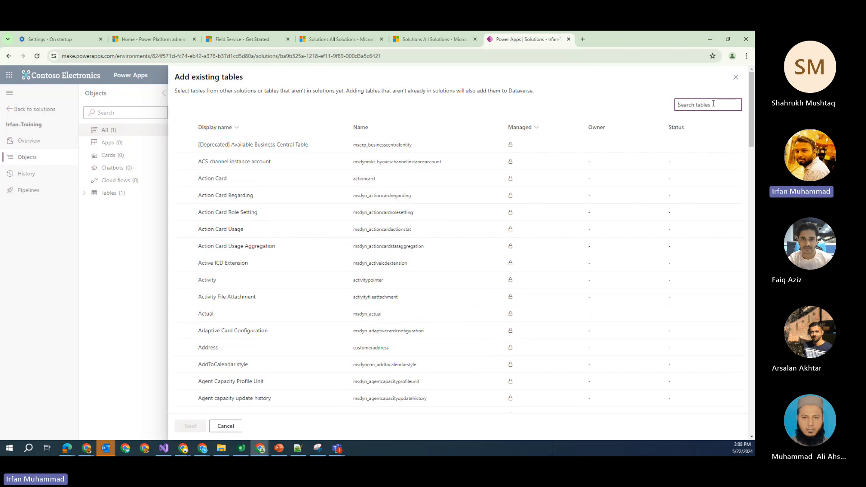
type("cont")
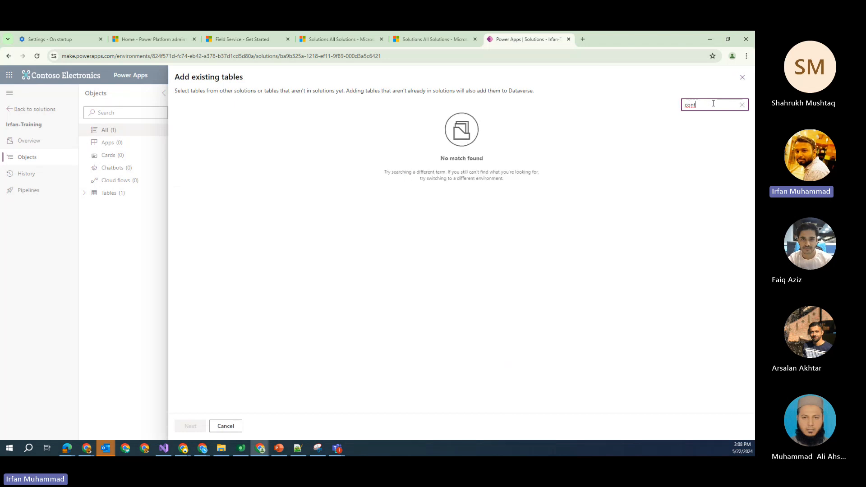
key("BackSpace")
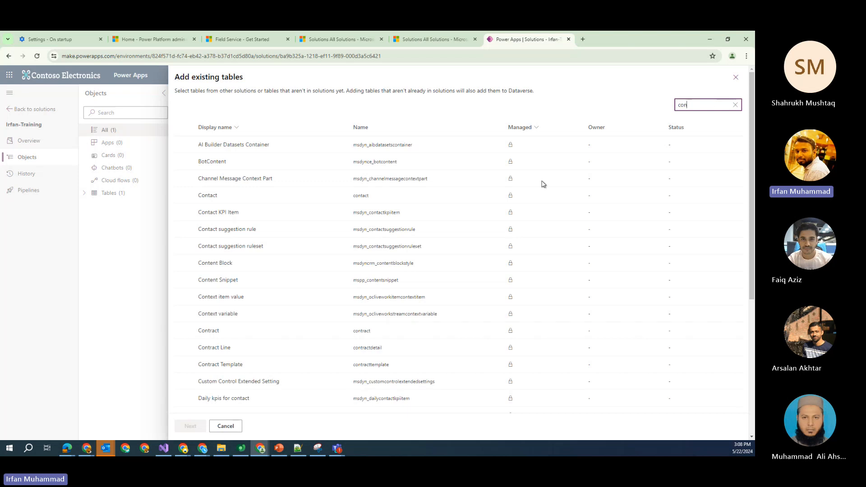
type("ta")
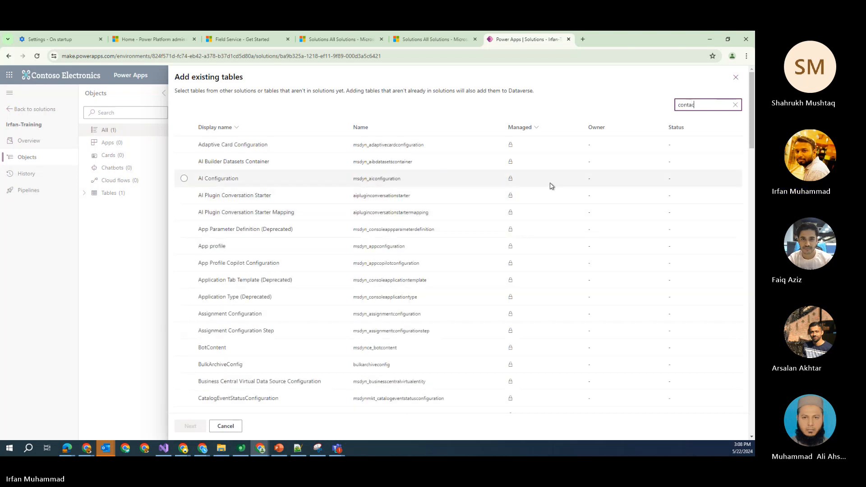
type("c")
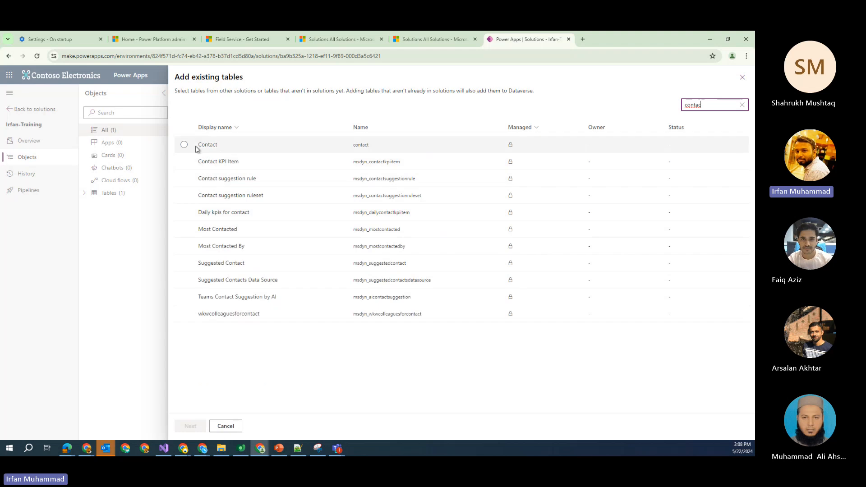
left_click(184, 144)
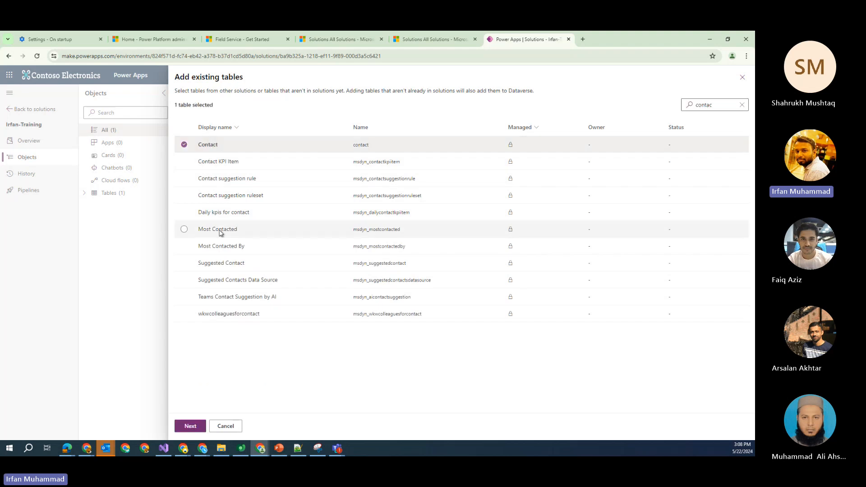
left_click(202, 427)
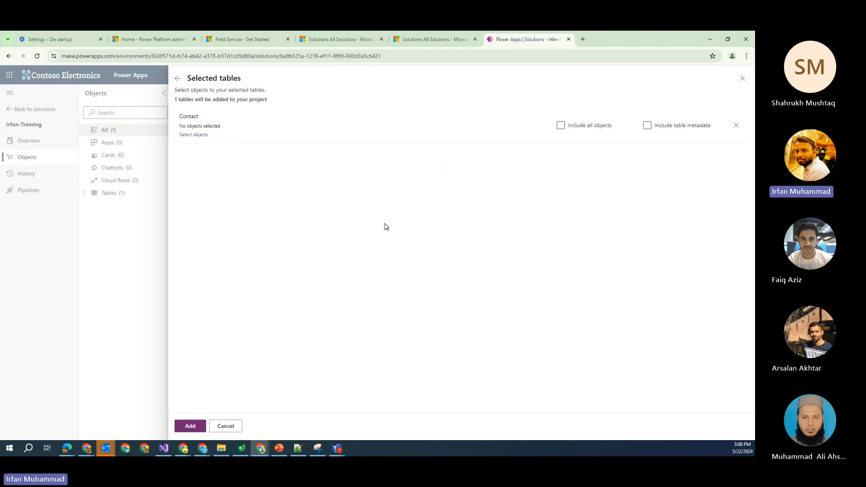
Browse Contact's Columns, Relationships, Business rules, Views and Dashboards assets, ending on Forms
left_click(206, 138)
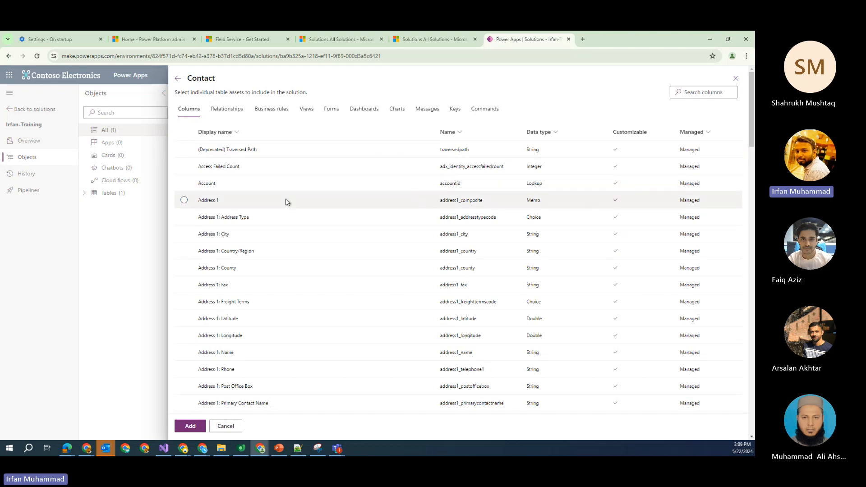
left_click(178, 78)
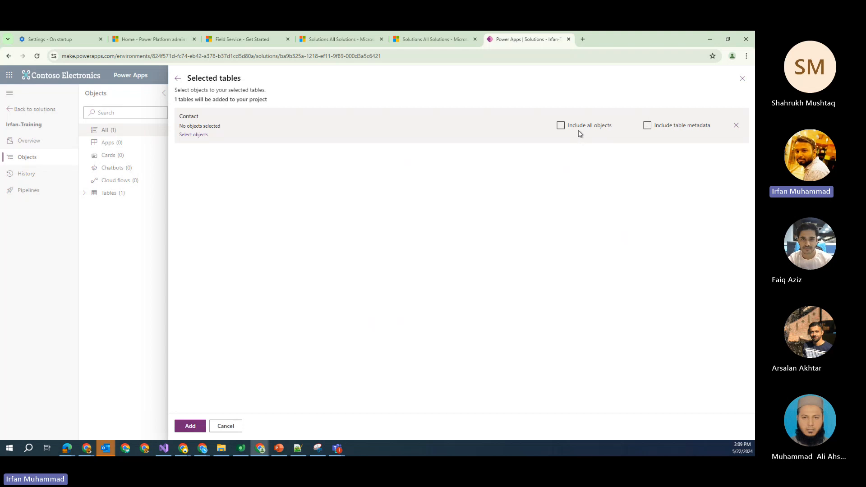
left_click(204, 138)
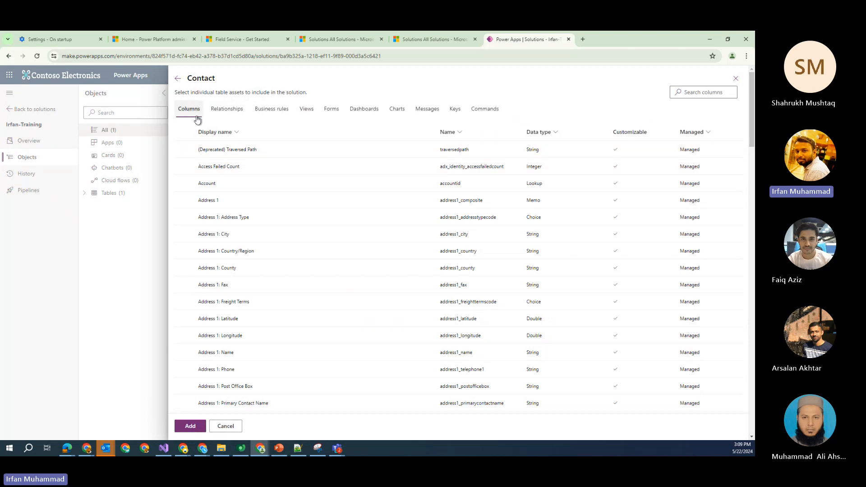
left_click(227, 110)
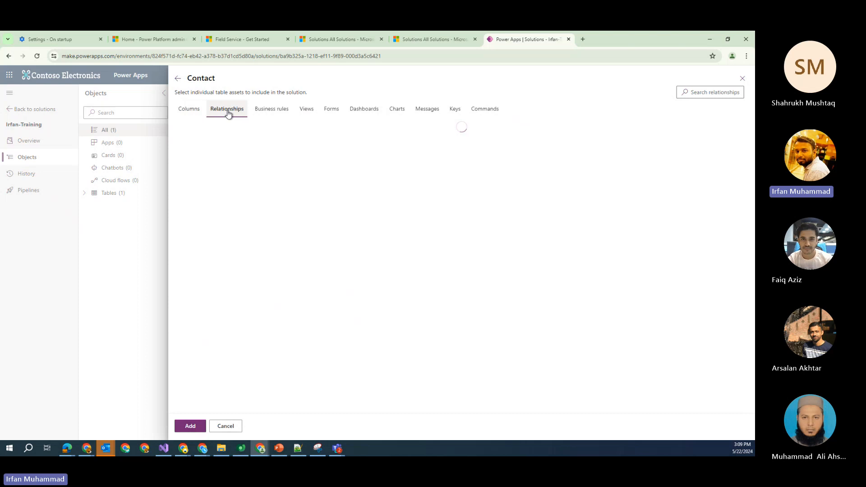
left_click(281, 116)
left_click(306, 111)
left_click(331, 111)
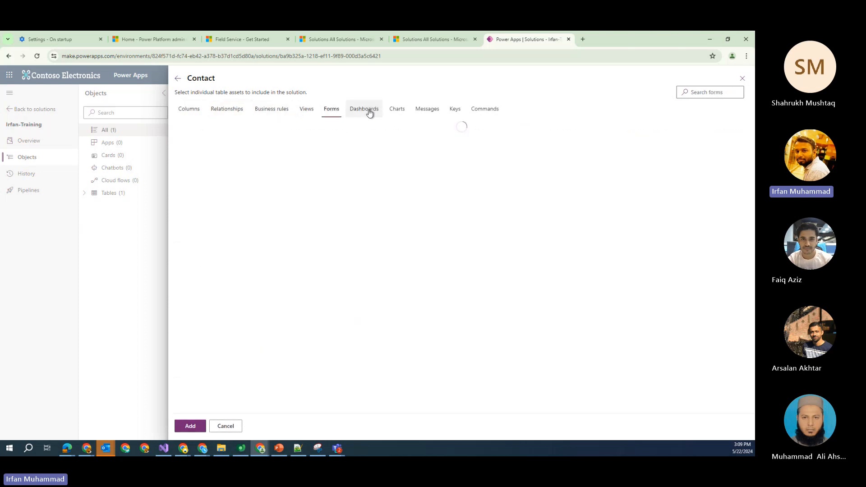
left_click(369, 112)
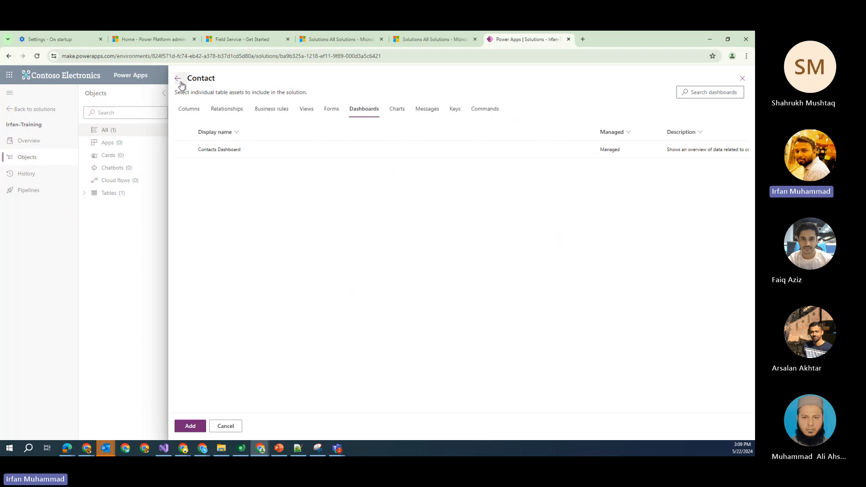
left_click(190, 110)
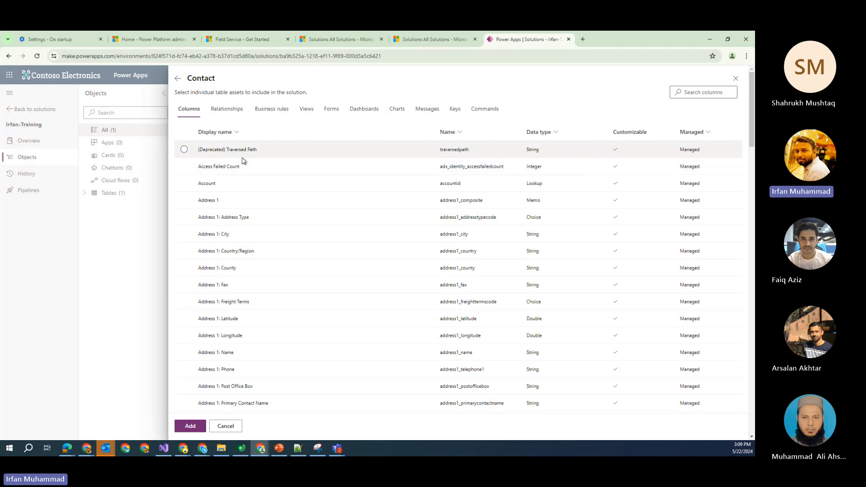
left_click(331, 110)
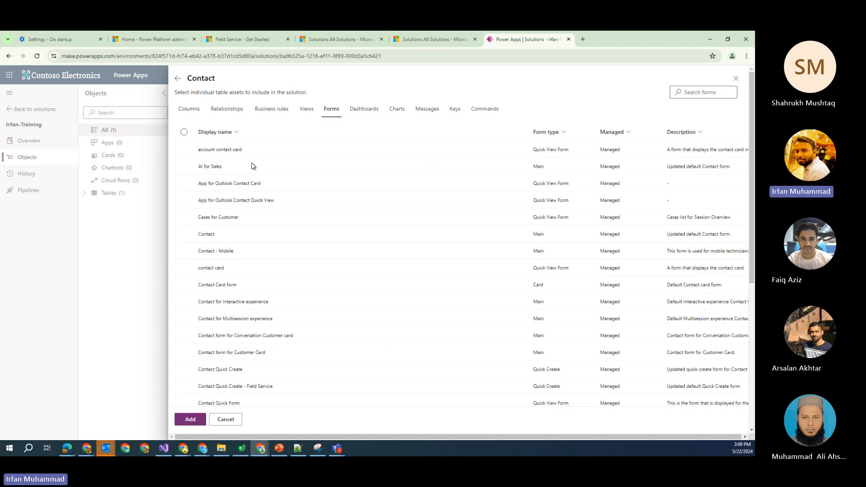
Select the Contact main form and the Active Contacts view, then confirm them
left_click(184, 235)
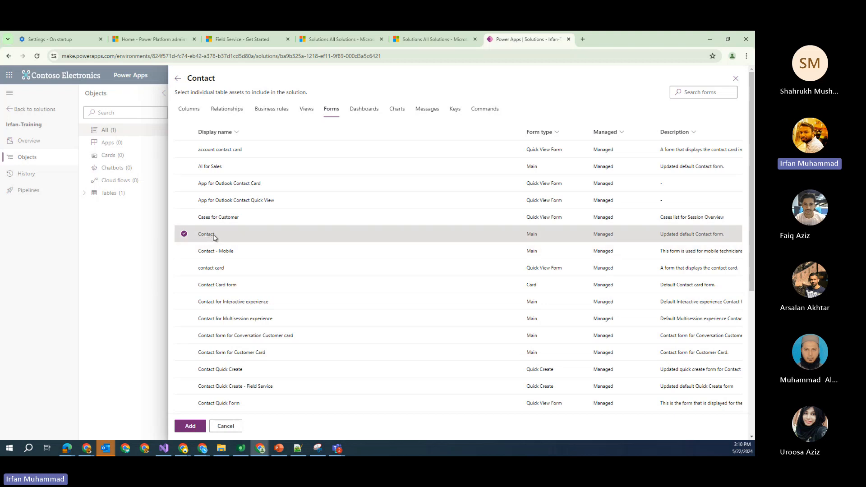
left_click(307, 113)
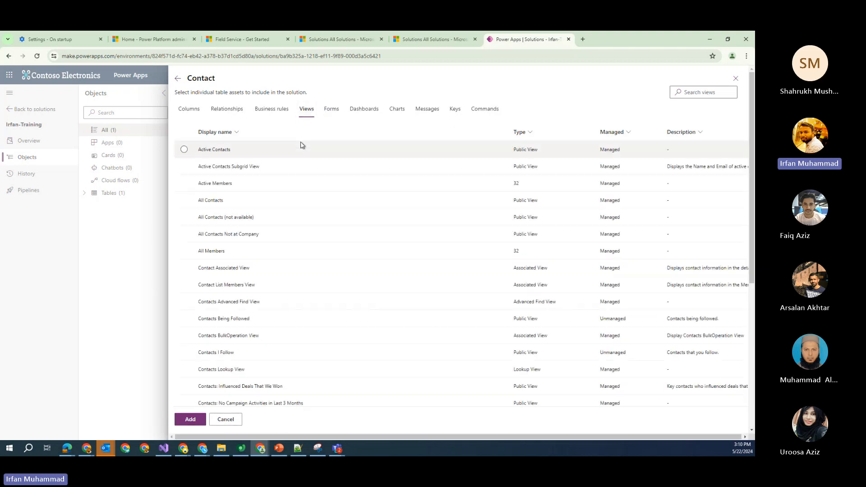
left_click(184, 149)
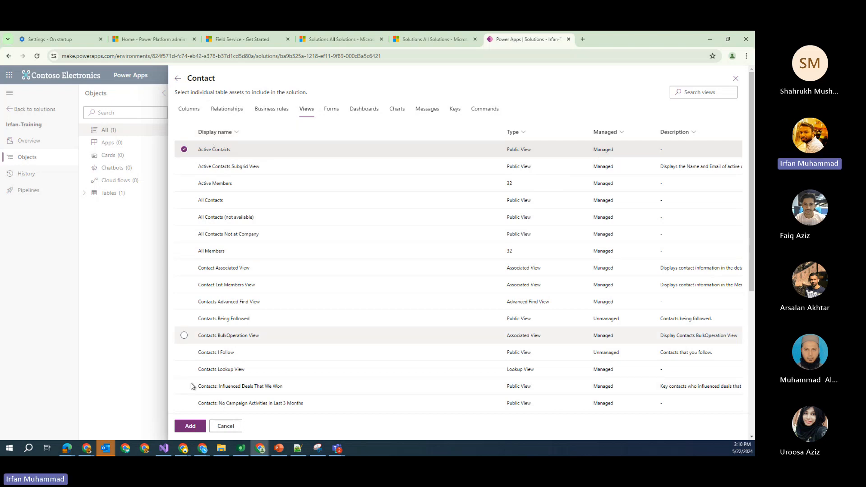
left_click(228, 110)
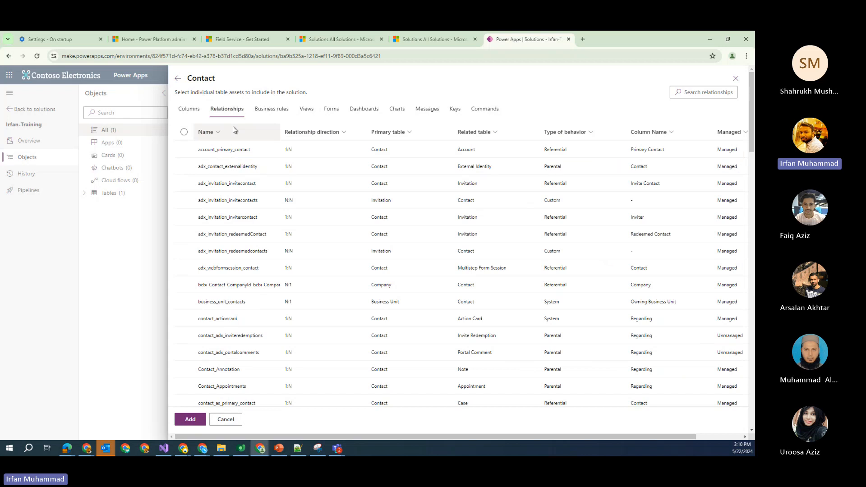
left_click(198, 113)
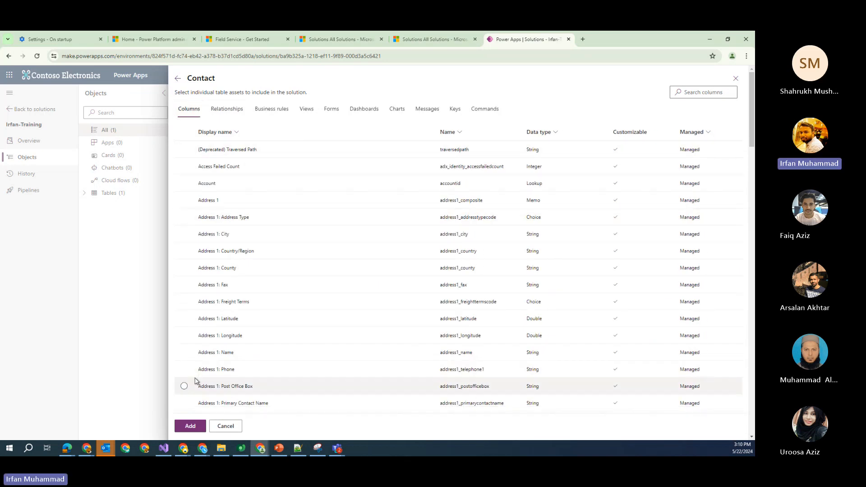
left_click(190, 429)
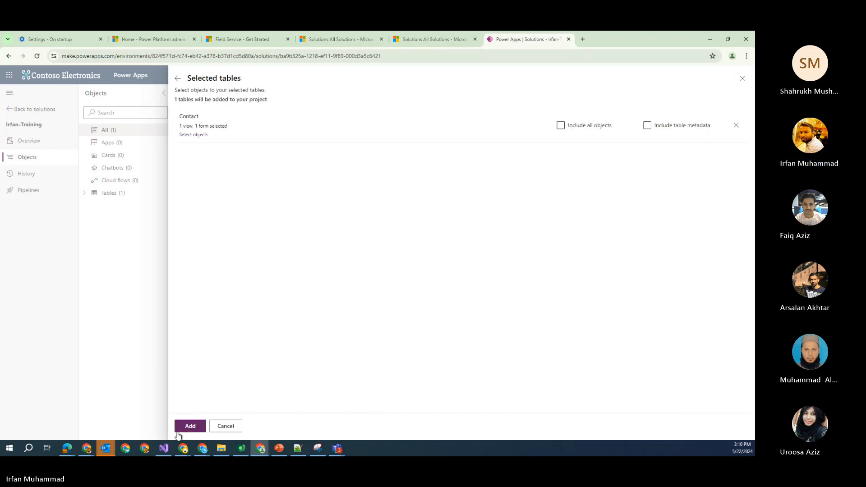
Add the Contact table to Irfan-Training and expand it in the Objects tree
left_click(189, 429)
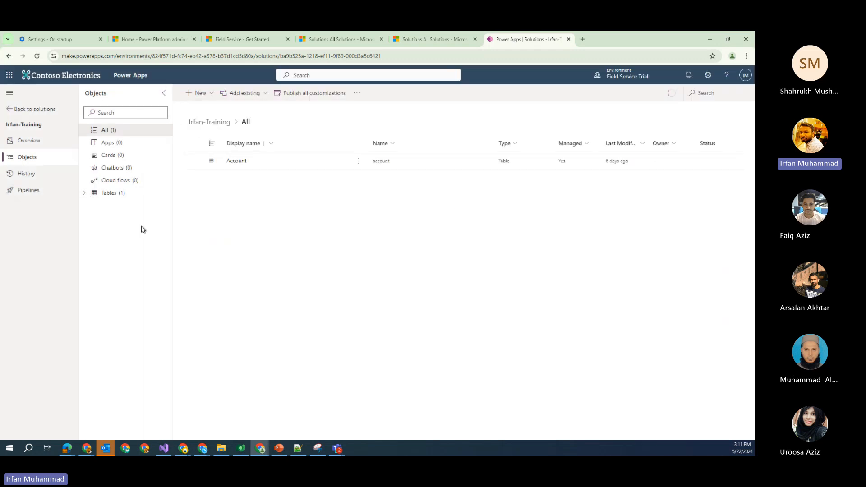
left_click(86, 193)
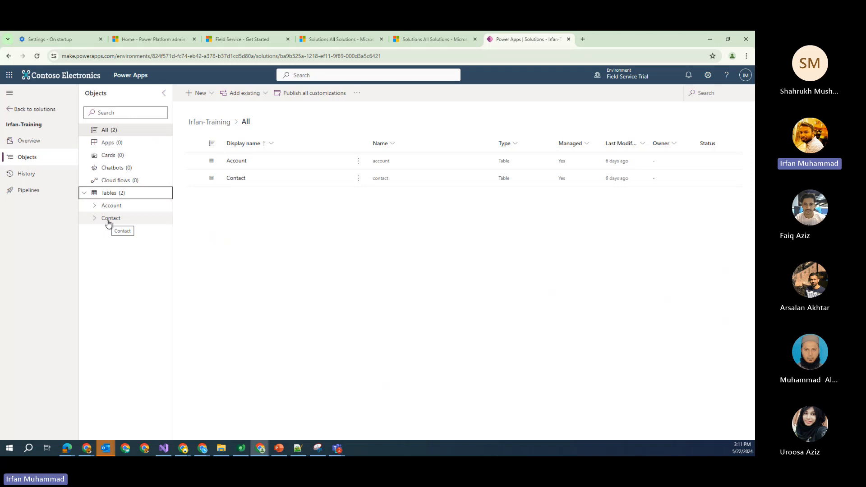
left_click(94, 220)
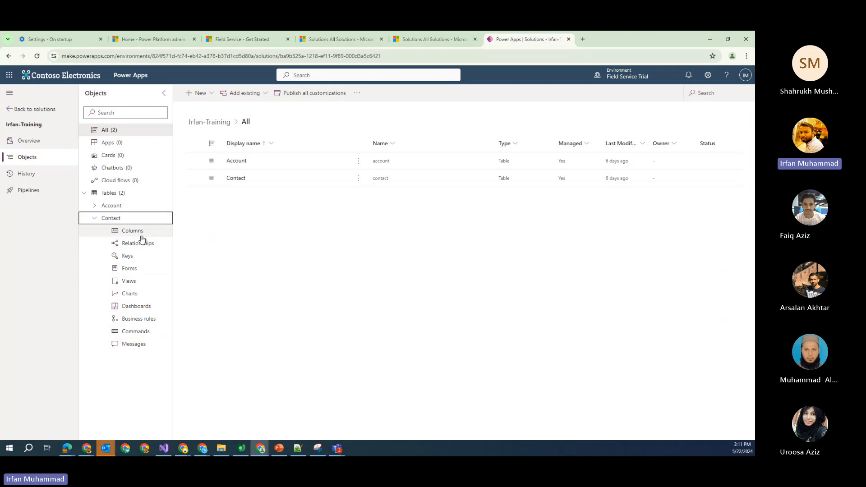
Browse Contact's Forms, Views and Charts in the solution, ending on Columns
left_click(139, 232)
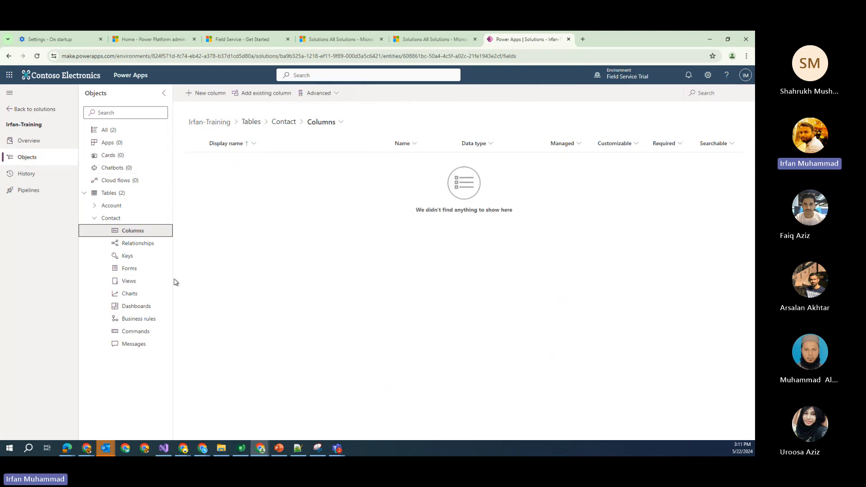
left_click(135, 272)
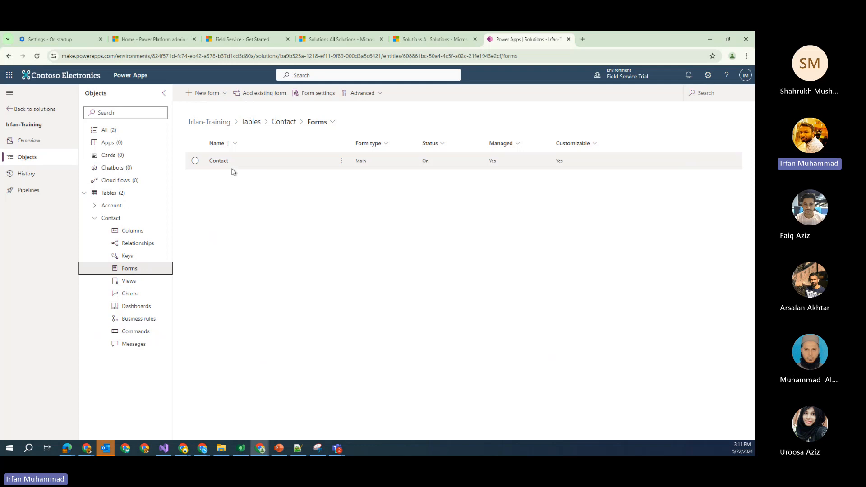
left_click(143, 287)
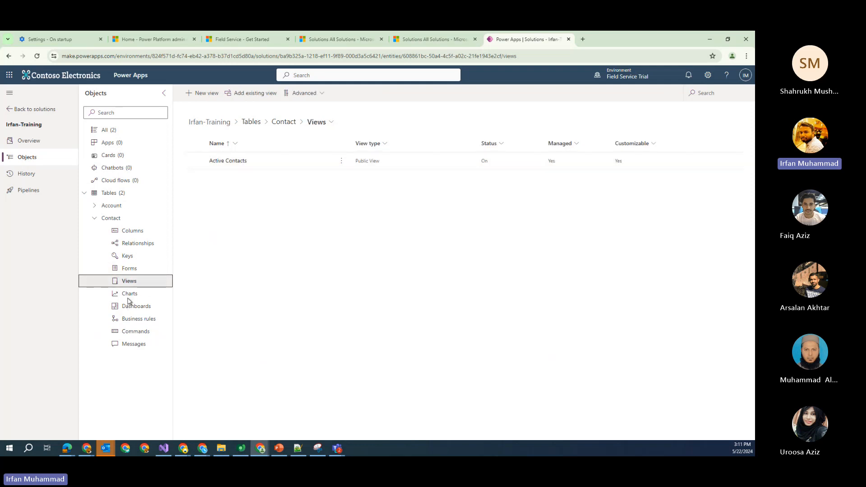
left_click(130, 298)
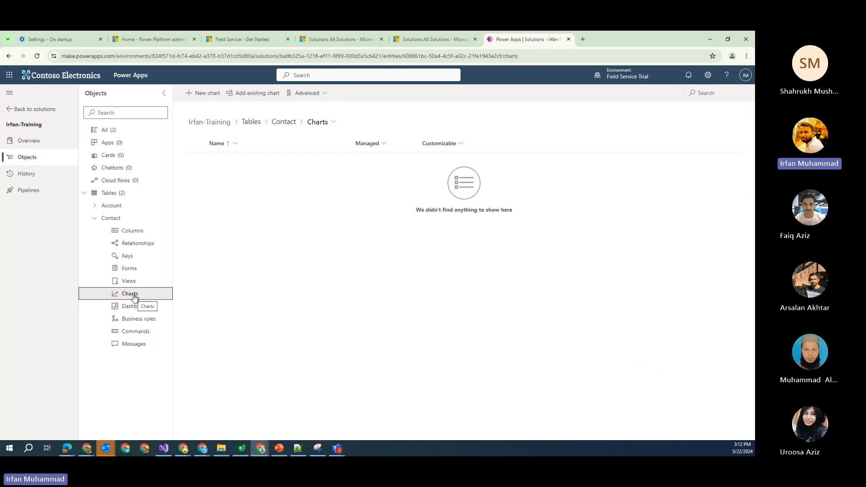
left_click(133, 269)
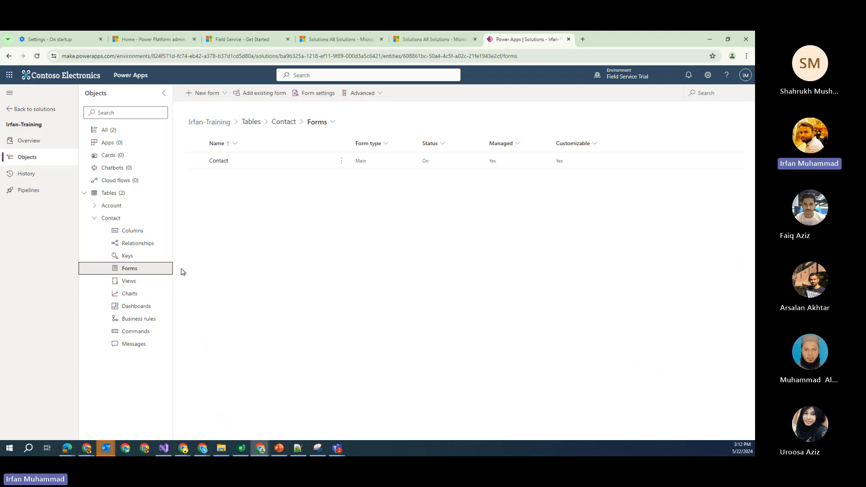
left_click(140, 236)
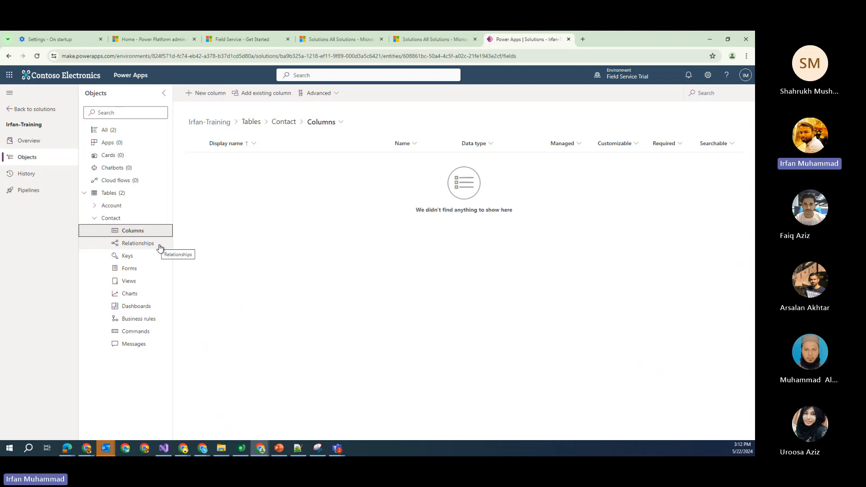
Add the existing Account lookup column (AccountId) to Contact's columns
left_click(267, 94)
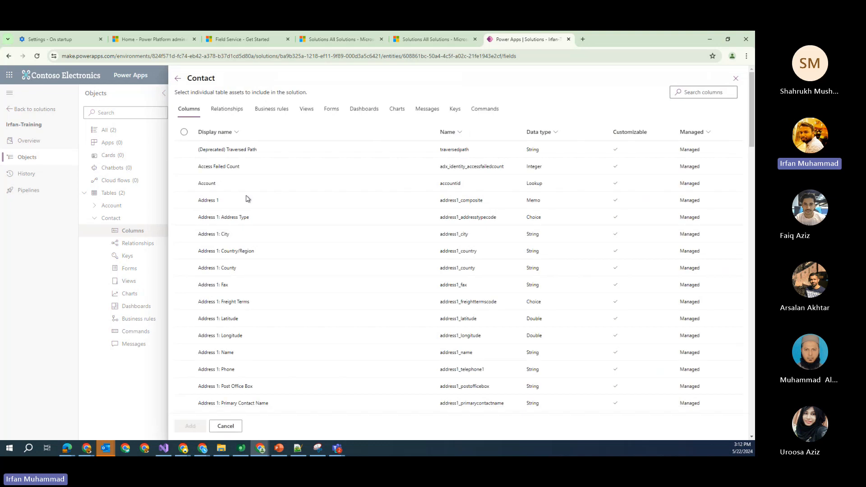
left_click(184, 183)
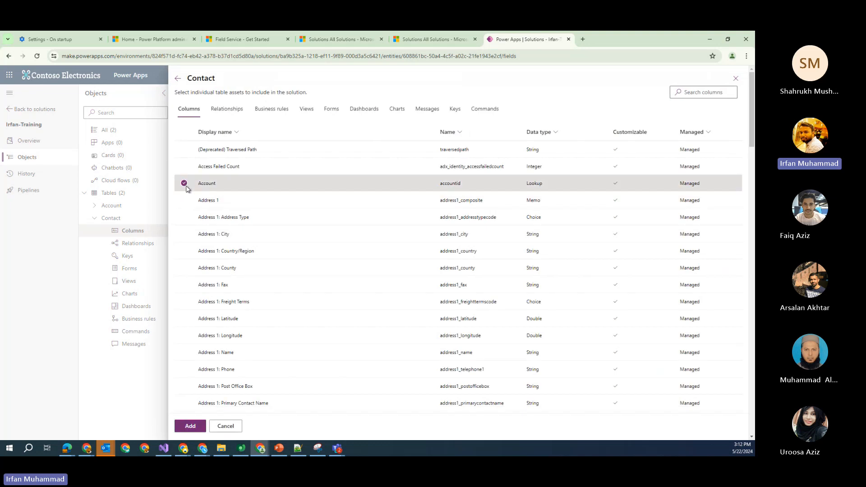
left_click(201, 430)
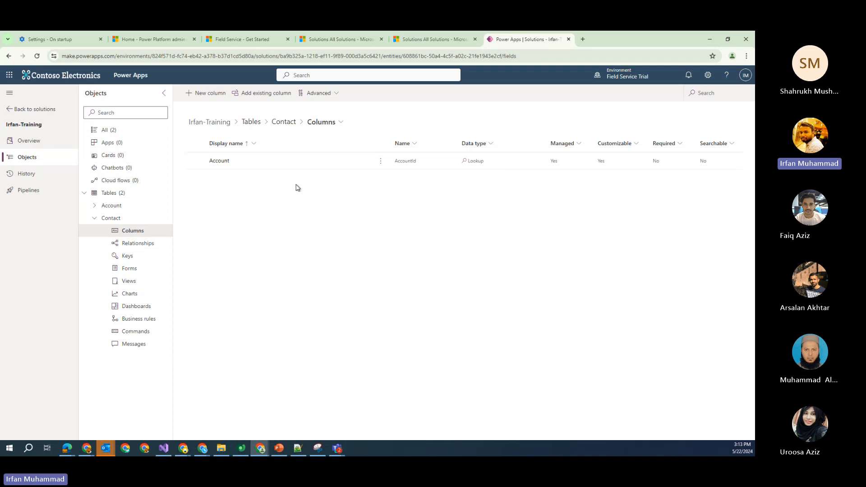
Draft a new Contact column with display name and description 'Training', then view data types
left_click(212, 98)
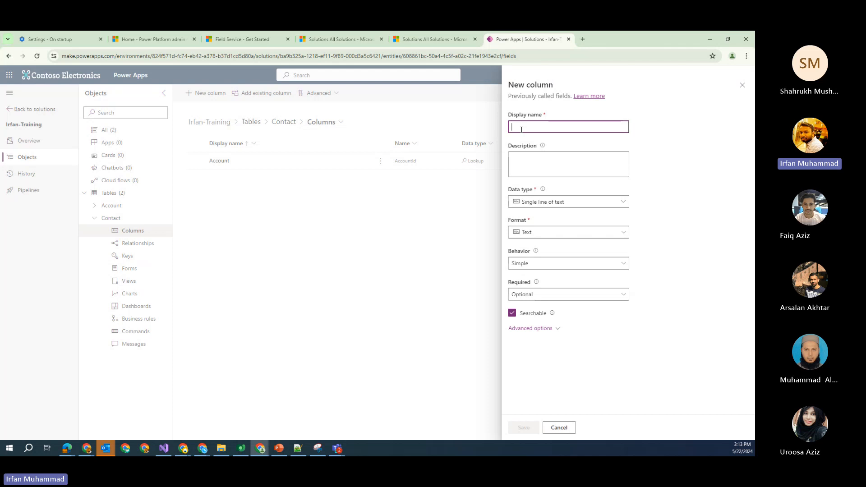
type("Training")
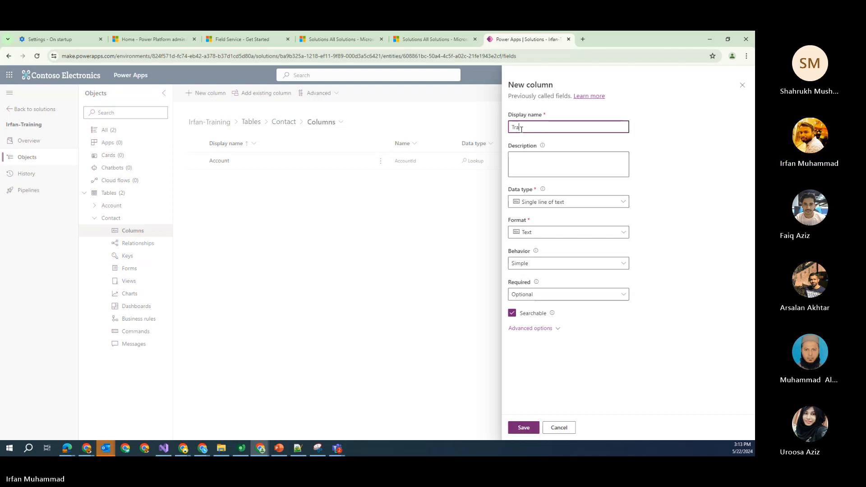
left_click(558, 155)
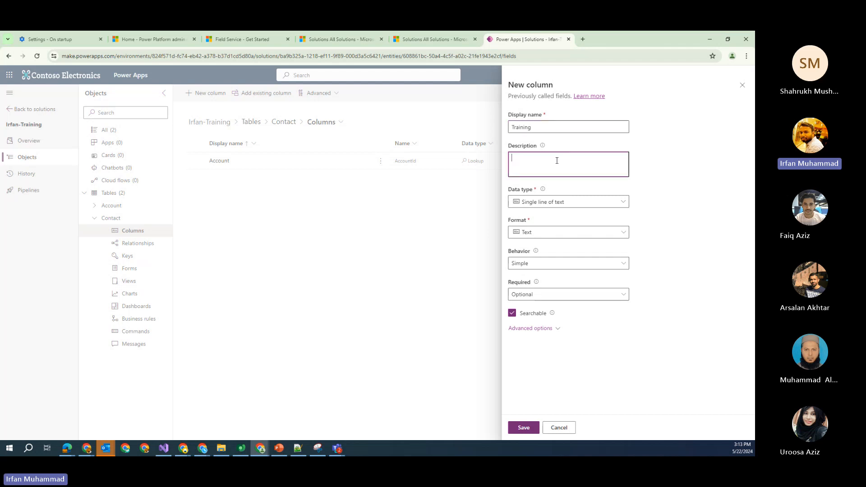
left_click(552, 127)
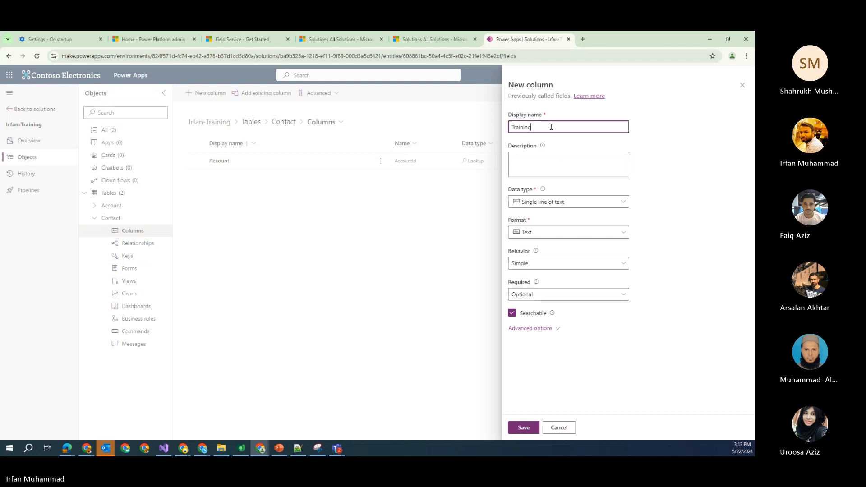
key("ctrl+a")
key("ctrl+c")
left_click(556, 155)
key("ctrl+v")
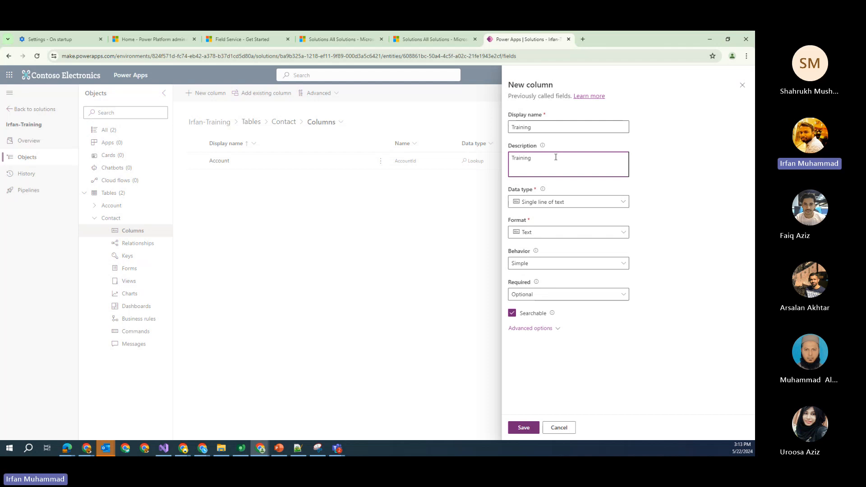
left_click_drag(532, 159, 512, 161)
left_click(587, 208)
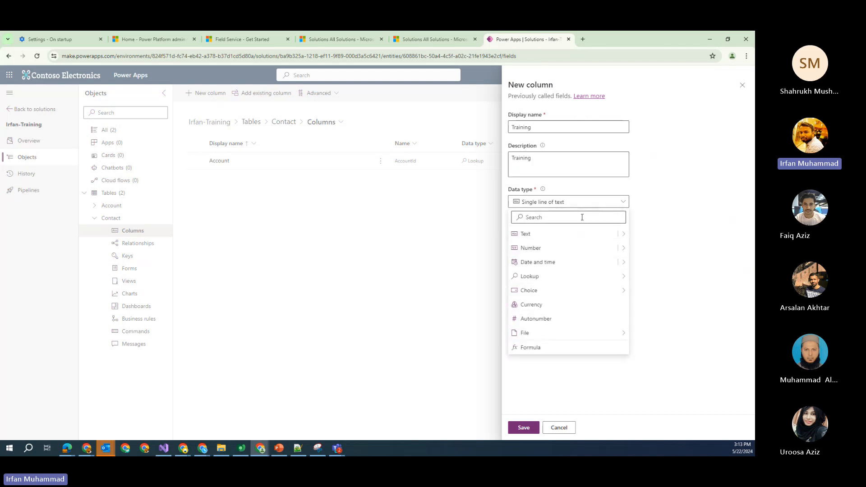
mouse_move(565, 340)
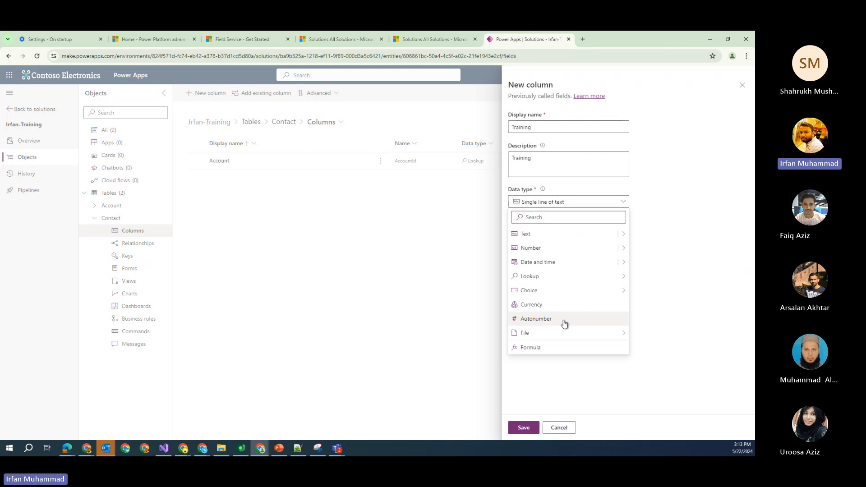
Make the Training column an Autonumber with minimum digits 5 and seed value 00001
left_click(564, 324)
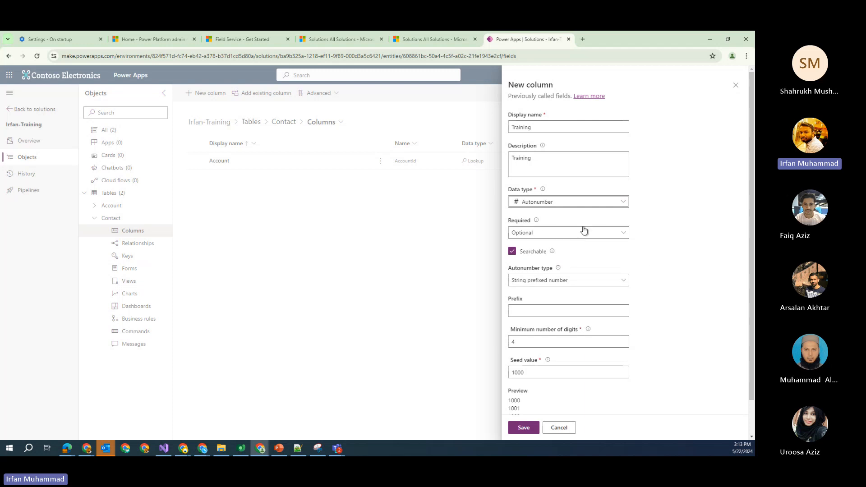
scroll(578, 251, "down", 1)
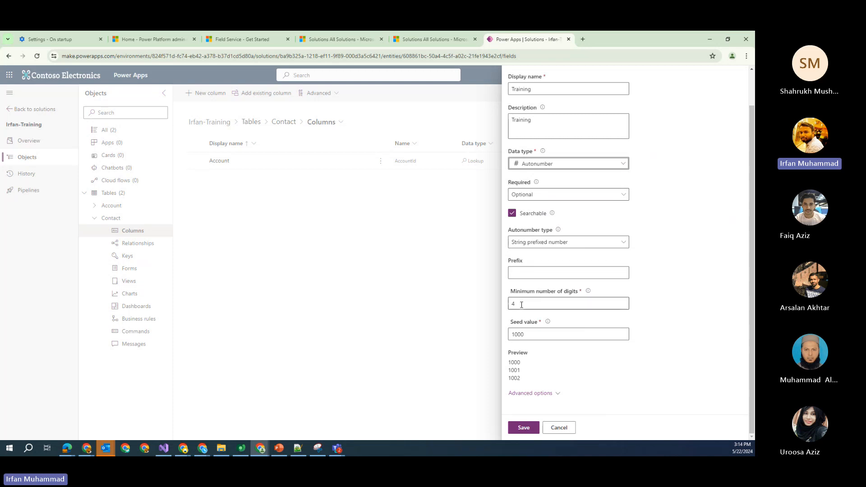
left_click_drag(520, 305, 488, 309)
type("5")
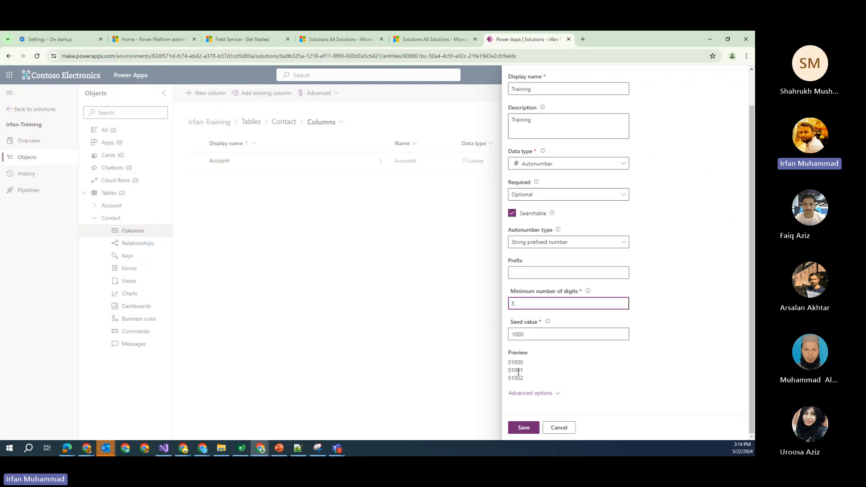
left_click(527, 334)
type("0")
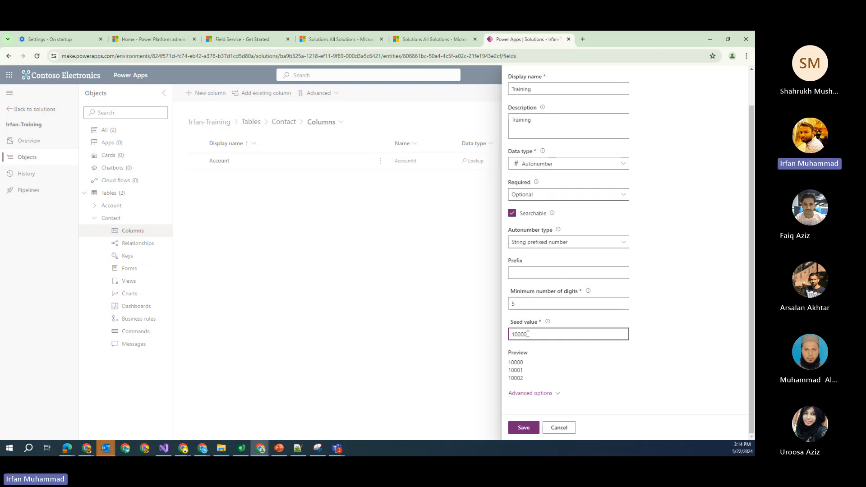
key("BackSpace")
key("BackSpace")
key("BackSpace")
key("BackSpace")
key("BackSpace")
type("11")
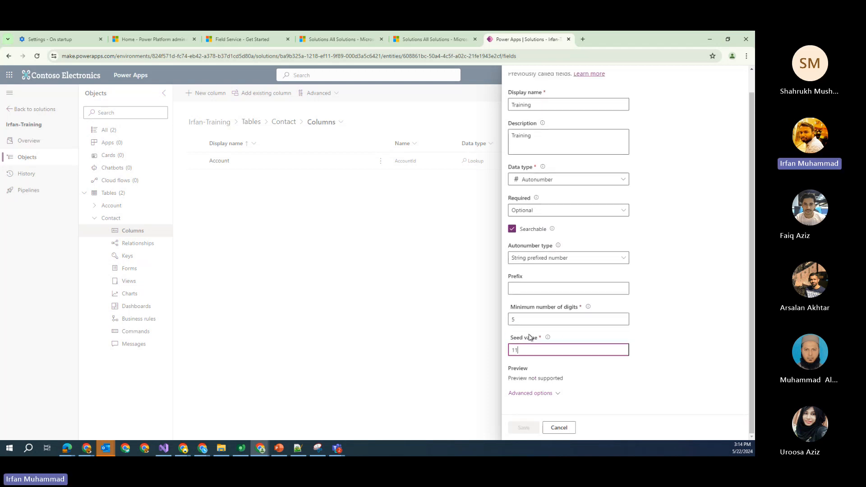
type("111")
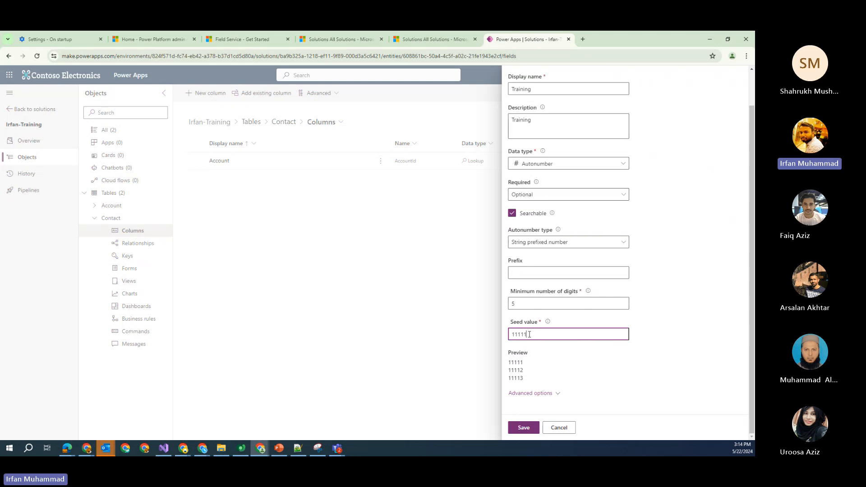
key("BackSpace")
key("BackSpace")
key("BackSpace")
key("BackSpace")
key("BackSpace")
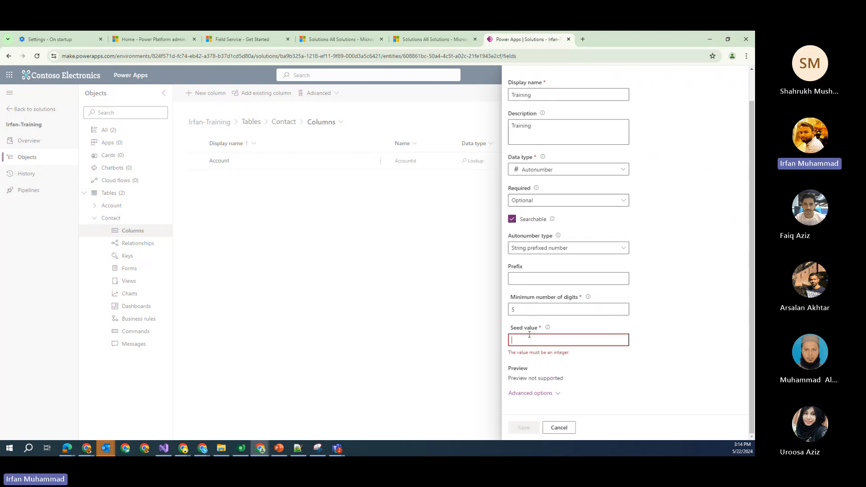
type("00001")
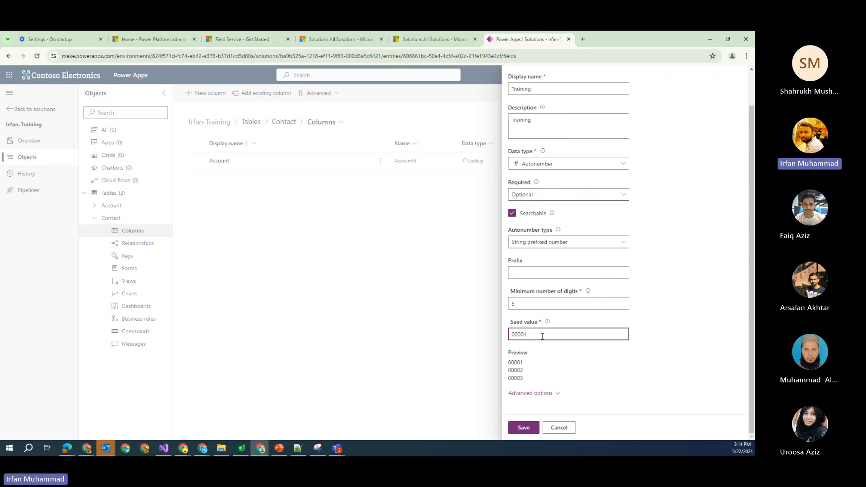
Add prefix IR (preview IR-00001), keep String prefixed number, and save the column
left_click(621, 274)
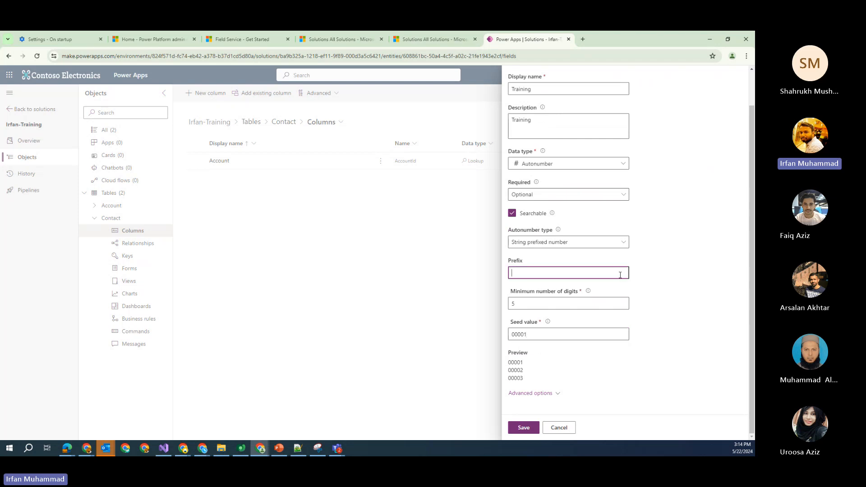
type("IR")
double_click(515, 273)
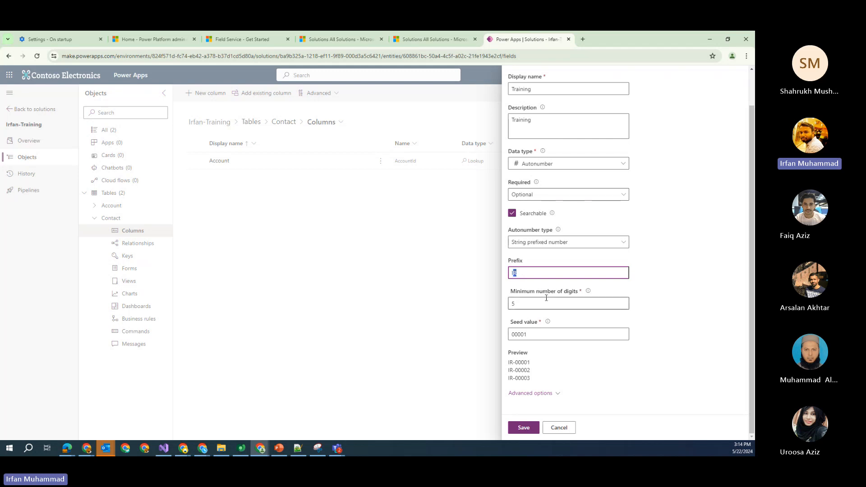
left_click(531, 272)
left_click_drag(523, 273, 510, 273)
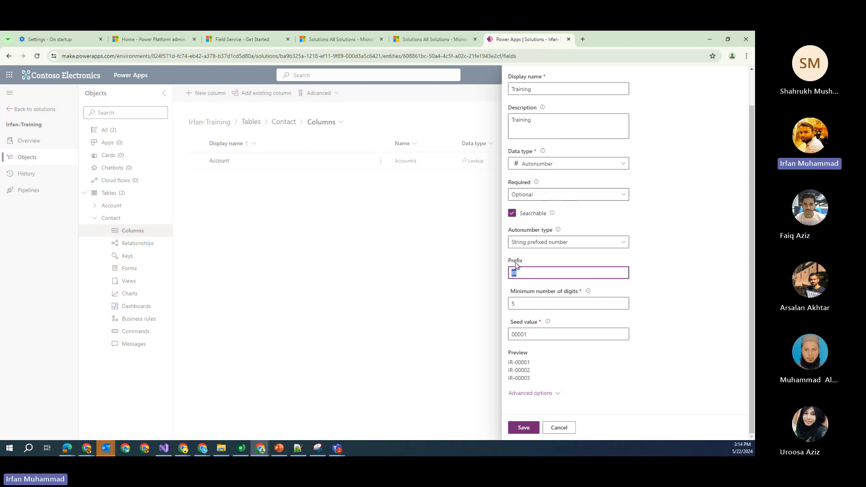
double_click(513, 363)
left_click_drag(513, 363, 516, 363)
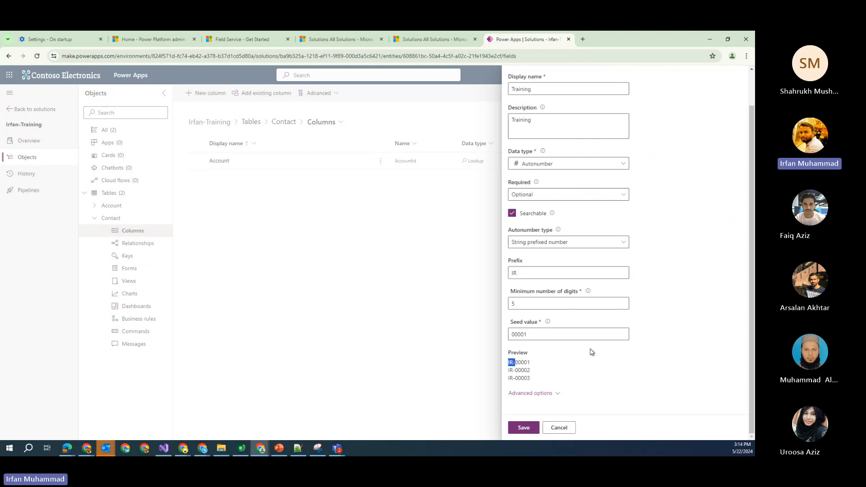
scroll(580, 326, "up", 1)
scroll(579, 325, "down", 1)
left_click(617, 248)
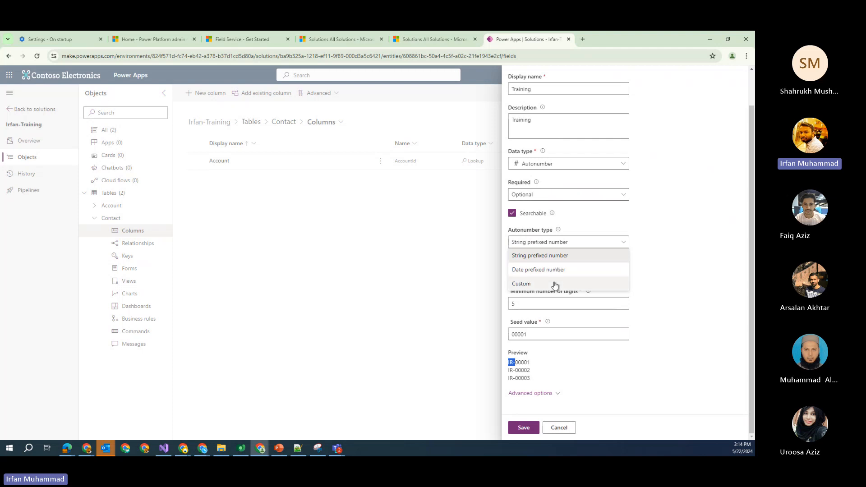
left_click(683, 300)
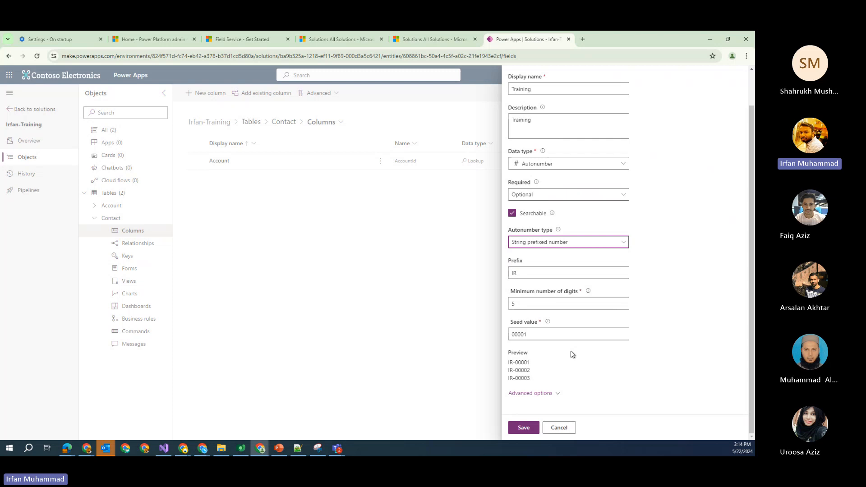
left_click(526, 432)
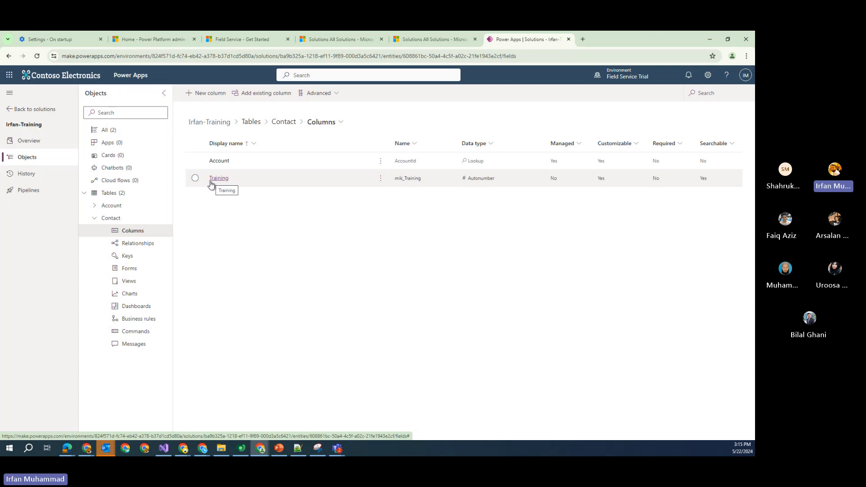
Select the new Training column in Contact's columns, then list the Contact table's forms
left_click(397, 182)
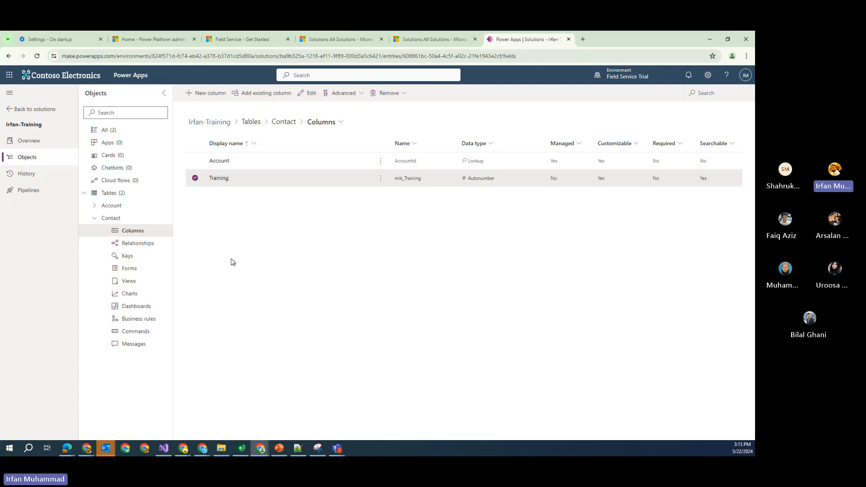
left_click(128, 271)
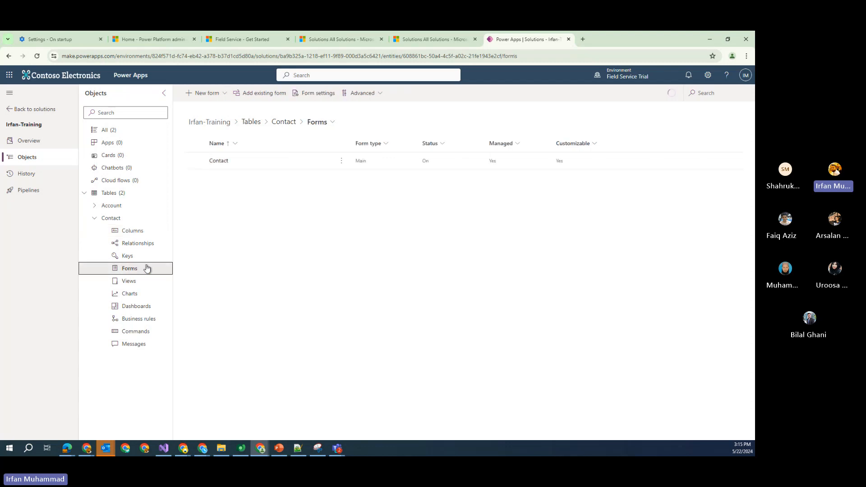
Open the Contact main form in the designer and look over its Personal, Marketing and Billing sections
left_click(219, 162)
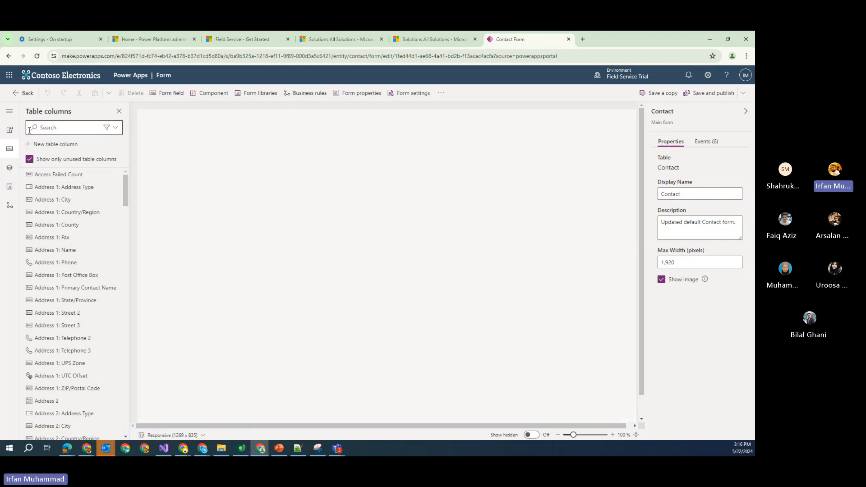
mouse_move(125, 198)
left_mouse_down()
mouse_move(128, 257)
mouse_move(126, 189)
left_mouse_up()
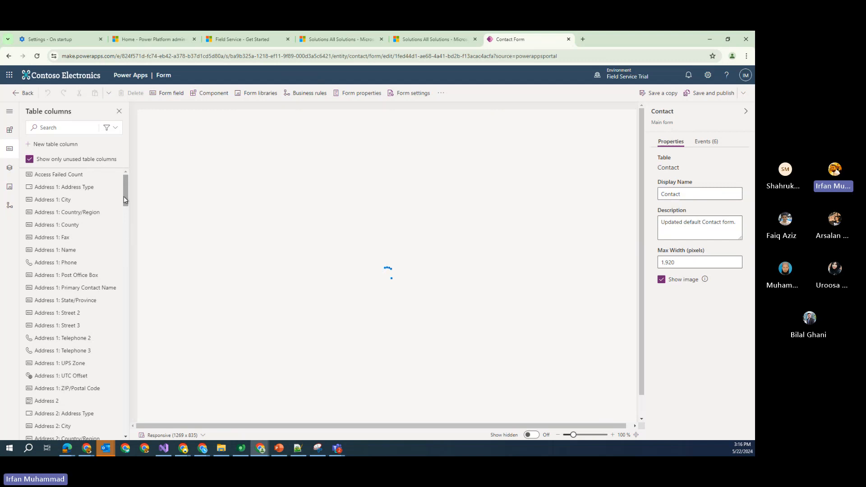
scroll(52, 212, "down", 4)
scroll(54, 237, "up", 3)
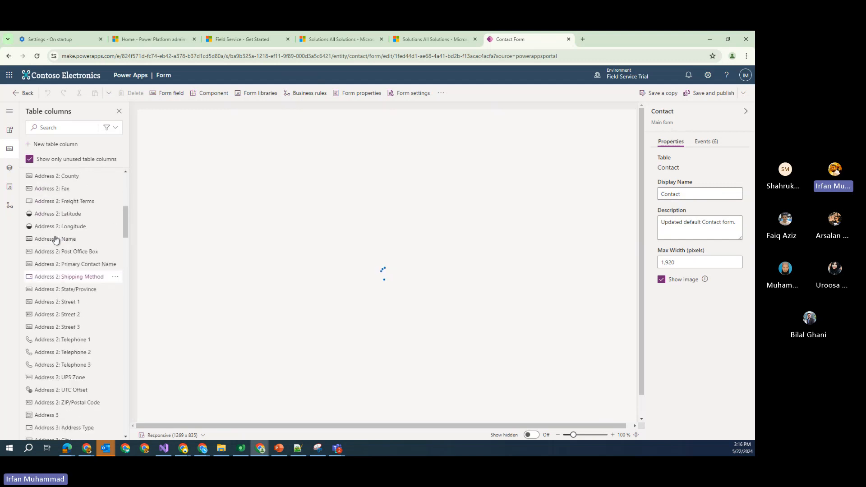
scroll(56, 239, "up", 1)
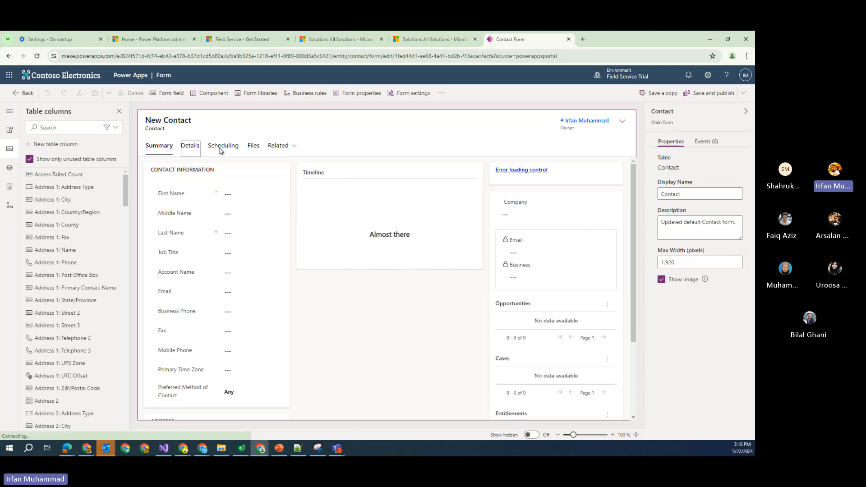
Place the Training column at the top of Summary's Contact Information section and publish the form
left_click(162, 149)
left_click(73, 128)
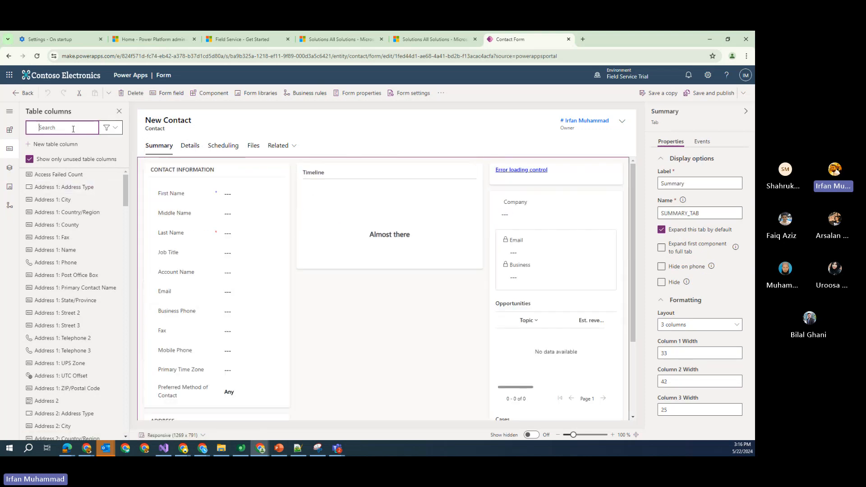
type("train")
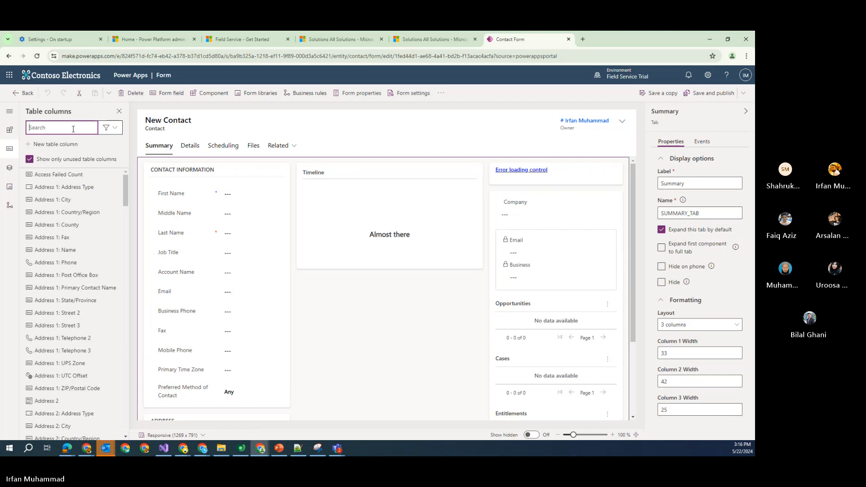
mouse_move(42, 177)
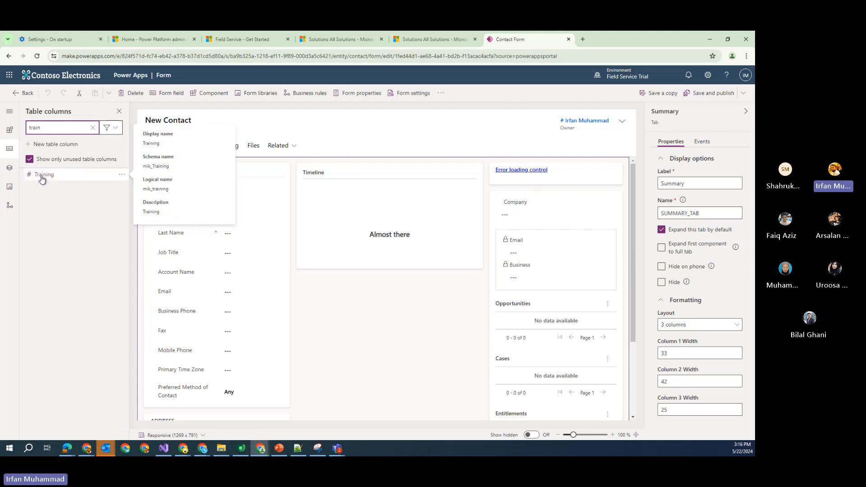
left_click_drag(41, 177, 181, 194)
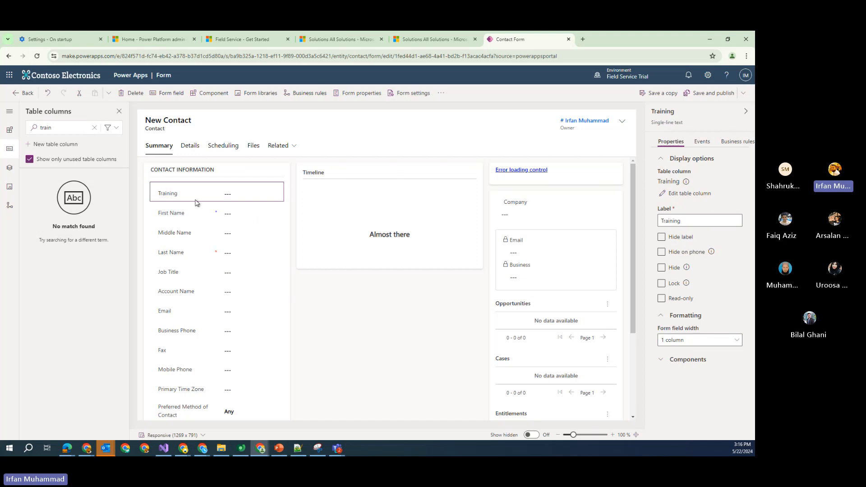
left_click(702, 94)
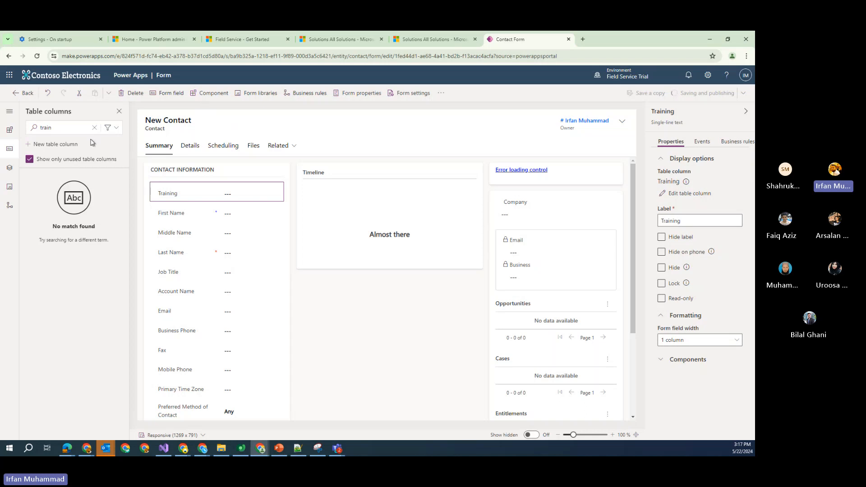
left_click(8, 112)
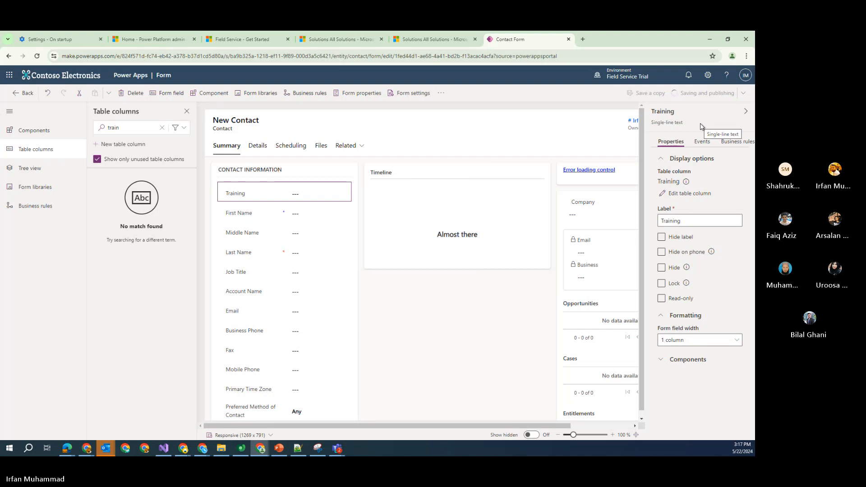
Browse the form Components list, expanding the Display and Input categories
left_click(47, 134)
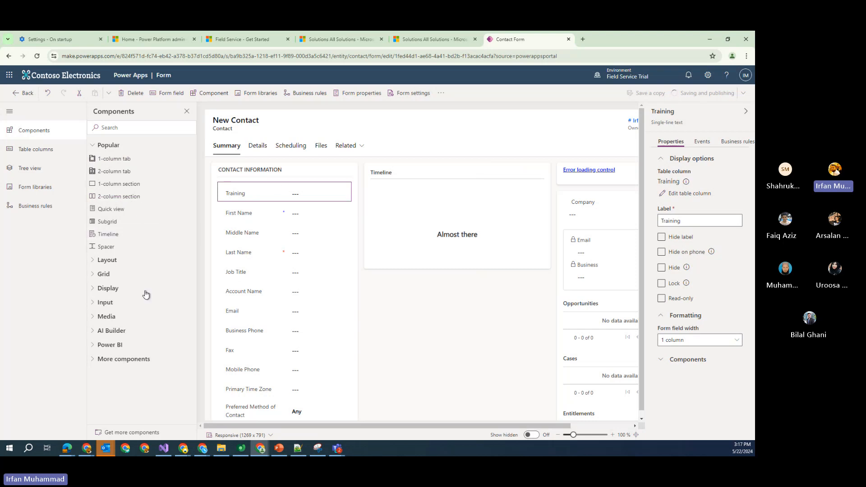
left_click(93, 291)
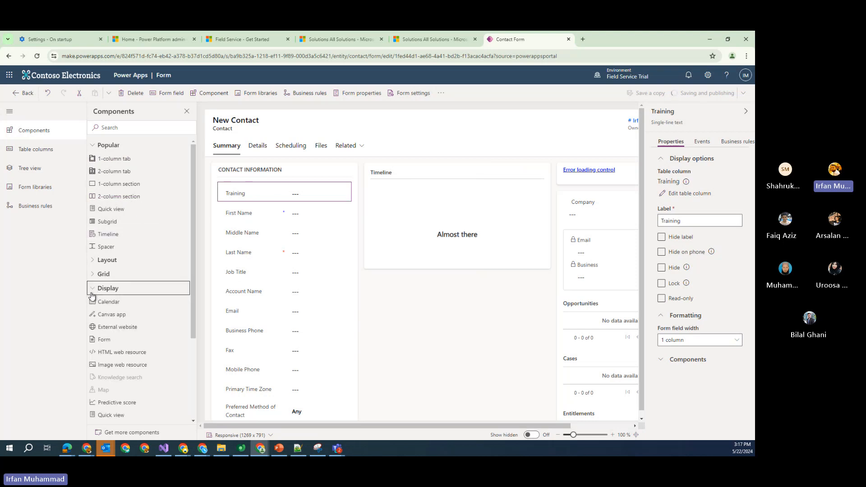
left_click(93, 291)
left_click(92, 305)
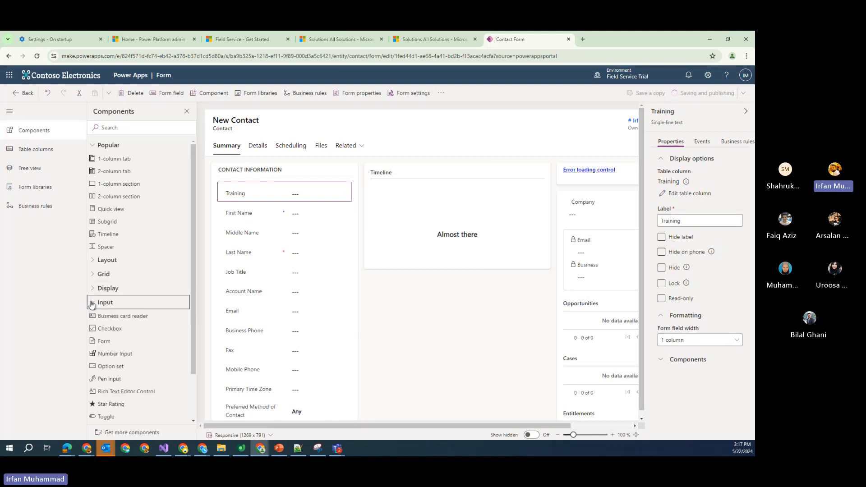
scroll(90, 309, "down", 1)
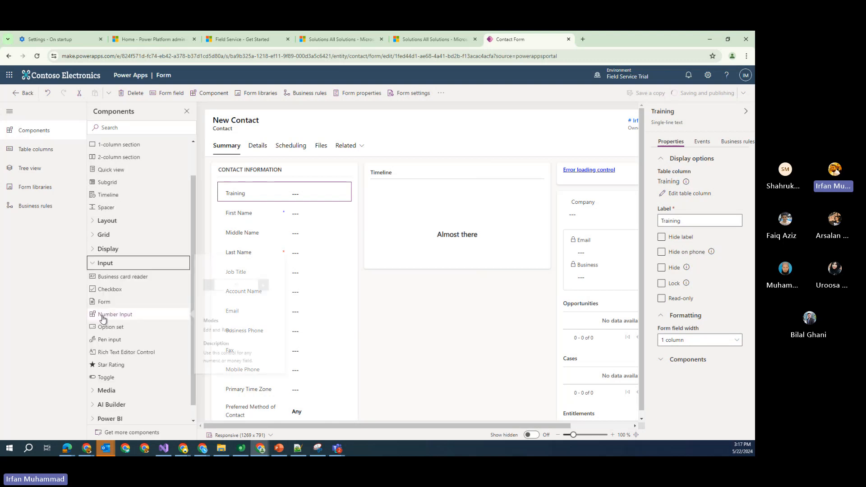
left_click(95, 267)
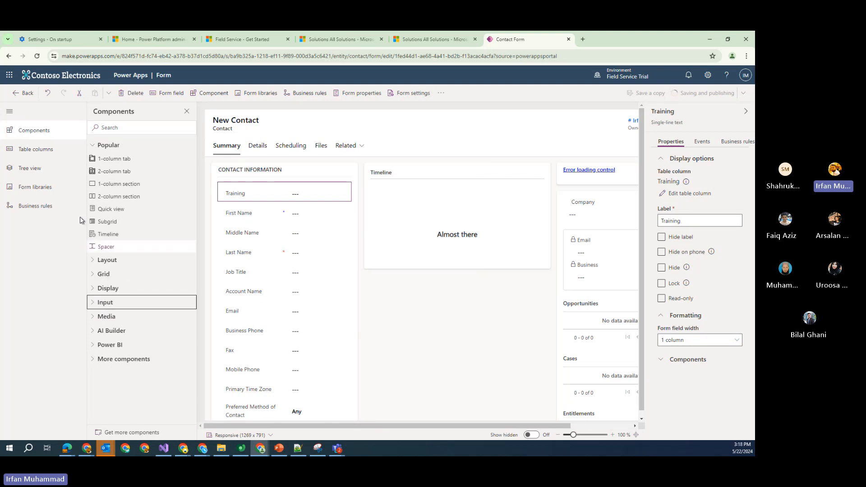
Review the table columns list and the form's Tree view structure
left_click(41, 153)
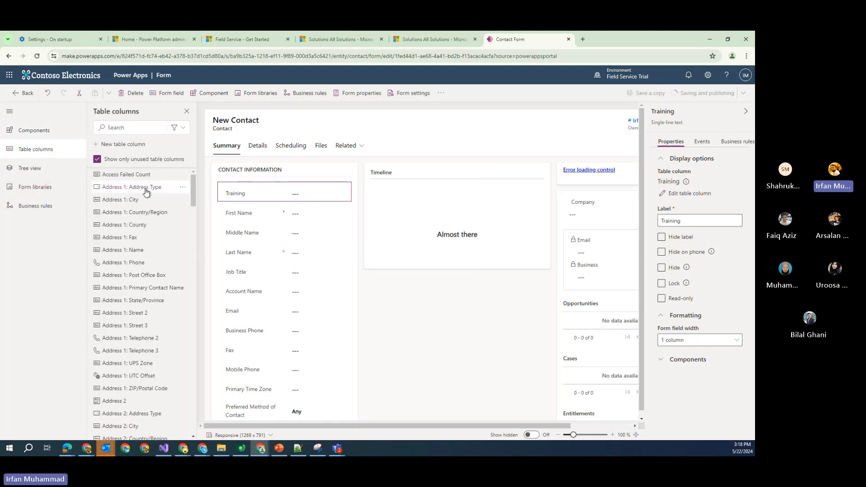
scroll(135, 210, "down", 5)
scroll(136, 211, "up", 3)
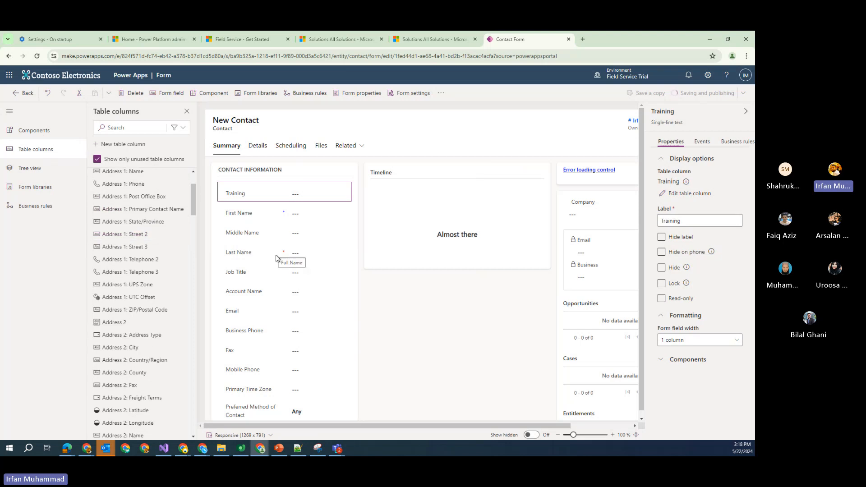
left_click(47, 173)
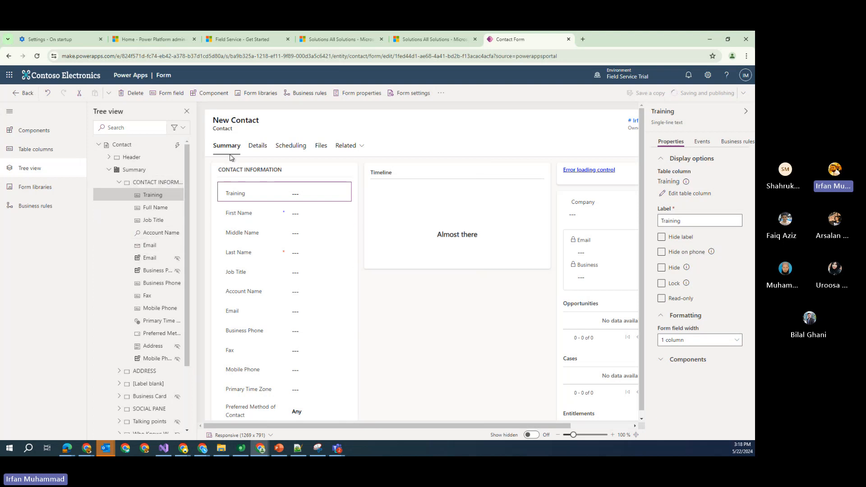
scroll(161, 291, "down", 3)
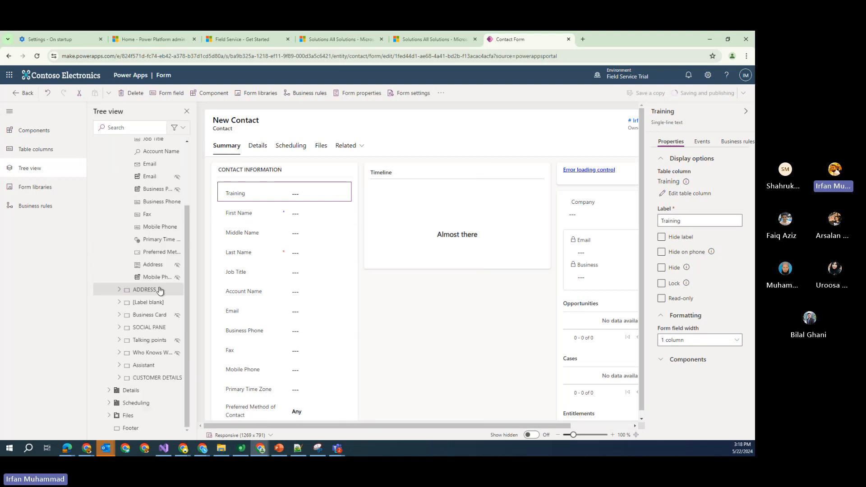
scroll(156, 288, "up", 3)
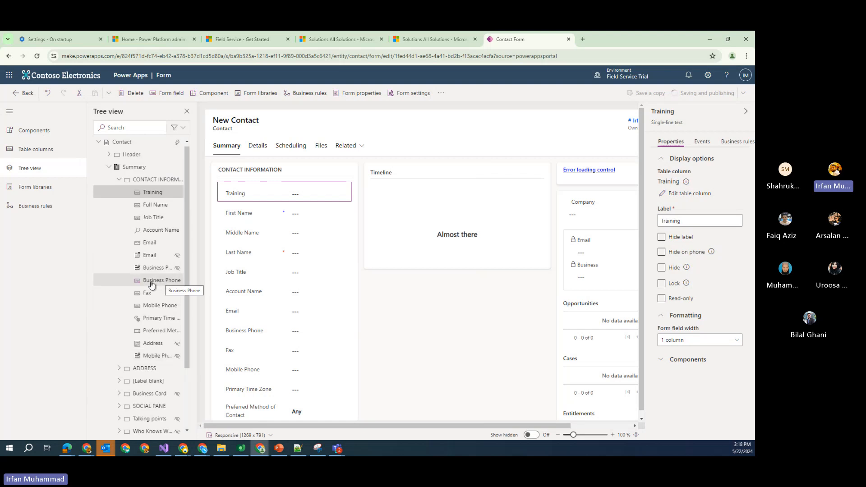
Inspect the Form libraries with a wider pane, then view the empty Business rules pane
left_click(38, 188)
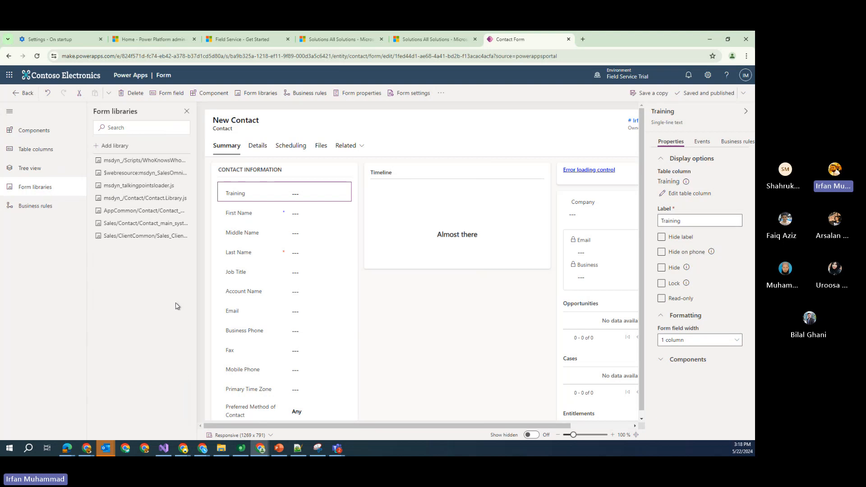
left_click_drag(199, 308, 253, 289)
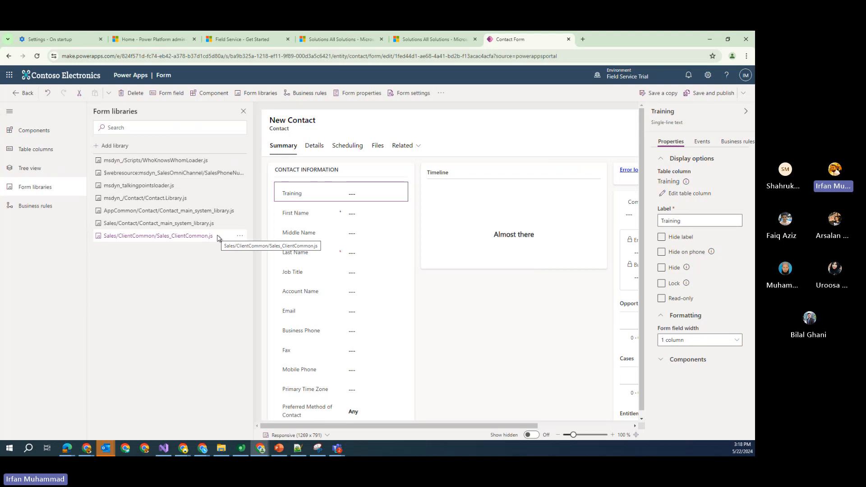
left_click(40, 212)
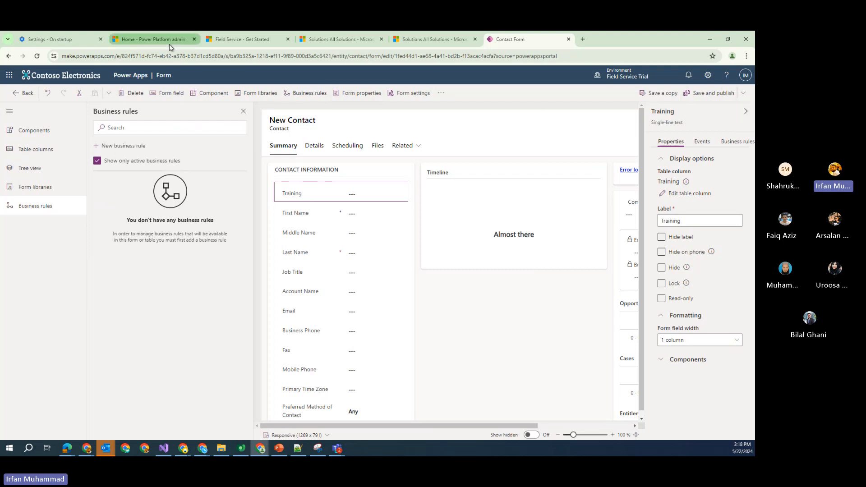
Reload Field Service, go to the Contacts list and start a blank new contact
left_click(246, 40)
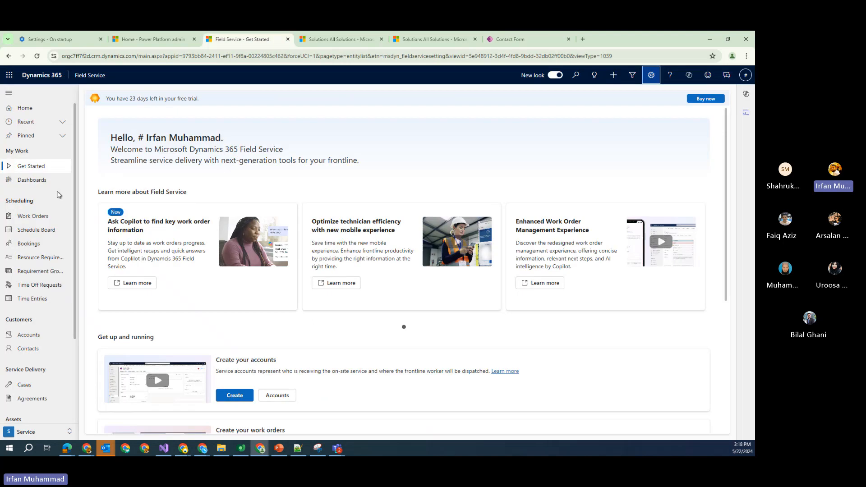
key("F5")
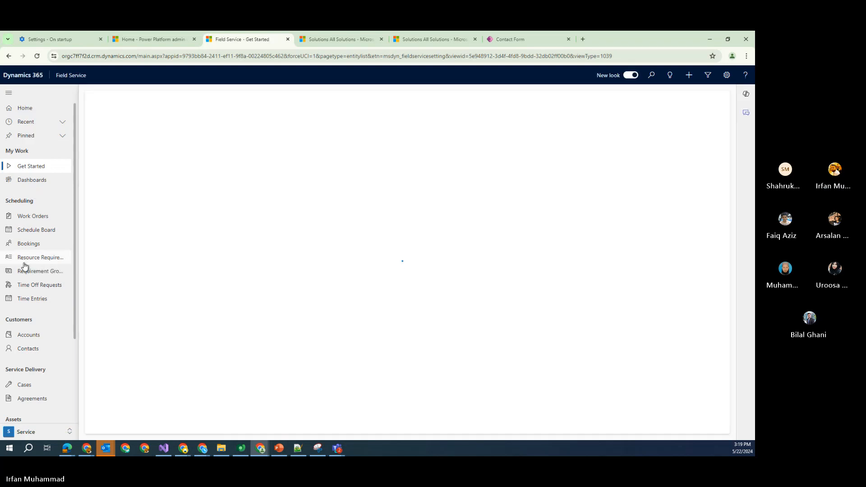
scroll(45, 298, "down", 1)
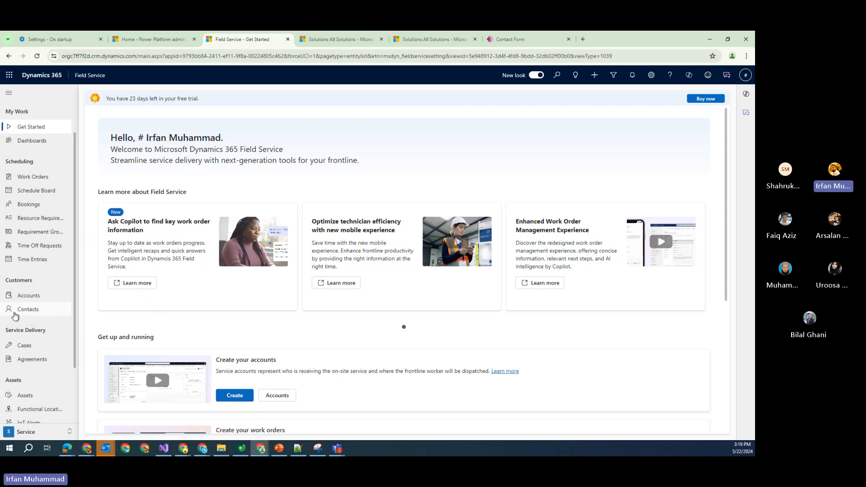
left_click(24, 311)
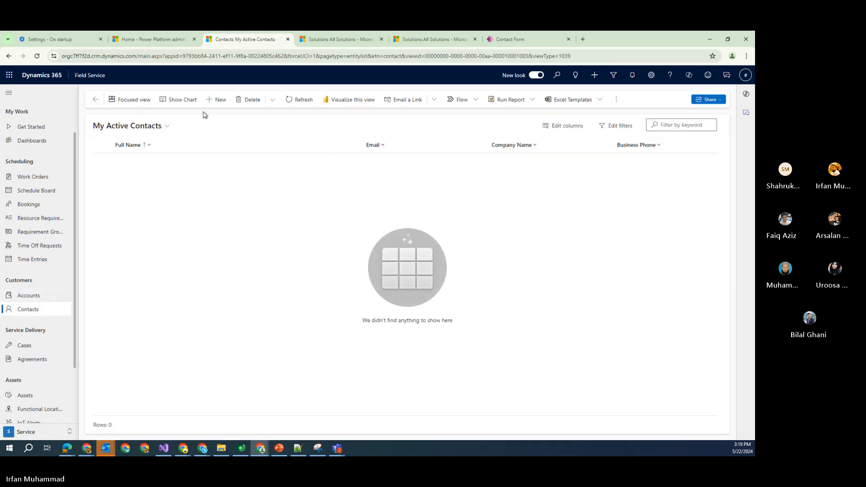
left_click(216, 100)
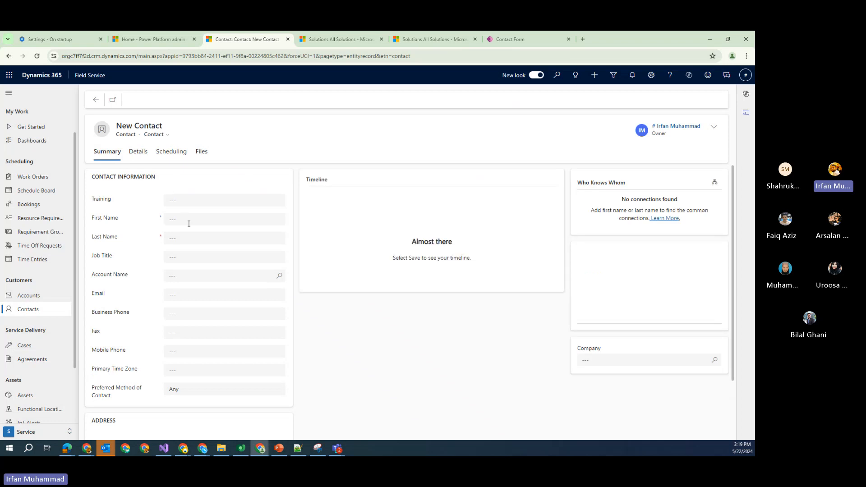
Enter the contact's first and last name and save, generating Training number IR-00001
left_click(186, 235)
left_click(173, 219)
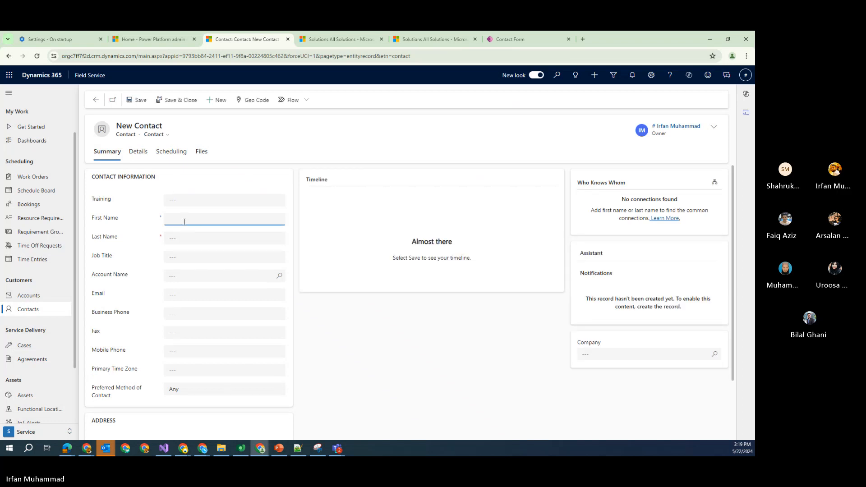
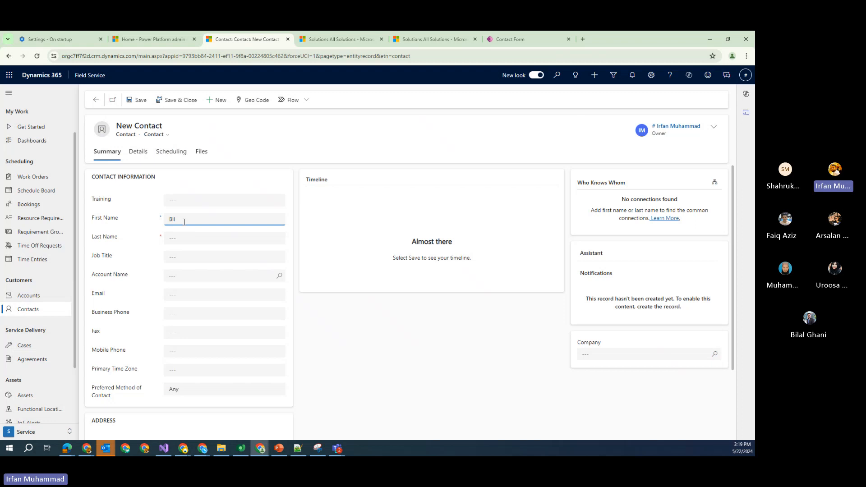
key("Tab")
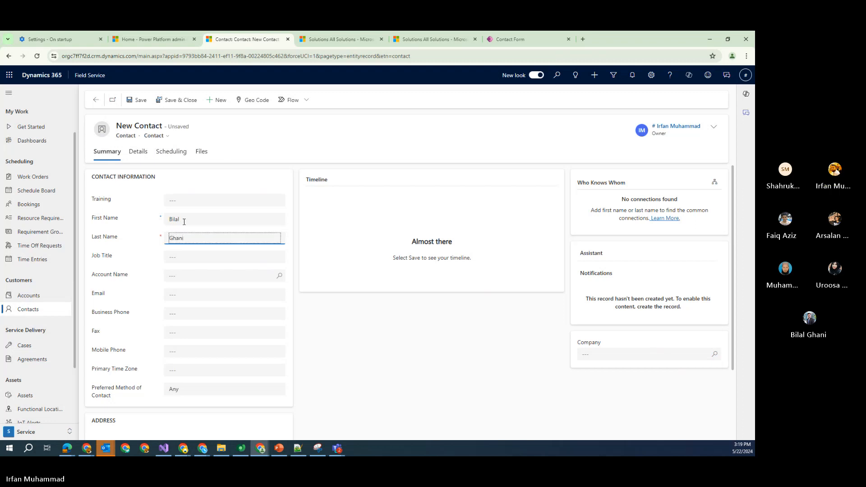
left_click(137, 100)
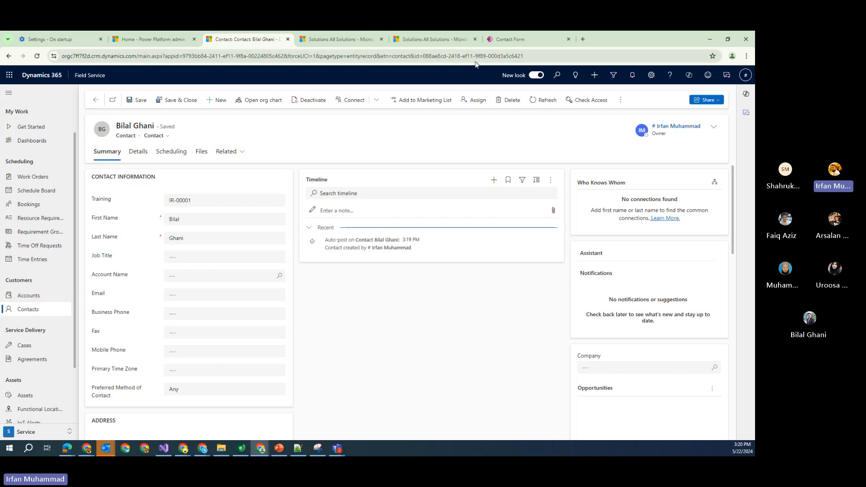
Make the Training field read-only on the Contact form, publish it, and return to the contact
left_click(496, 40)
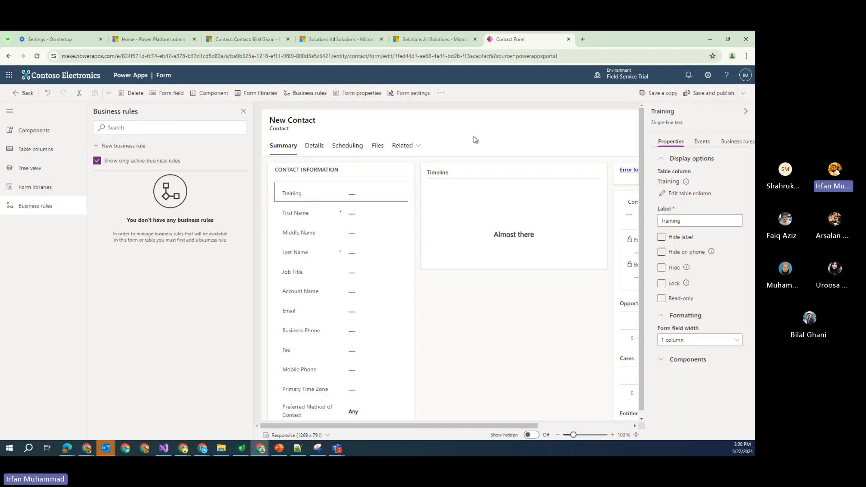
left_click(36, 134)
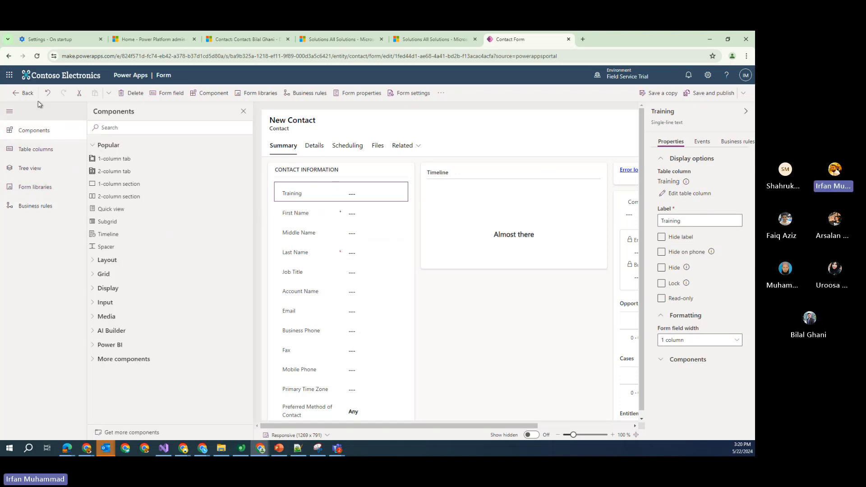
left_click(161, 98)
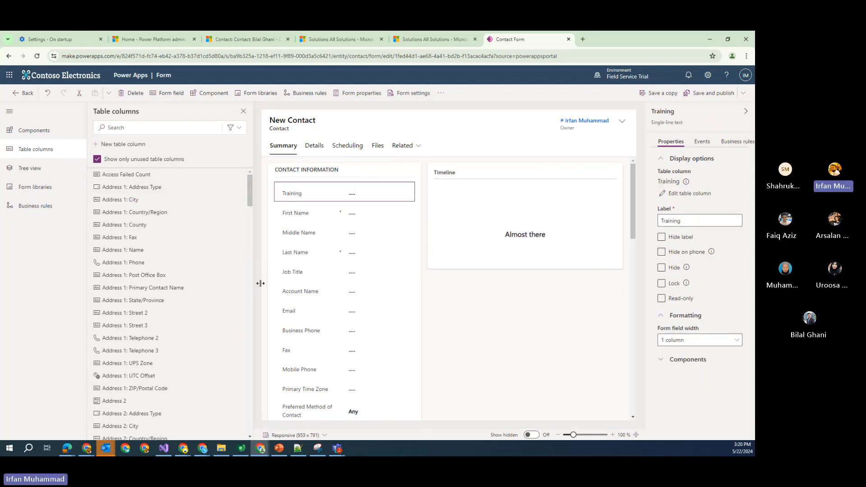
left_click_drag(260, 284, 199, 281)
left_click(661, 284)
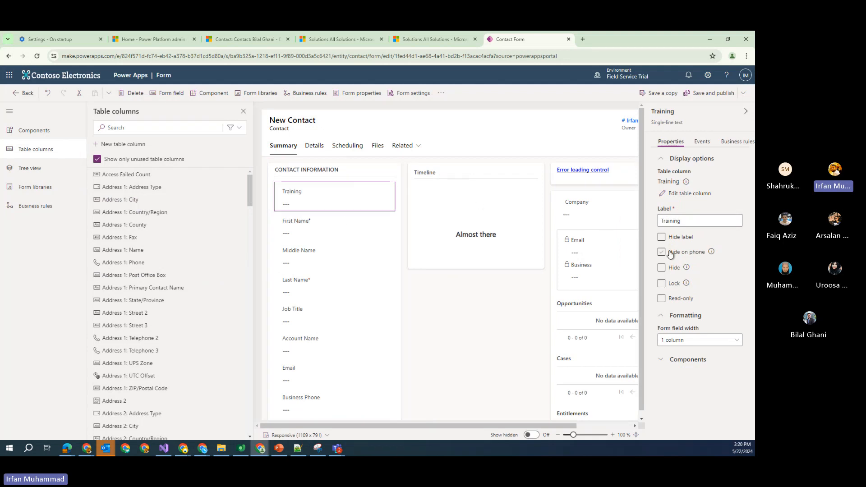
left_click(663, 299)
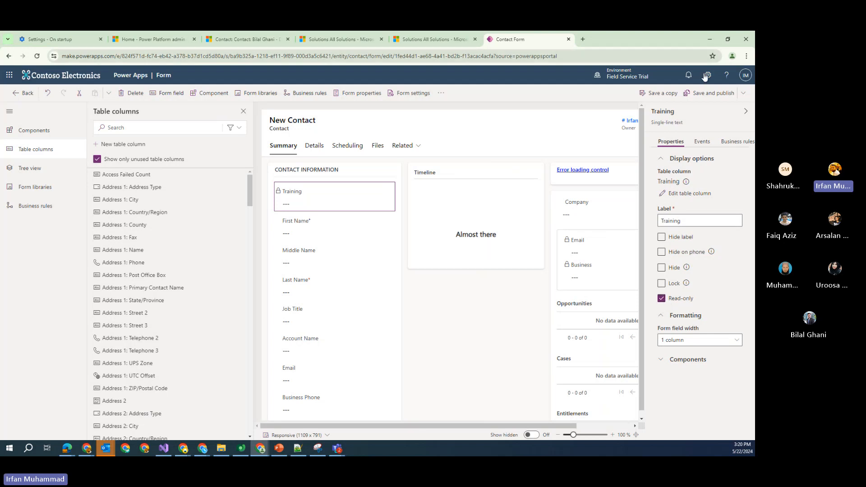
left_click(707, 93)
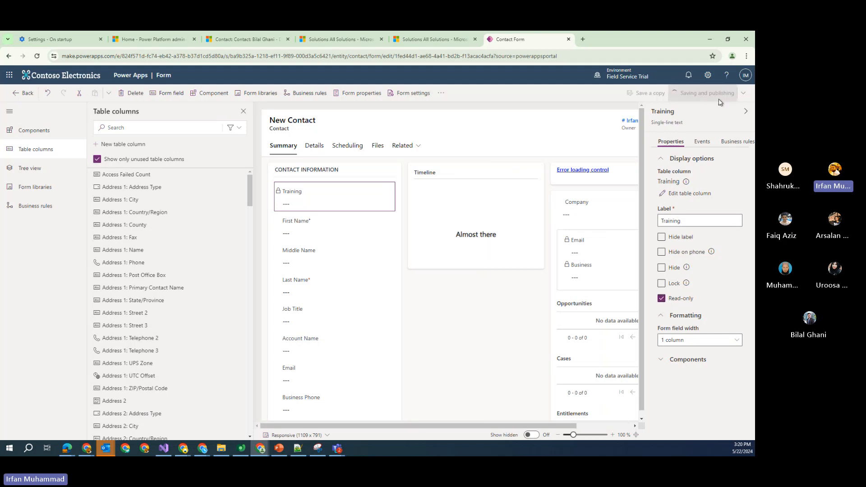
left_click(221, 41)
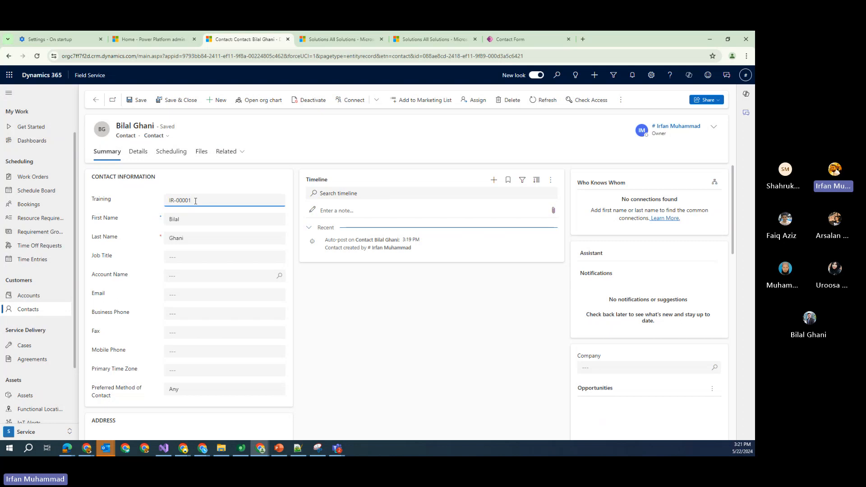
Return to the Contact form designer in Power Apps
left_click(523, 39)
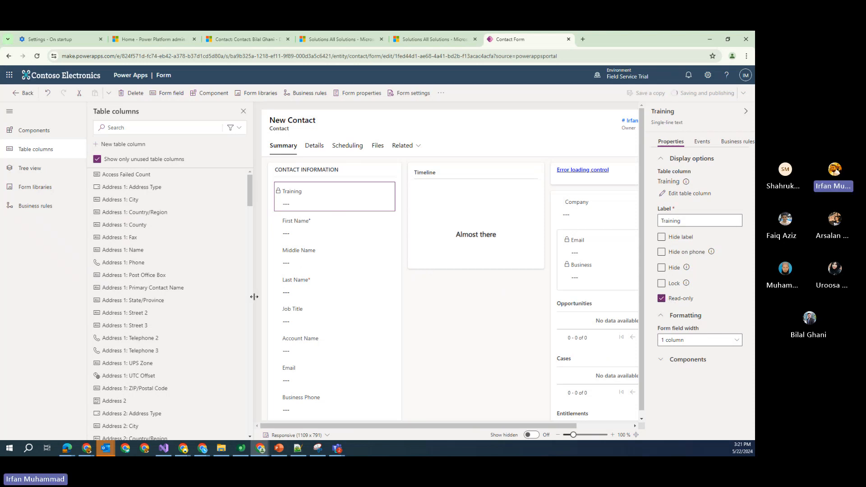
Review the published form's Details and Summary tabs and Components, then go back to the contact
left_click_drag(236, 297, 203, 292)
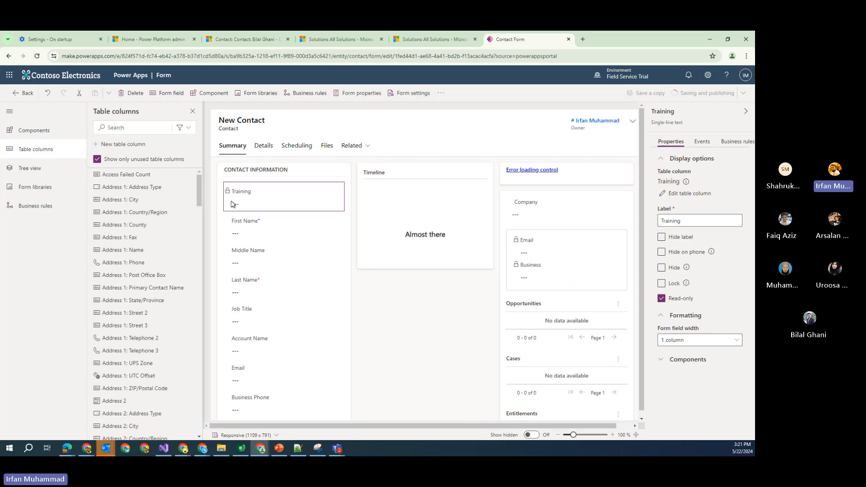
left_click(264, 149)
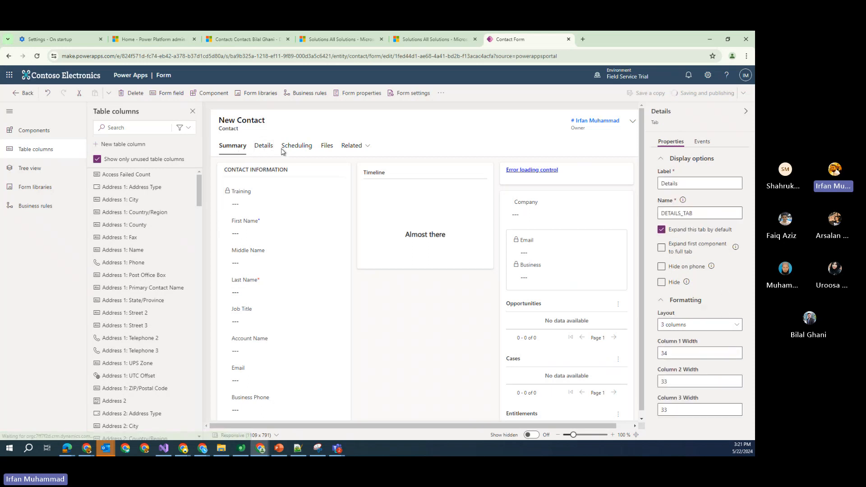
left_click(233, 147)
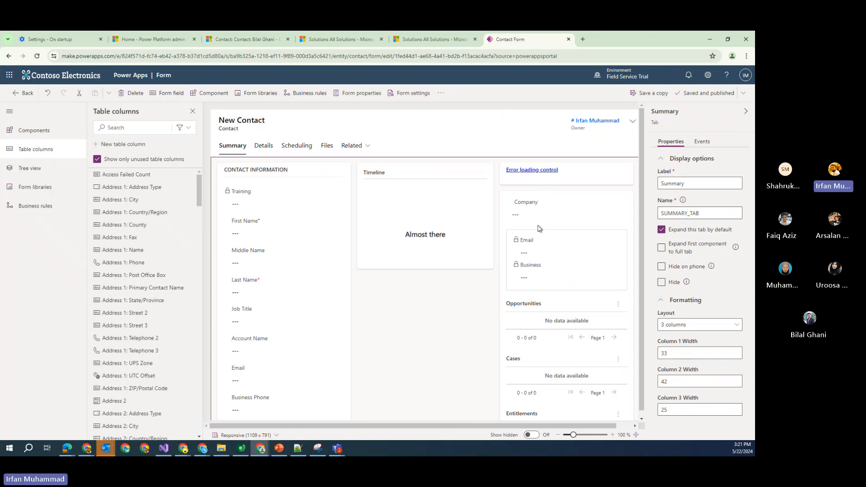
left_click(31, 131)
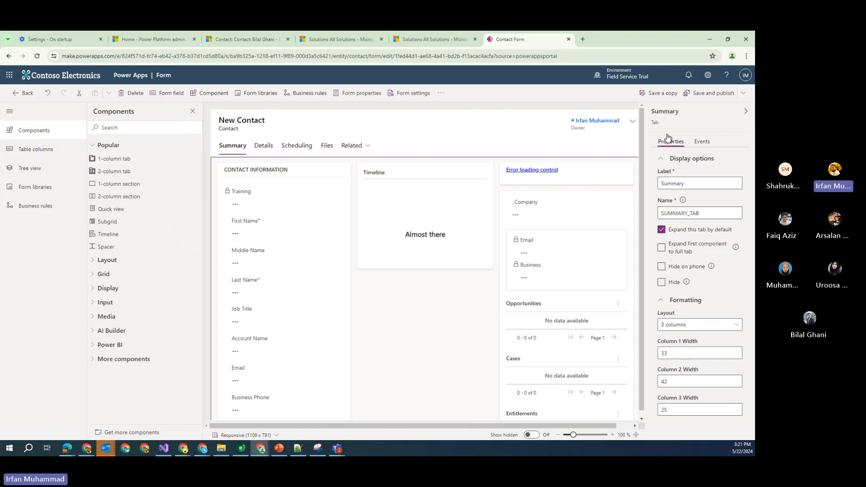
left_click(219, 40)
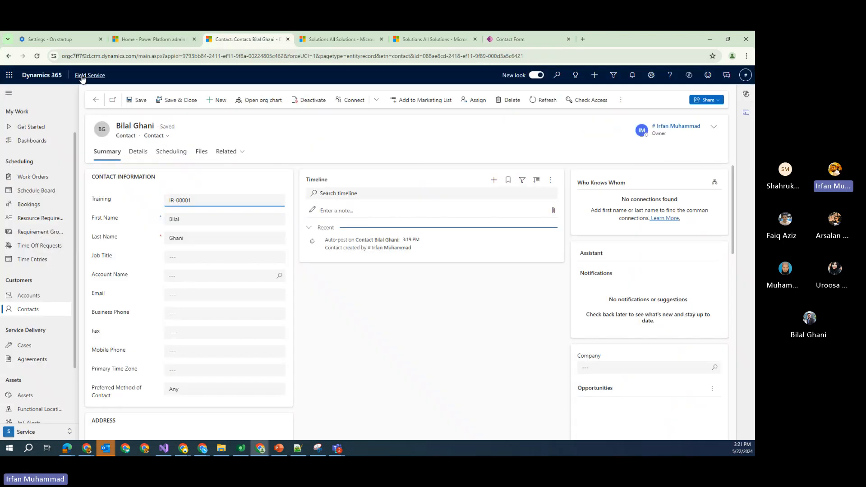
Reload the contact, confirm Training IR-00001 is no longer editable, then return to the designer
left_click(37, 56)
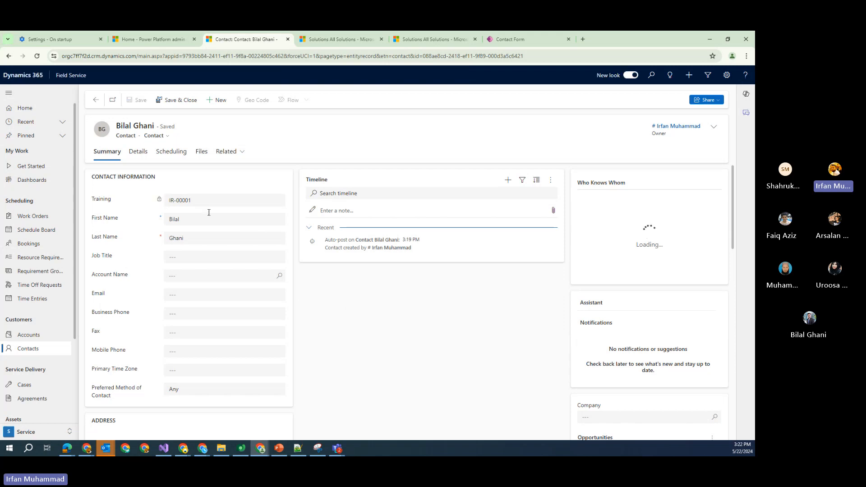
left_click(202, 204)
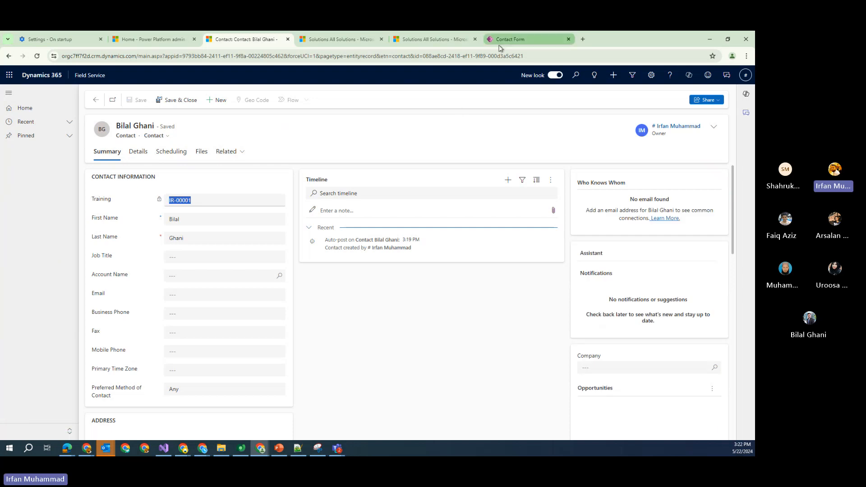
left_click(513, 39)
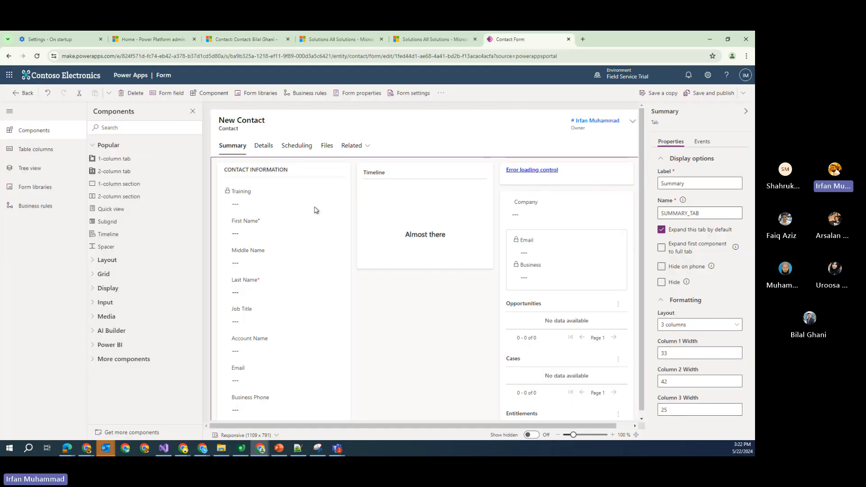
Return to the Irfan-Training solution's Tables and start a new table via New > Table
left_click(24, 94)
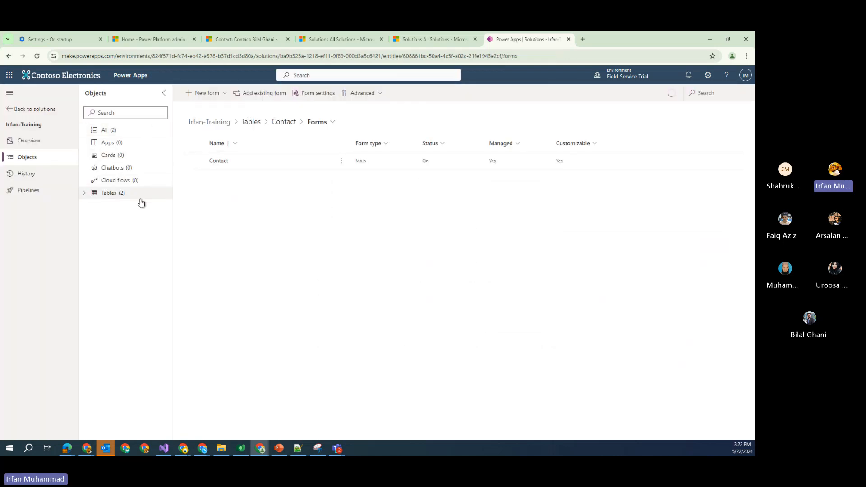
left_click(108, 198)
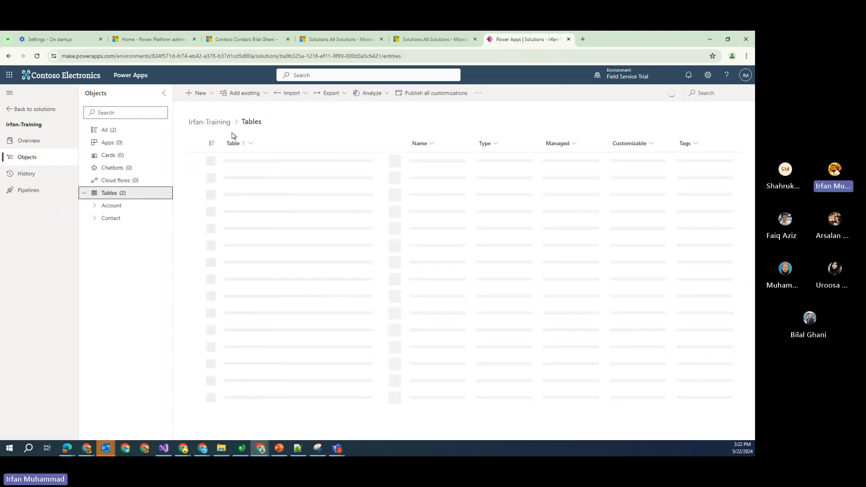
left_click(213, 97)
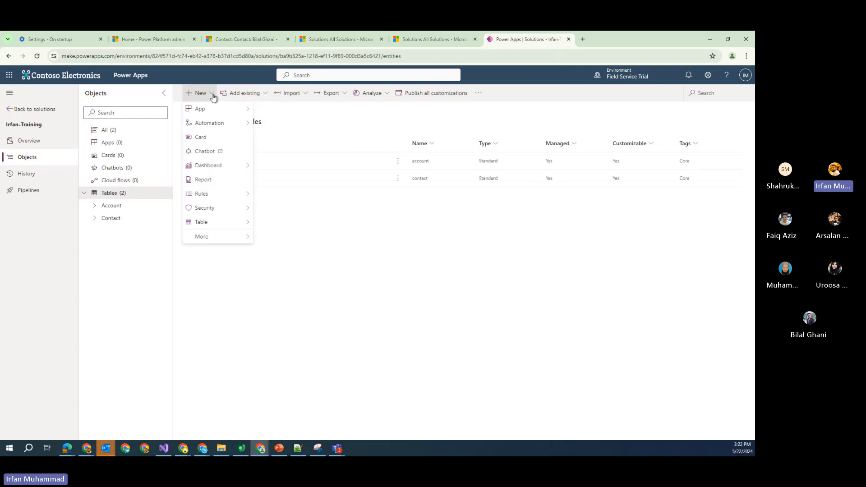
mouse_move(242, 227)
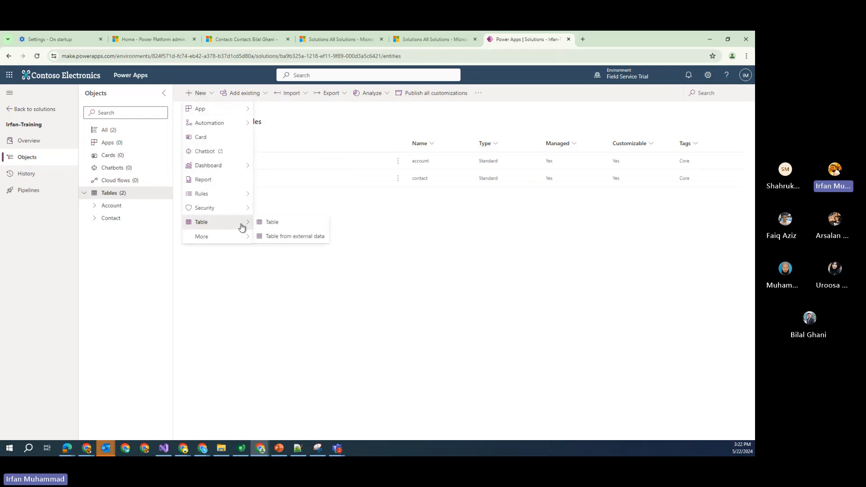
left_click(264, 225)
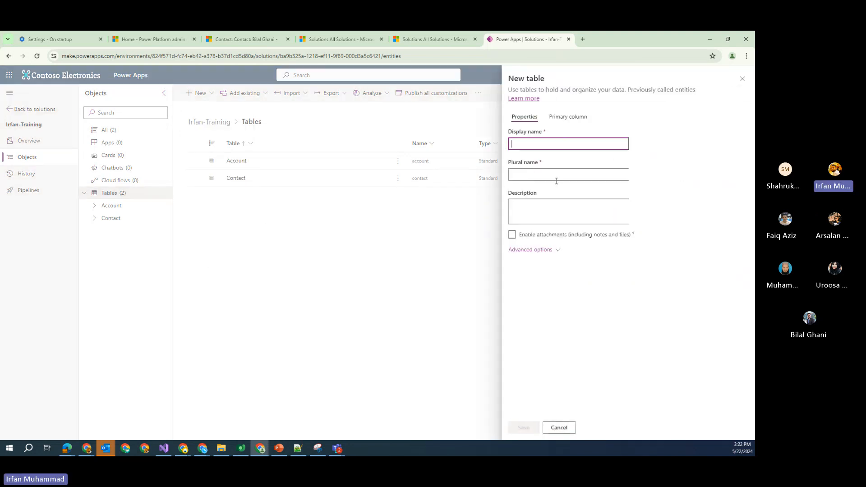
Cancel the New table panel and bring the New > Table submenu back up
left_click(569, 430)
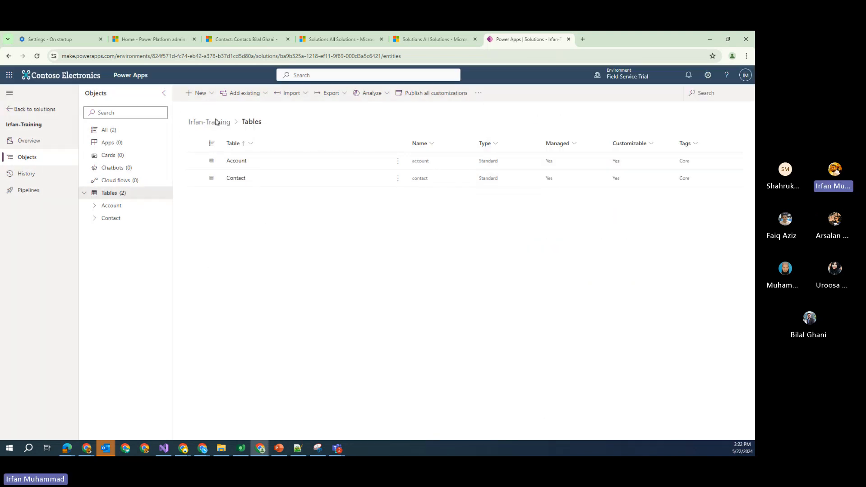
left_click(209, 95)
mouse_move(234, 240)
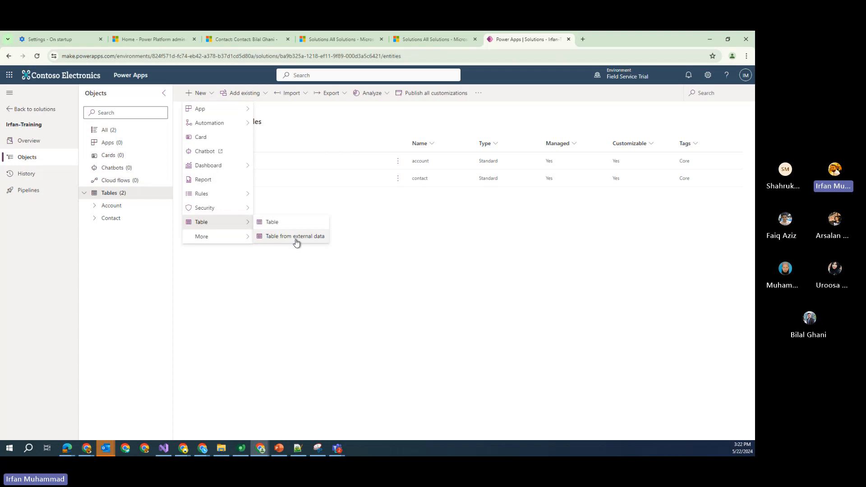
Start a new table named Customer Feedback with the description Customer Feedback
left_click(274, 225)
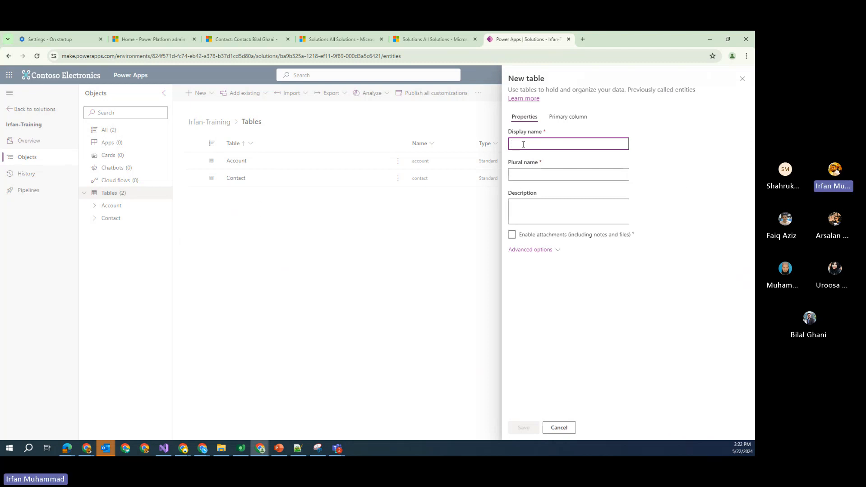
type("Customer Fe")
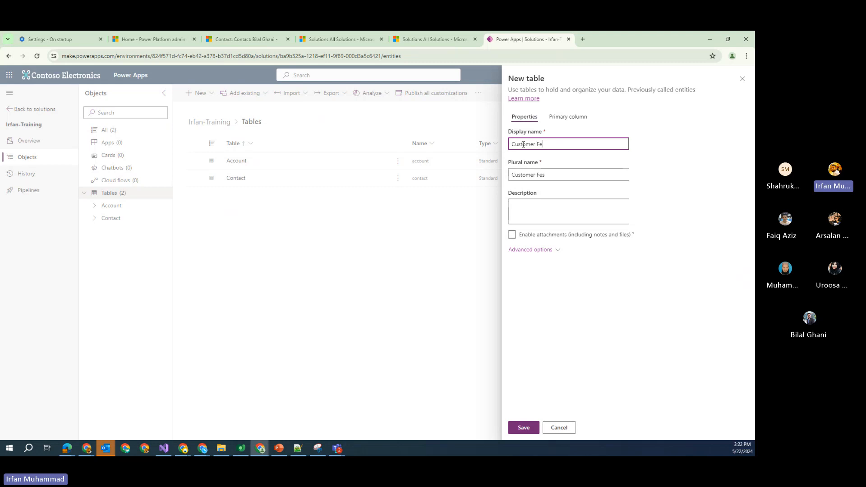
type("edback")
key("Tab")
key("Tab")
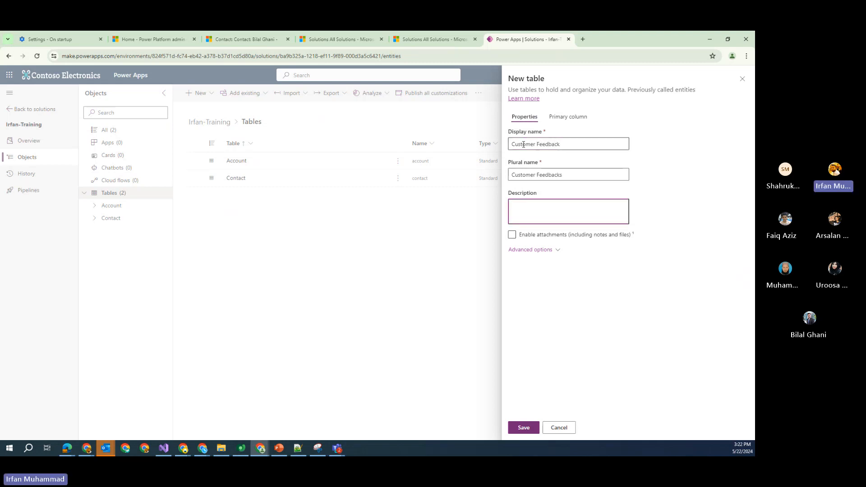
triple_click(524, 144)
key("ctrl+c")
left_click(577, 218)
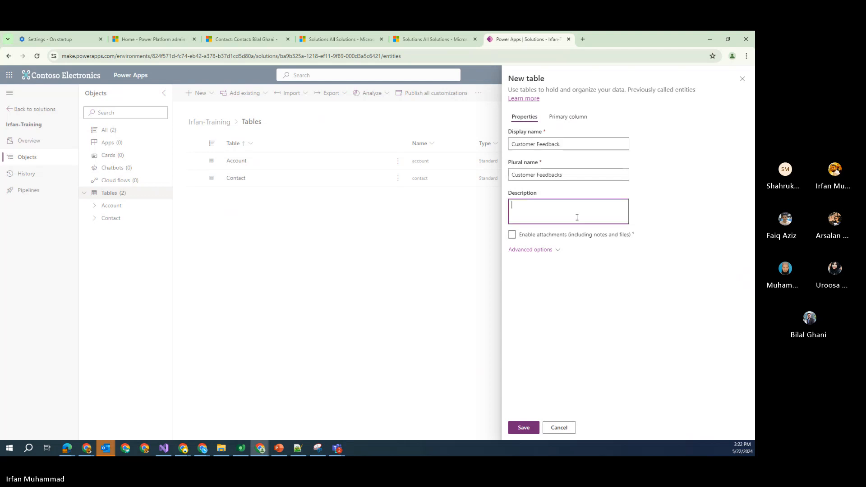
key("ctrl+v")
Expand Advanced options, check the mik_ schema prefix, and keep the table type Standard
left_click(559, 252)
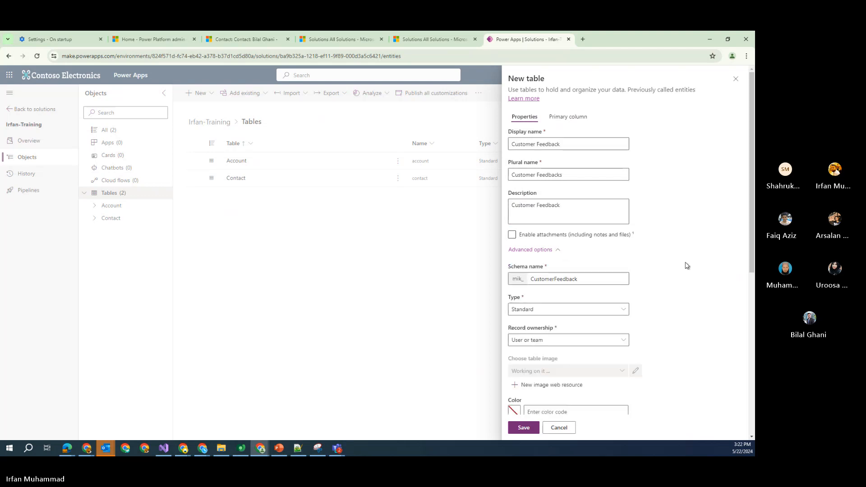
scroll(687, 266, "down", 1)
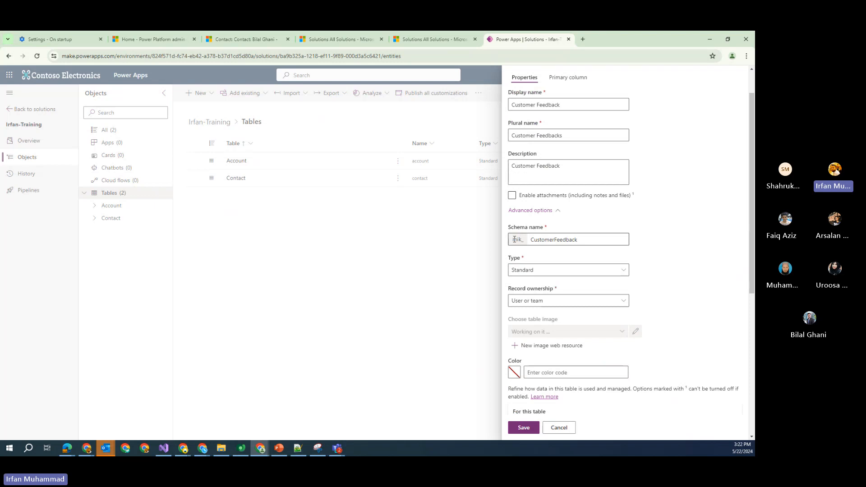
left_click_drag(513, 239, 517, 241)
left_click(655, 239)
scroll(658, 244, "down", 1)
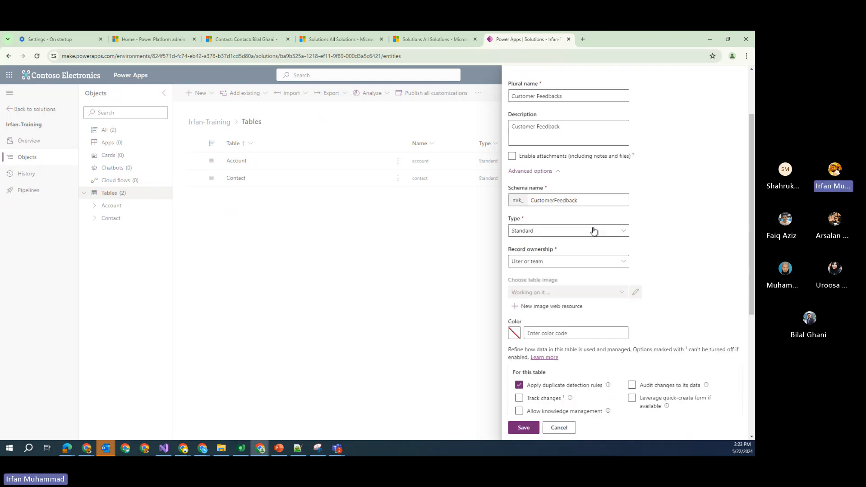
left_click(617, 234)
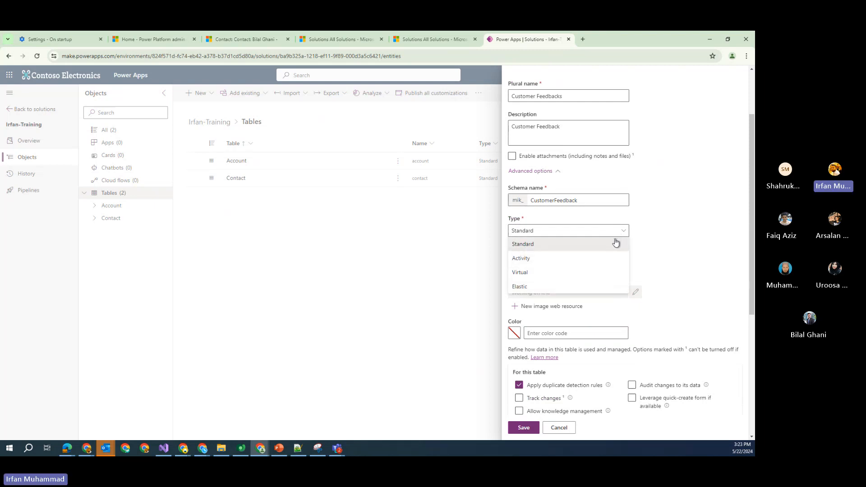
left_click(615, 244)
Enable Audit changes, Track changes and Leverage quick-create form for the table
scroll(667, 240, "down", 1)
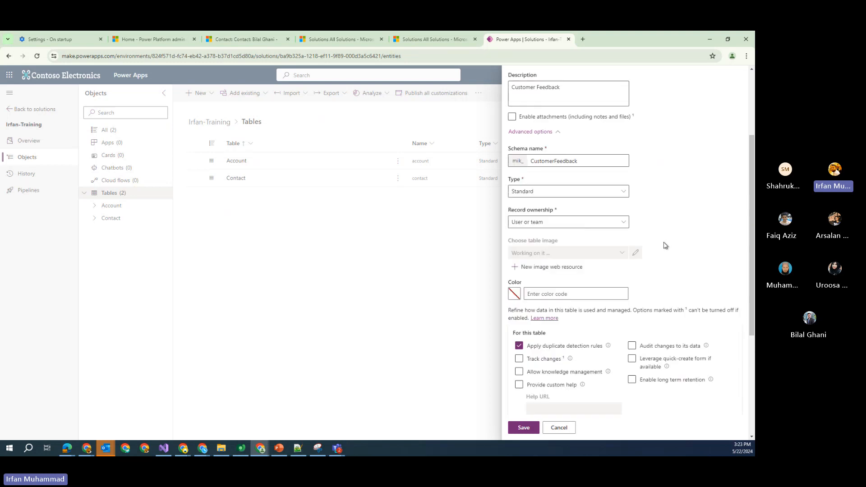
scroll(605, 231, "down", 3)
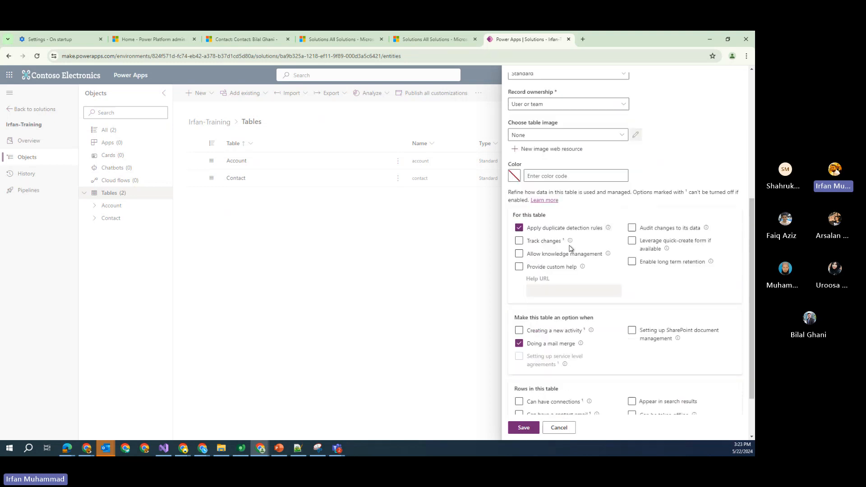
left_click(648, 230)
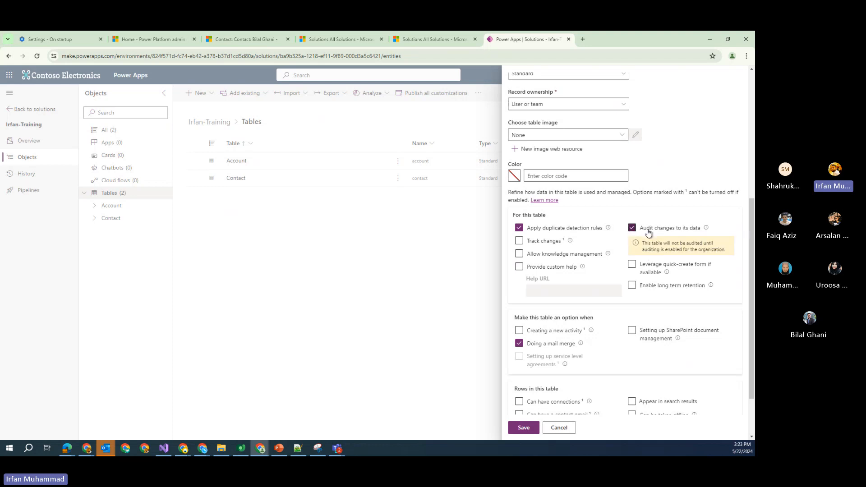
left_click(550, 243)
left_click(632, 267)
scroll(550, 271, "down", 2)
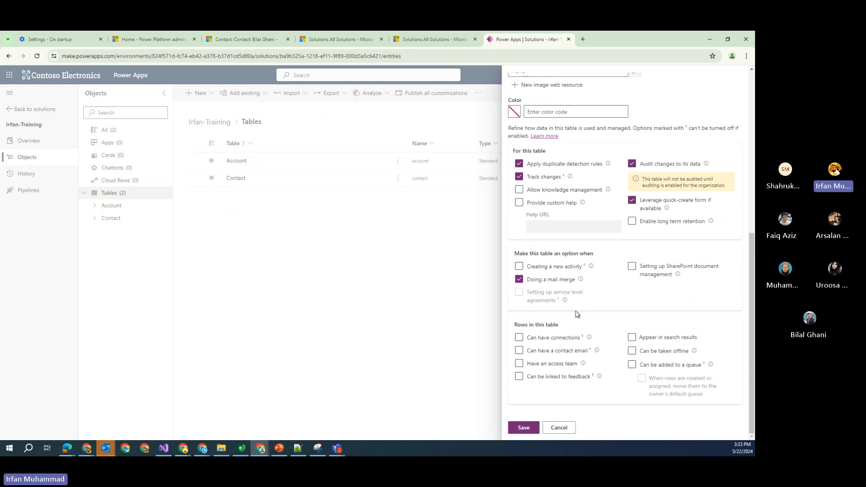
scroll(577, 315, "up", 4)
scroll(571, 282, "up", 6)
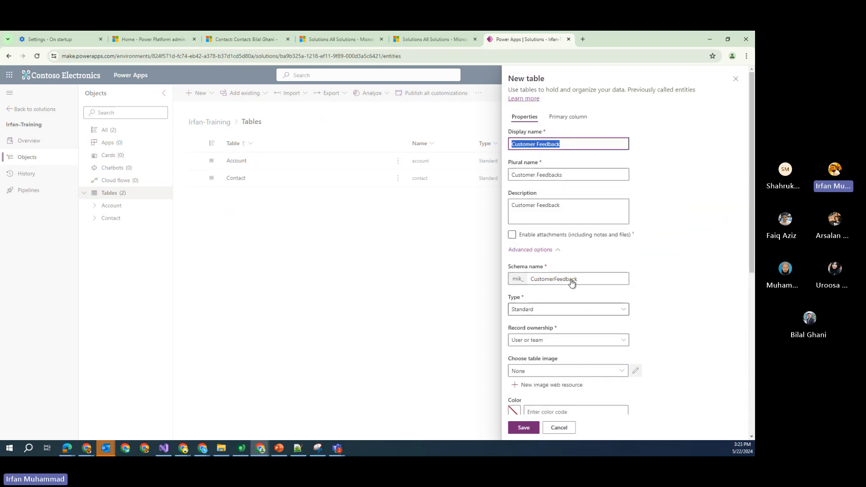
Save the Customer Feedback table, review its Standard type and primary column, then open Columns
left_click(525, 428)
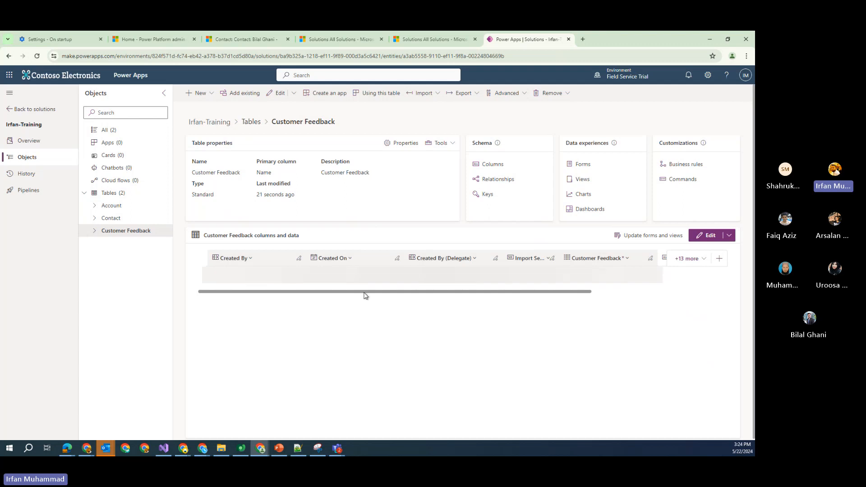
left_click_drag(442, 293, 325, 305)
left_click_drag(193, 143, 233, 143)
left_click_drag(195, 173, 249, 174)
left_click_drag(192, 195, 217, 198)
mouse_move(259, 161)
left_mouse_down()
mouse_move(283, 163)
mouse_move(268, 174)
left_mouse_up()
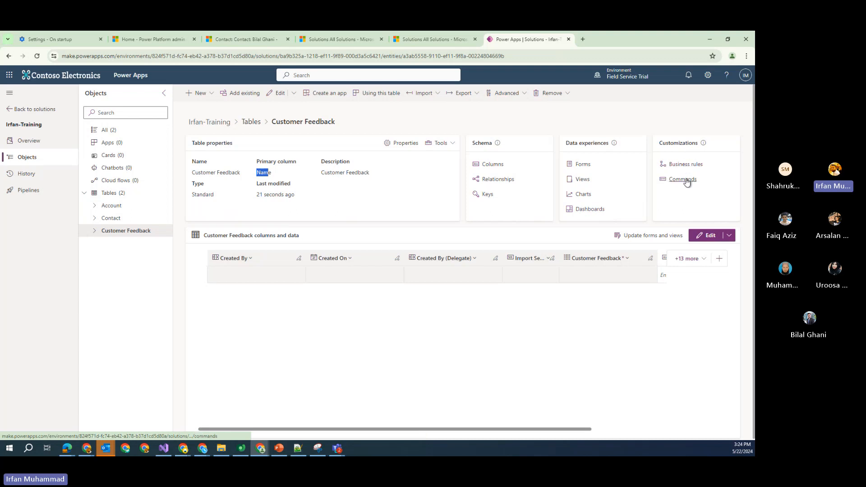
left_click(489, 167)
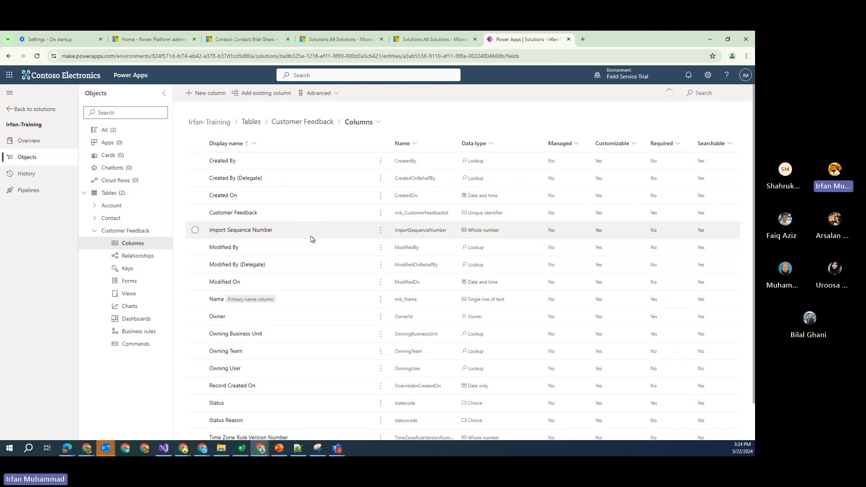
Add a new column named Customer Name, described as Customer Name, with the Lookup > Customer data type
left_click(200, 95)
left_click(553, 130)
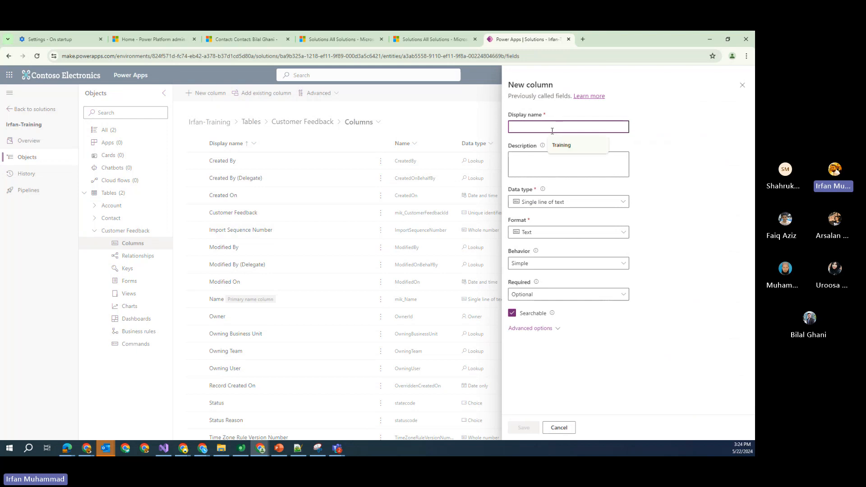
type("Cu")
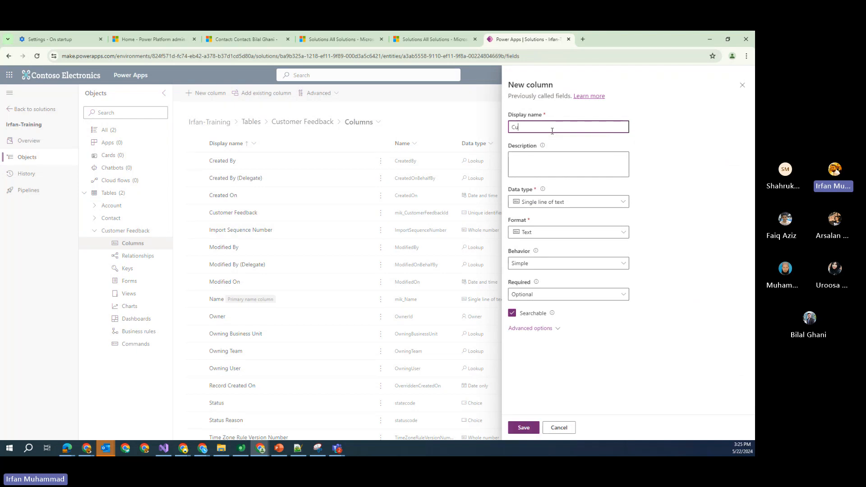
type("stomer Name")
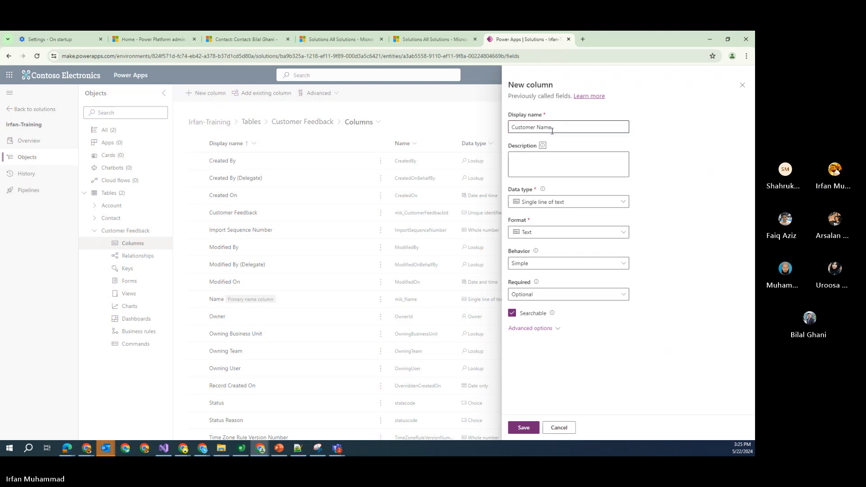
key("ctrl+a")
key("ctrl+c")
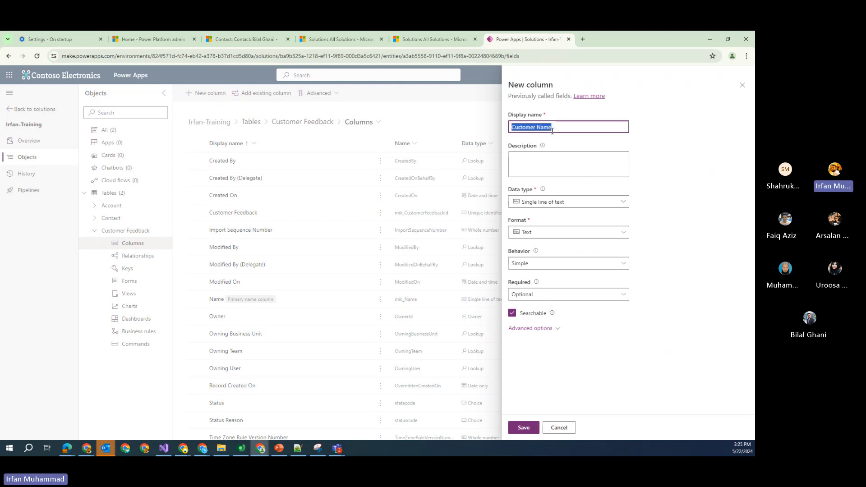
left_click(577, 164)
key("ctrl+v")
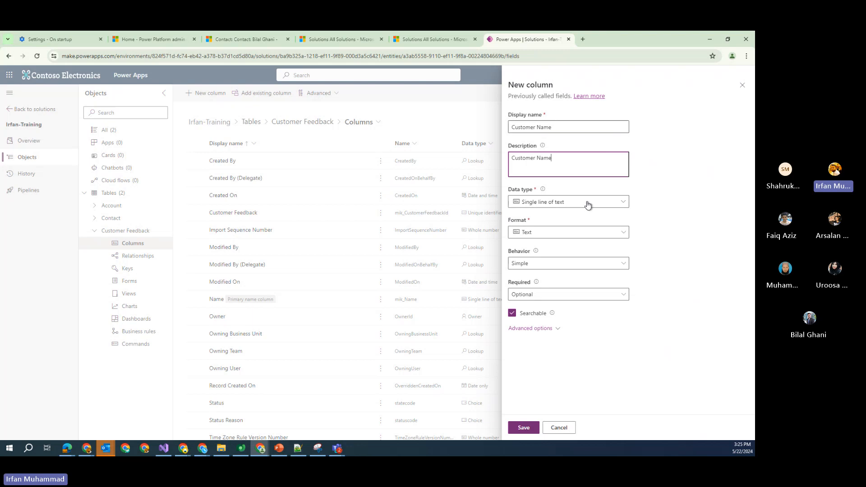
left_click(586, 204)
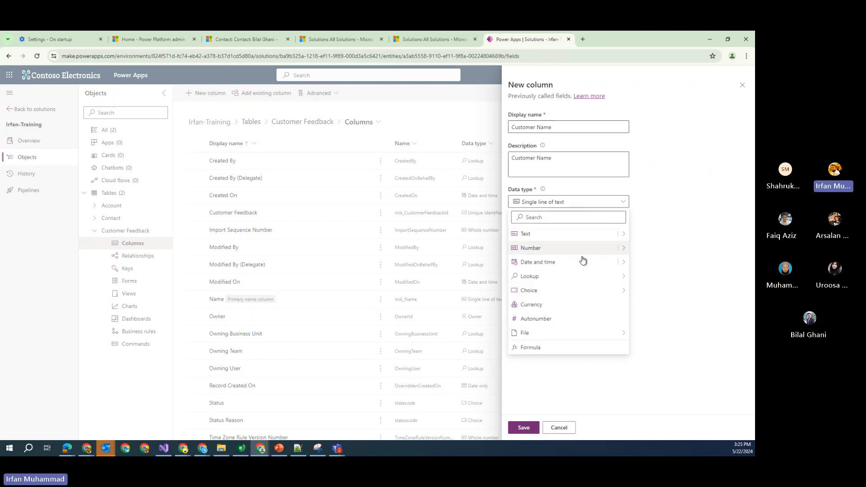
mouse_move(590, 281)
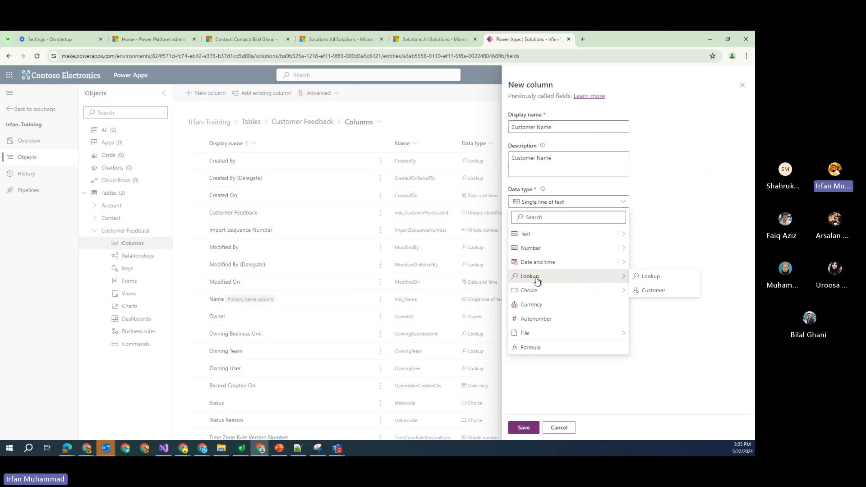
left_click(654, 291)
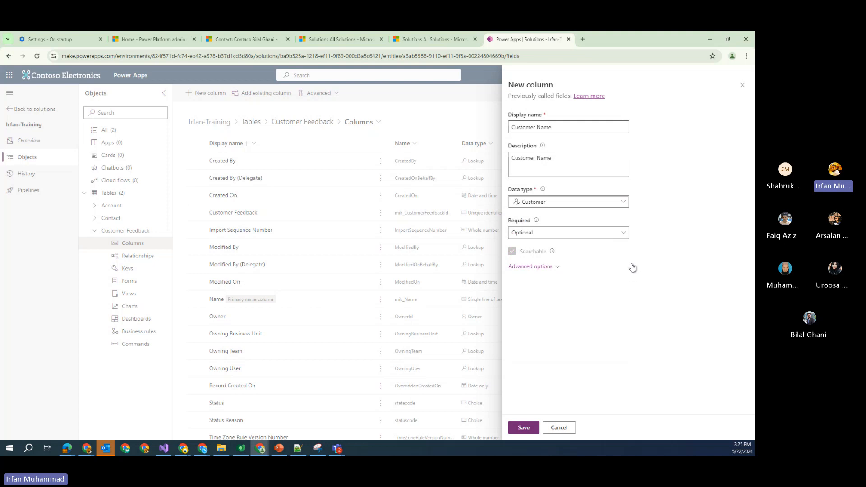
Keep the Customer type, make Customer Name Business required, review its schema names, and save
left_click(623, 202)
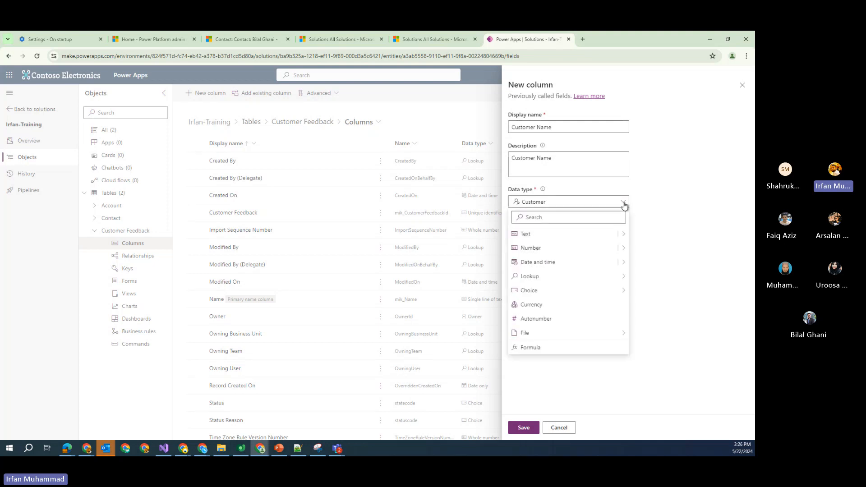
left_click(651, 218)
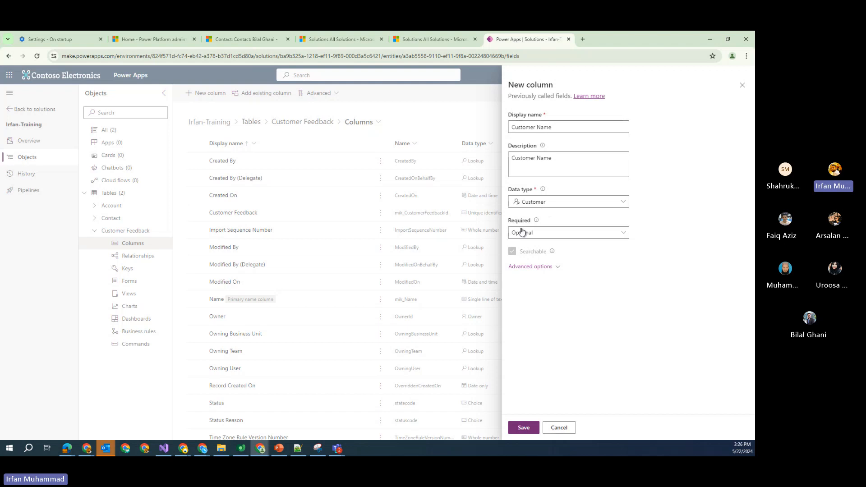
left_click_drag(508, 220, 527, 223)
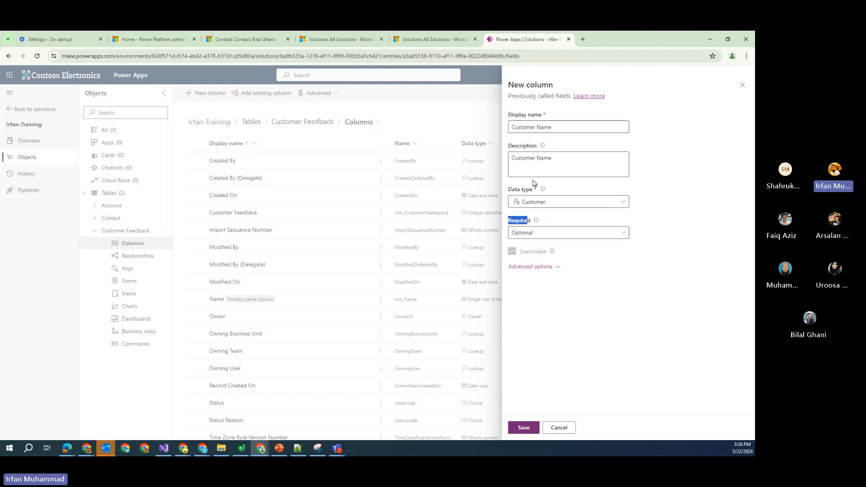
left_click(620, 238)
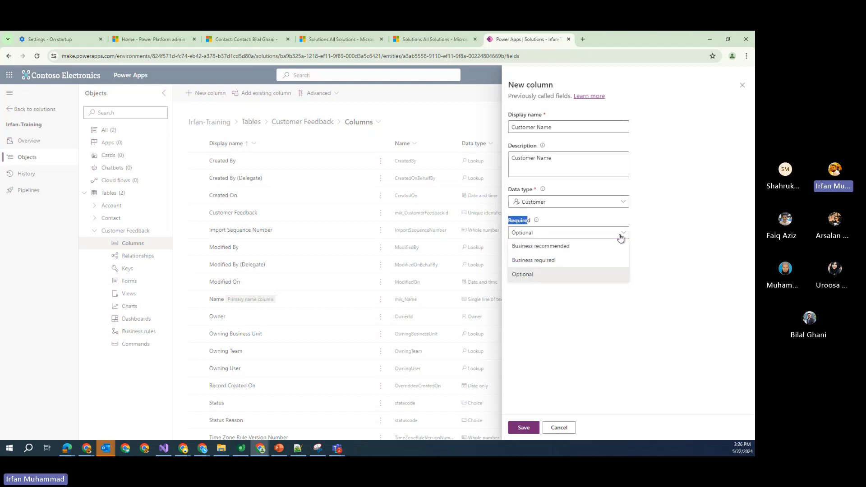
left_click(588, 262)
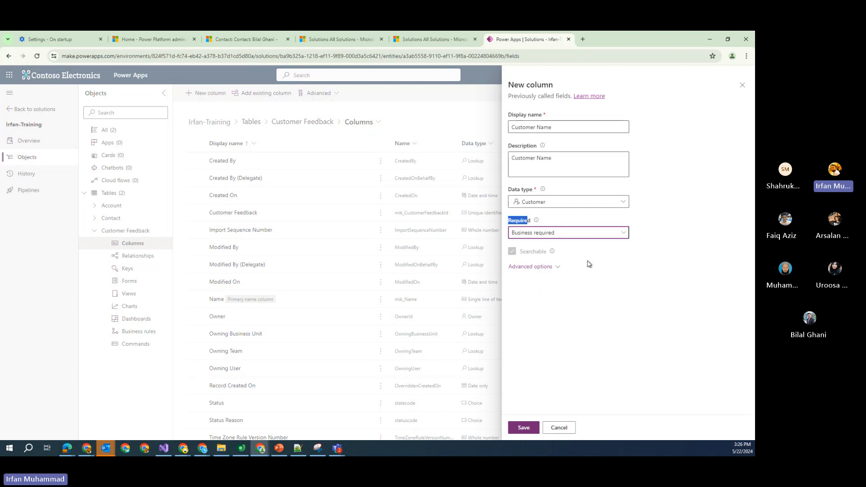
left_click(556, 268)
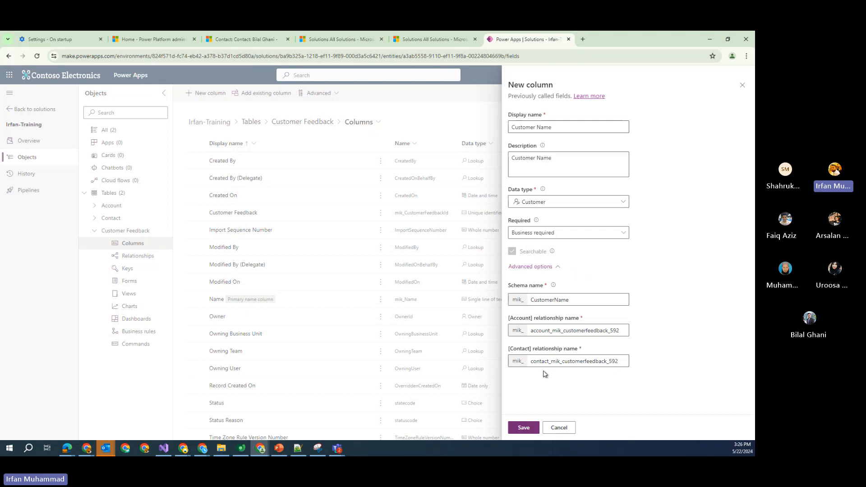
left_click(528, 428)
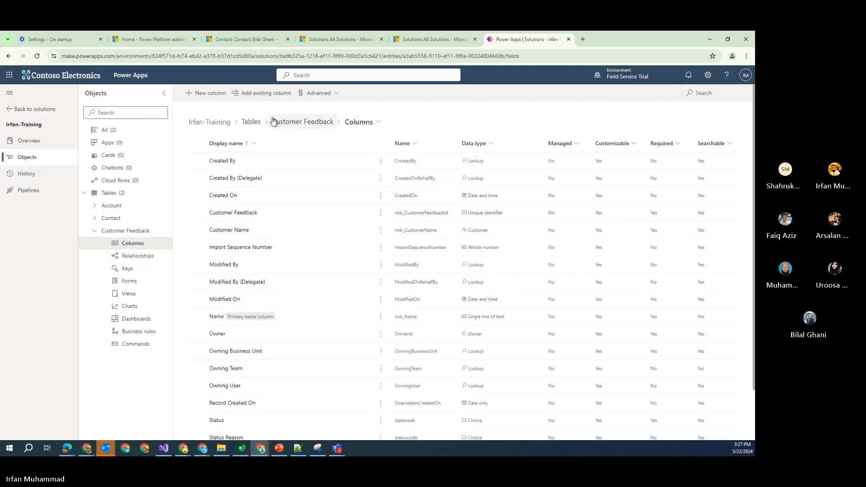
Start a new column named Feedback Type with the description Feedback Type
left_click(206, 93)
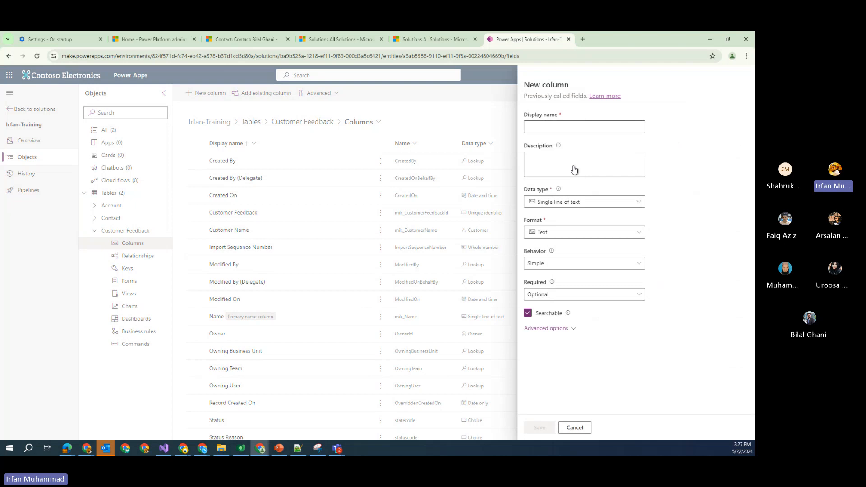
left_click(561, 128)
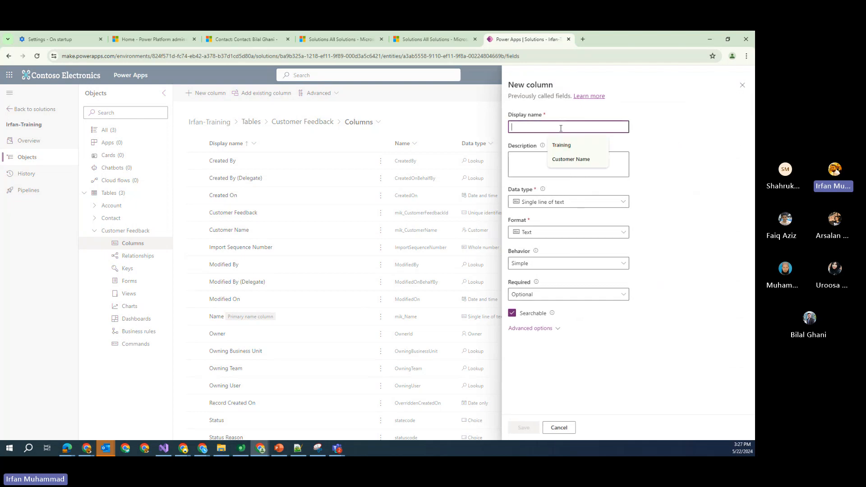
type("Feedb")
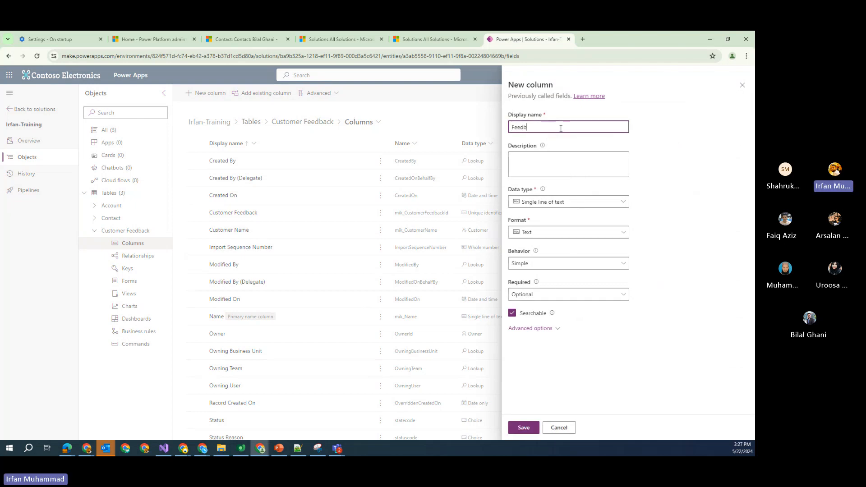
type("ack Type")
key("ctrl+a")
key("Tab")
left_click(558, 167)
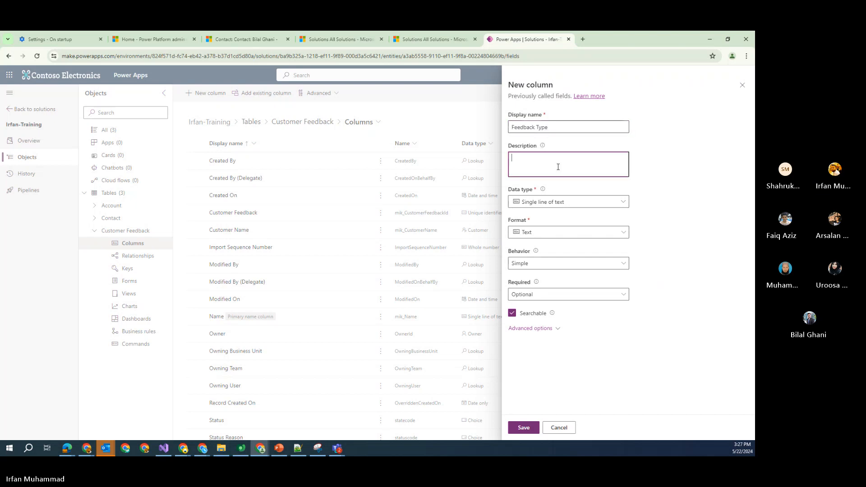
key("ctrl+v")
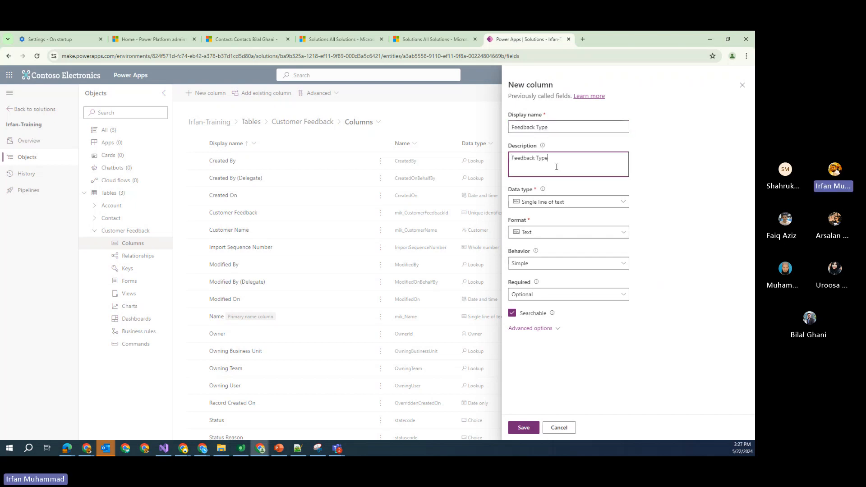
Set the column's data type to Choice, keeping the default choice as None
left_click(602, 205)
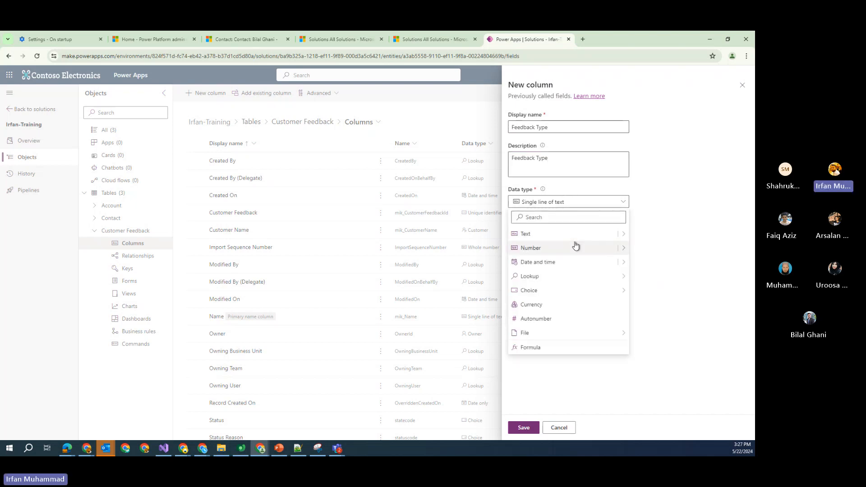
mouse_move(571, 291)
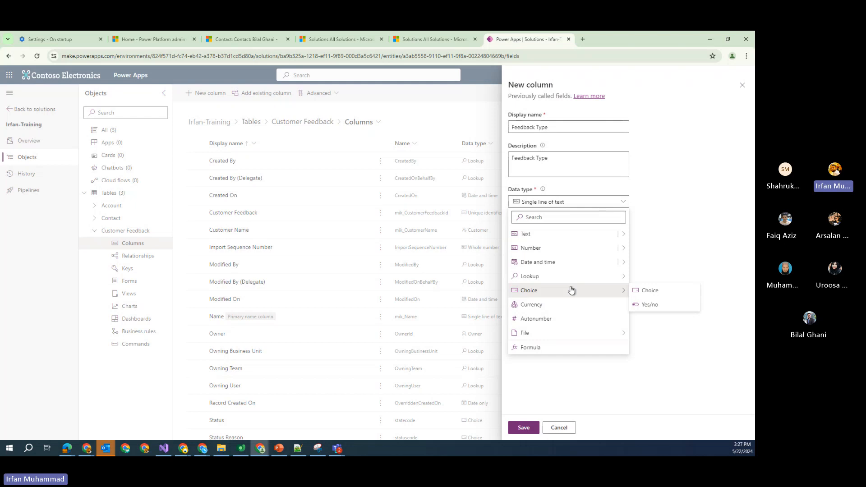
left_click(653, 296)
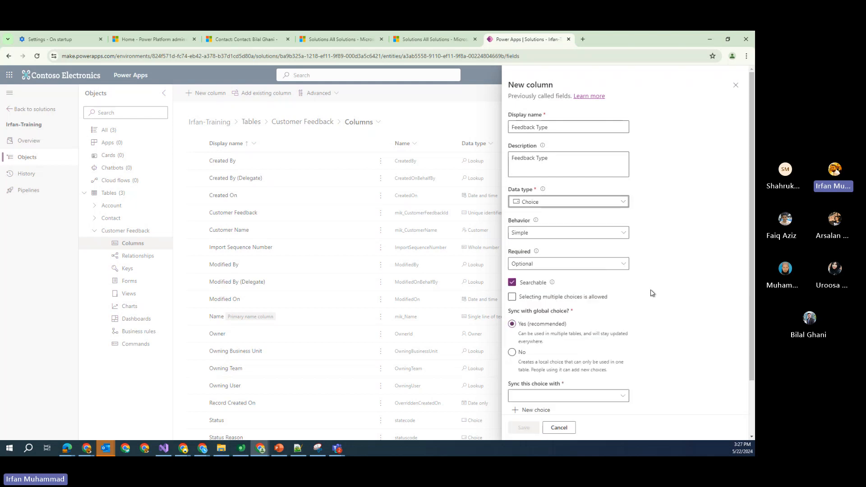
scroll(624, 278, "down", 2)
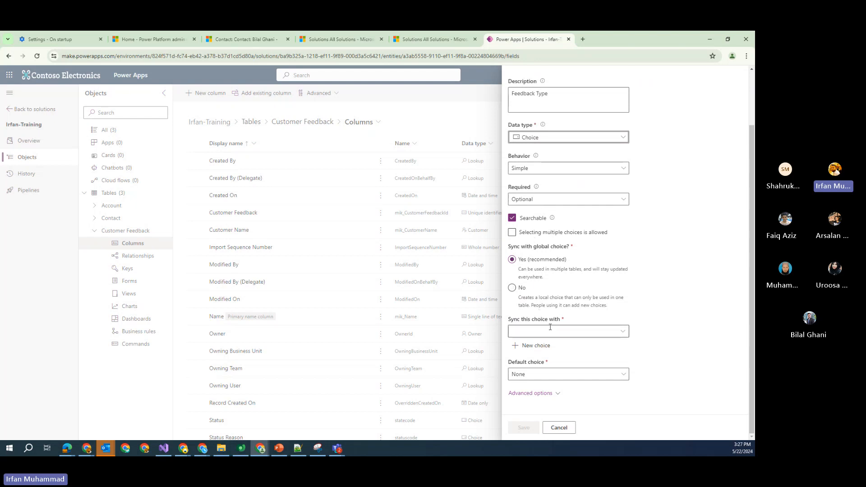
left_click(609, 375)
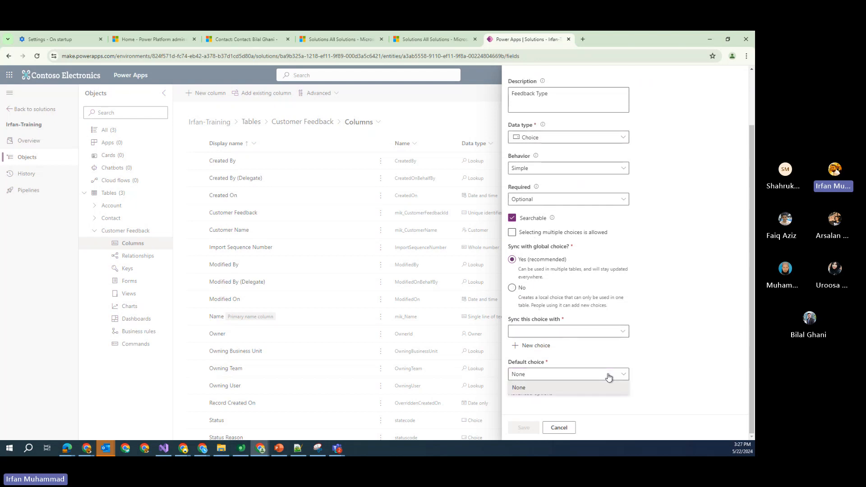
left_click(568, 389)
Start a new choice set with Complaint as its first option
left_click(546, 348)
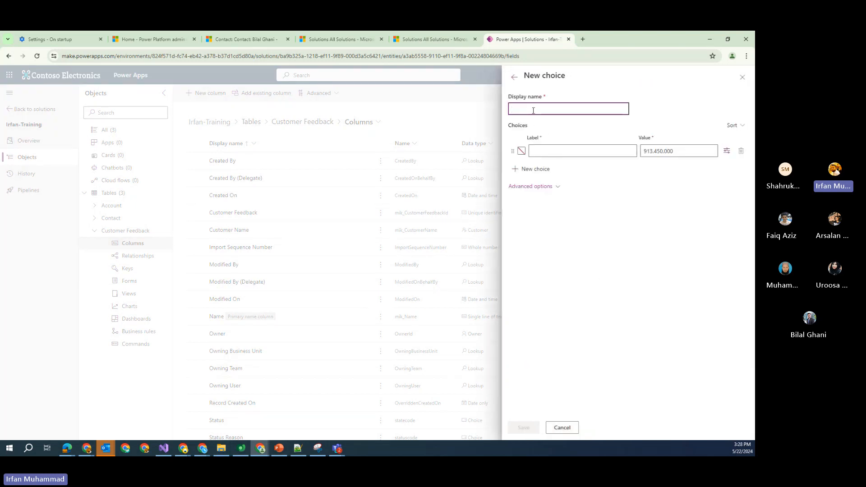
type("Complaint")
double_click(533, 110)
key("ctrl+c")
left_click(587, 150)
key("ctrl+v")
left_click(660, 210)
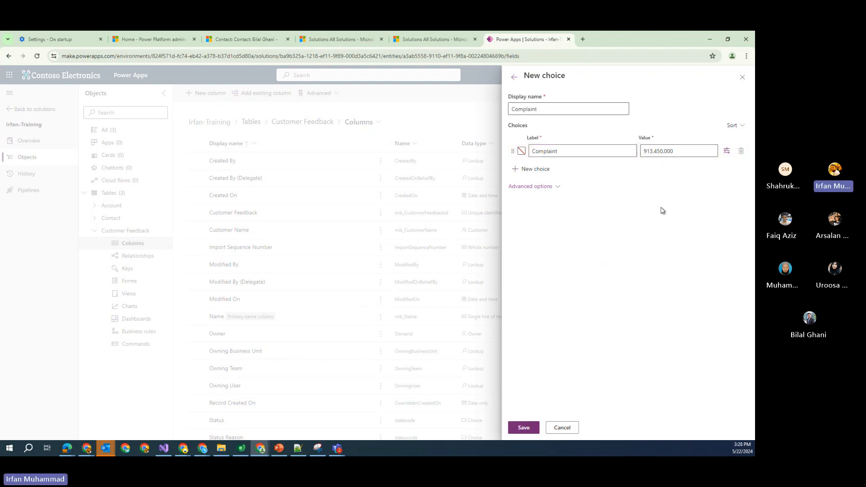
Add Suggestion and Inquiry options, name the set Feedback Choice, and save it
left_click(536, 170)
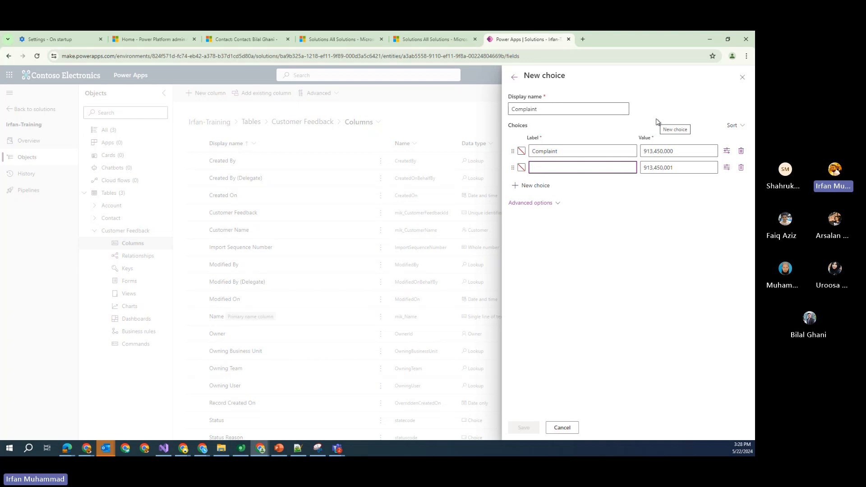
type("Suggestion")
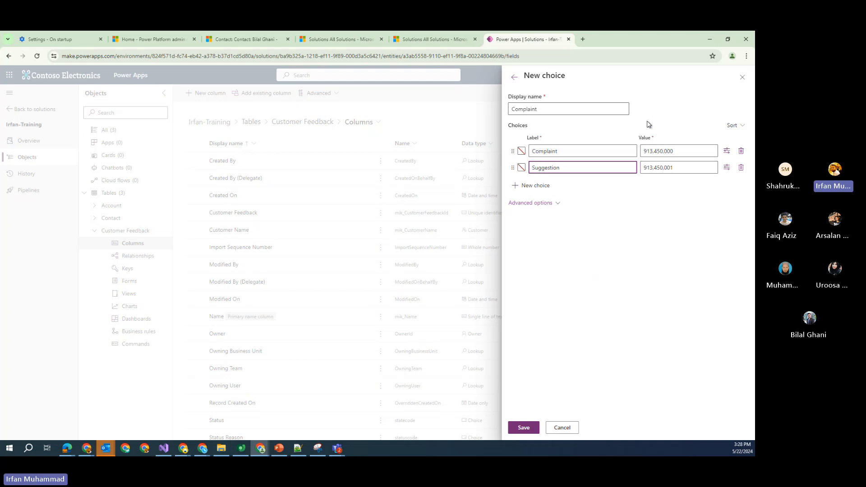
left_click(535, 185)
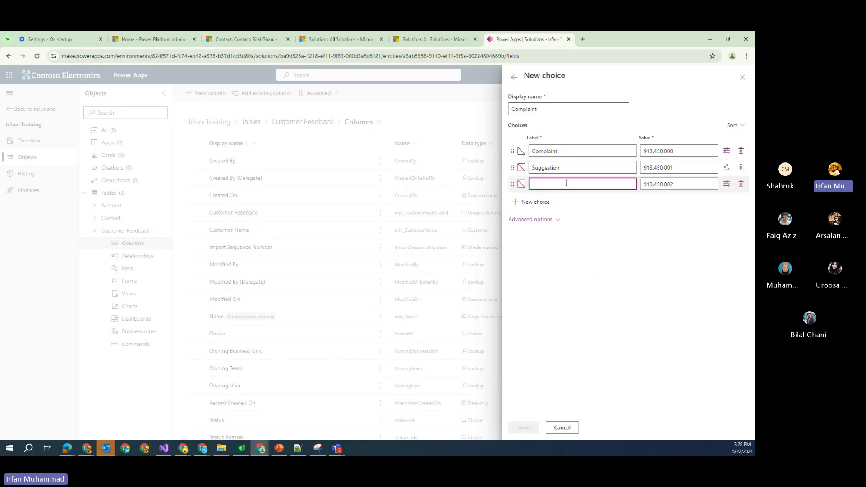
type("In")
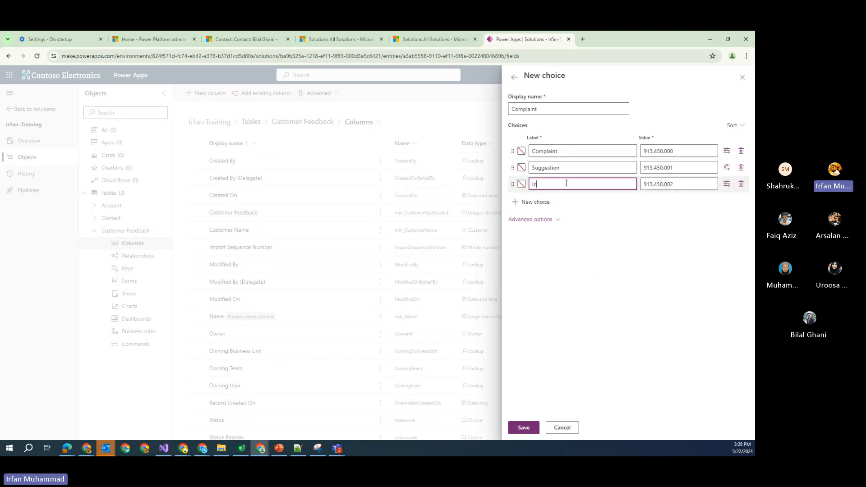
type("quiry")
left_click(591, 256)
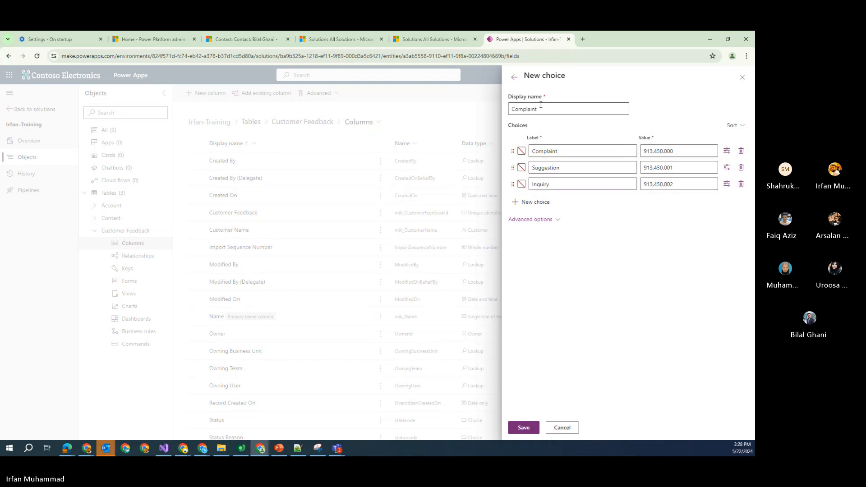
double_click(541, 105)
type("Fe")
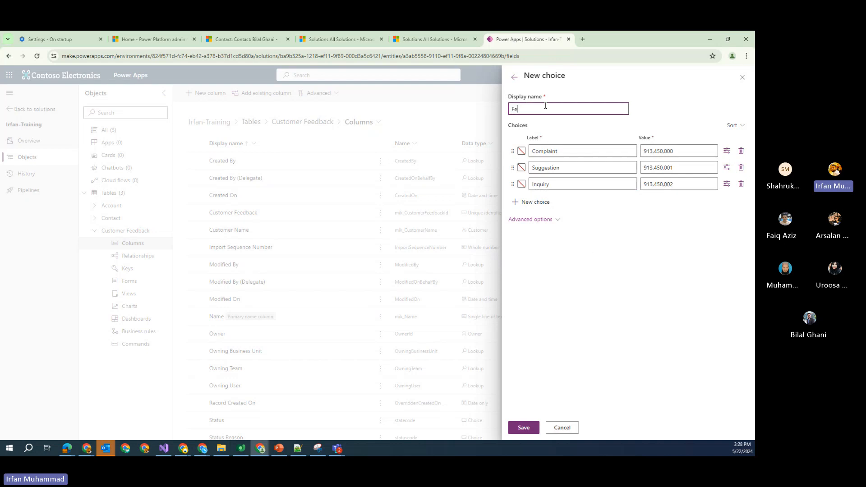
type("edback Choice")
left_click(530, 426)
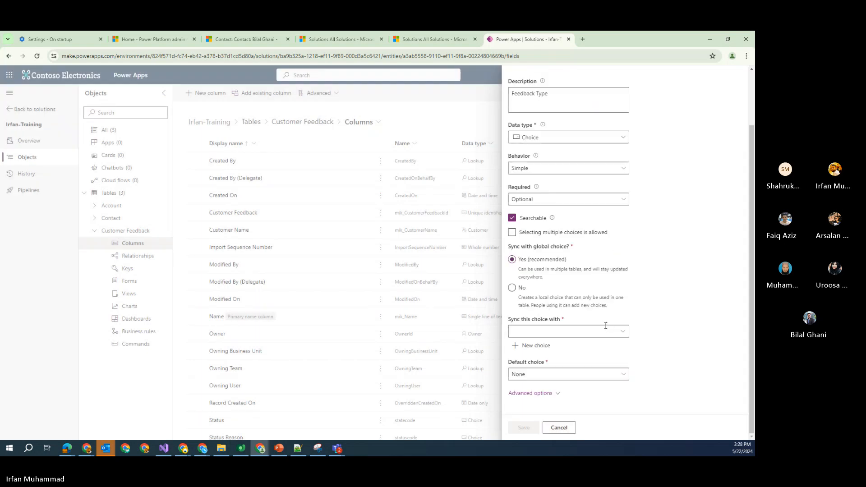
Set Sync with global choice to No for Feedback Type, leaving the default choice None
left_click(613, 378)
left_click(661, 362)
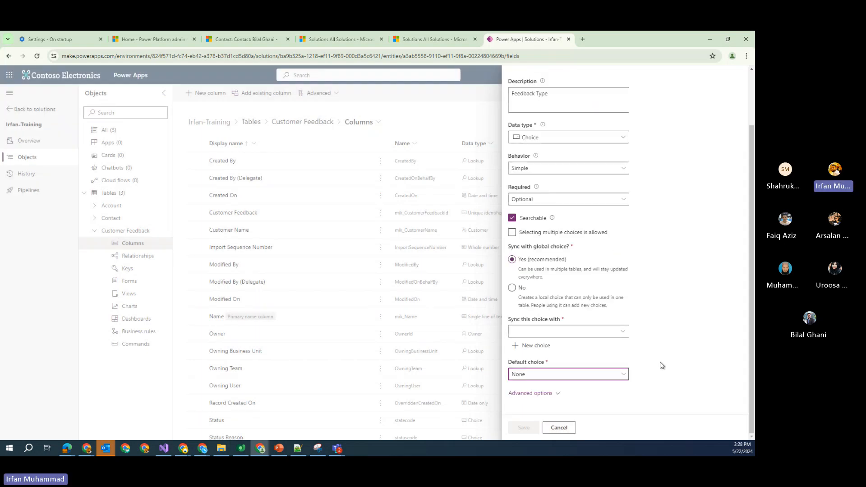
left_click(590, 331)
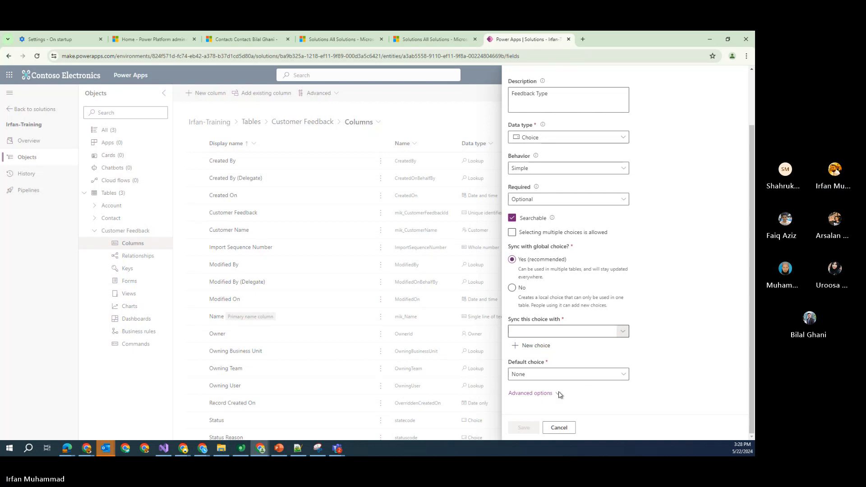
left_click(512, 288)
scroll(631, 217, "down", 2)
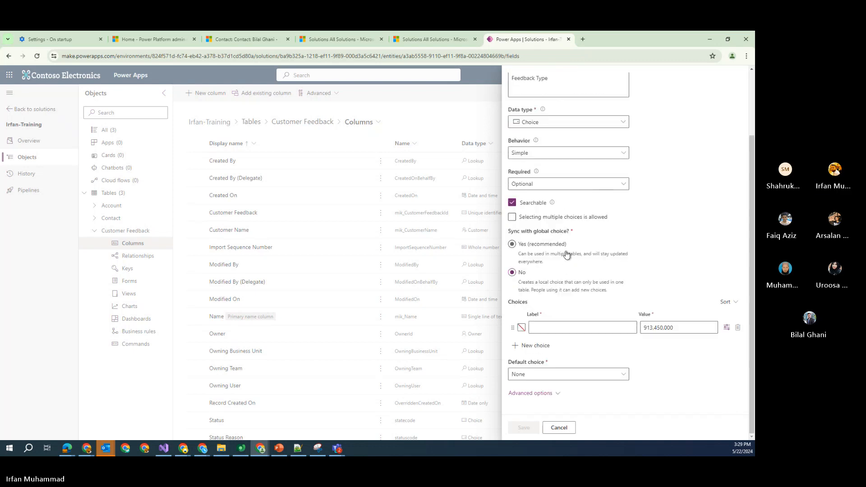
left_click(554, 374)
left_click(553, 375)
left_click(551, 329)
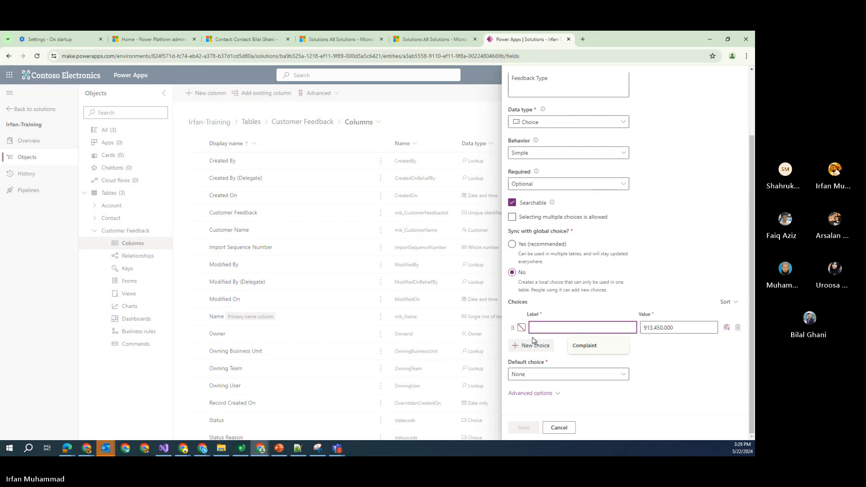
left_click(565, 376)
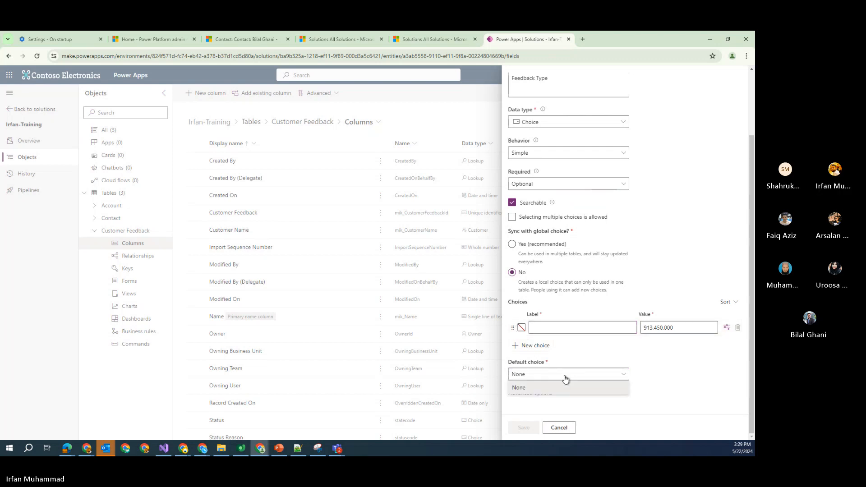
Keep the default choice None and the column behavior Simple
left_click(551, 388)
left_click(554, 393)
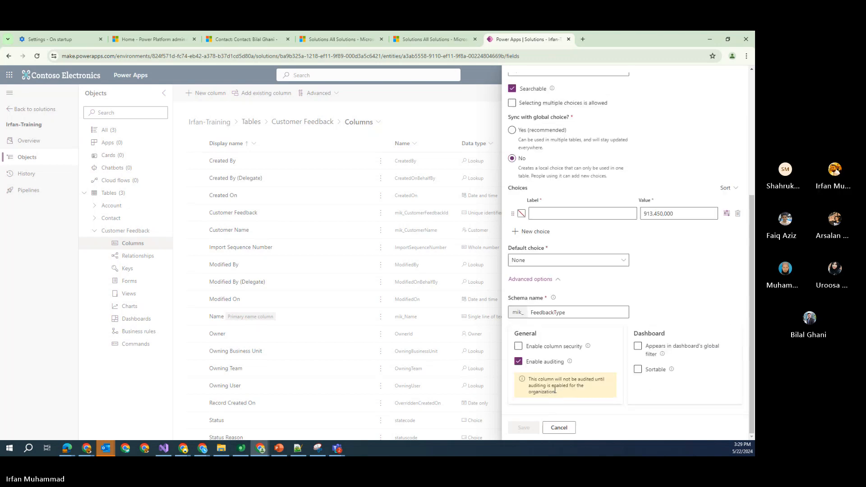
scroll(566, 367, "up", 4)
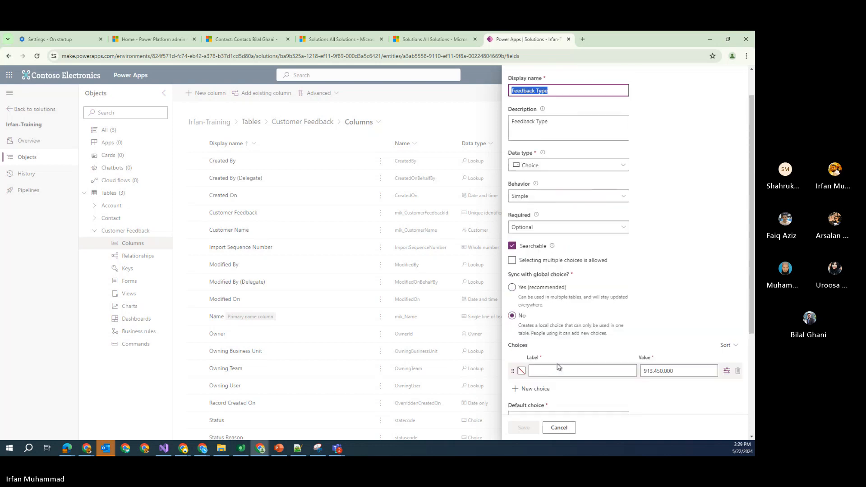
left_click(621, 228)
left_click(622, 228)
left_click(627, 195)
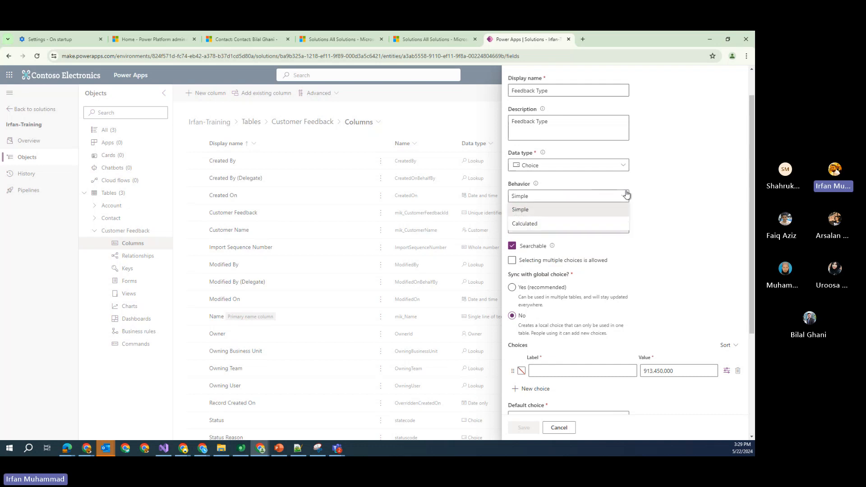
left_click(627, 195)
scroll(595, 305, "down", 3)
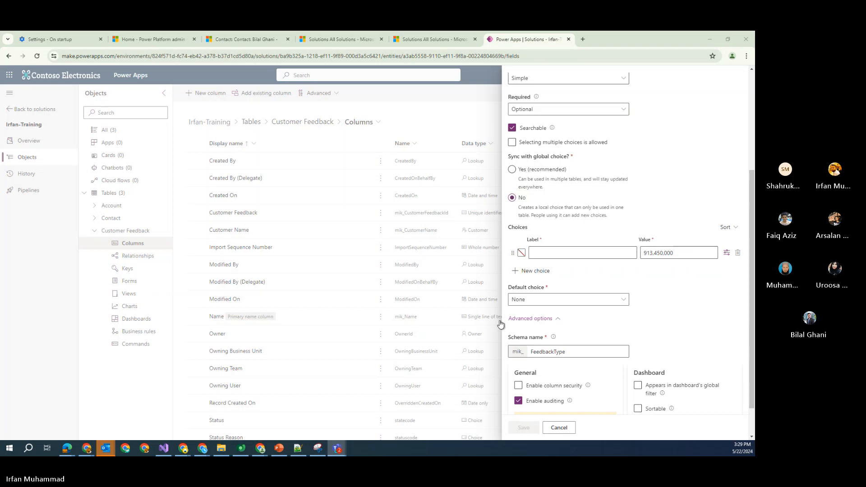
Enter the choices Complaint, Suggestion and Inquiry, then save the Feedback Type column
left_click(556, 254)
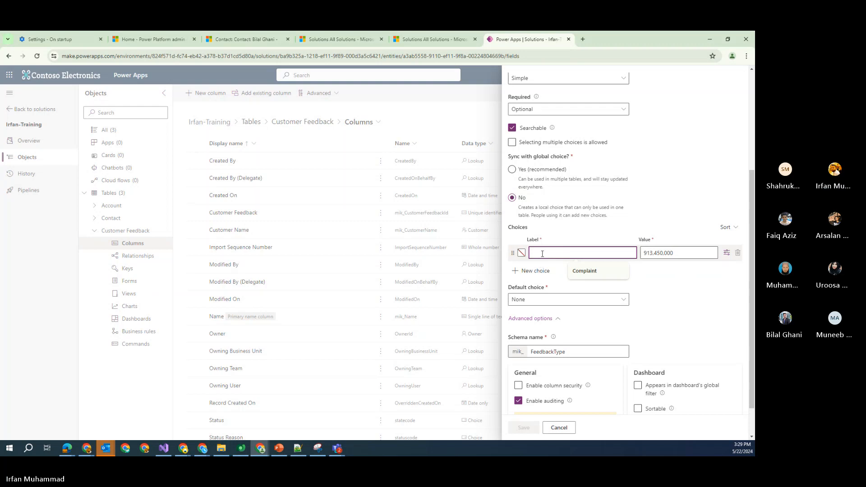
type("C")
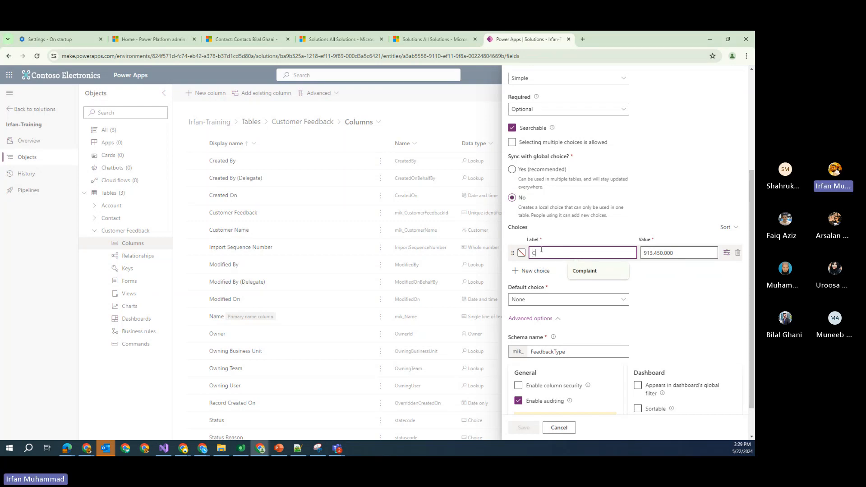
type("omplaint")
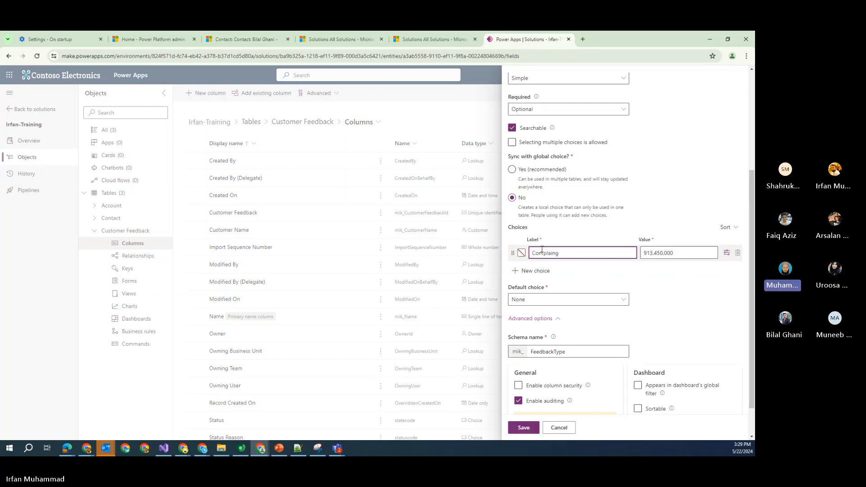
left_click(591, 271)
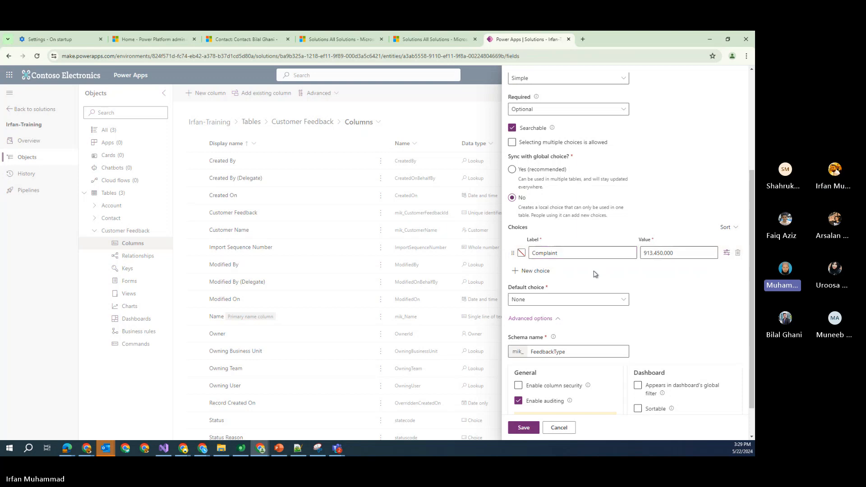
left_click(541, 271)
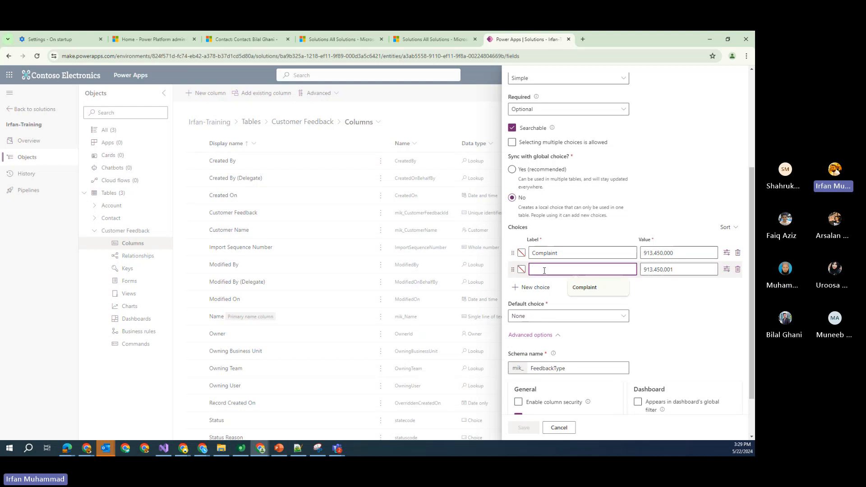
type("Suggestion")
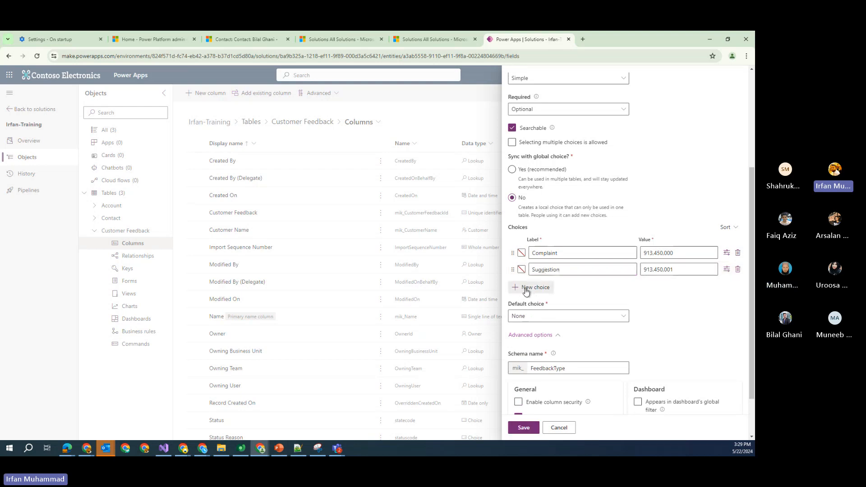
left_click(535, 288)
type("Inquiry")
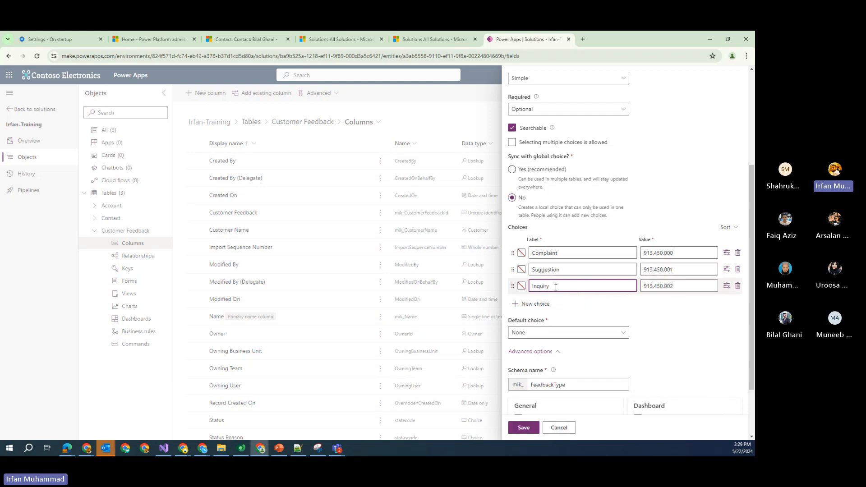
left_click(607, 300)
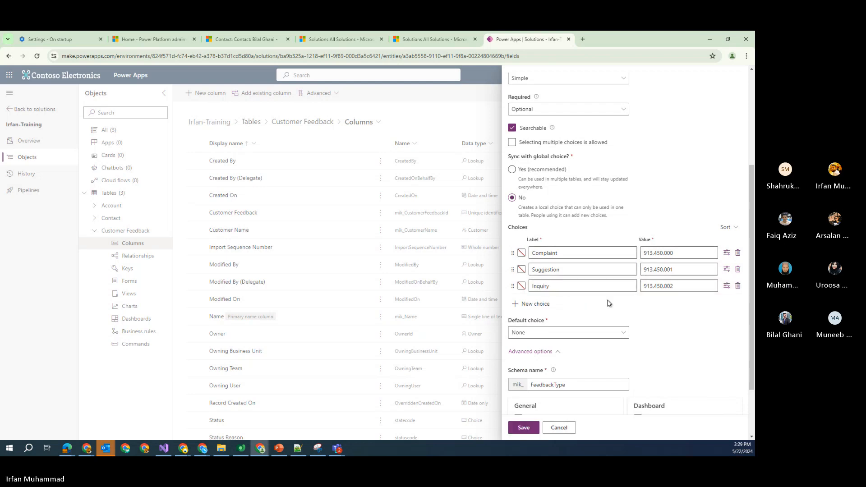
scroll(611, 323, "down", 2)
left_click(538, 427)
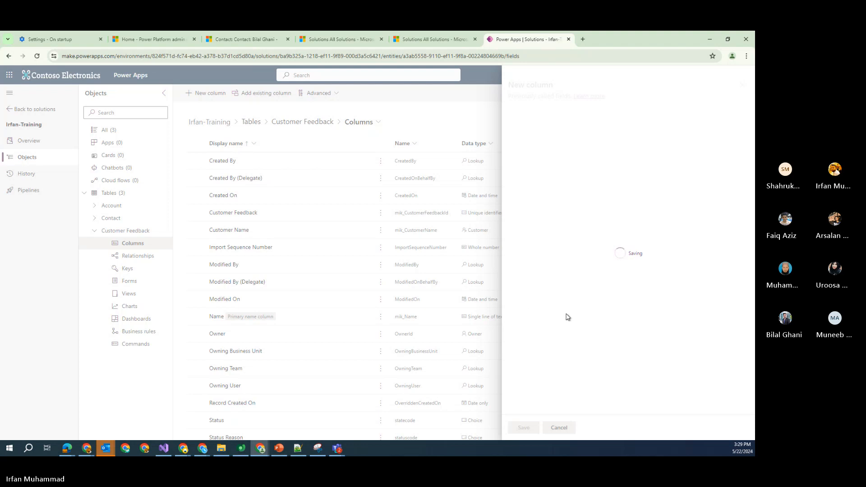
Start a new column named Feedback Description with the description Feedback Description
left_click(214, 99)
key("Escape")
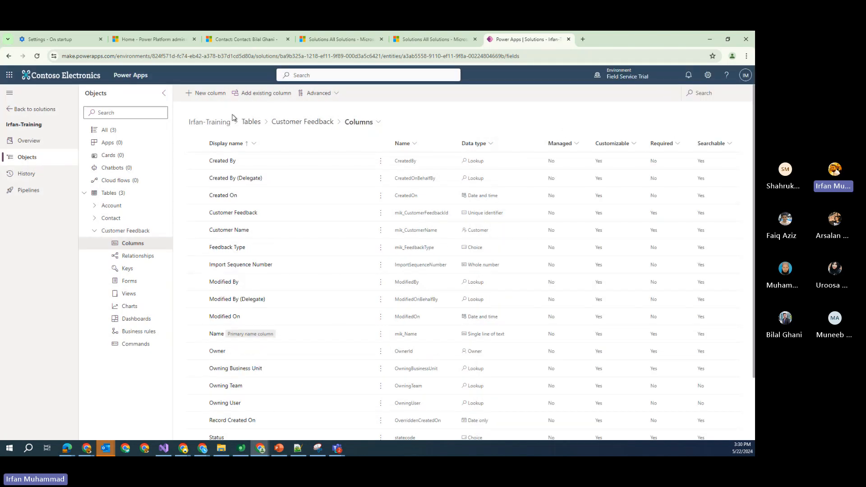
left_click(211, 95)
key("Escape")
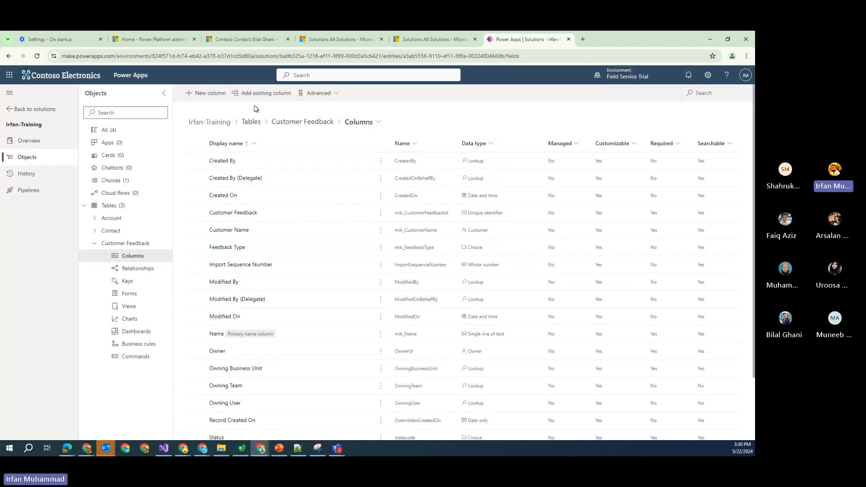
left_click(220, 96)
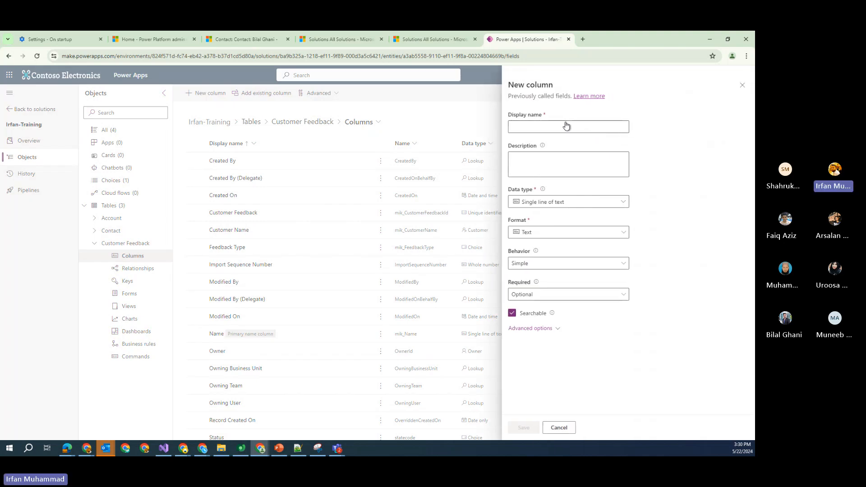
left_click(566, 126)
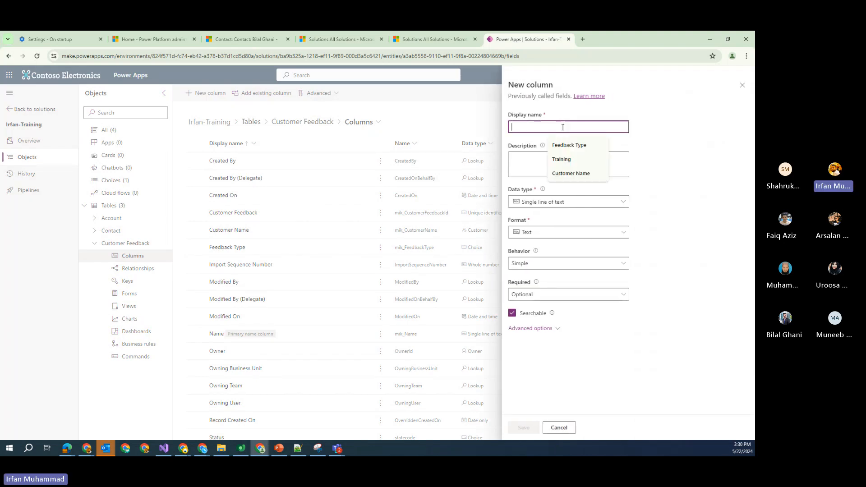
type("Feedback")
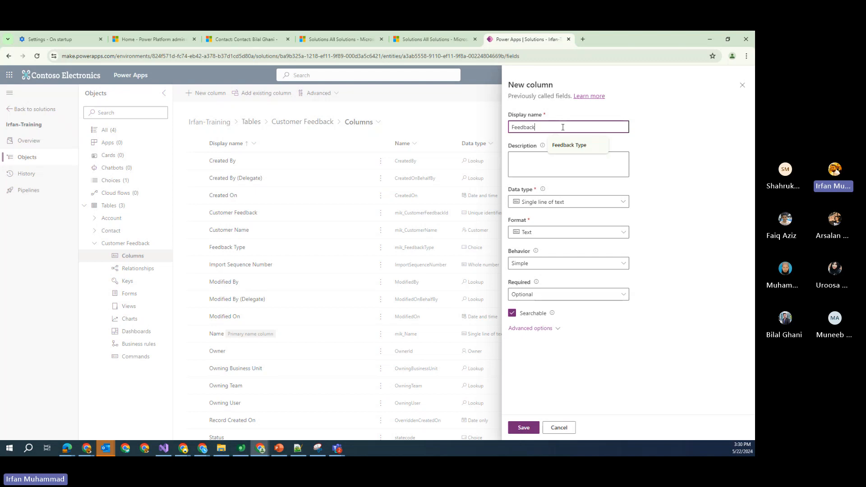
type(" Description")
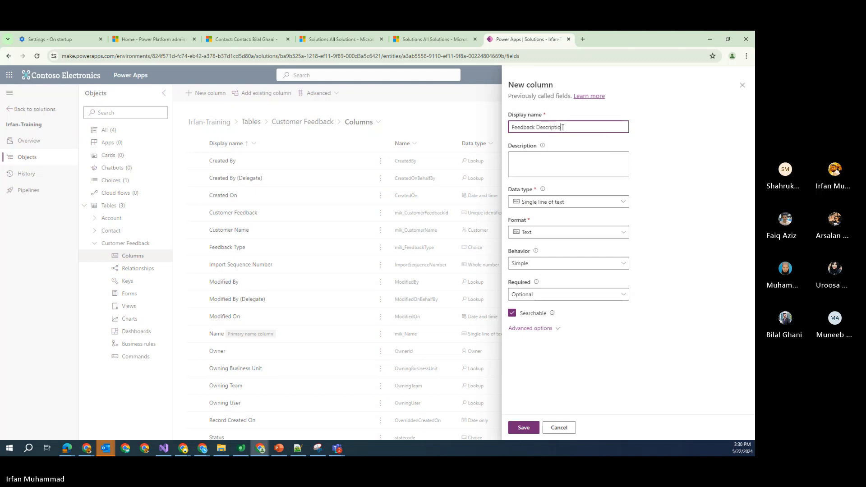
key("Tab")
left_click(563, 127)
key("ctrl+a")
key("ctrl+c")
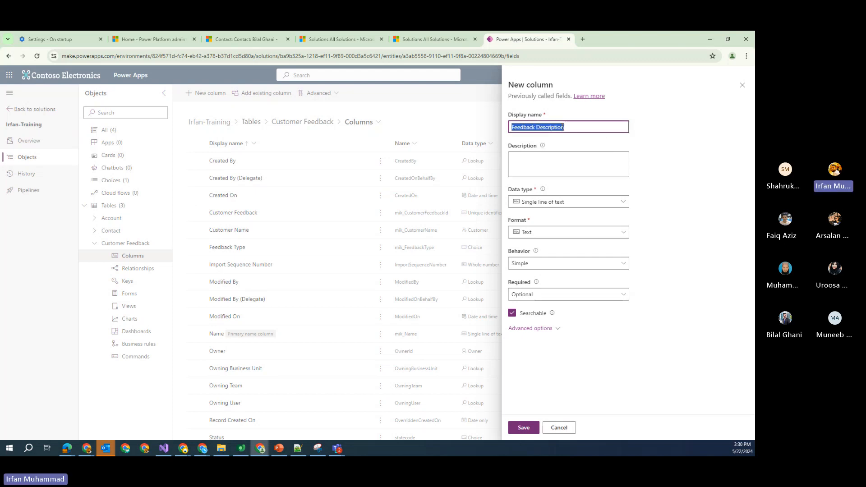
left_click(582, 163)
key("ctrl+v")
Set the column's data type to Text > Text area and save it
left_click(562, 202)
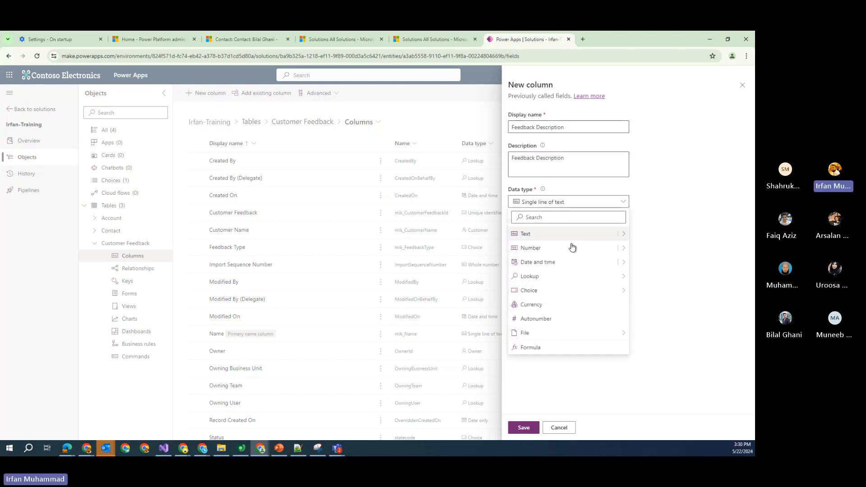
mouse_move(582, 291)
mouse_move(625, 234)
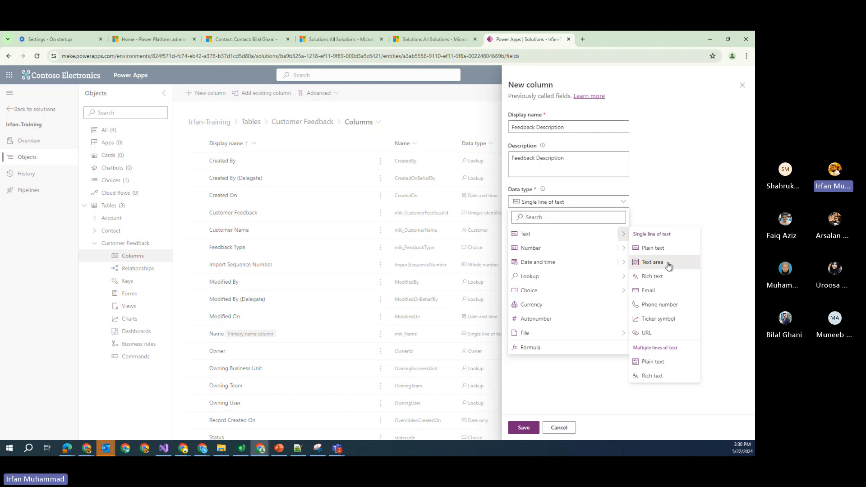
left_click(669, 266)
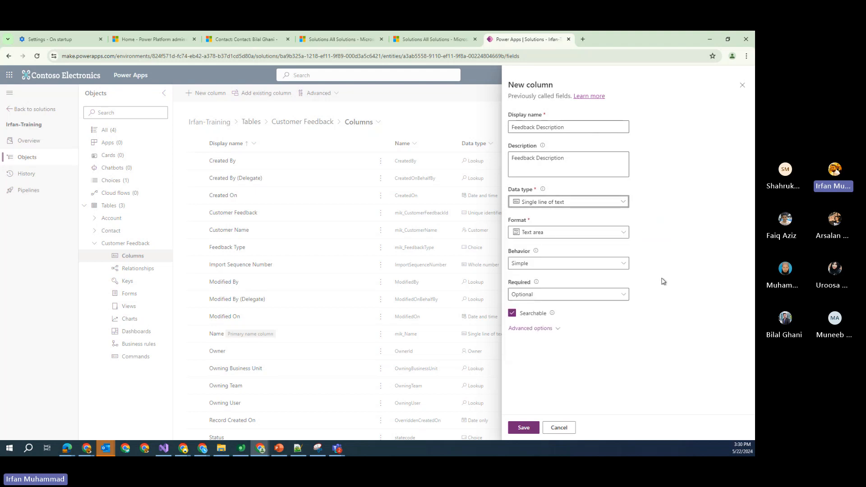
left_click(664, 298)
left_click(514, 428)
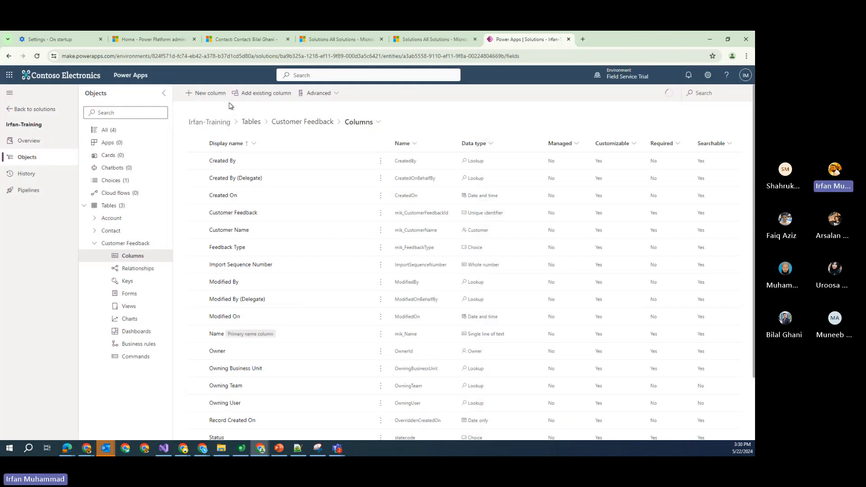
Create a Date Received column, also described as Date Received, with the Date and time type, and save it
left_click(221, 95)
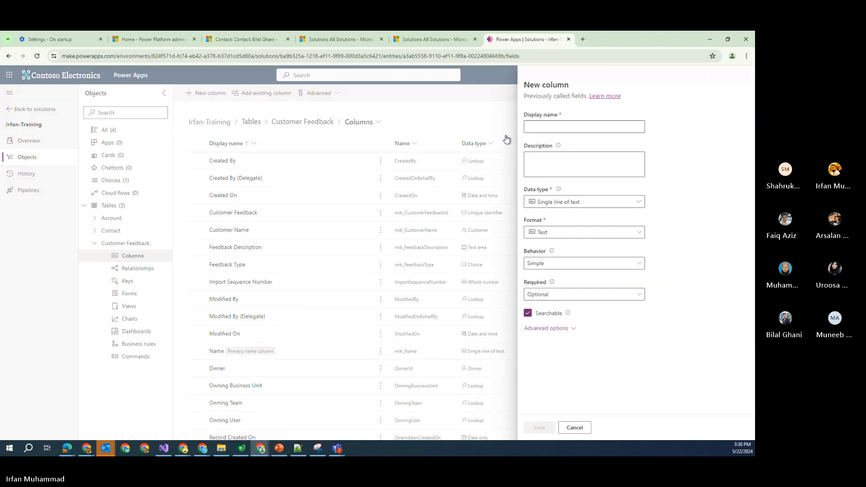
left_click(551, 126)
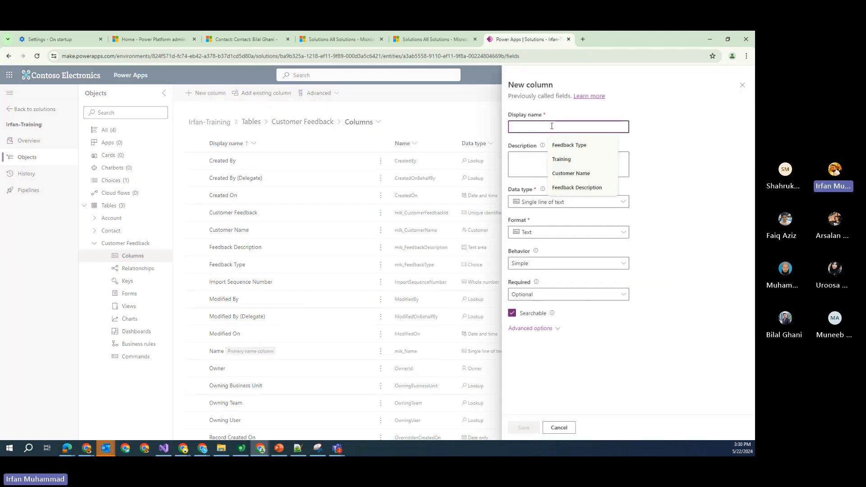
type("Date Received")
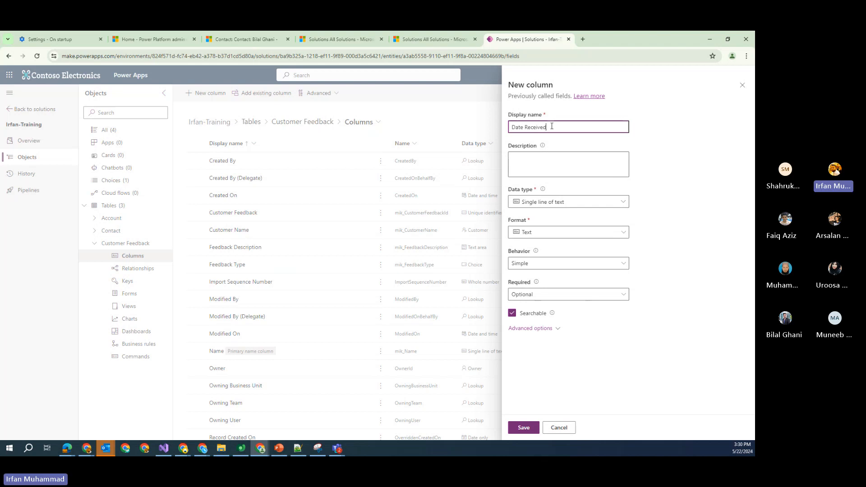
key("ctrl+a")
key("Tab")
key("Tab")
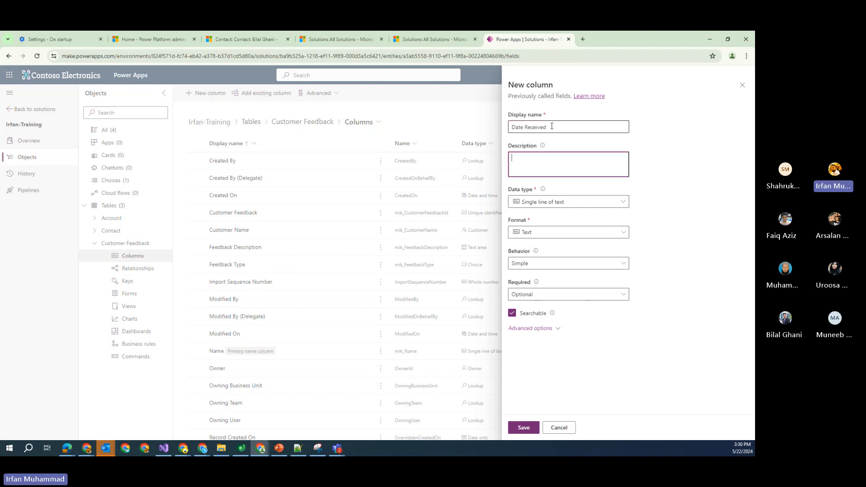
key("ctrl+v")
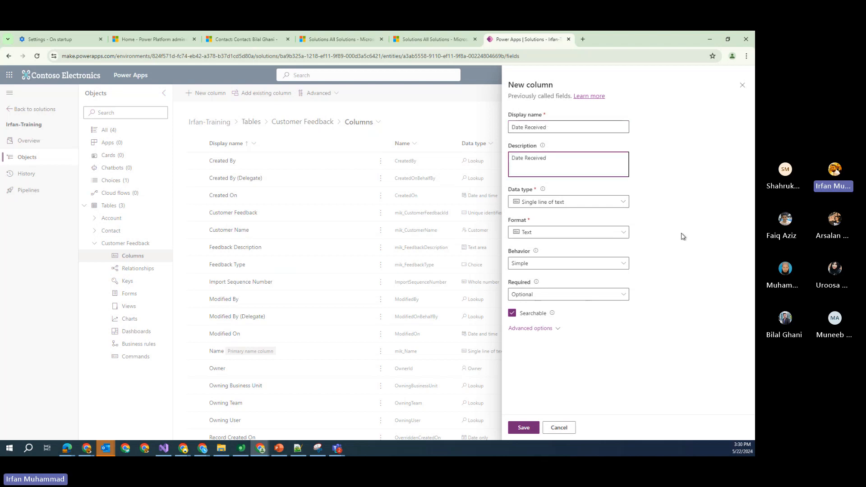
left_click(622, 203)
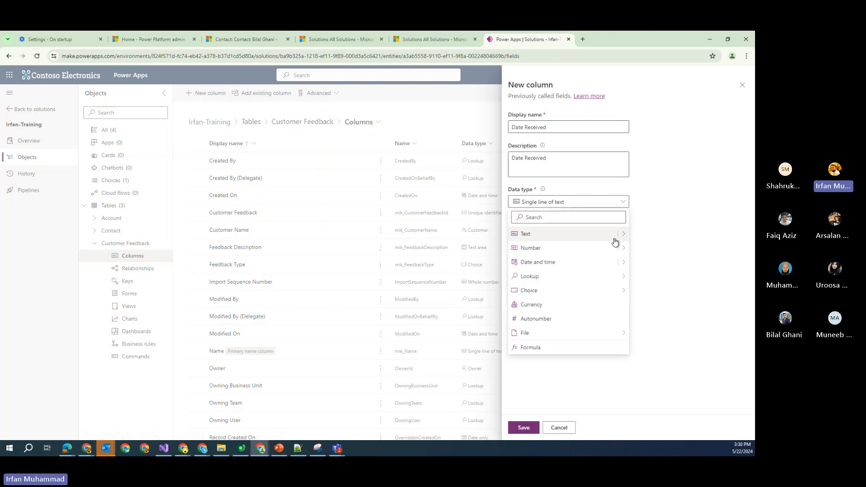
left_click(612, 262)
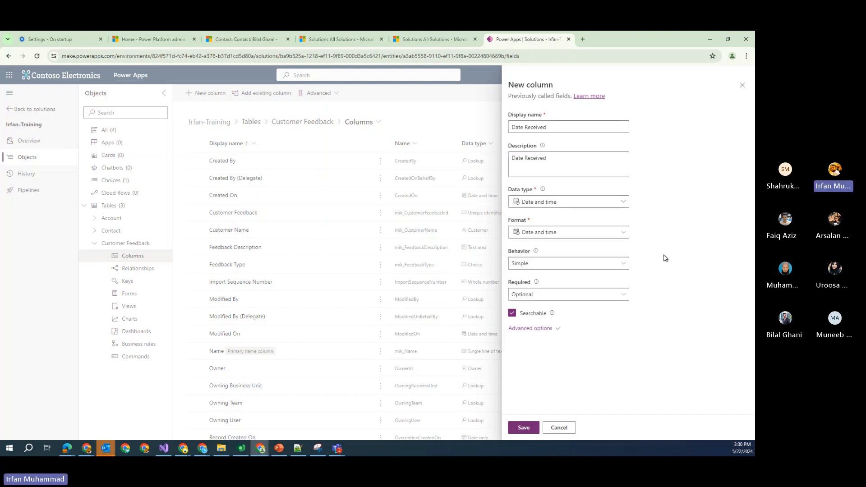
left_click(524, 428)
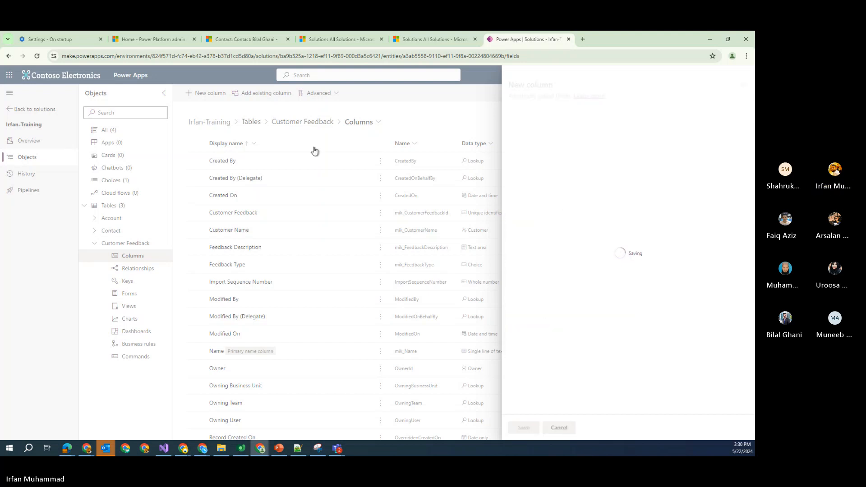
Start a new Feedback Status column, described as Feedback Status, with the Choice data type
left_click(211, 97)
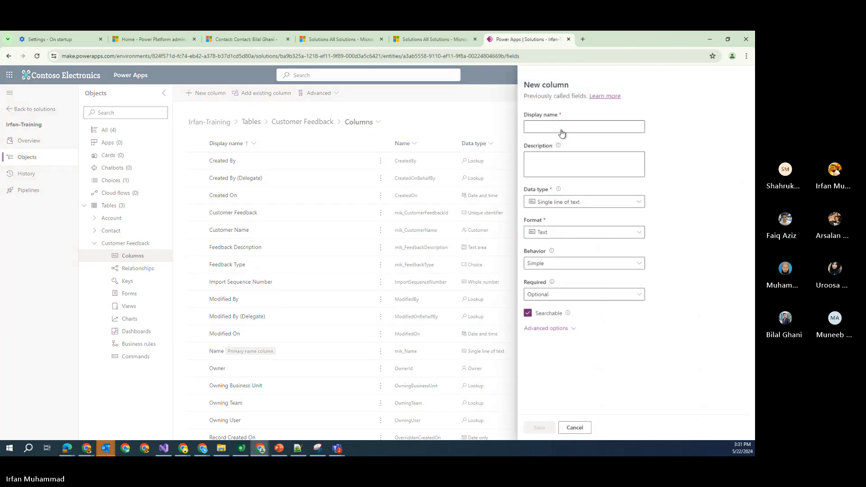
left_click(543, 126)
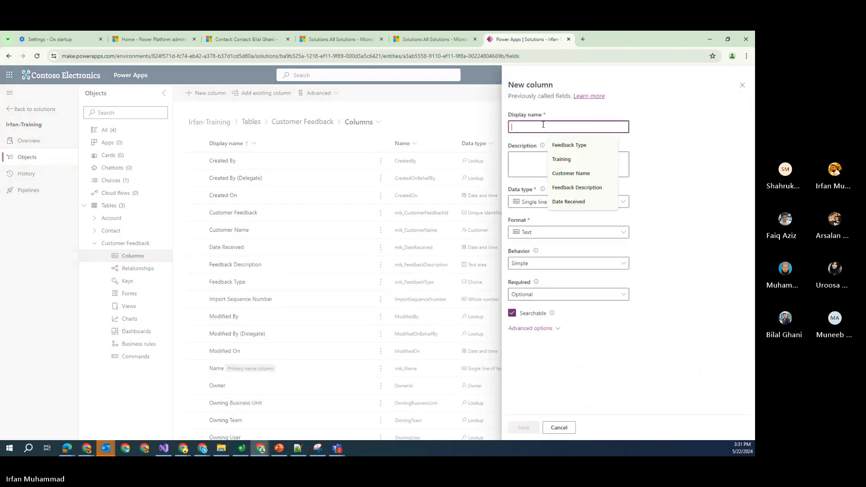
type("Feedback")
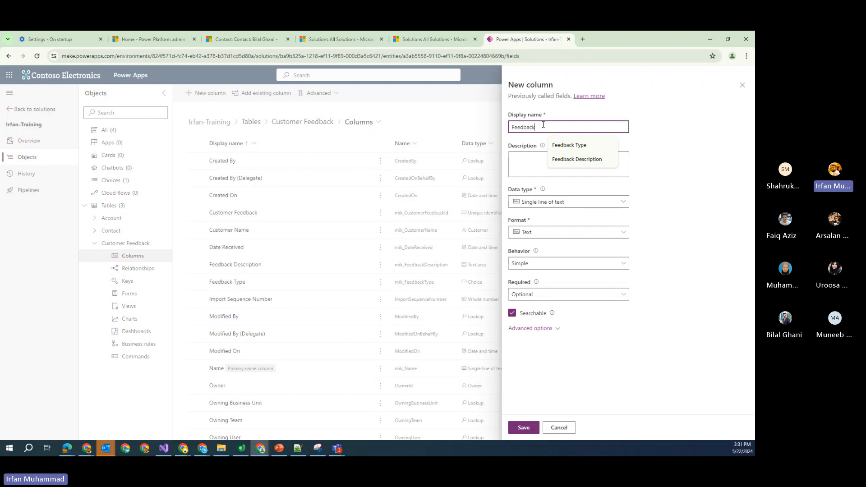
type(" Status")
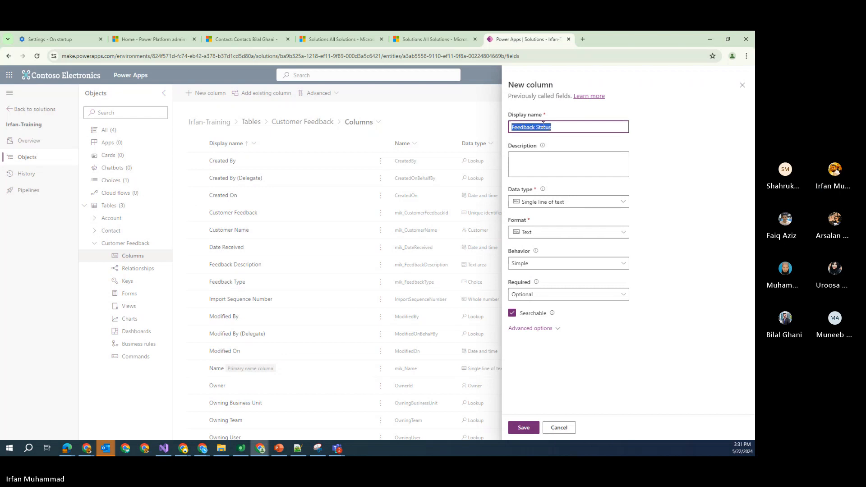
left_click(558, 167)
type("Feedback Status")
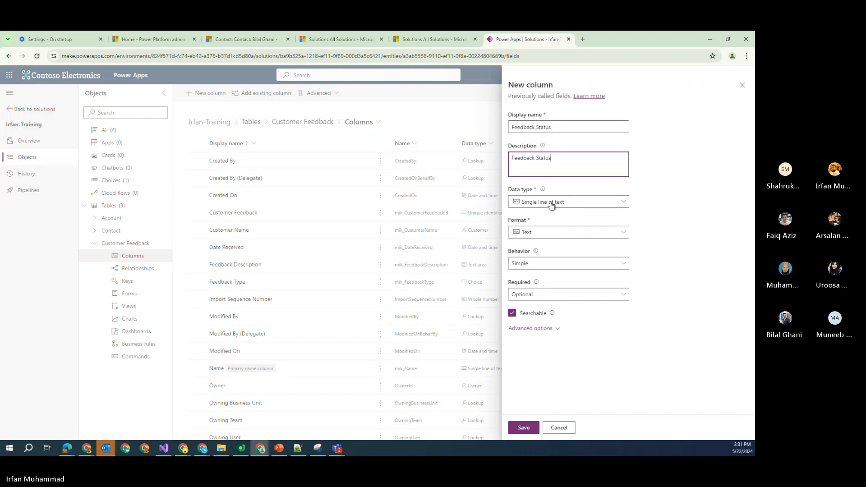
left_click(552, 202)
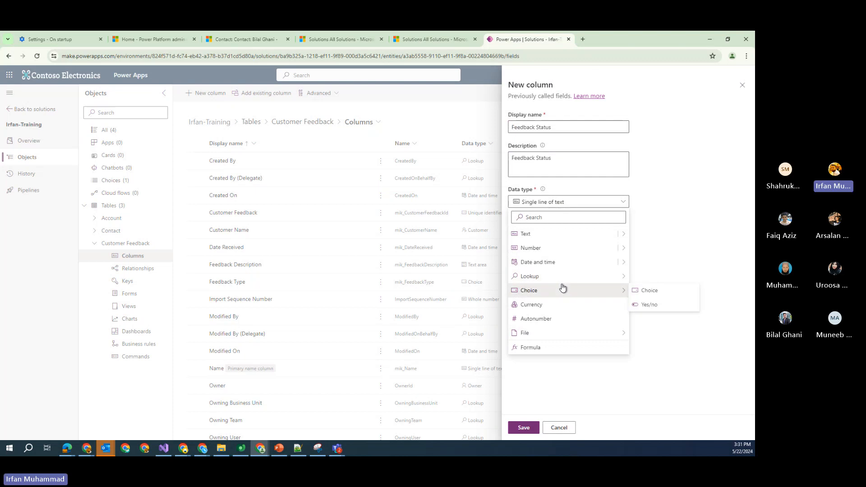
left_click(650, 290)
Abandon creating a new global choice set and keep the choices local to the table
scroll(650, 286, "down", 2)
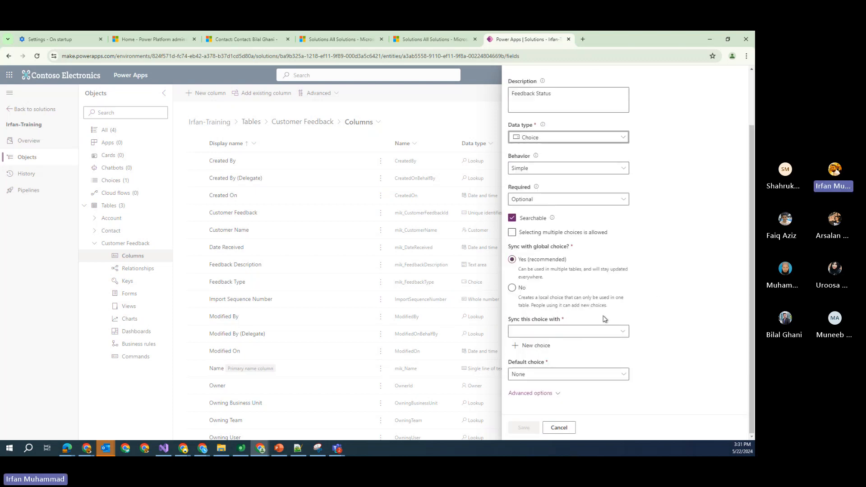
left_click(536, 347)
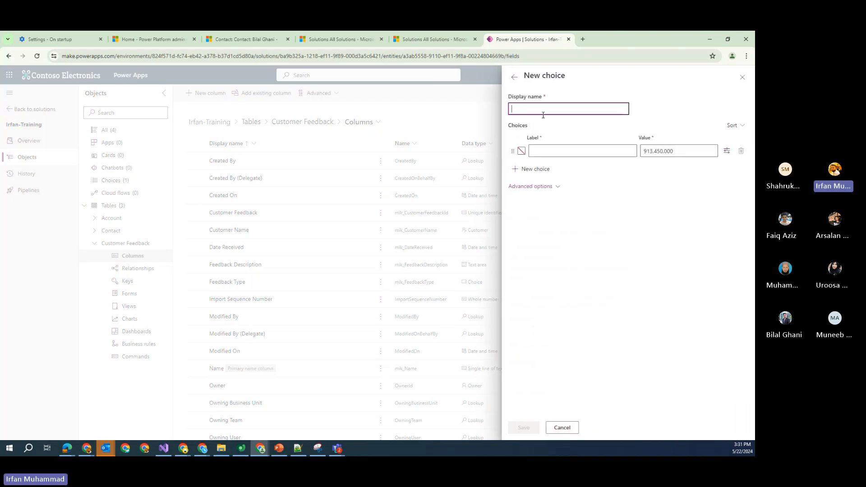
left_click(542, 111)
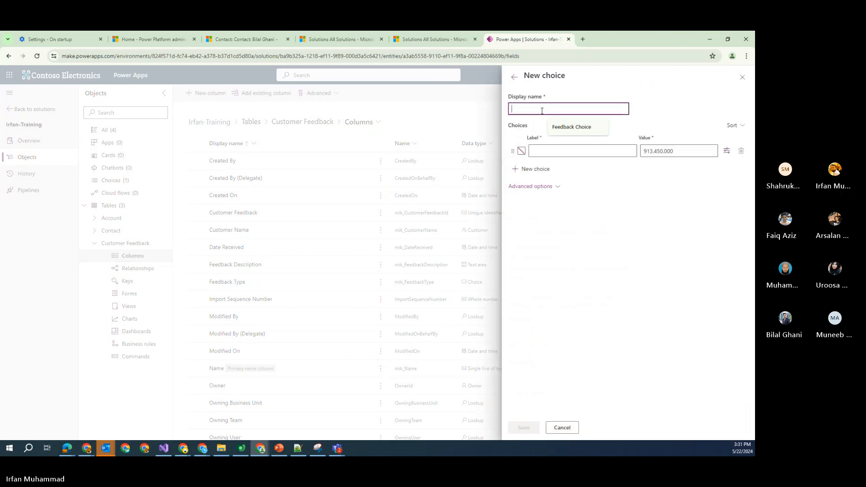
type("Fee")
left_click(514, 77)
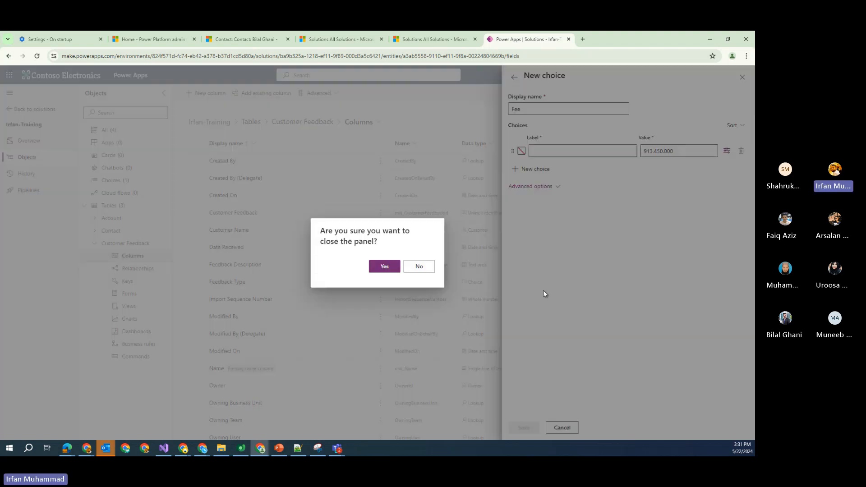
left_click(396, 270)
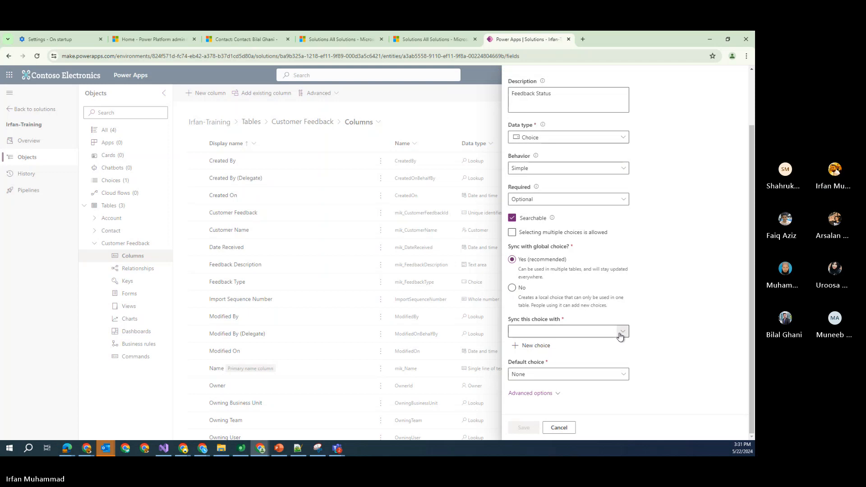
left_click(557, 394)
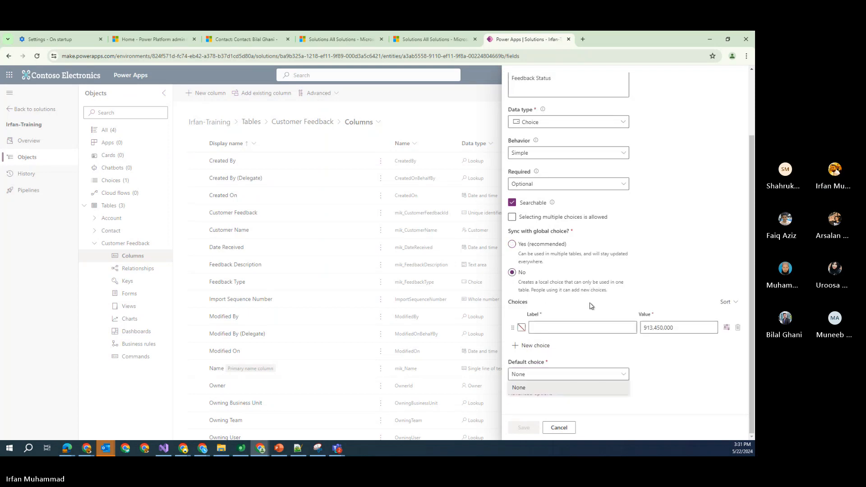
Add the options In Progress, Resolved and Closed, with In Progress as the default
left_click(655, 364)
left_click(555, 328)
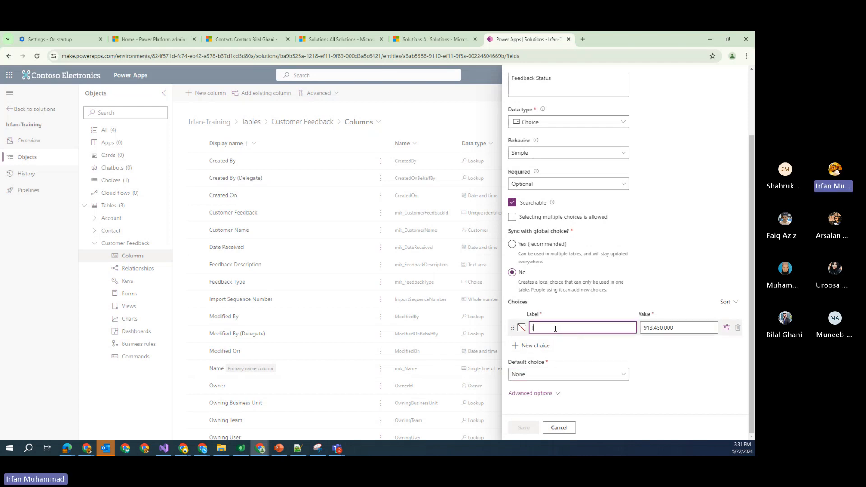
type("In")
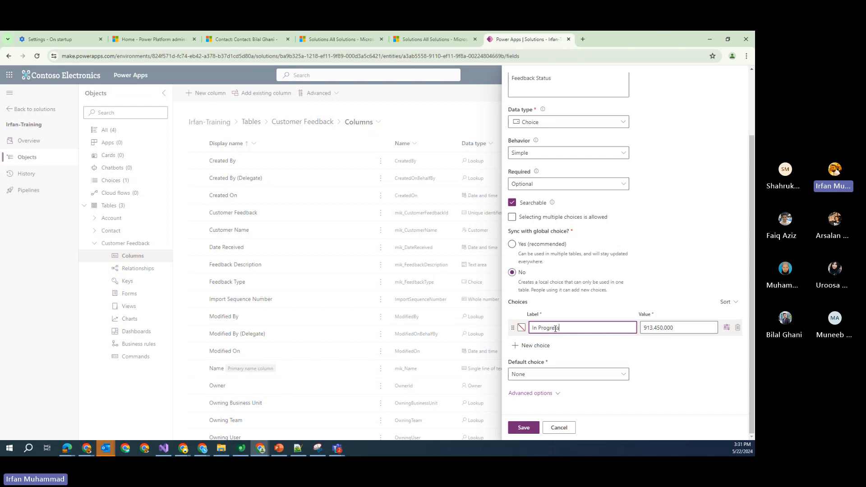
type(" Progress")
left_click(546, 346)
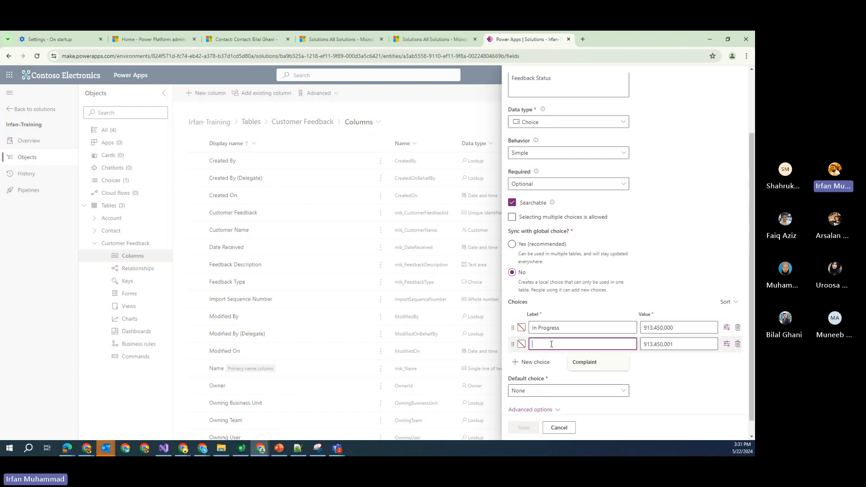
type("Resolved")
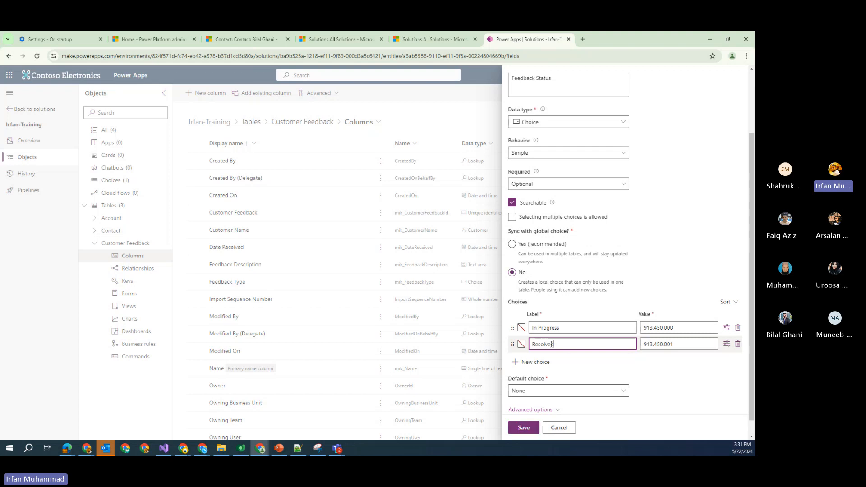
left_click(535, 362)
type("C")
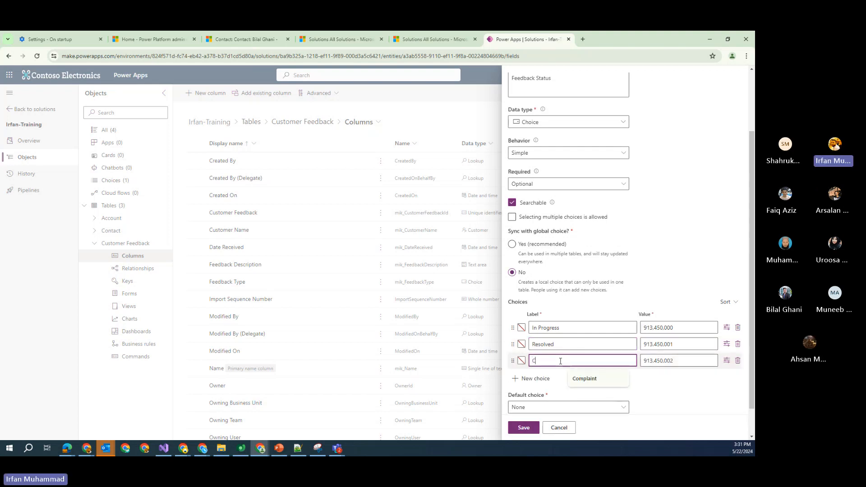
type("losed")
left_click(656, 381)
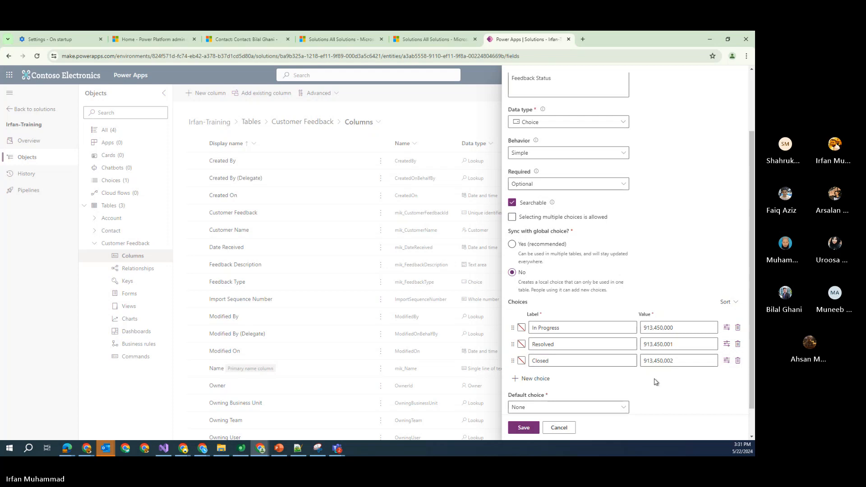
scroll(655, 380, "down", 1)
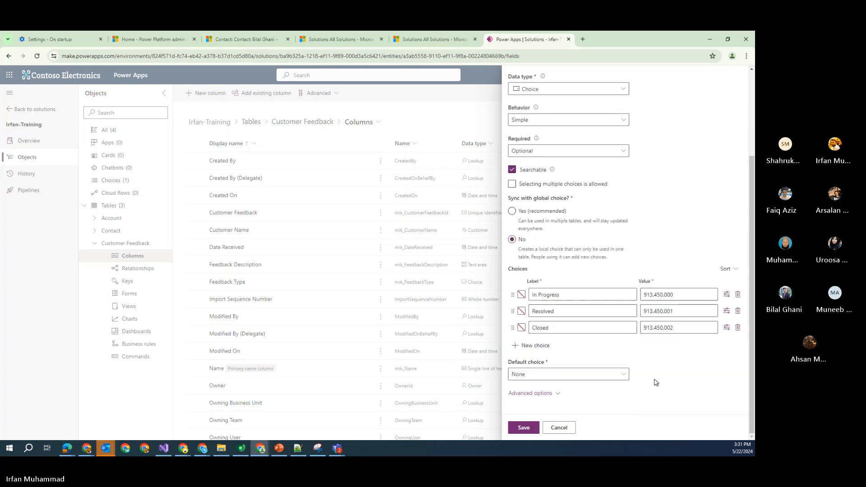
left_click(623, 376)
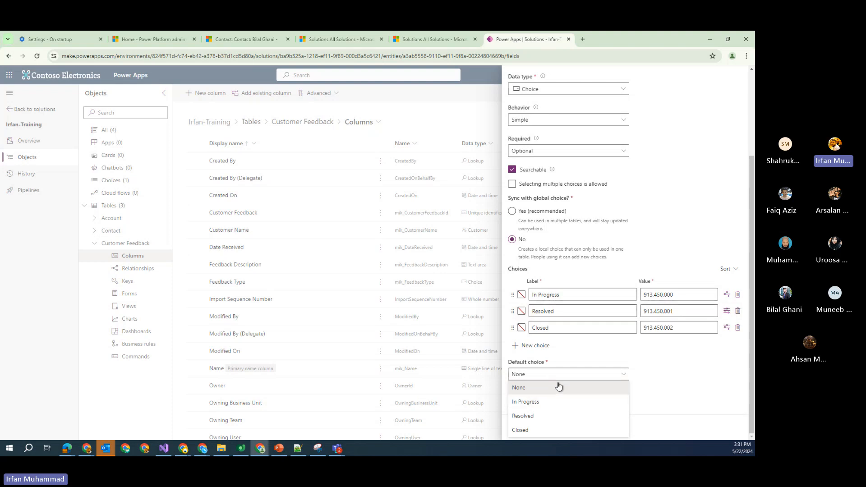
left_click(537, 404)
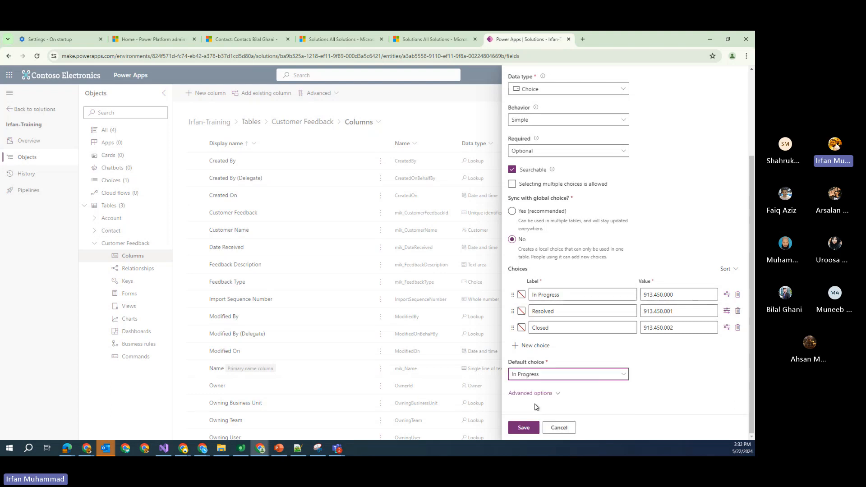
Save the Feedback Status column, then start a new column and cancel that first attempt
left_click(531, 428)
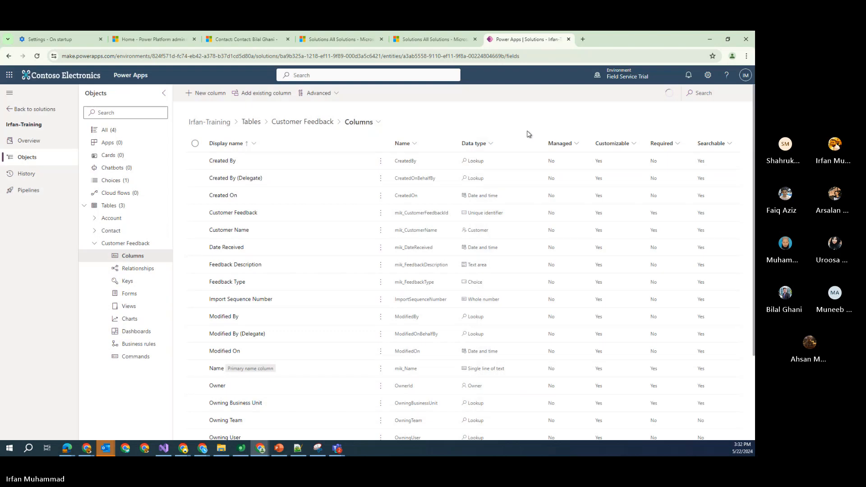
left_click(227, 95)
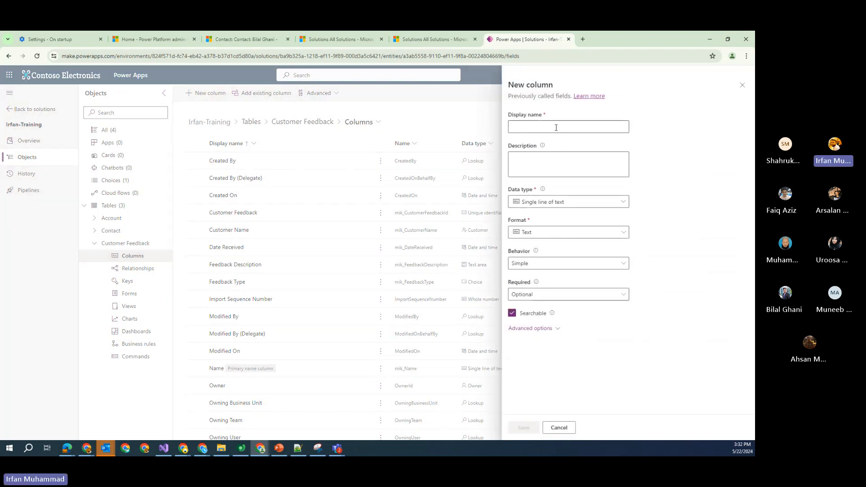
left_click(532, 129)
type("Fo")
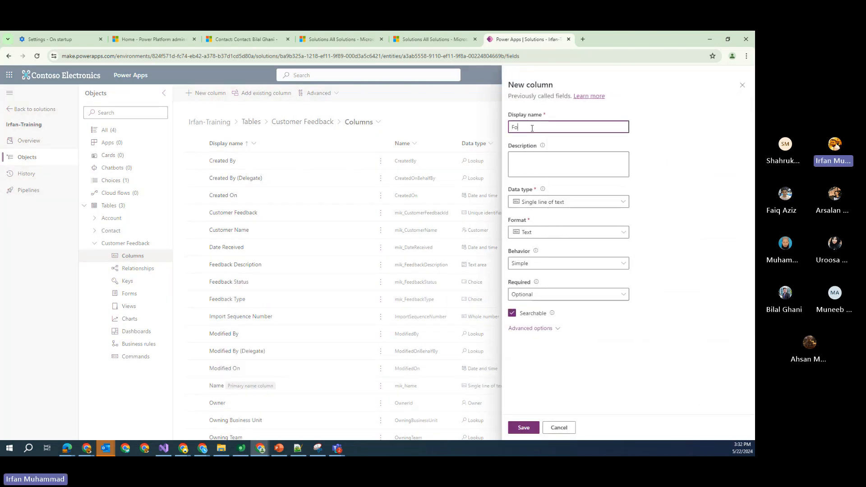
key("BackSpace")
key("BackSpace")
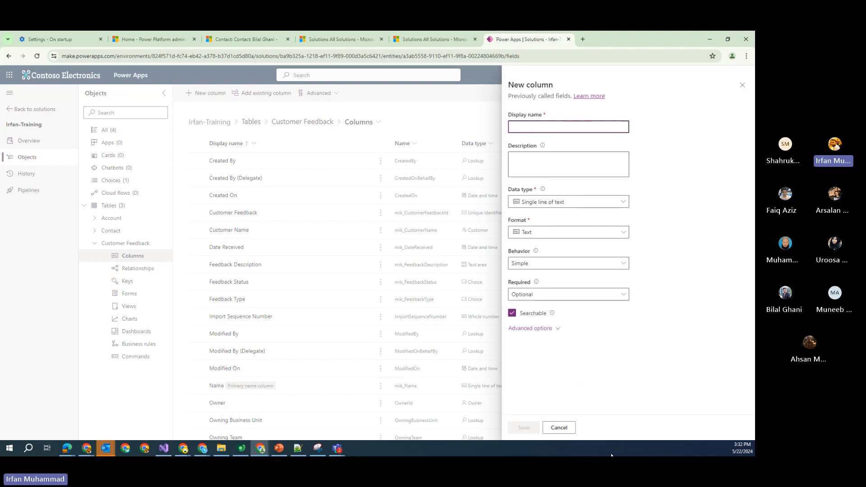
left_click(559, 429)
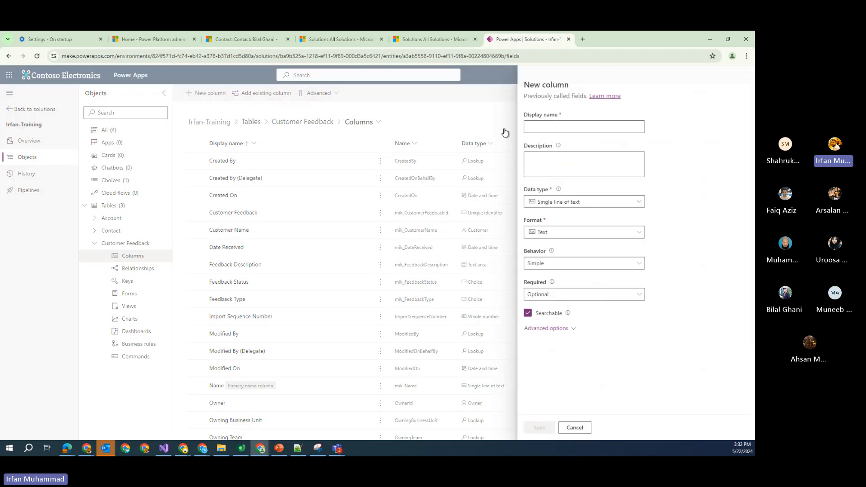
Name a new column Followup Date and reuse the name as its description
left_click(544, 128)
type("F")
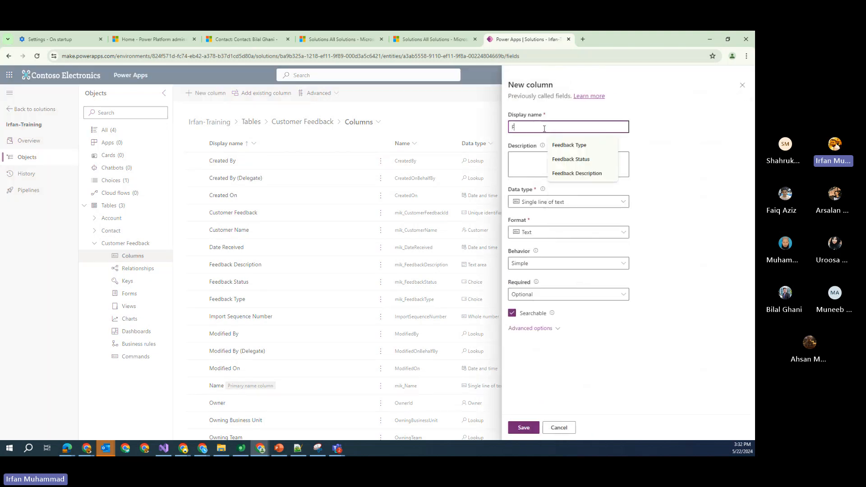
type("ollowu")
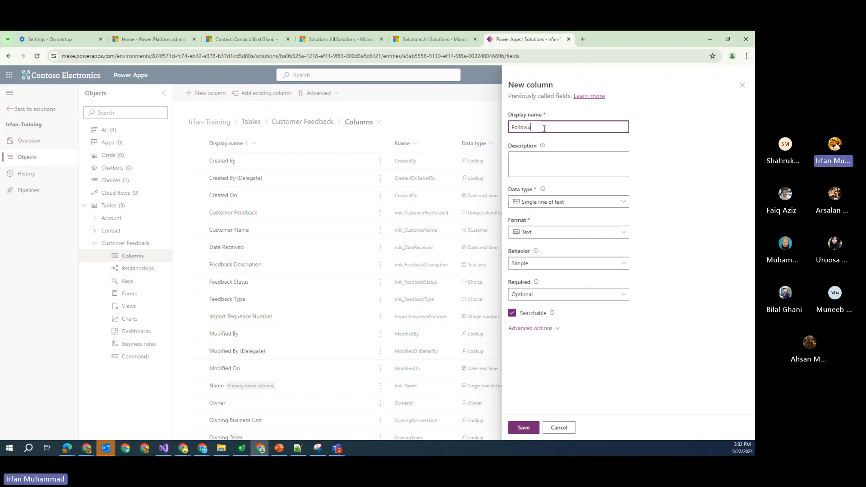
type("pda")
key("BackSpace")
key("BackSpace")
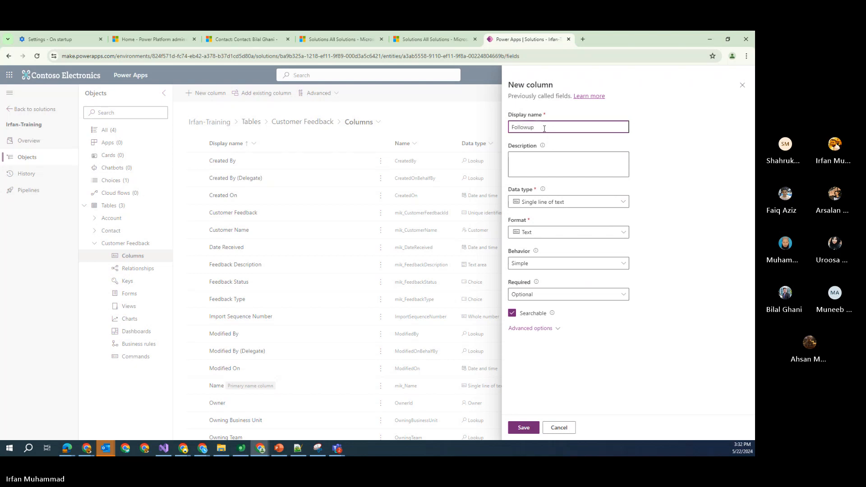
type("Date")
key("ctrl+a")
key("ctrl+c")
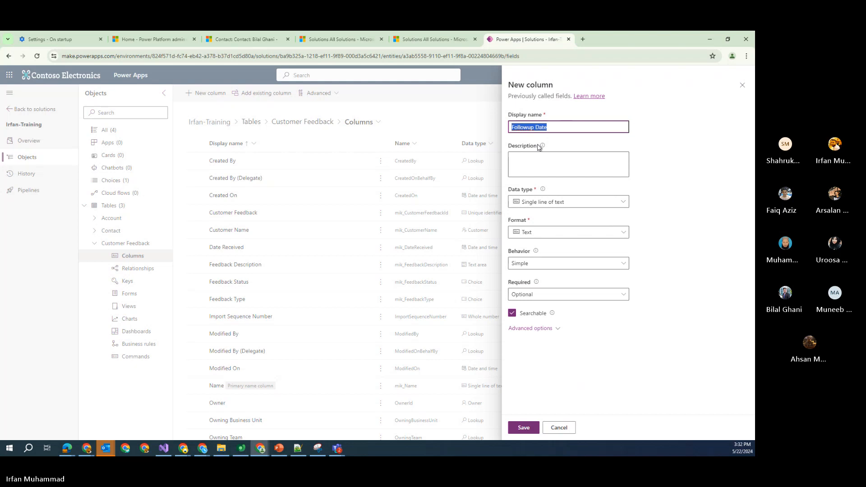
left_click(537, 163)
key("ctrl+v")
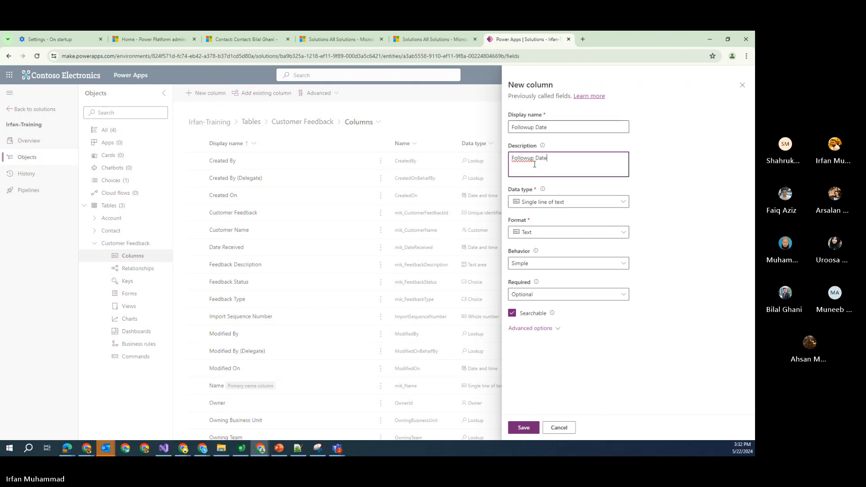
Set Followup Date to the Date and time type with Date only format, and save it
left_click(561, 233)
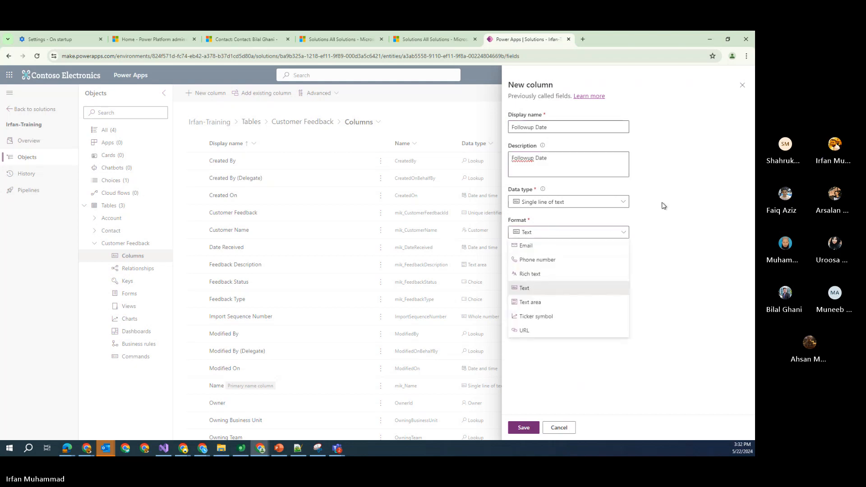
left_click(623, 202)
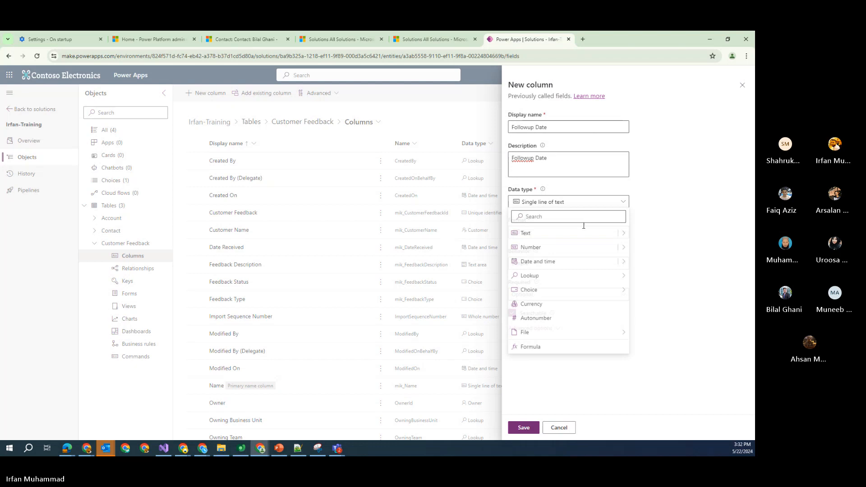
left_click(549, 264)
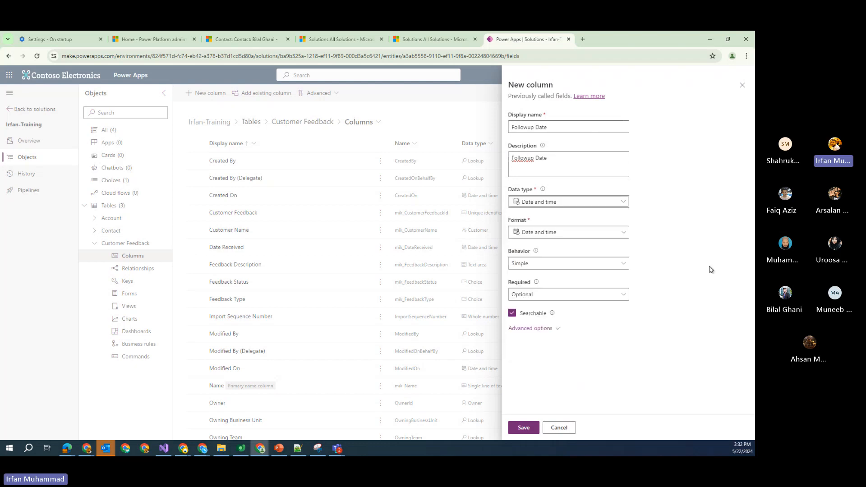
left_click(625, 233)
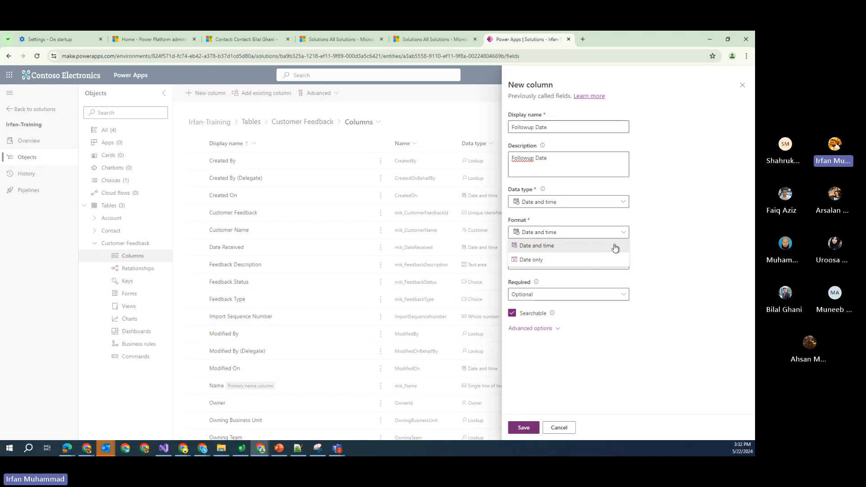
left_click(584, 262)
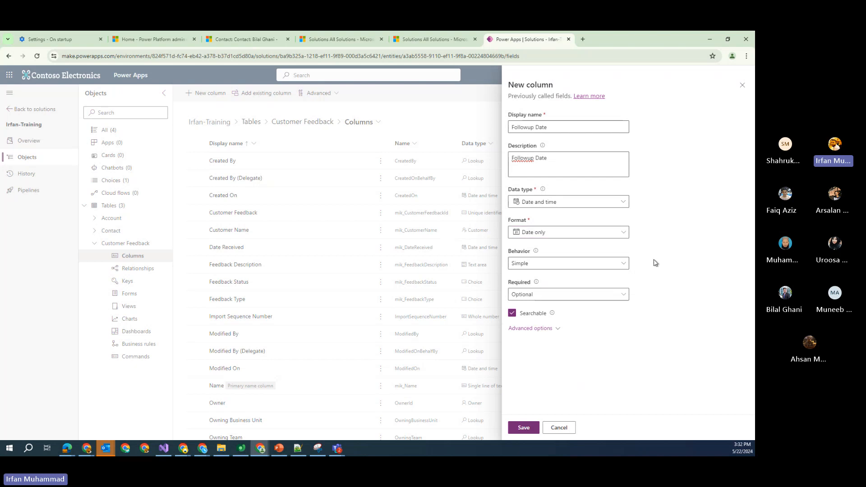
left_click(533, 430)
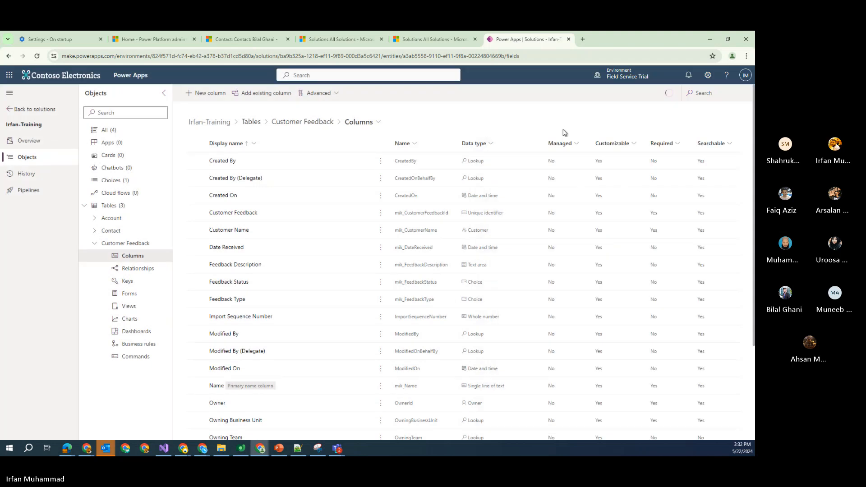
Create an Assigned To column, described as Assigned To, with the Customer lookup type, and save it
left_click(209, 93)
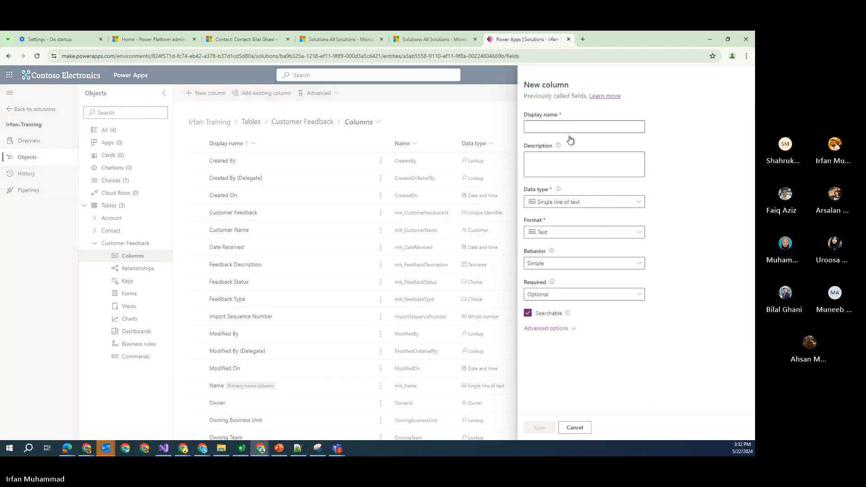
left_click(544, 129)
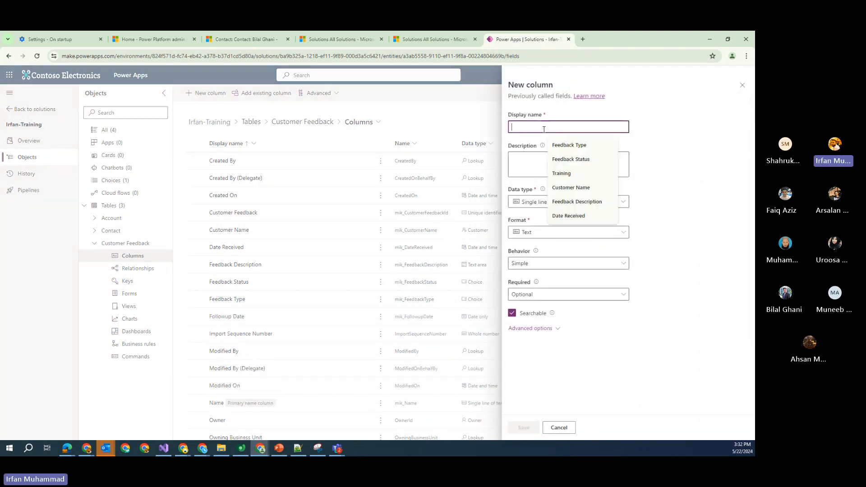
type("Assigned To")
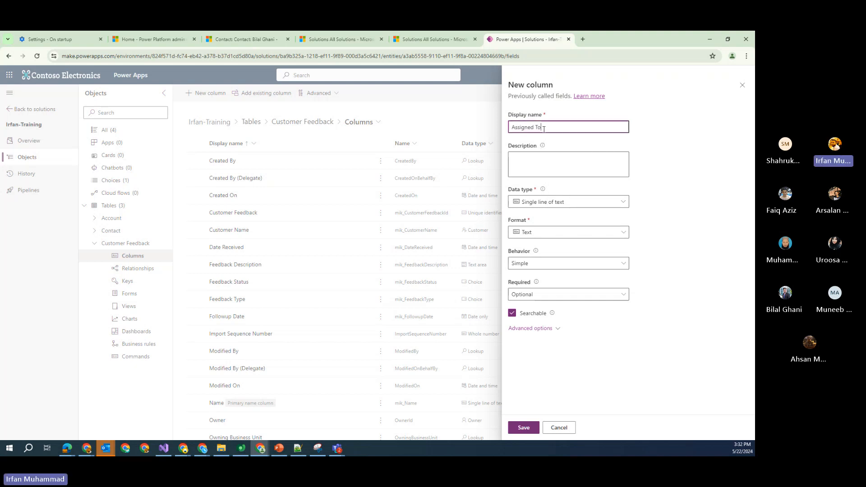
key("ctrl+a")
key("ctrl+c")
left_click(553, 160)
key("ctrl+v")
left_click(577, 204)
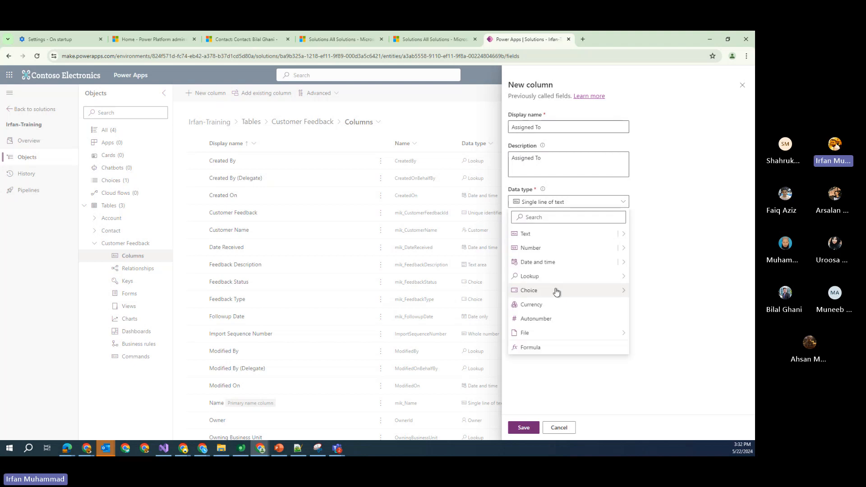
mouse_move(572, 282)
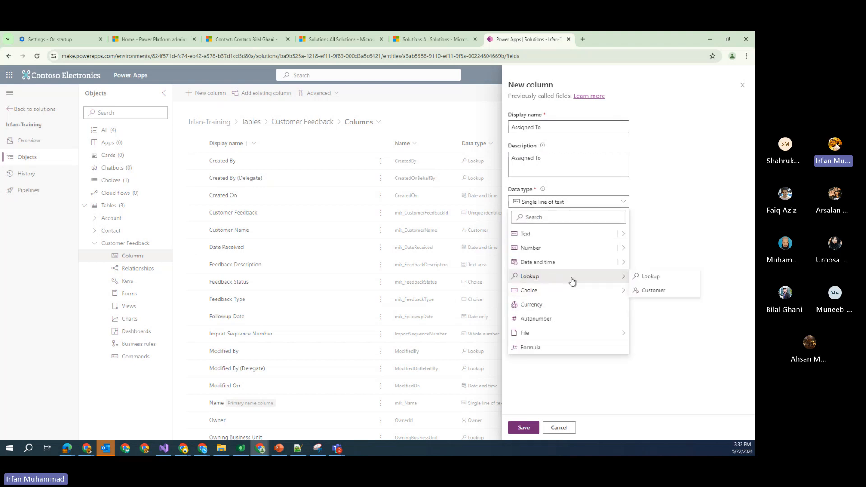
left_click(654, 290)
left_click(525, 427)
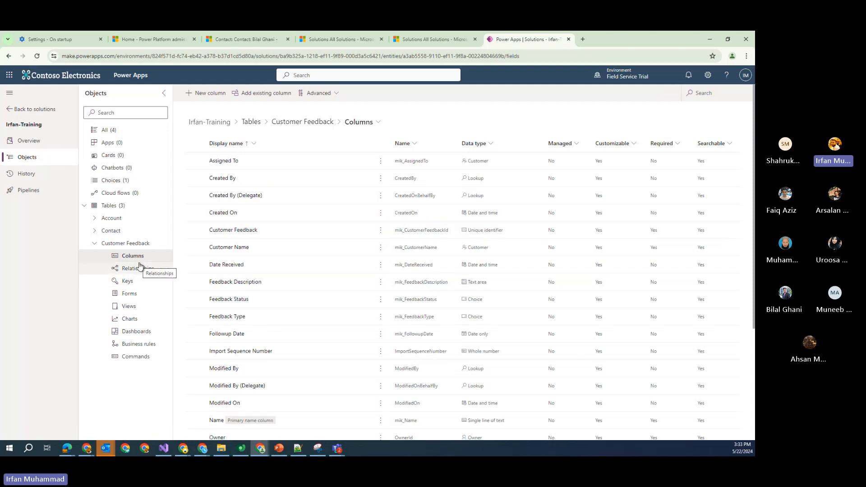
Go to the Customer Feedback forms list and open the Main Information form in the designer
left_click(130, 296)
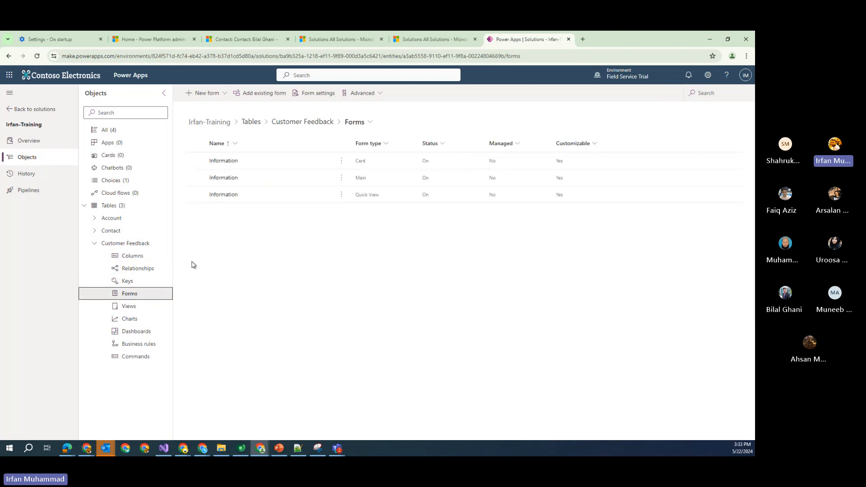
left_click(136, 245)
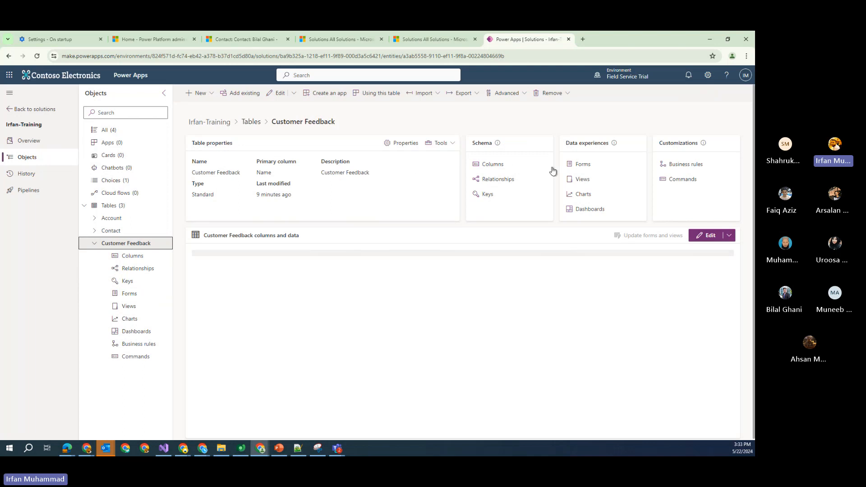
left_click(580, 166)
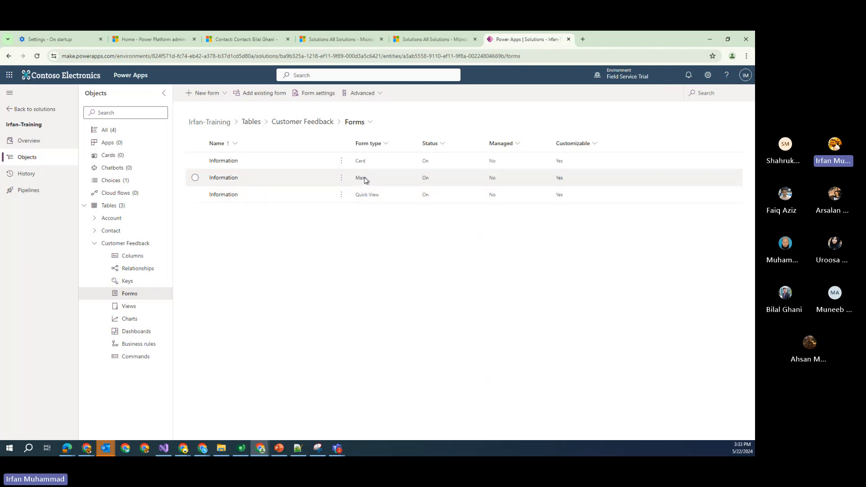
left_click(231, 179)
left_click(231, 179)
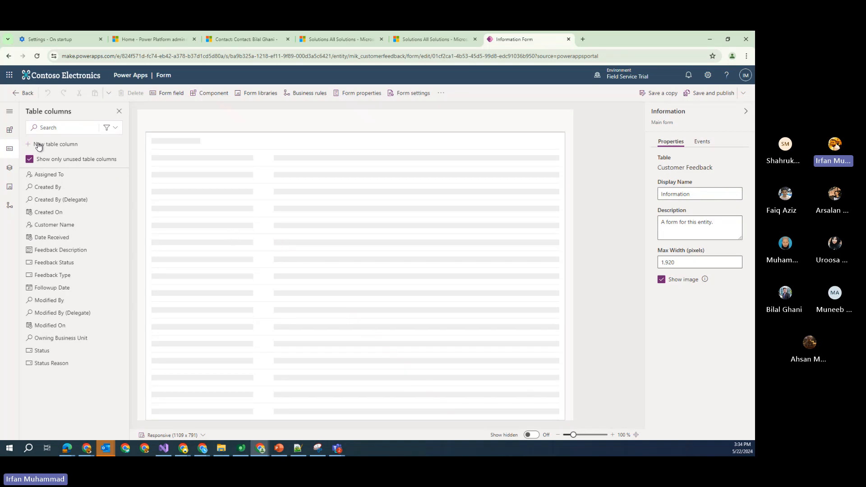
Add a 1-column tab from Components and select the New Tab label for renaming
left_click(12, 117)
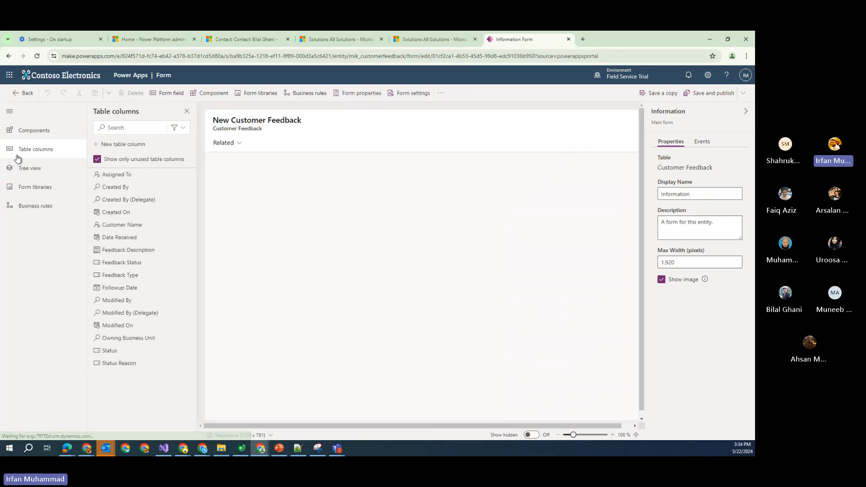
left_click(18, 131)
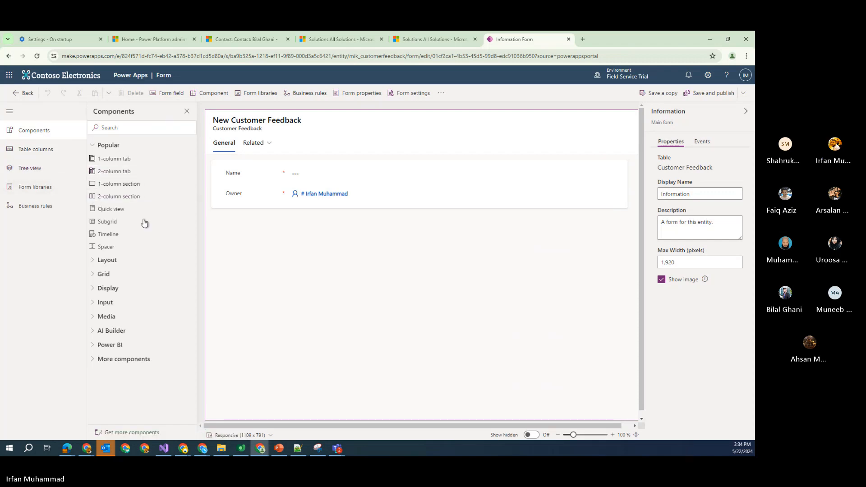
left_click(124, 160)
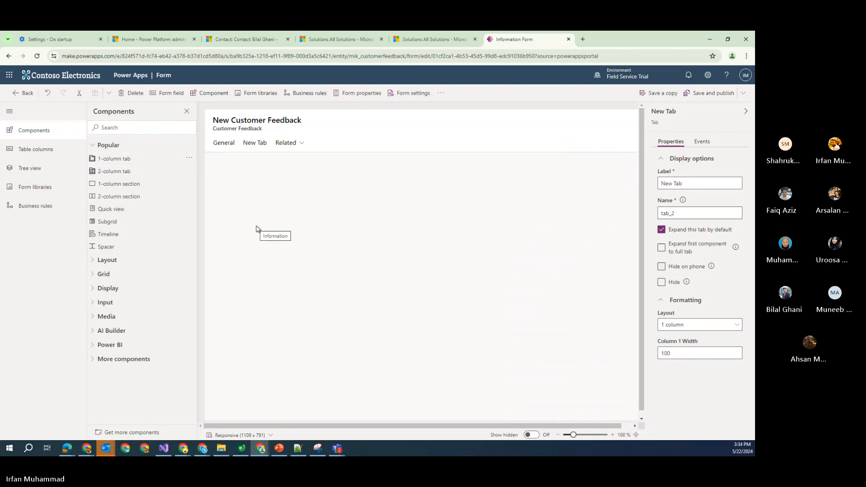
left_click(266, 145)
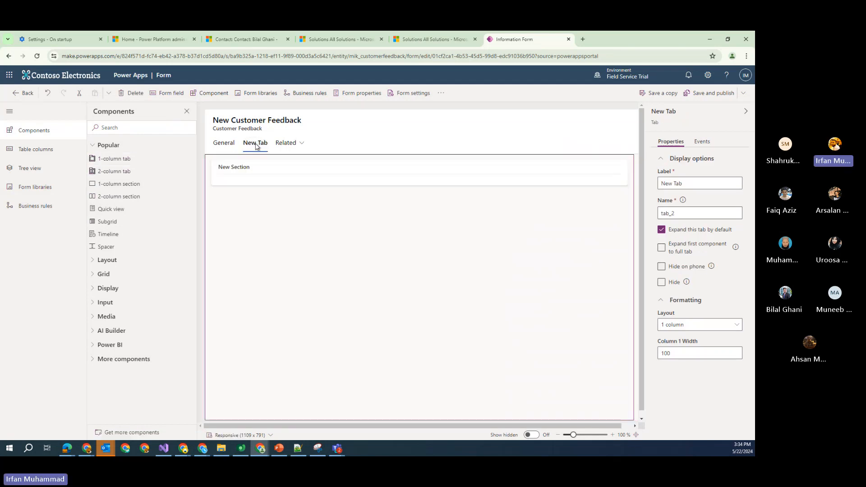
left_click(683, 183)
key("ctrl+a")
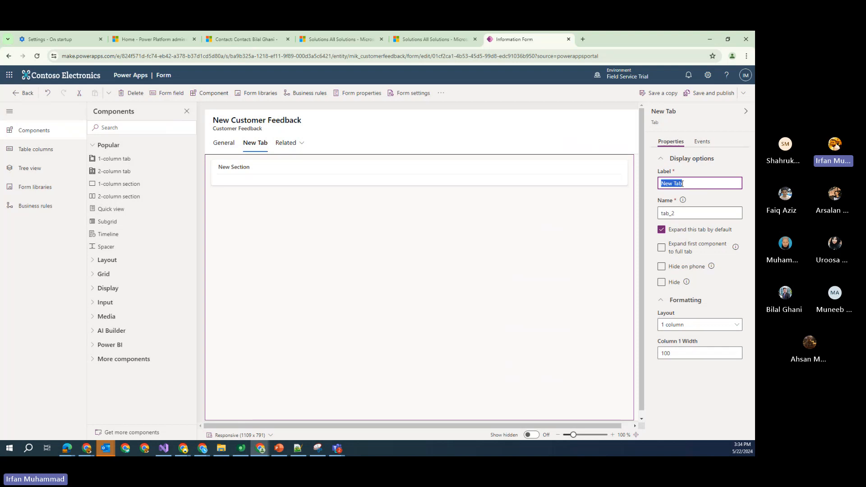
Rename the General tab to General Information
left_click(224, 148)
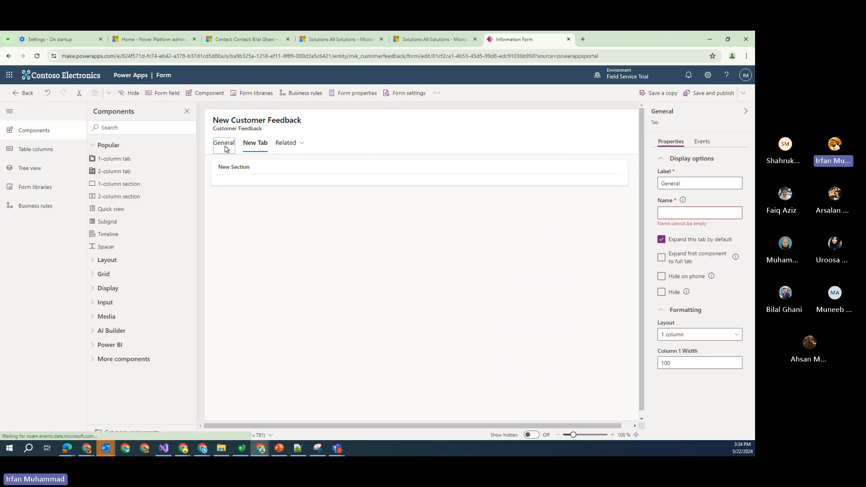
left_click(678, 183)
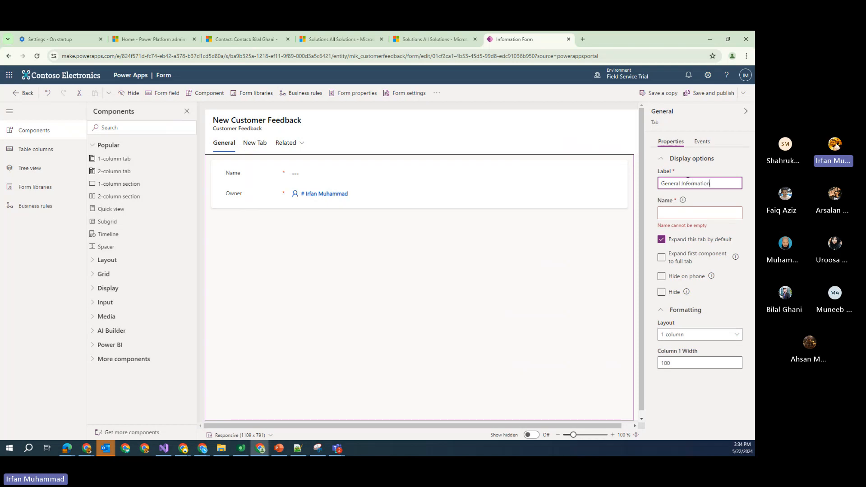
left_click(255, 144)
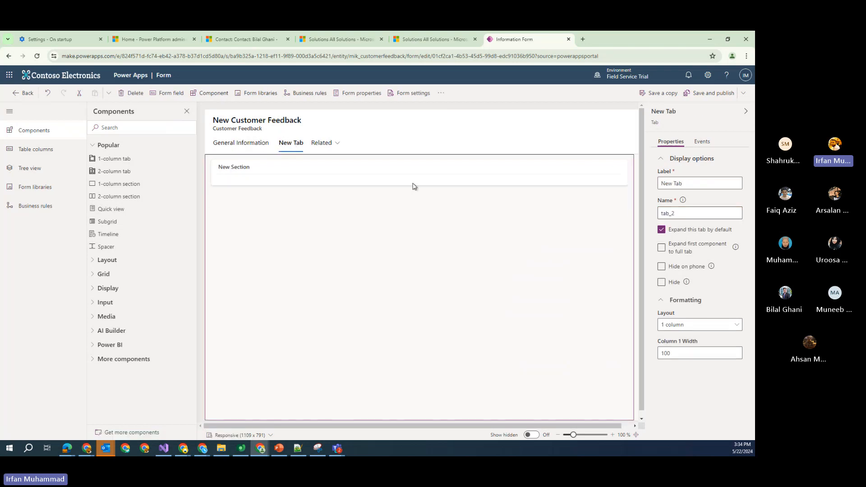
Relabel the New Tab as Feedback Management, then return to the General Information tab
left_click(686, 184)
triple_click(687, 184)
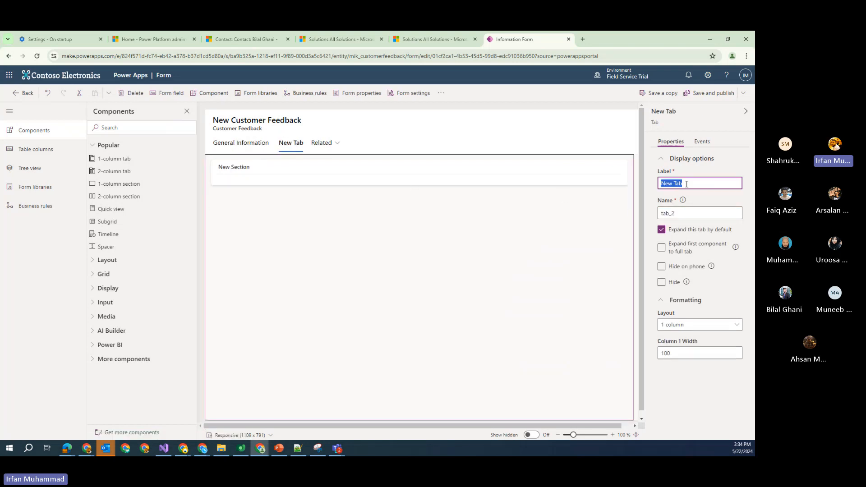
key("BackSpace")
double_click(702, 184)
type("Management")
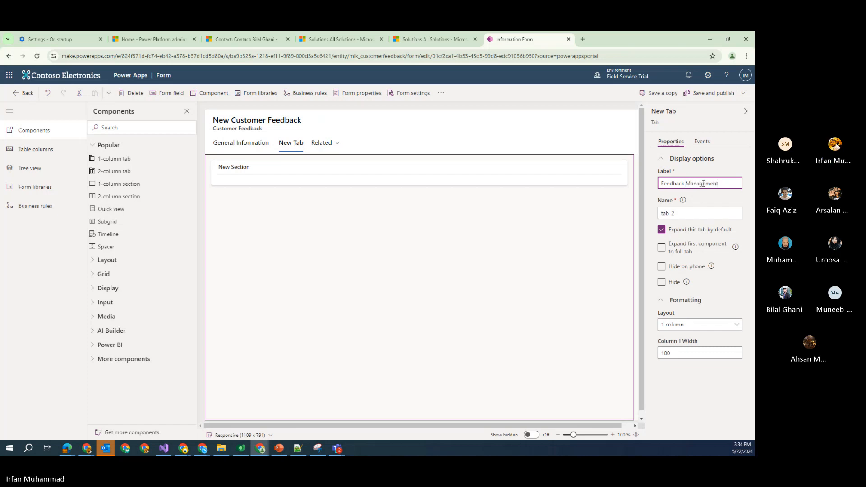
left_click(703, 379)
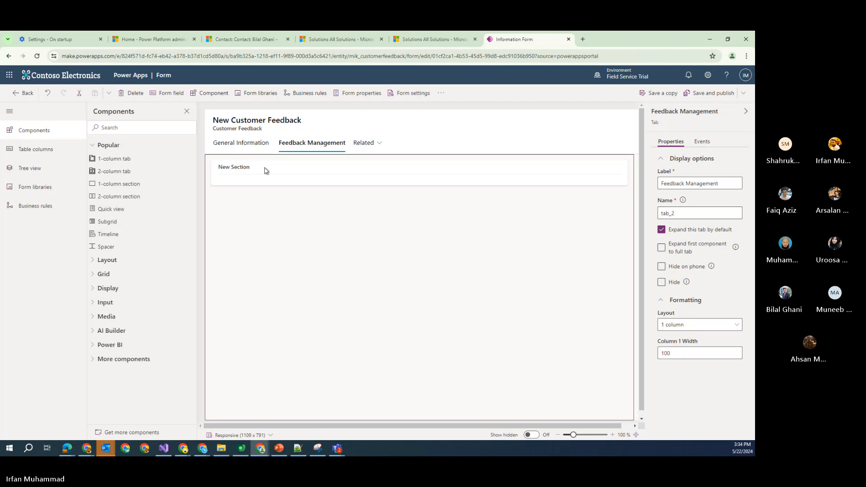
left_click(251, 143)
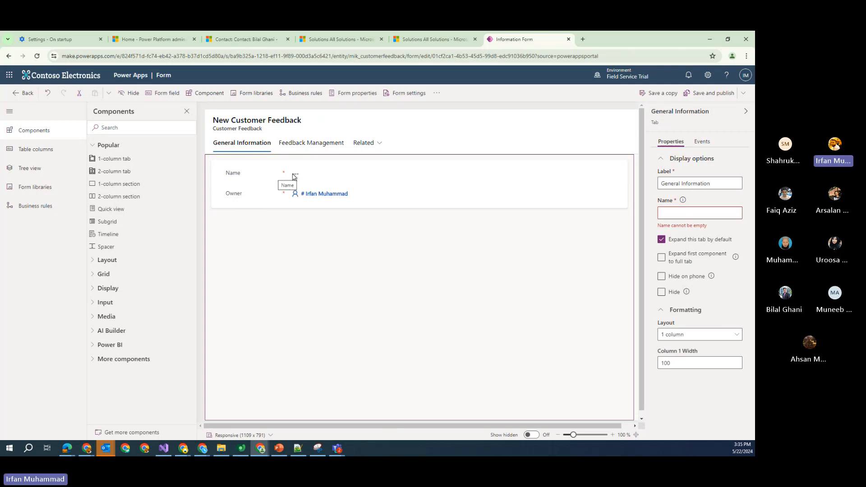
Add one 1-column section below Name and Owner on General Information, deleting the accidental extra section
left_click(296, 177)
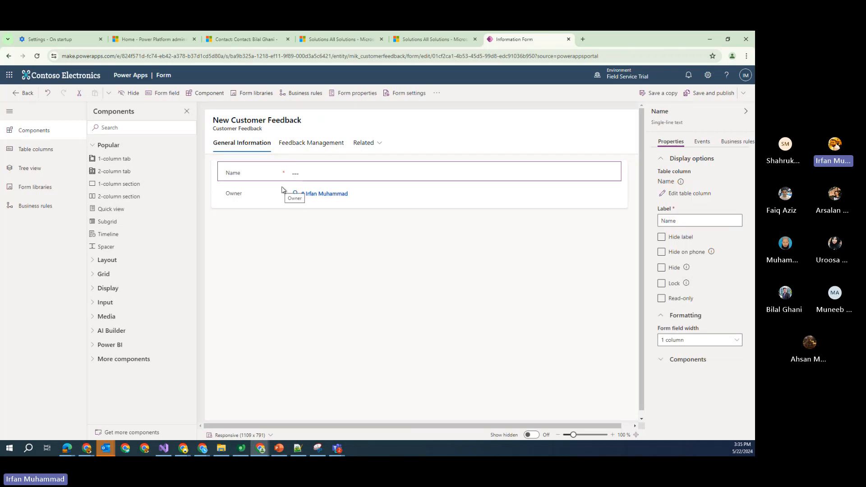
left_click(230, 226)
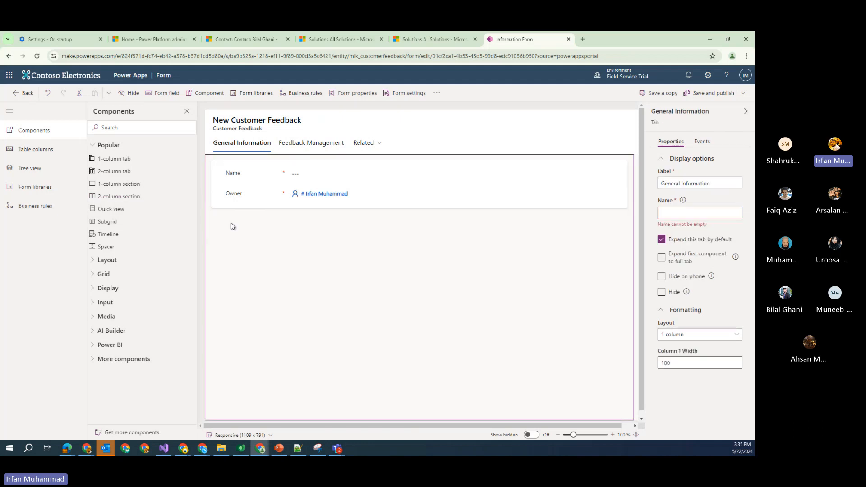
left_click(126, 184)
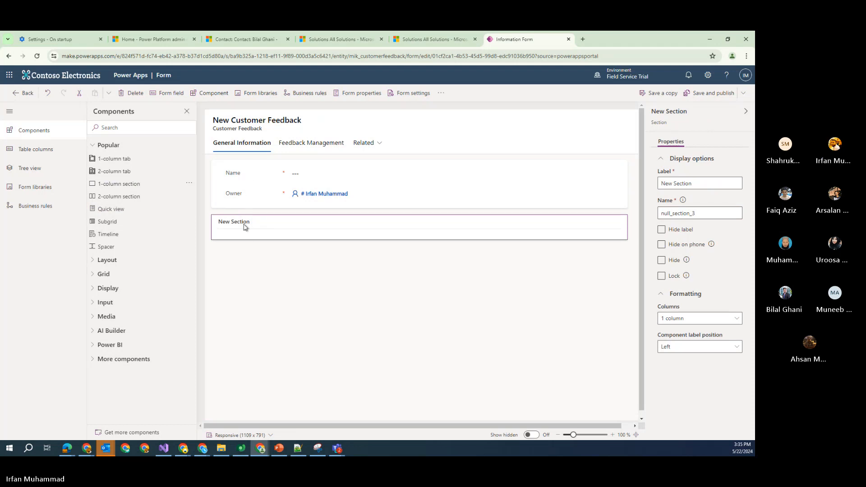
left_click(248, 175)
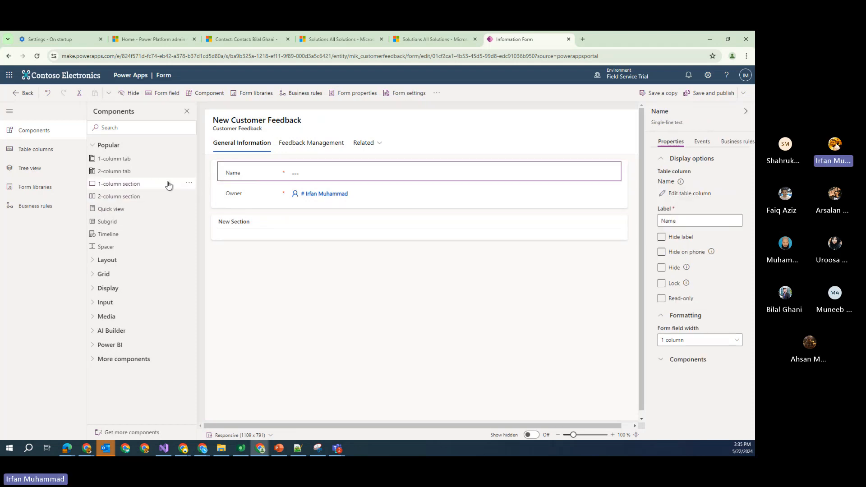
left_click(139, 188)
left_click(151, 187)
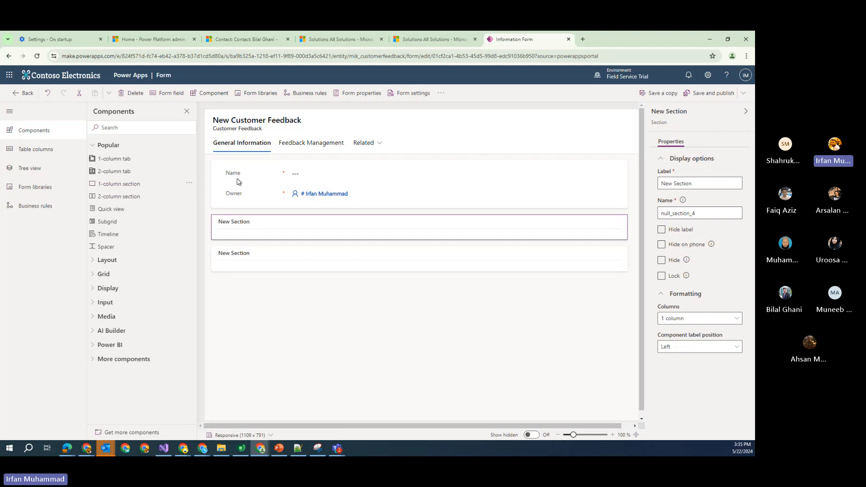
left_click(248, 172)
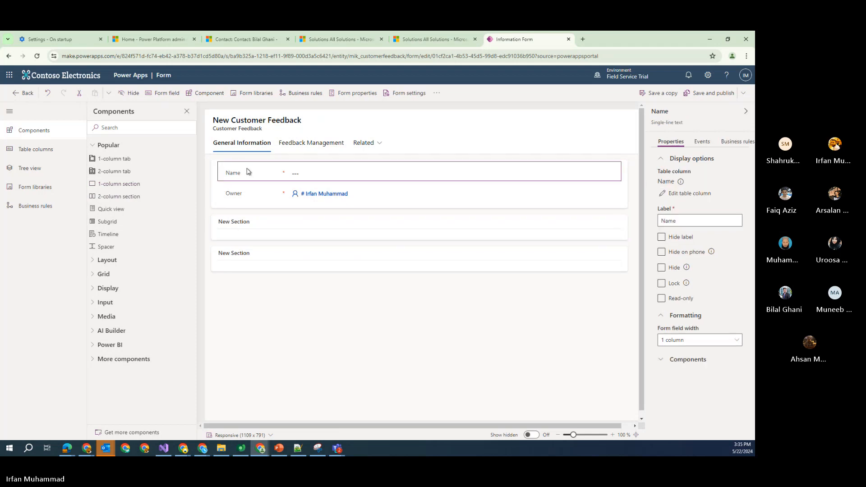
left_click(253, 222)
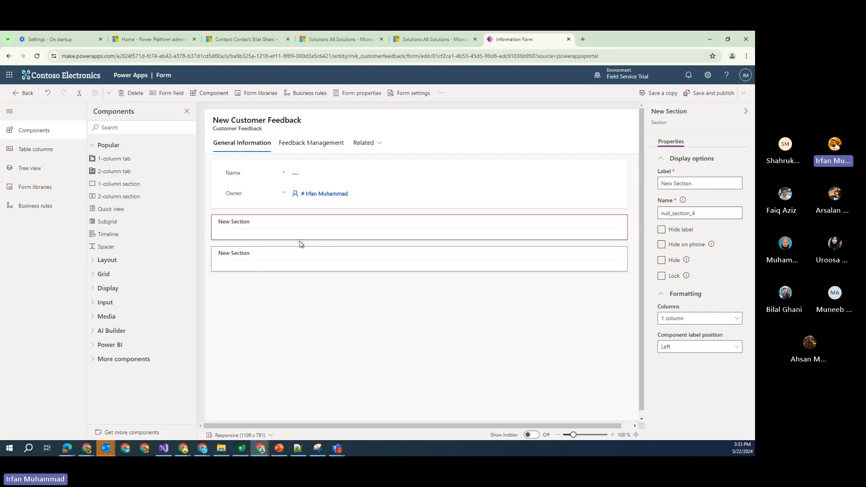
key("Delete")
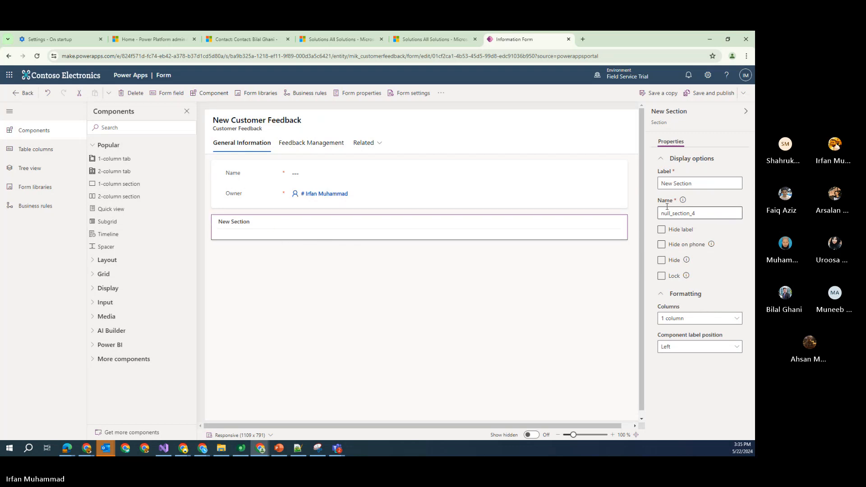
Change the new section's label to 'Feedback Details'
triple_click(694, 184)
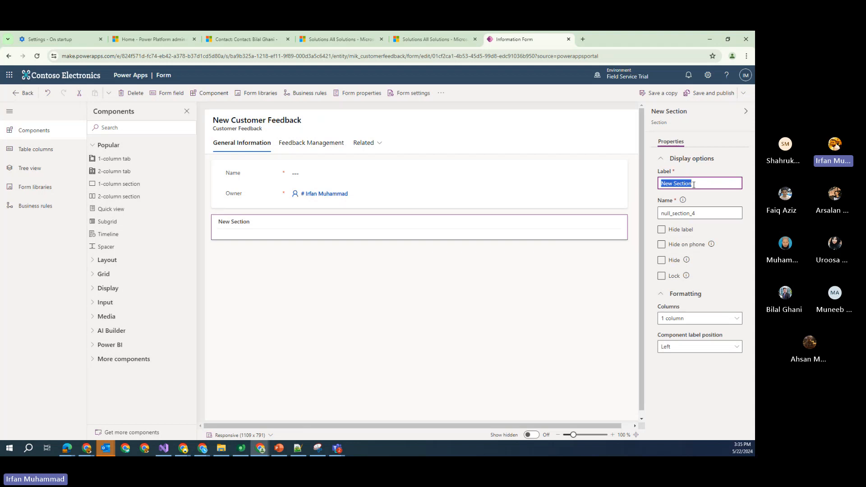
type("Feed")
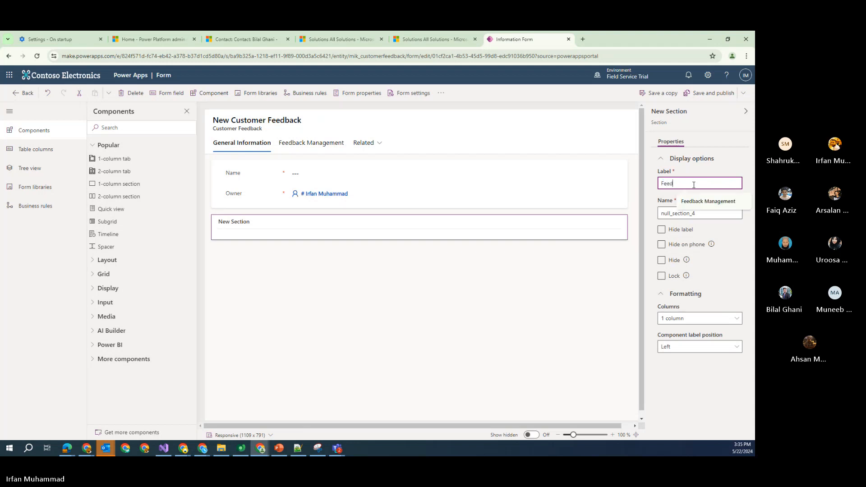
type("back Detai")
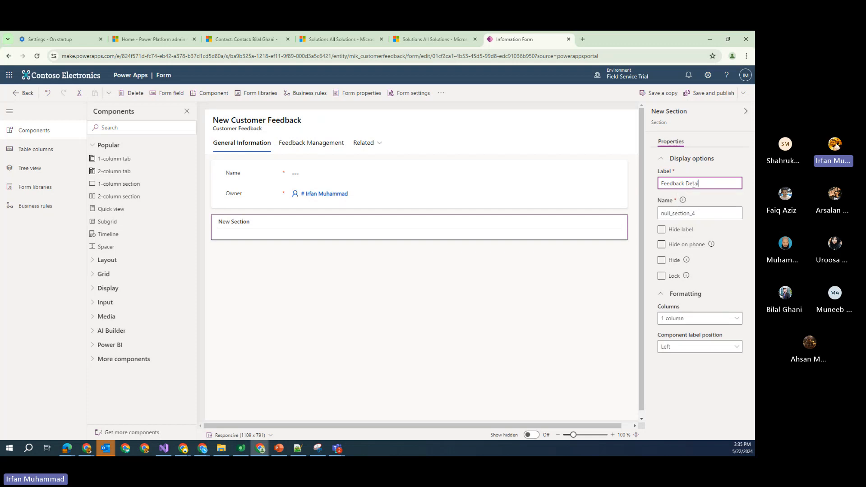
type("ls")
left_click(509, 321)
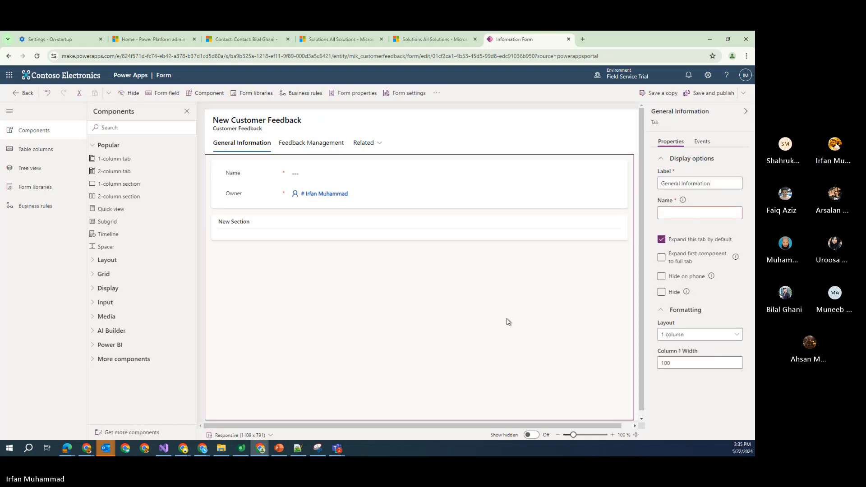
Check the tab label, flip between both tabs, and reselect the Feedback Details section
triple_click(716, 186)
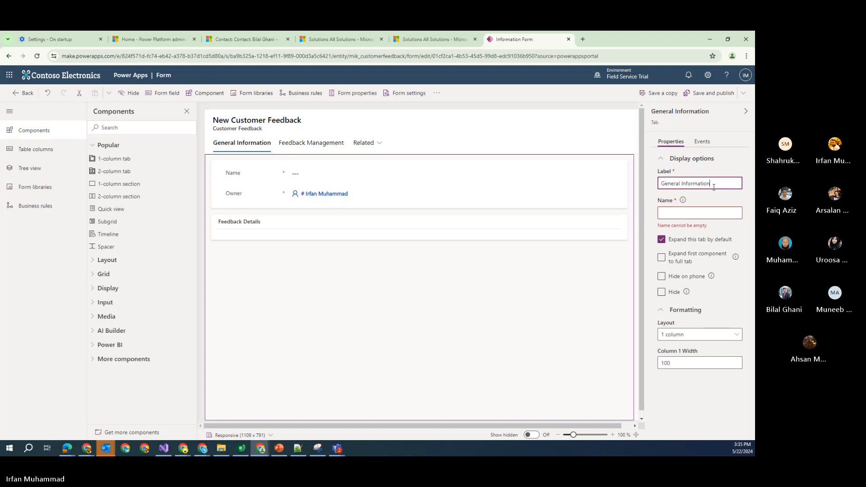
left_click(701, 208)
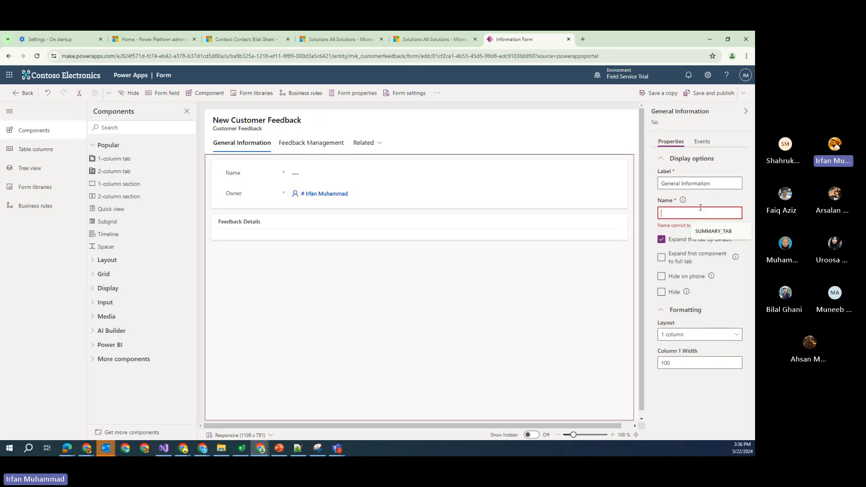
left_click(327, 145)
left_click(263, 144)
left_click(238, 224)
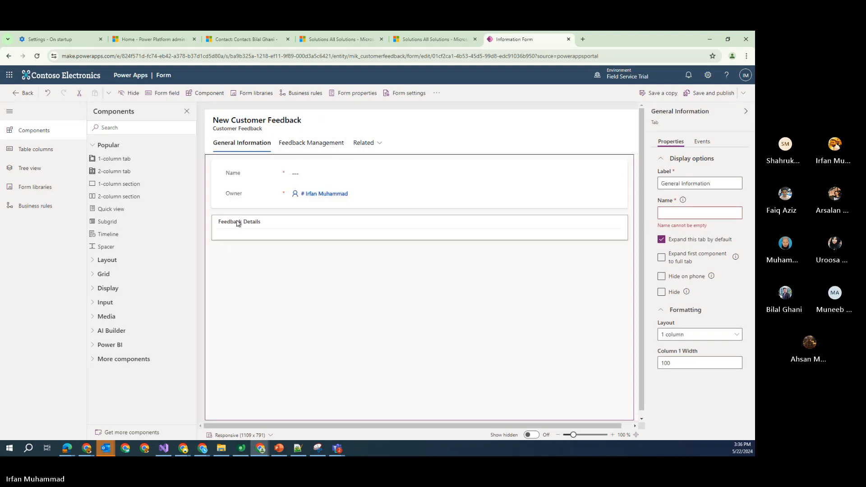
left_click(531, 304)
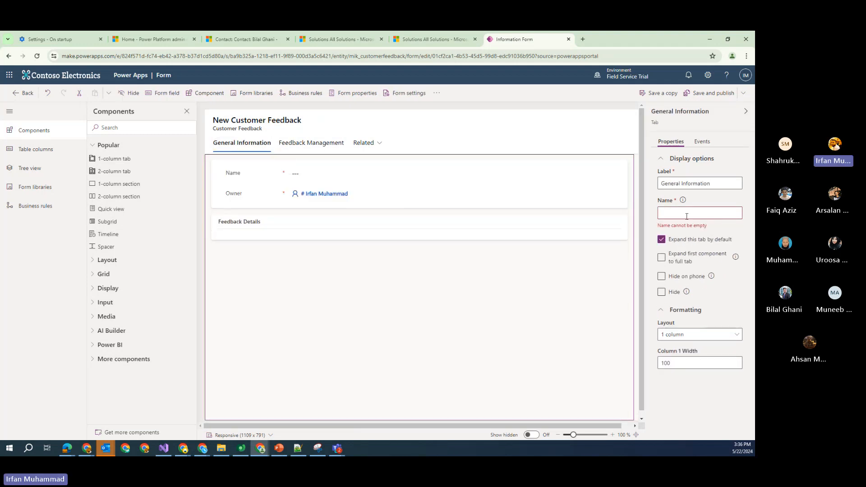
left_click(269, 228)
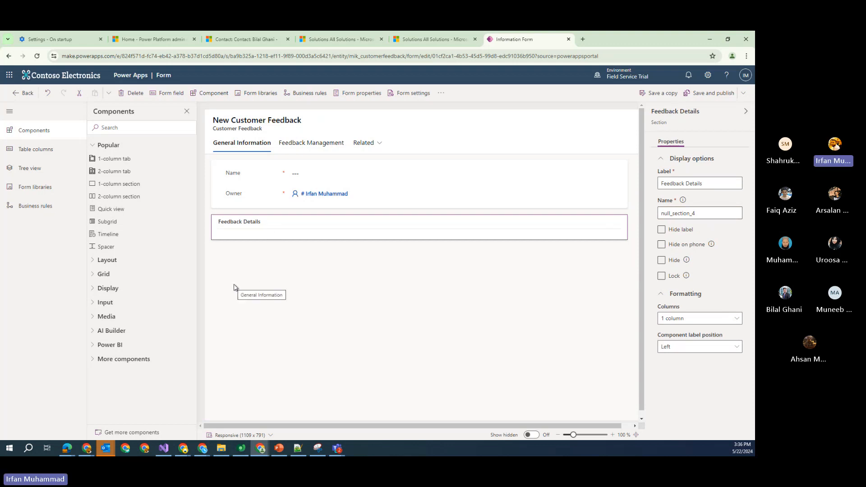
Drag Feedback Type, Feedback Description, Date Received into Feedback Details, and Customer Name under Name
left_click(53, 152)
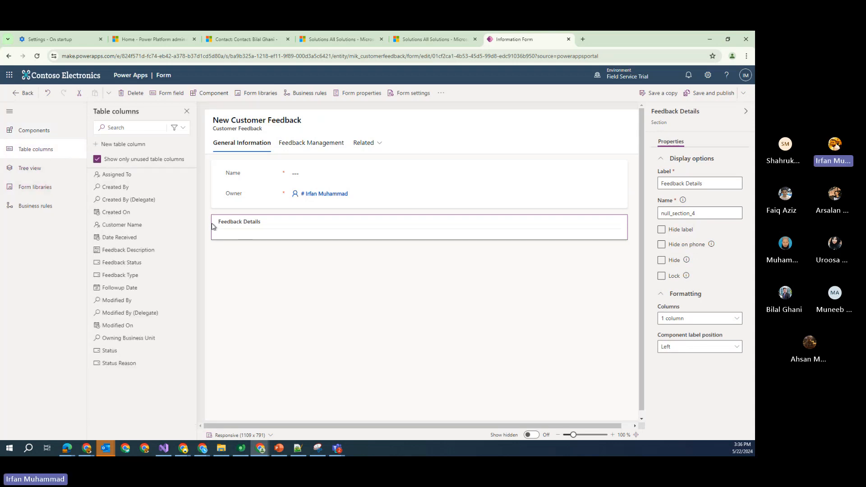
mouse_move(171, 274)
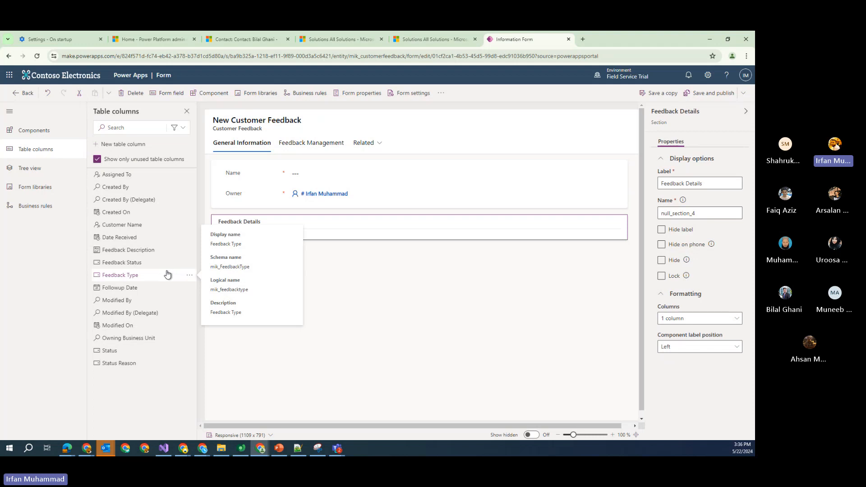
left_click_drag(170, 274, 237, 230)
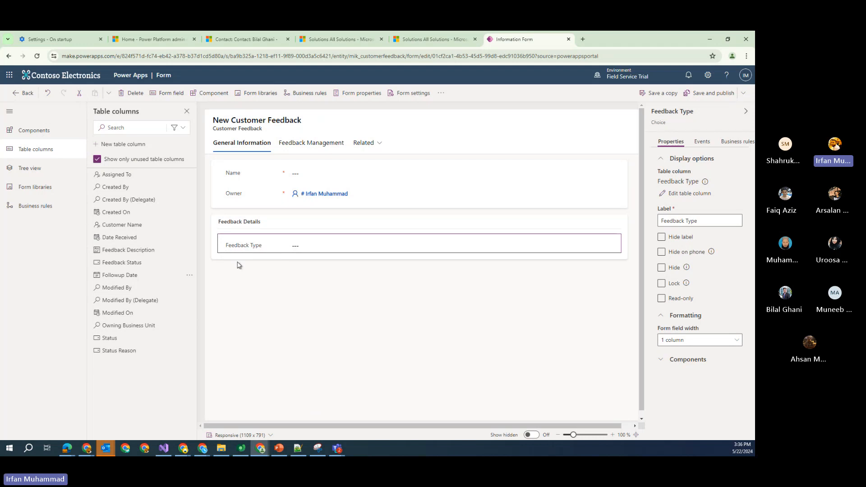
left_click_drag(136, 250, 338, 254)
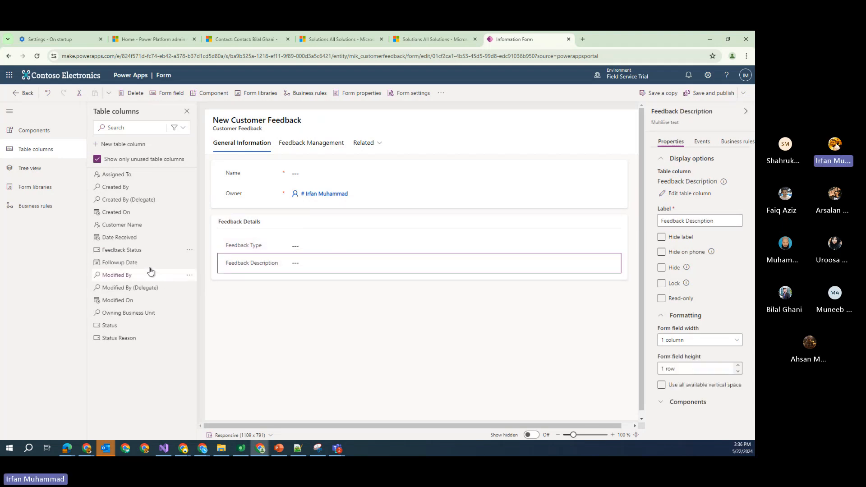
left_click_drag(128, 238, 244, 273)
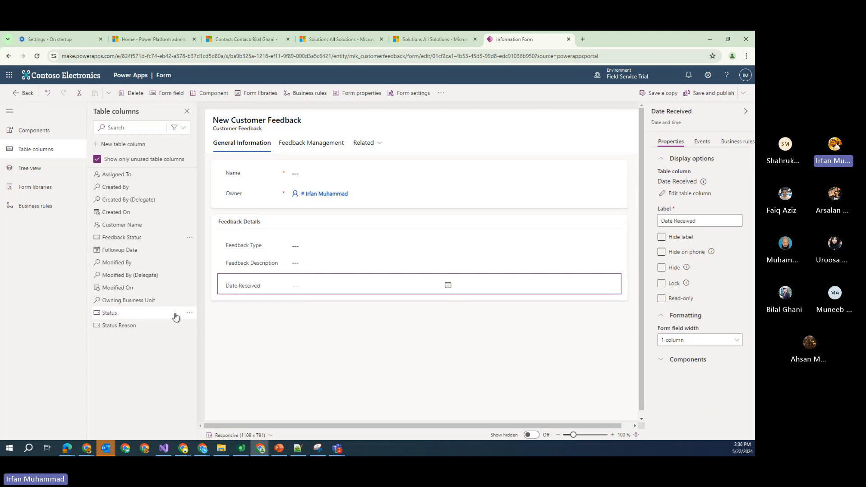
left_click_drag(122, 224, 286, 177)
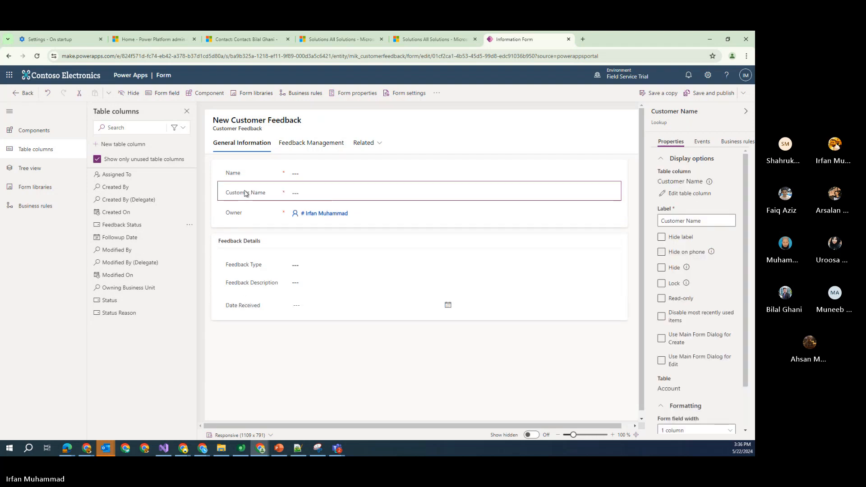
left_click(294, 144)
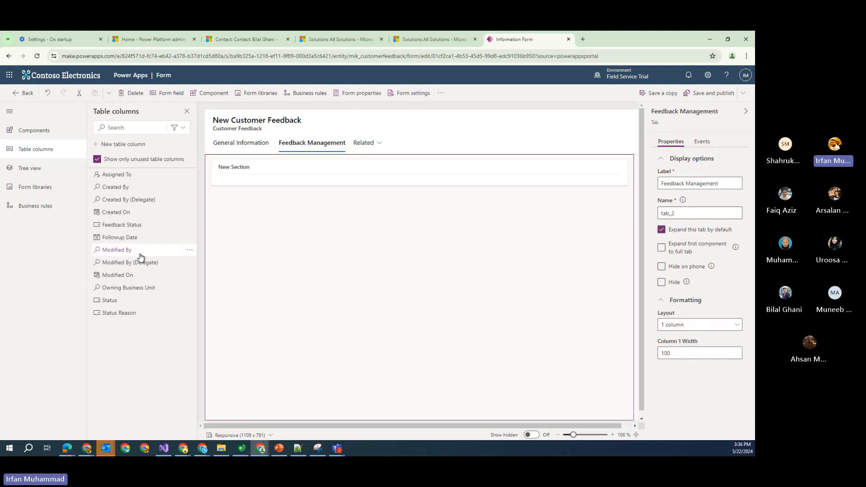
Relabel the Feedback Management tab's New Section as 'Status Tracking' and reselect it
mouse_move(118, 304)
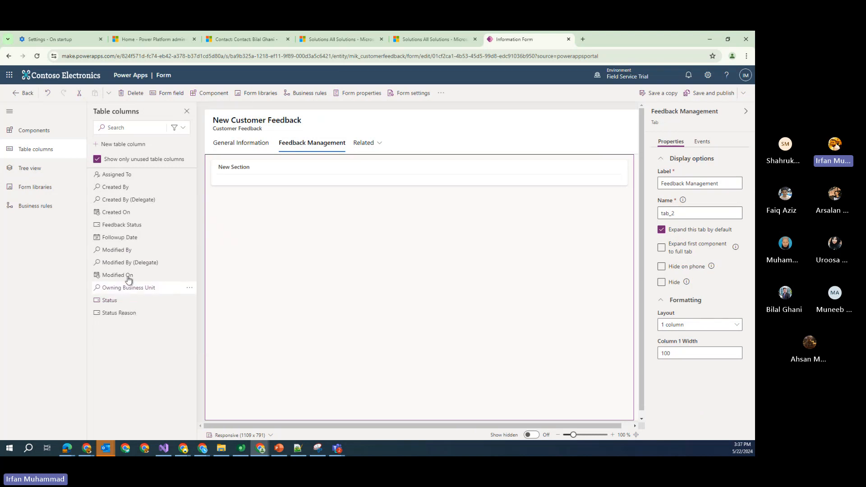
left_click_drag(132, 224, 126, 263)
left_click(46, 137)
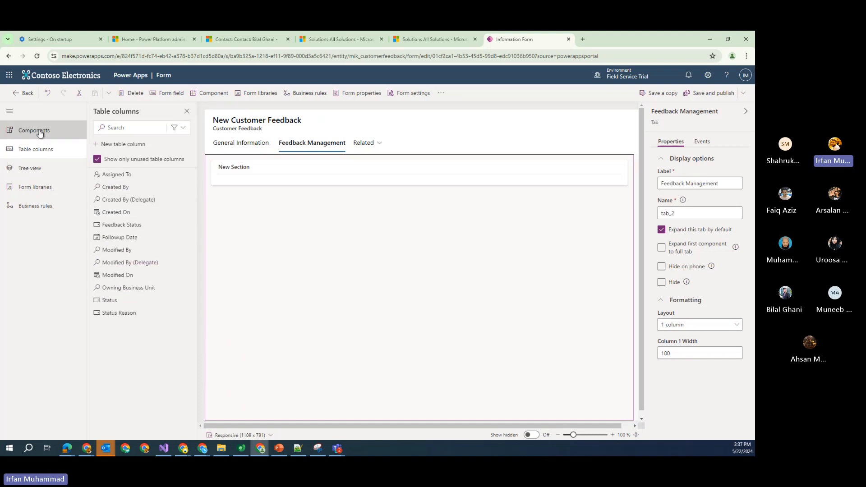
left_click(243, 167)
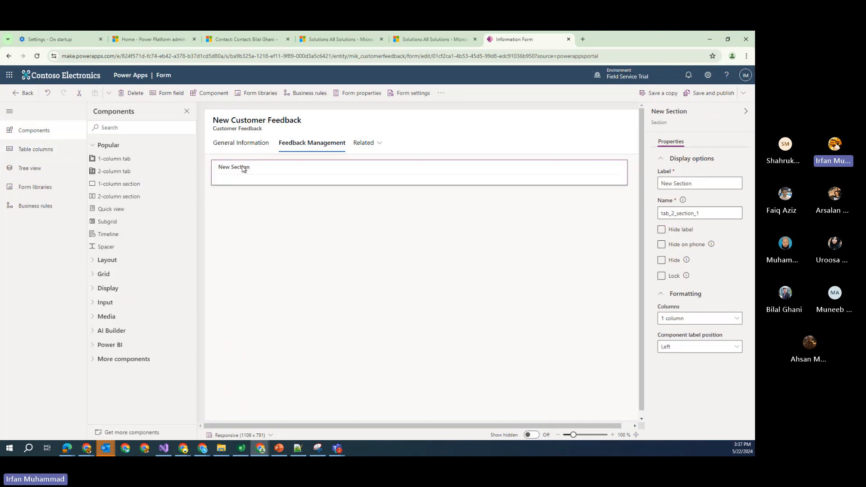
left_click(713, 183)
key("ctrl+a")
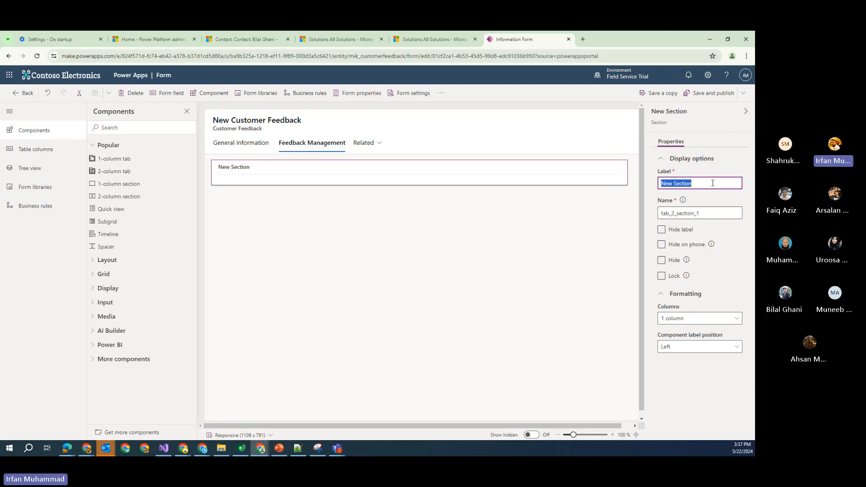
type("Status Tracking")
left_click(410, 339)
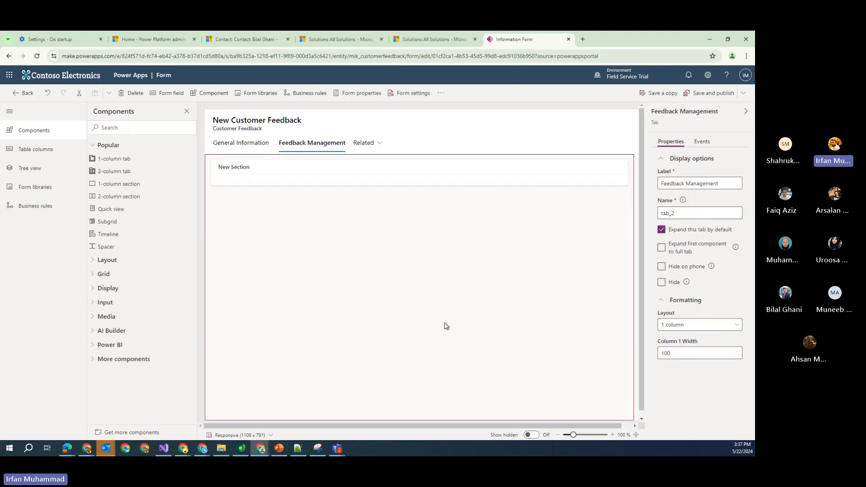
left_click(291, 174)
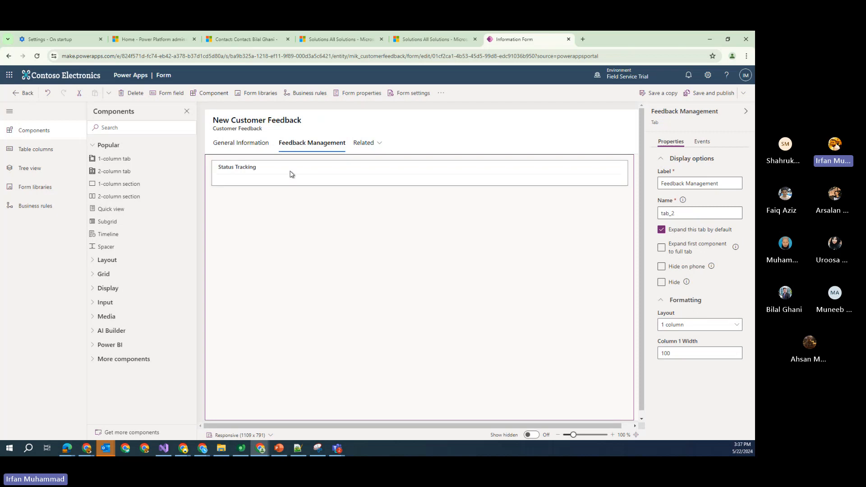
left_click(31, 153)
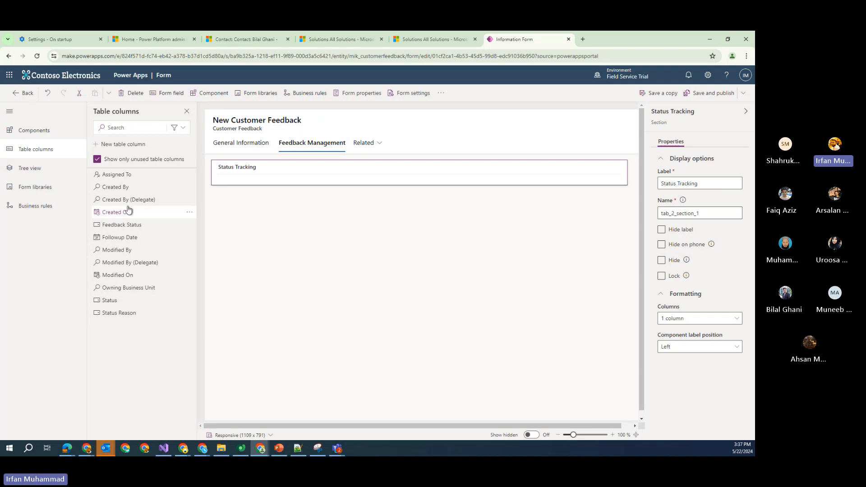
Drag the Feedback Status, Followup Date and Assigned To columns into Status Tracking
left_click_drag(119, 224, 269, 170)
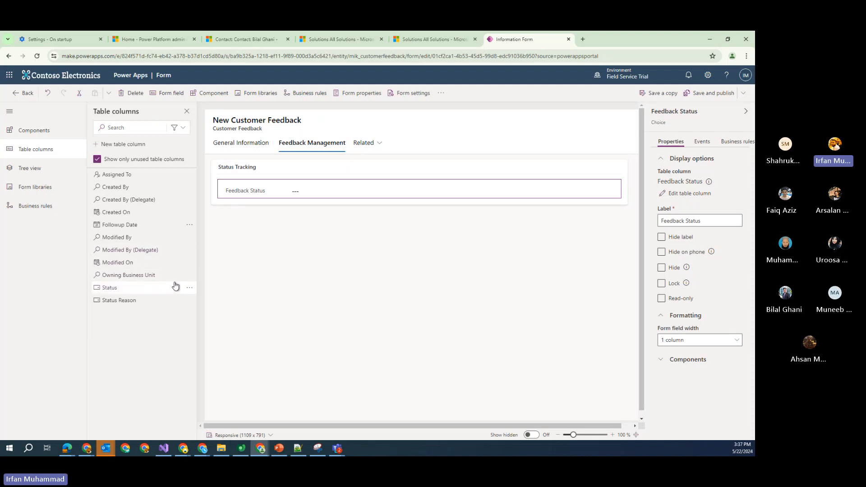
left_click_drag(130, 226, 296, 201)
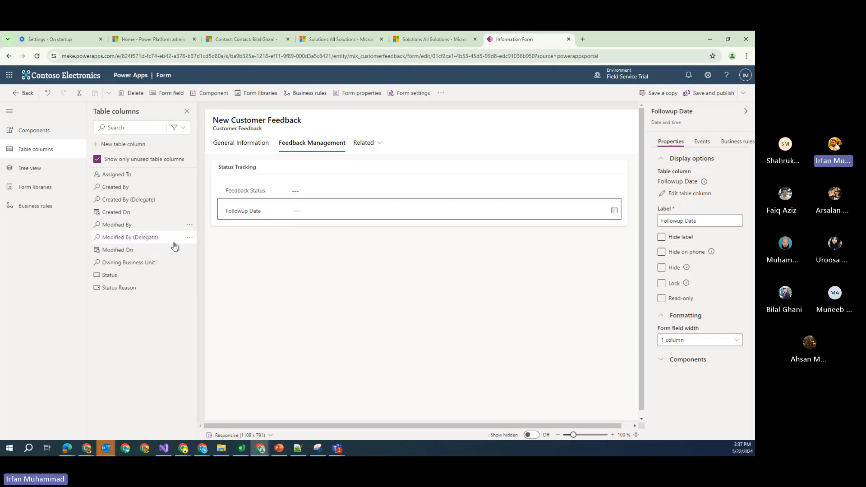
left_click_drag(116, 175, 219, 220)
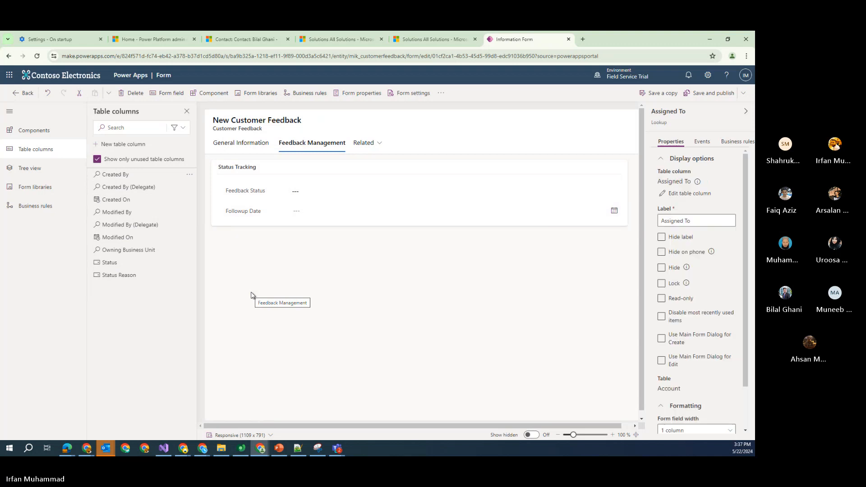
left_click(252, 287)
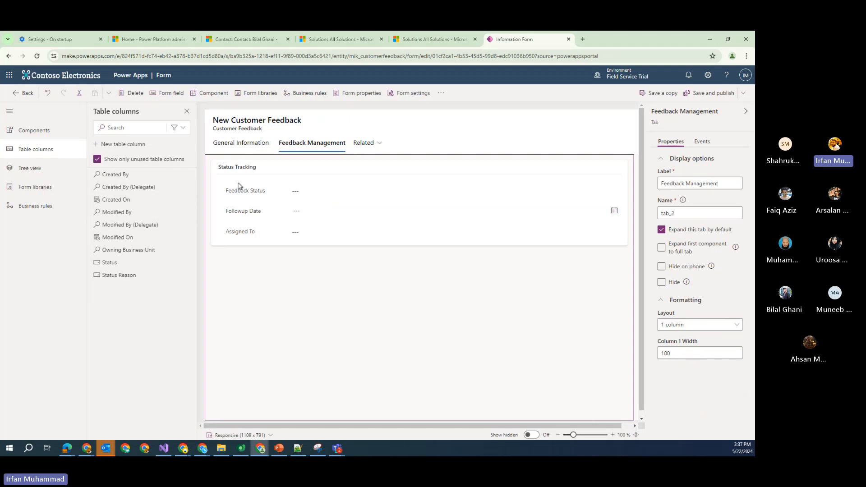
Review the General Information and Feedback Management tabs and the Feedback Details section properties
left_click(240, 145)
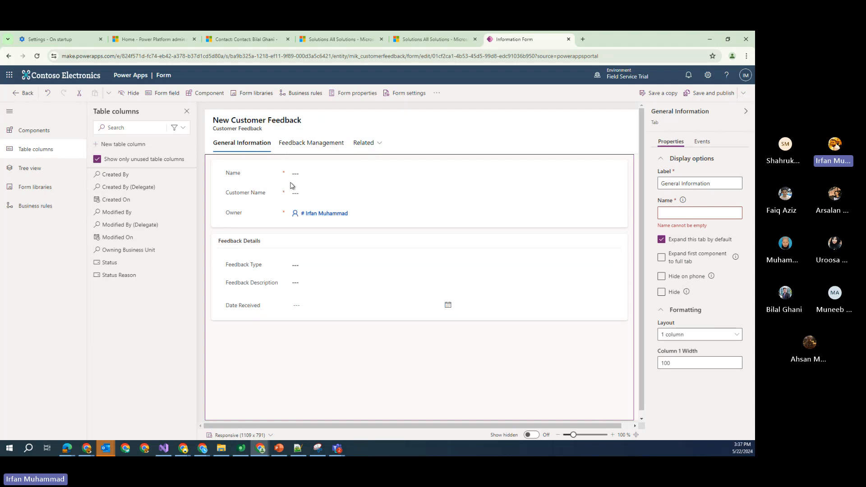
left_click(300, 243)
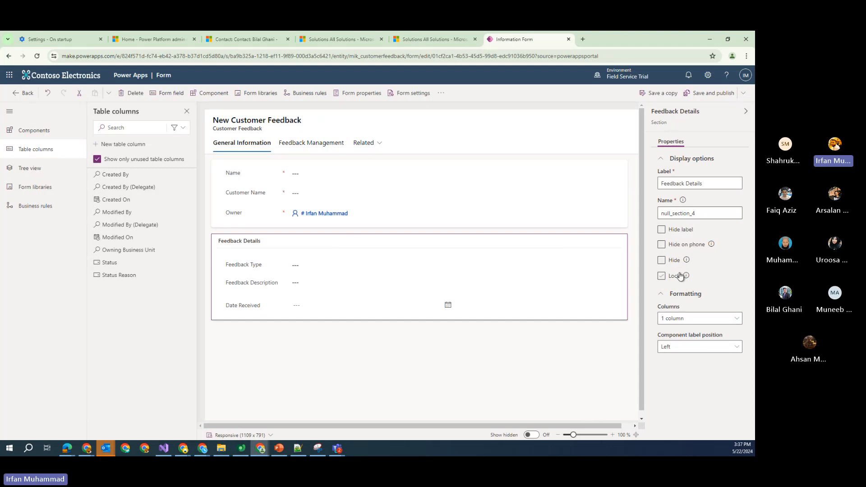
mouse_move(683, 277)
left_click(328, 144)
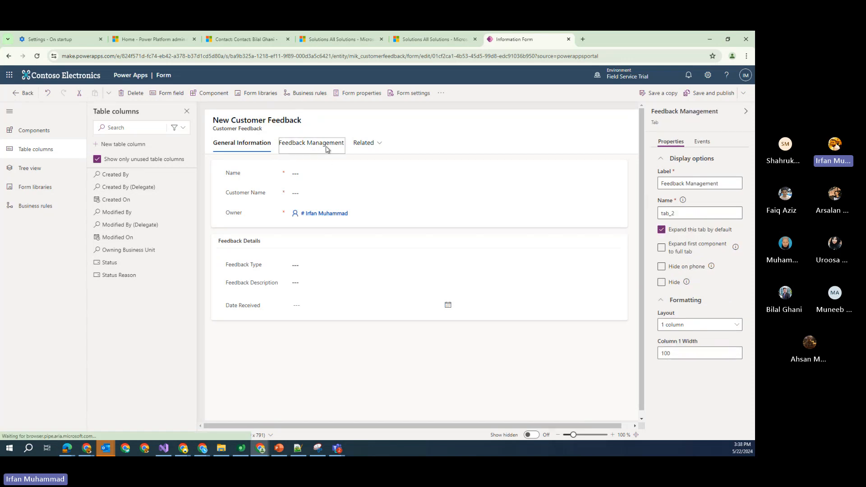
left_click(258, 146)
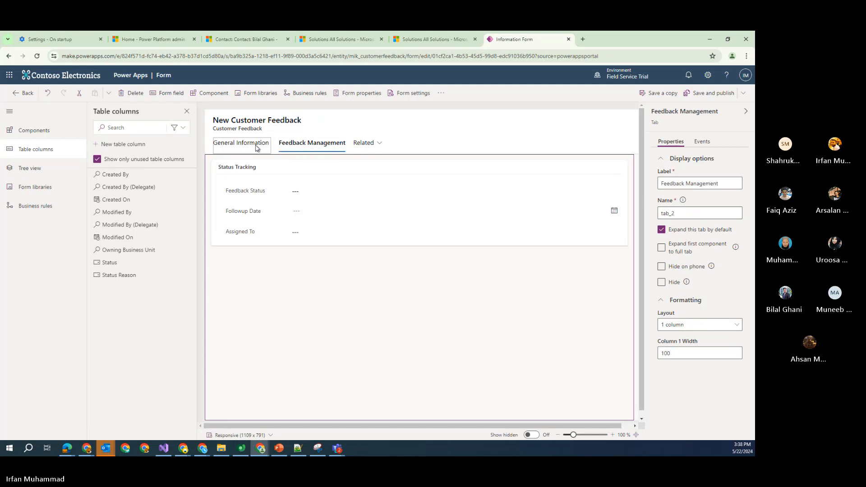
left_click(299, 144)
left_click(261, 146)
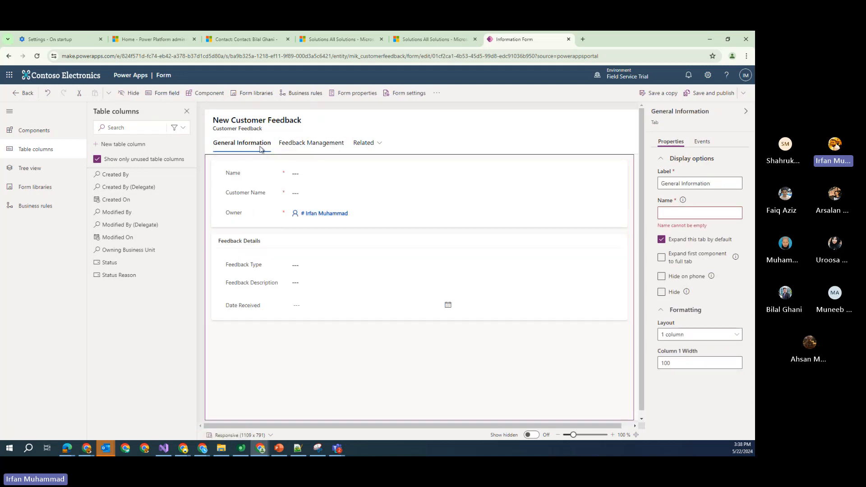
Check the form's Events handlers and libraries, then save and publish the form
left_click(703, 142)
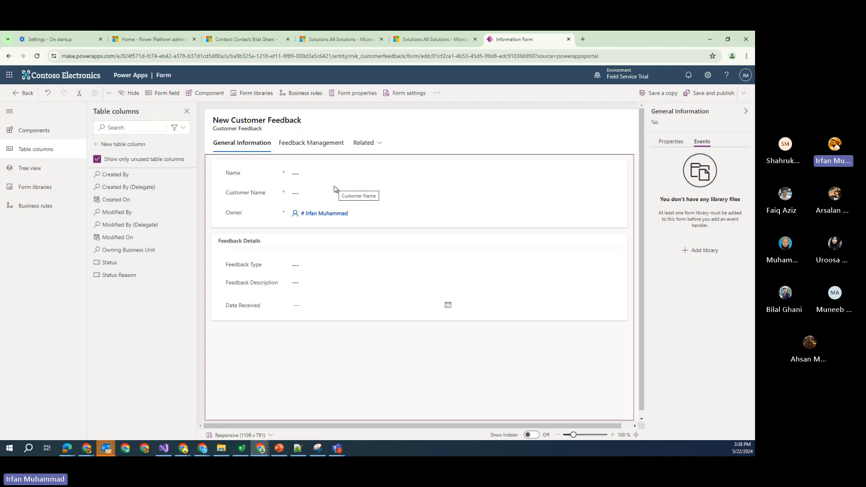
left_click(300, 145)
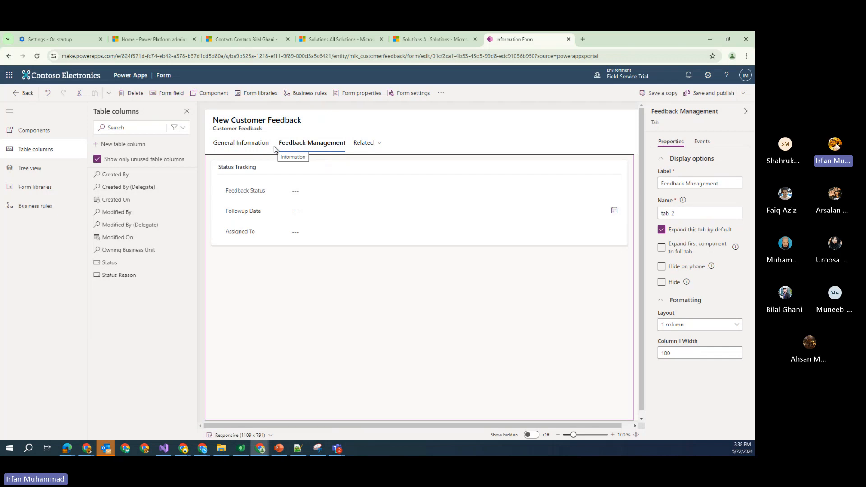
left_click(250, 144)
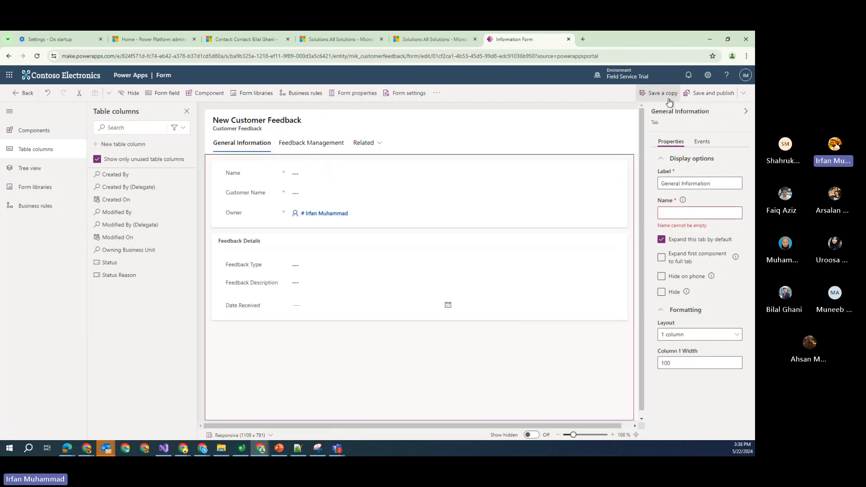
left_click(702, 95)
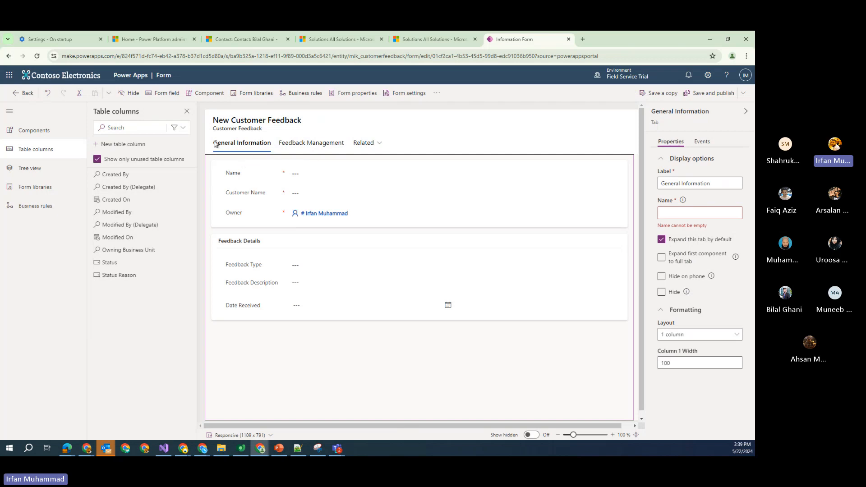
Go back to the Irfan-Training solution's Apps list and open the New > App menu
left_click(28, 93)
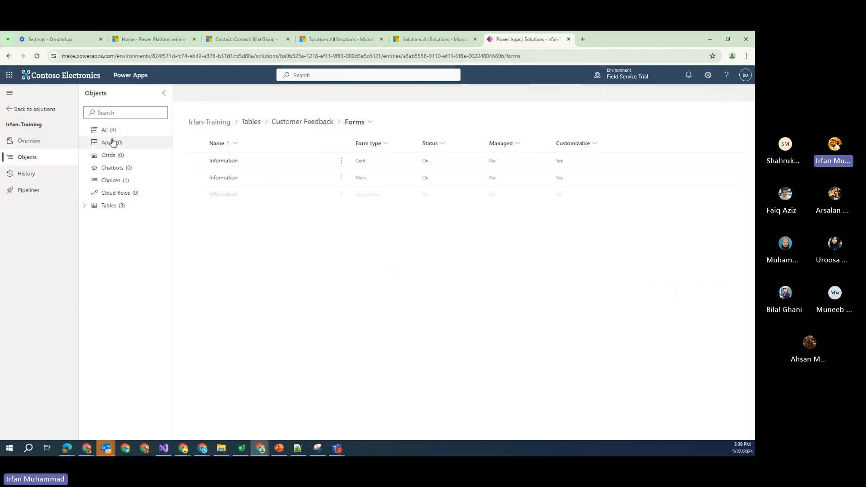
left_click(117, 143)
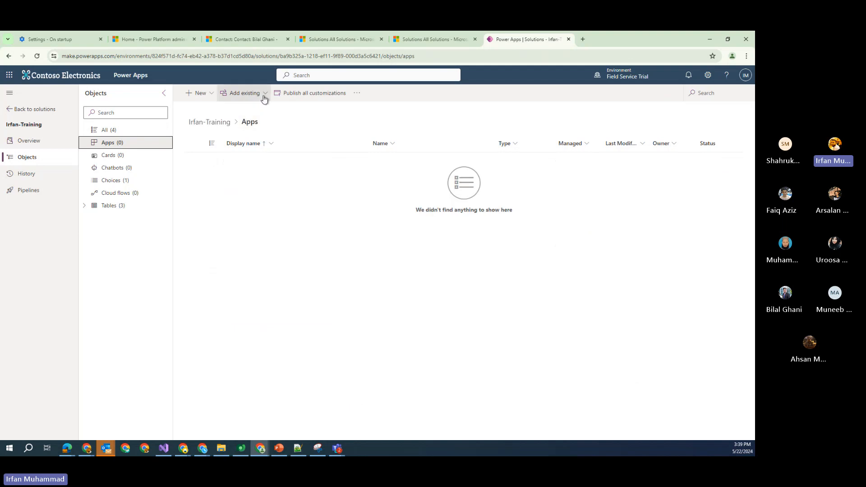
left_click(264, 95)
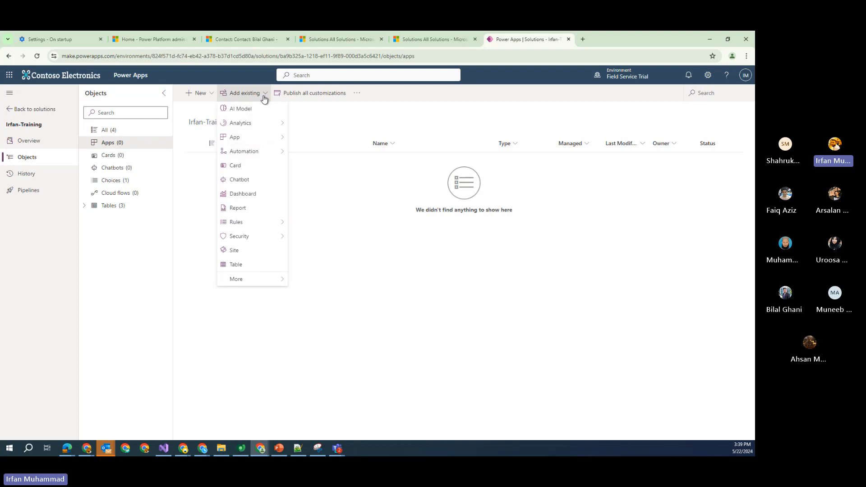
mouse_move(265, 143)
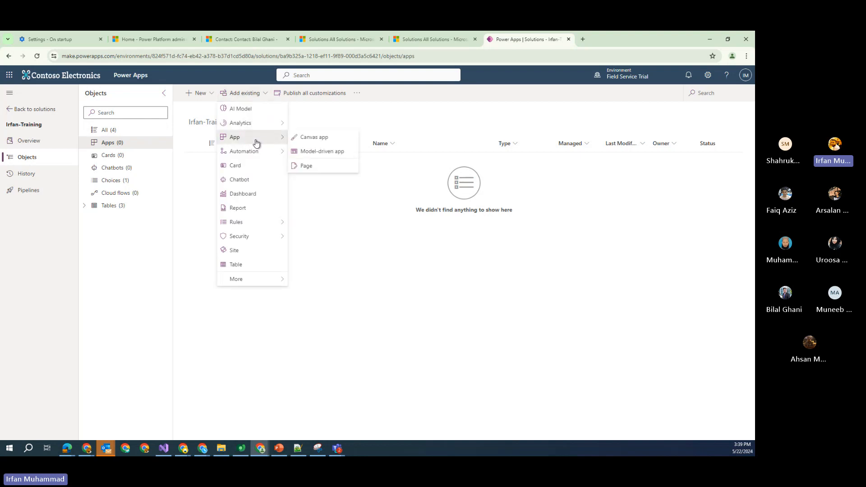
left_click(212, 94)
mouse_move(221, 110)
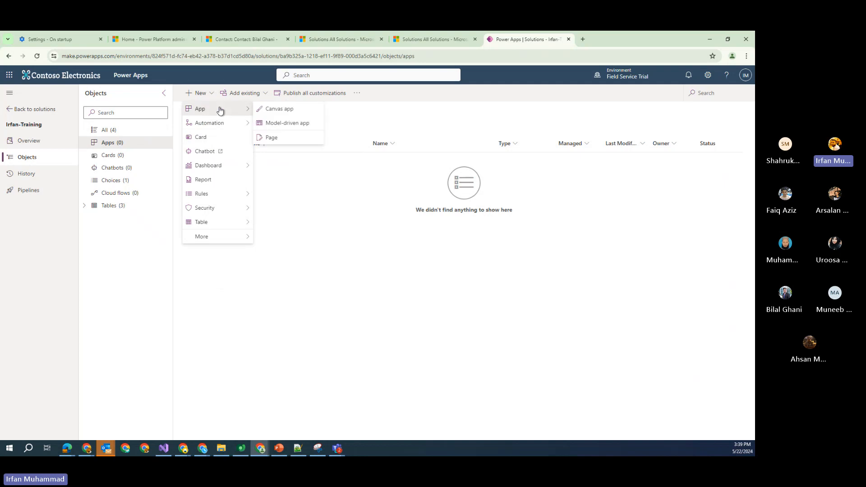
Create a model-driven app with Name and Description both 'Training Demo'
left_click(309, 124)
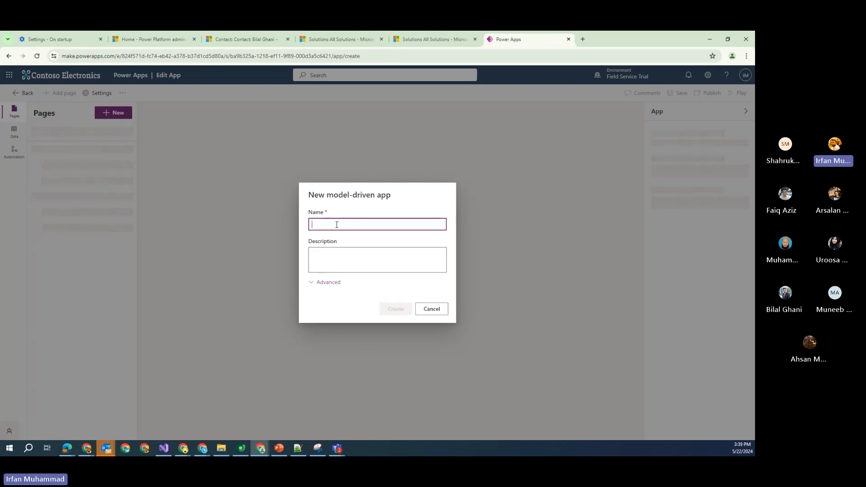
type("Trainin")
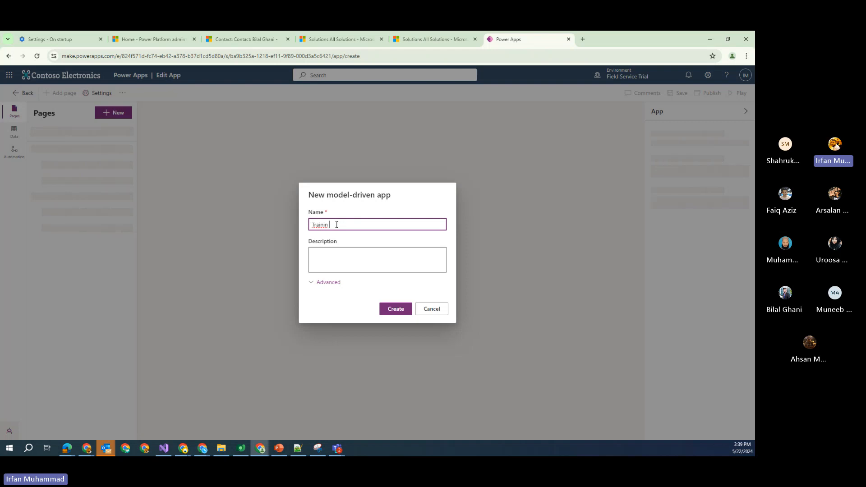
type("g Demo")
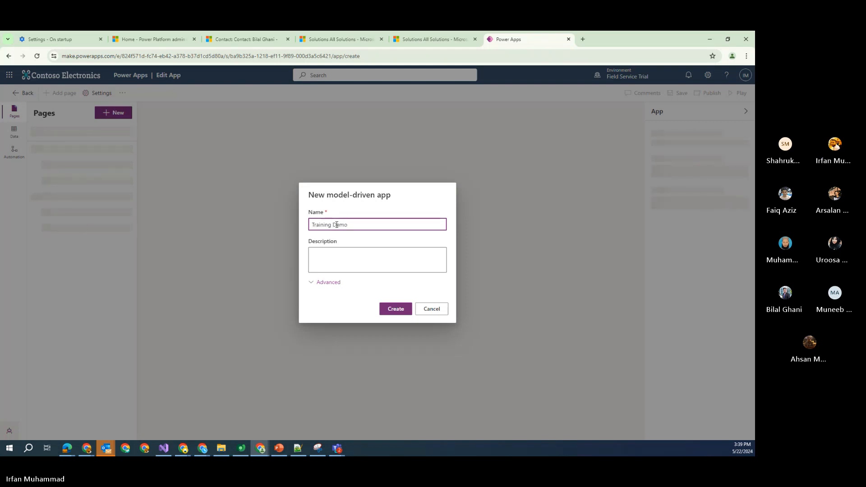
key("ctrl+a")
key("ctrl+c")
left_click(334, 256)
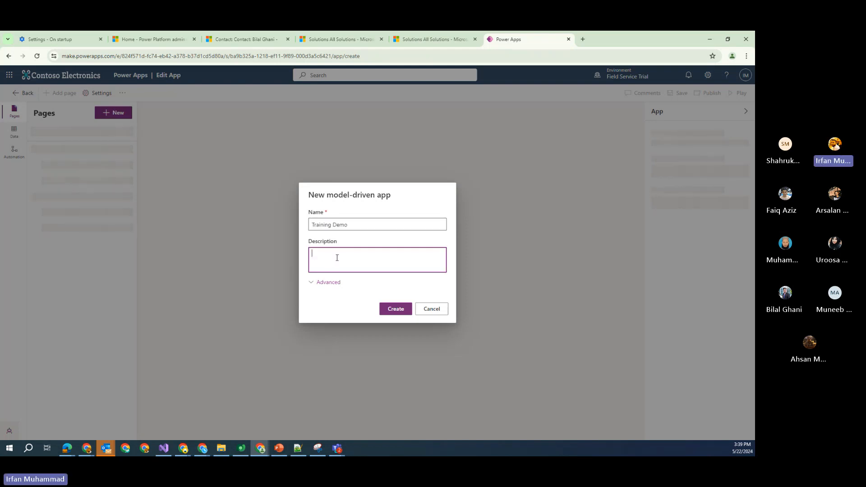
key("ctrl+v")
left_click(397, 311)
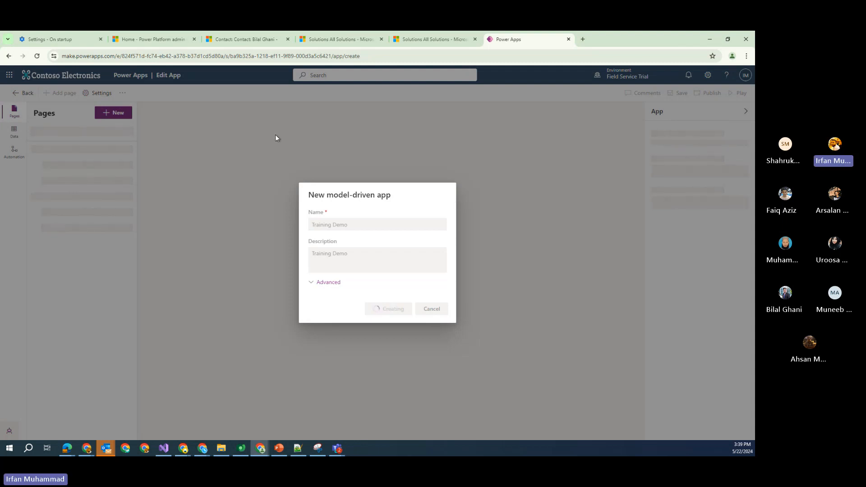
Duplicate the Dynamics 365 contact page, browse the apps list, then return to the Training Demo designer
left_click(237, 39)
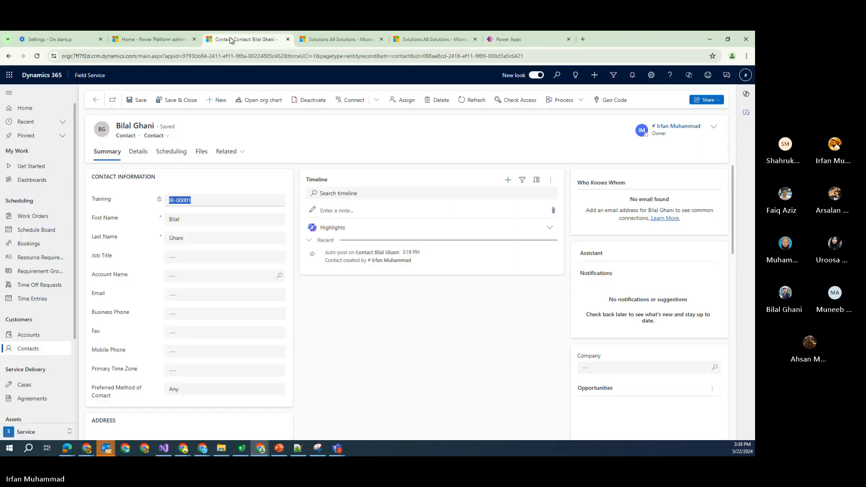
right_click(231, 40)
left_click(267, 107)
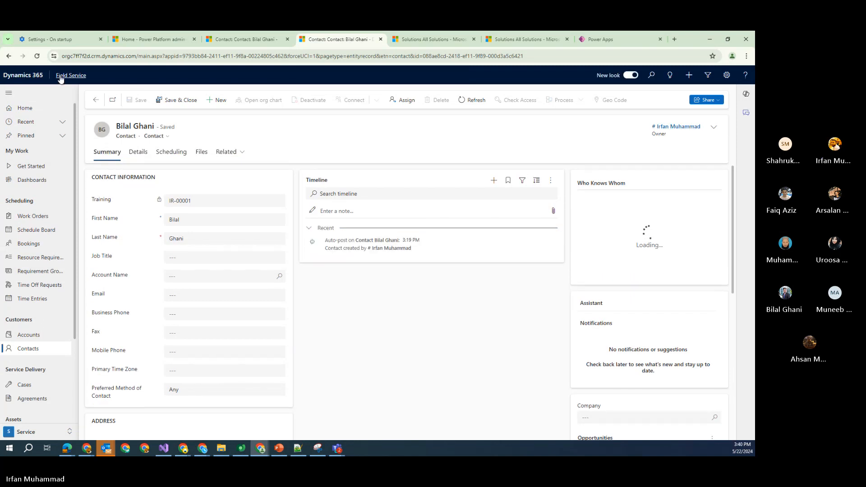
left_click(67, 76)
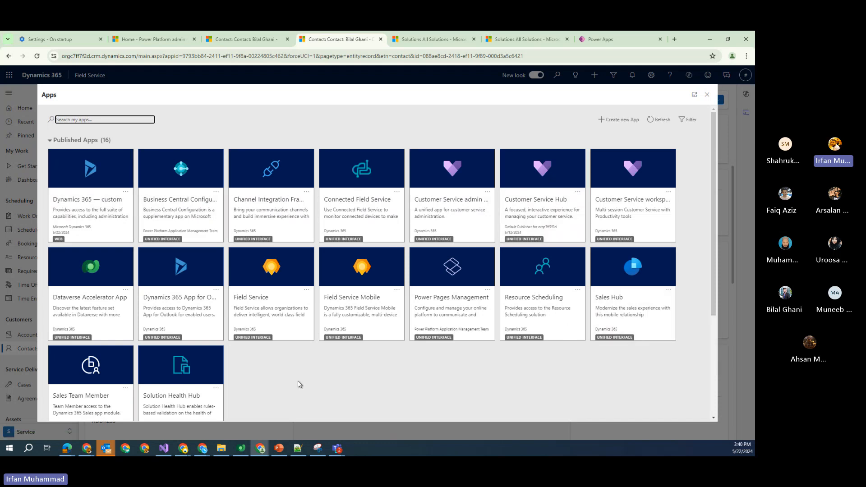
left_click(597, 39)
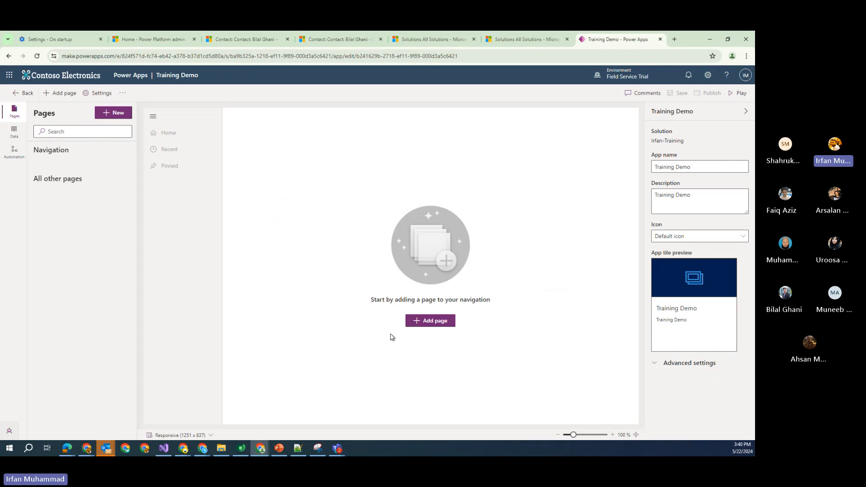
Add Customer Feedback view and form pages, found by searching 'feed', to the app navigation
left_click(427, 322)
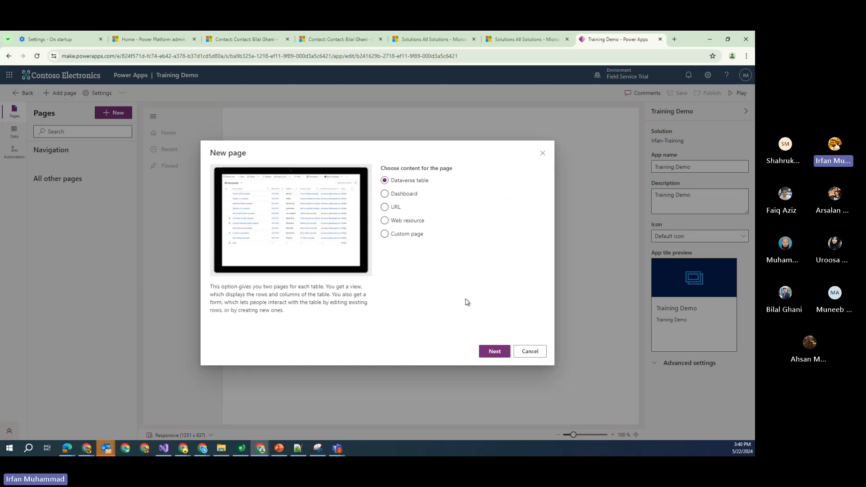
left_click(526, 351)
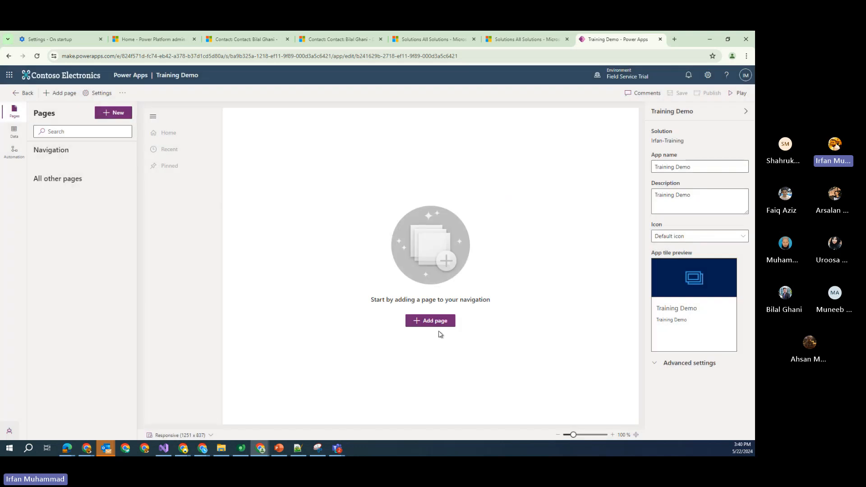
left_click(436, 325)
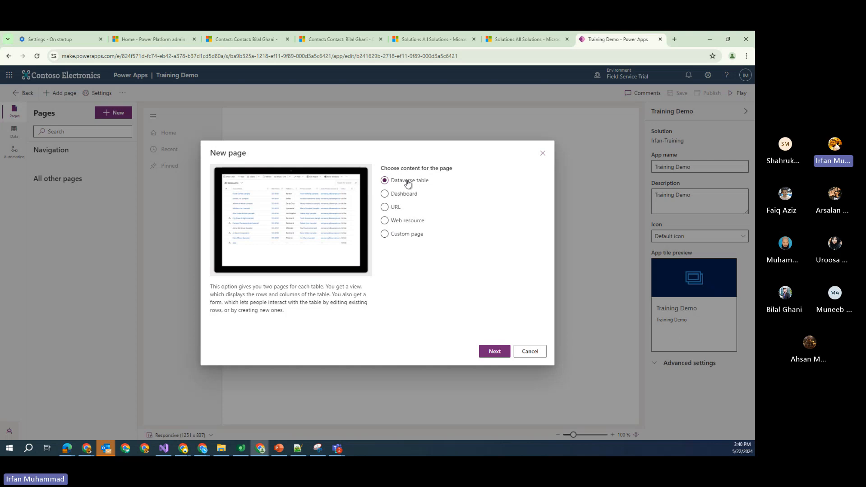
left_click(480, 353)
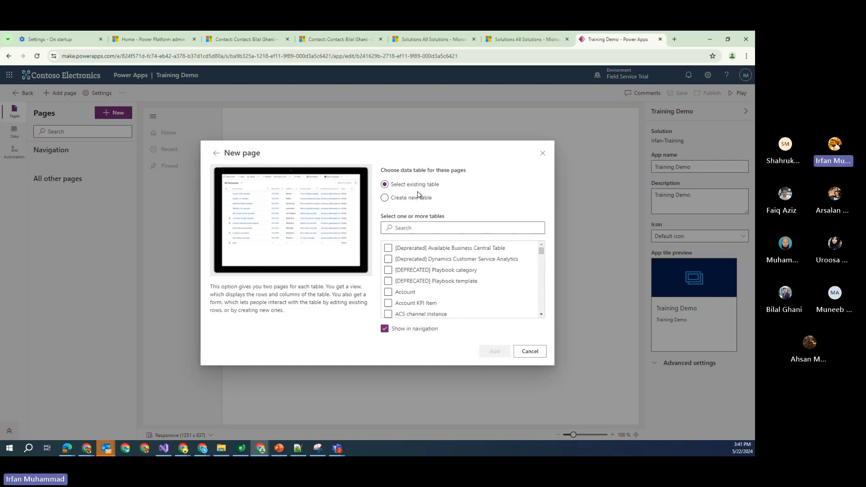
left_click(421, 229)
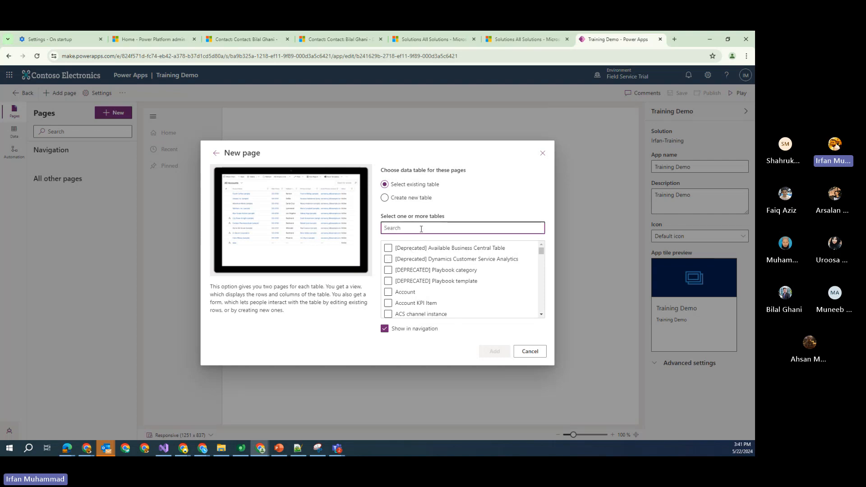
type("feed")
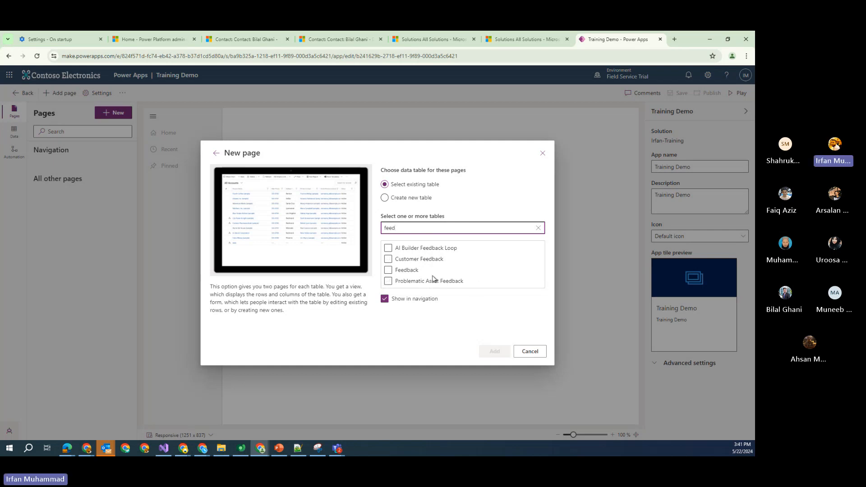
left_click(429, 260)
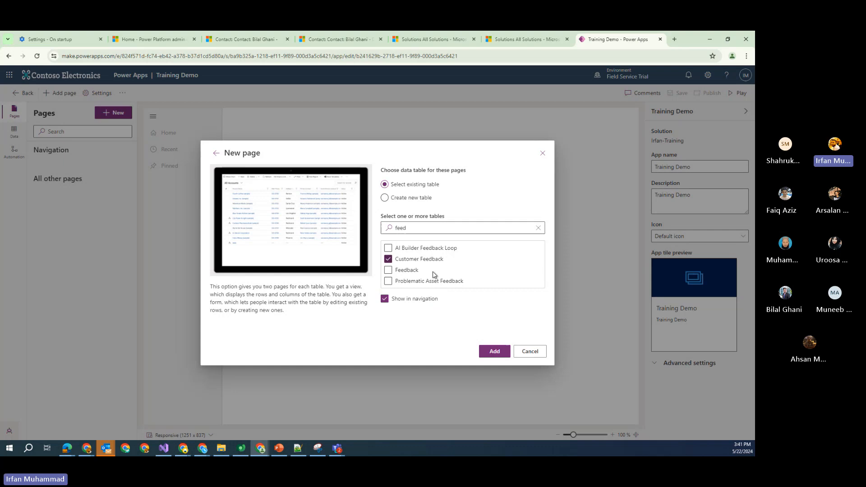
left_click(495, 352)
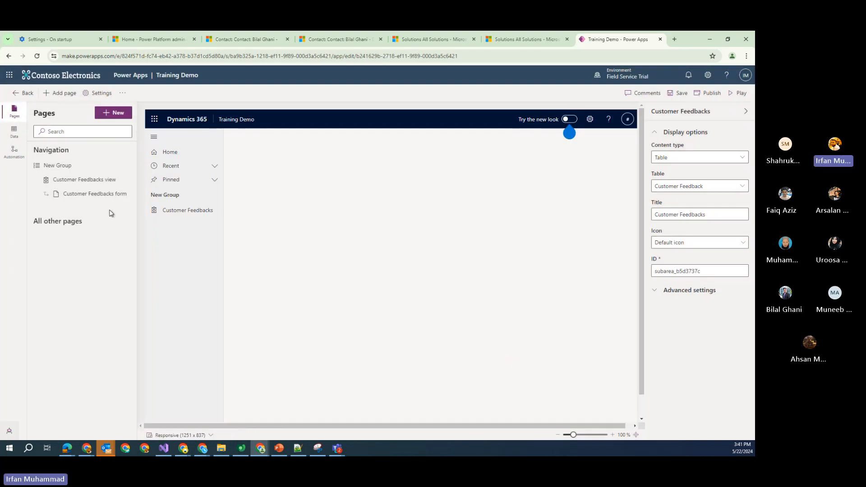
Refresh the Customer Feedbacks preview and retitle the New Group navigation group 'Feedback'
left_click(179, 216)
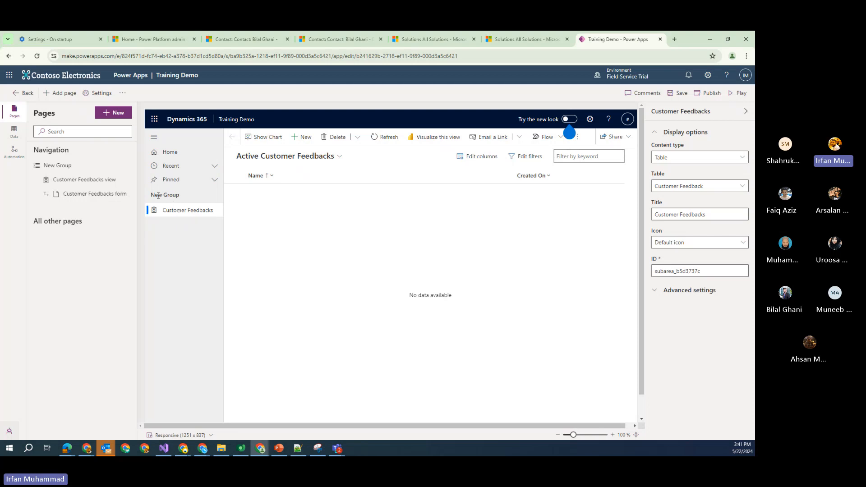
left_click(180, 214)
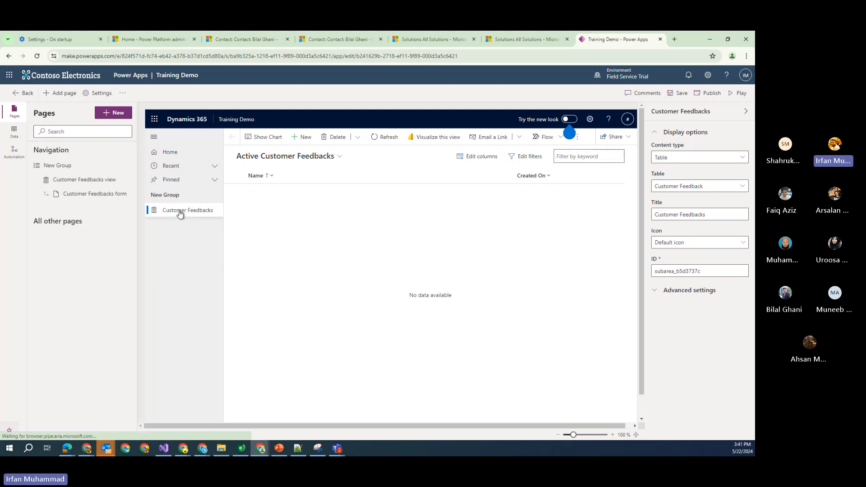
left_click(68, 168)
left_click_drag(747, 157, 629, 167)
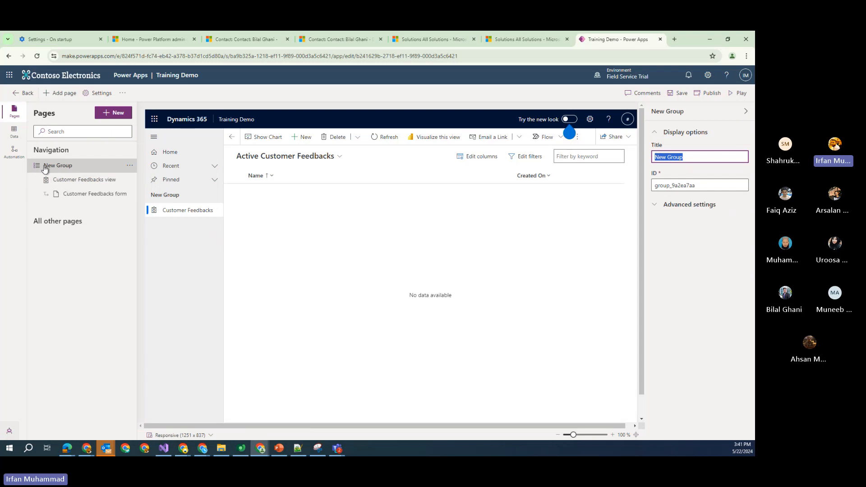
double_click(689, 159)
triple_click(690, 159)
type("Feedback")
left_click(686, 236)
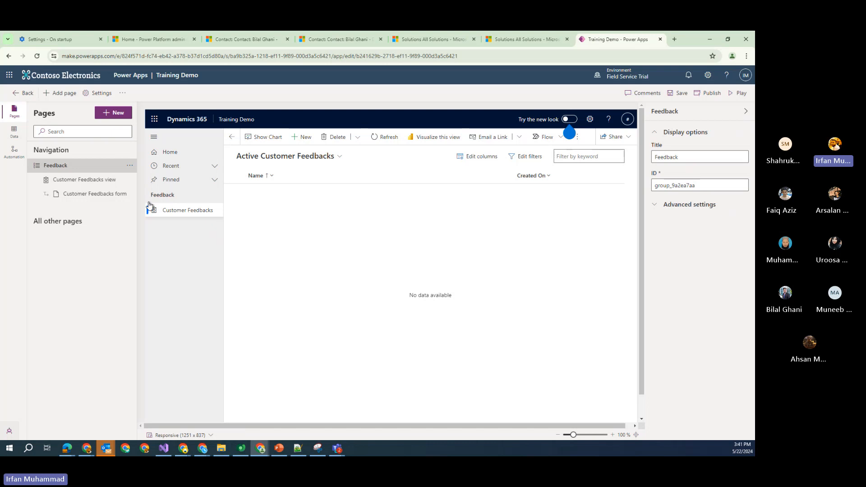
left_click(130, 165)
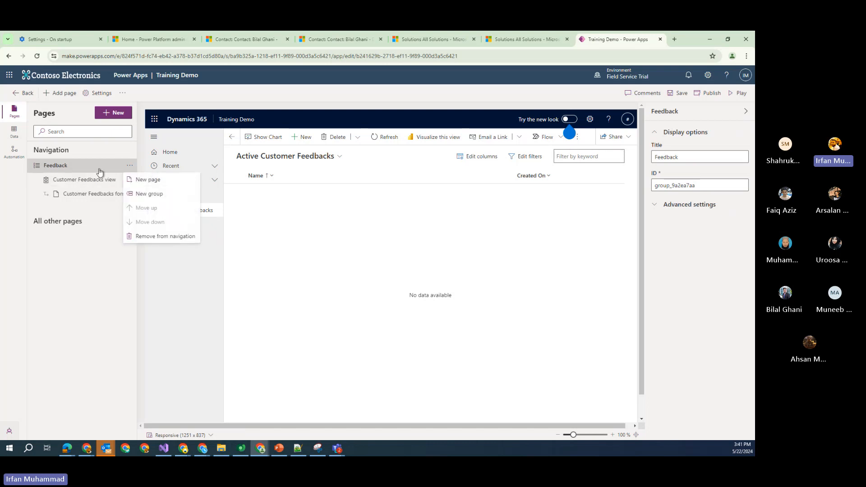
Add a new Dataverse table page for the Account table to the Feedback group
left_click(158, 183)
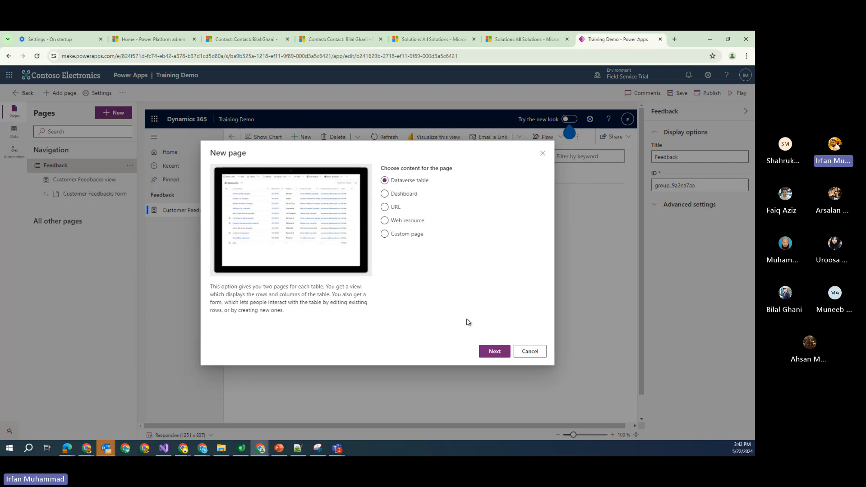
left_click(491, 355)
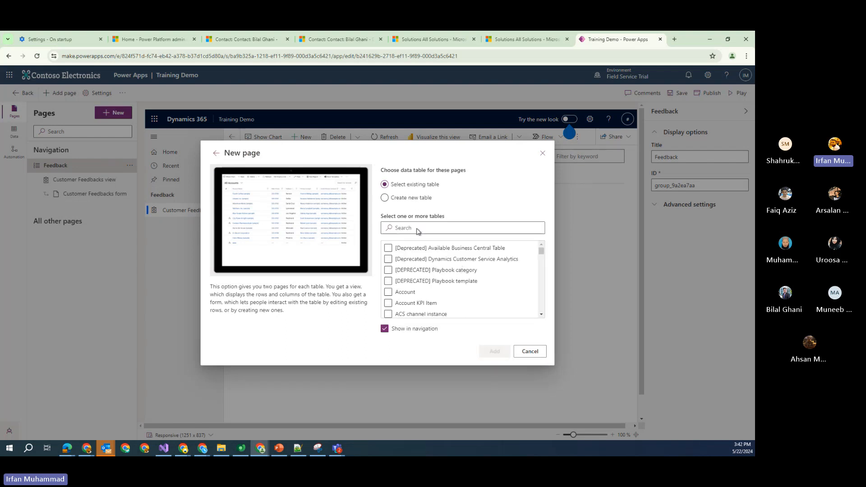
left_click(415, 231)
type("accou")
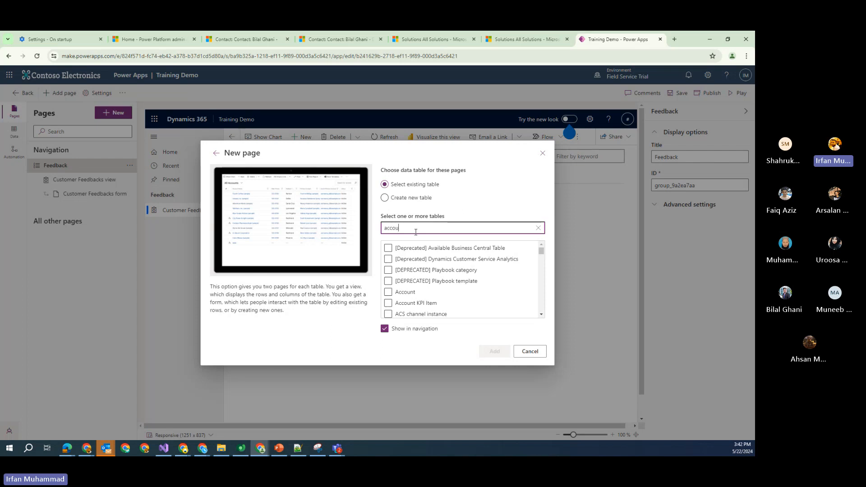
type("nt")
left_click(388, 248)
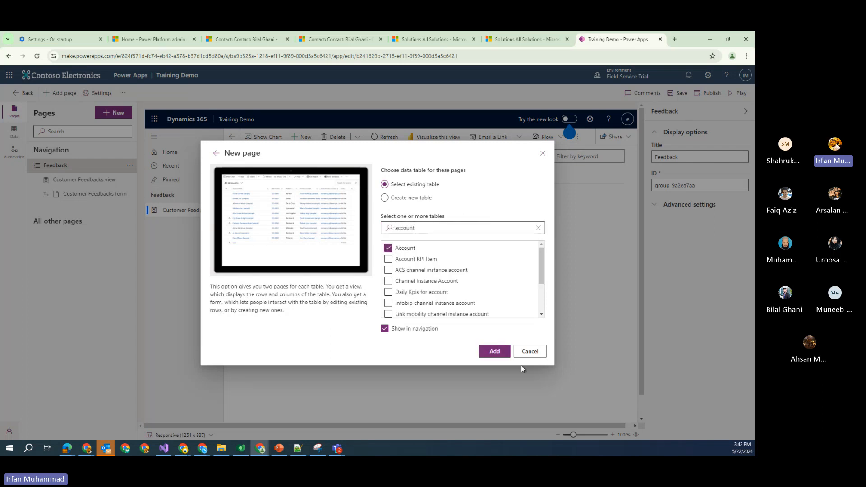
left_click(494, 351)
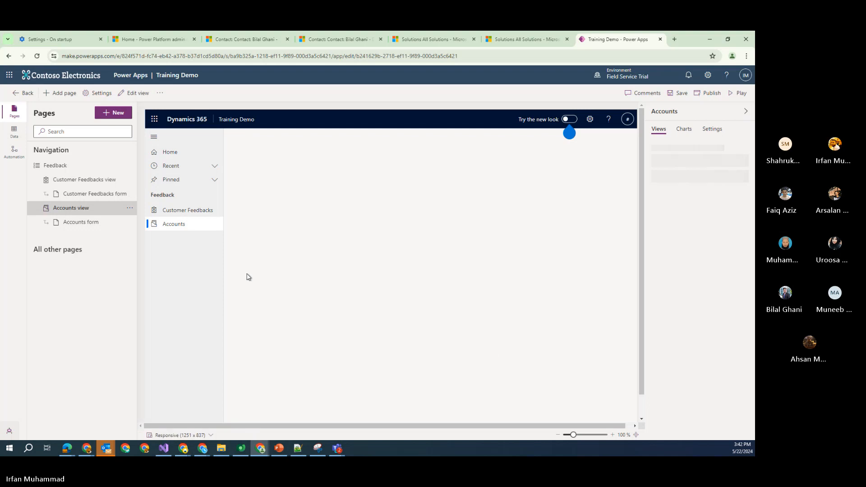
left_click_drag(152, 195, 178, 197)
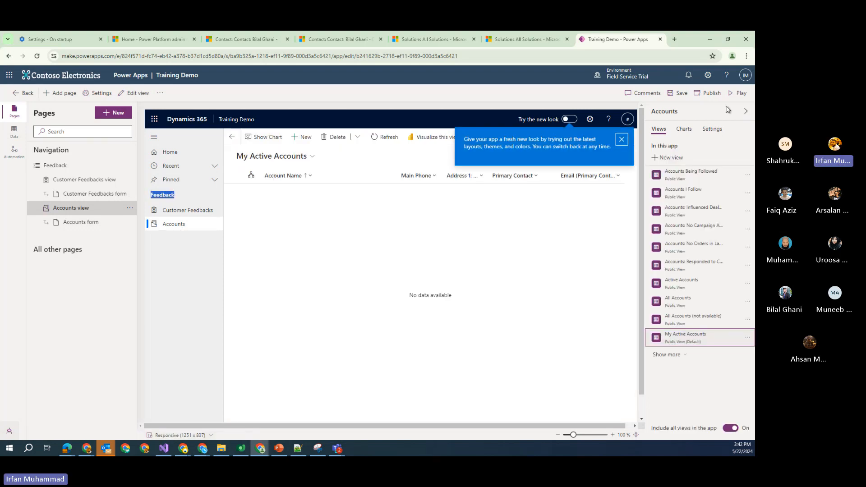
Save the Training Demo app, dismiss the new-look prompt, and publish it
left_click(678, 93)
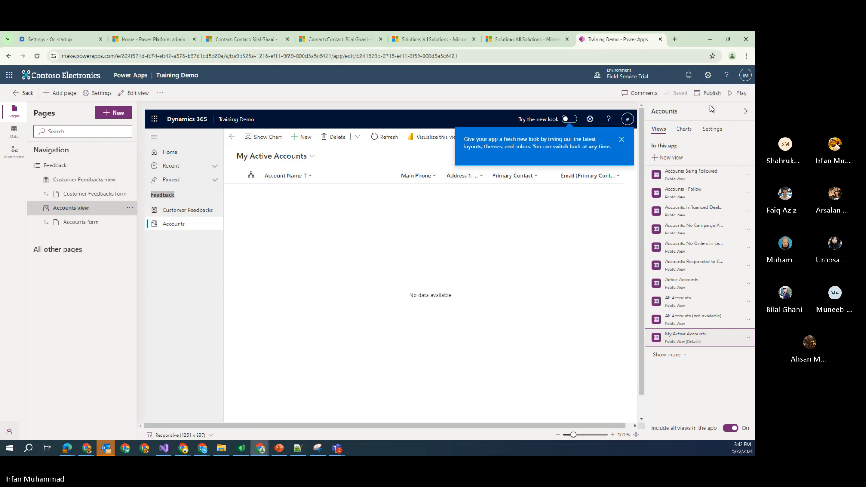
left_click(622, 140)
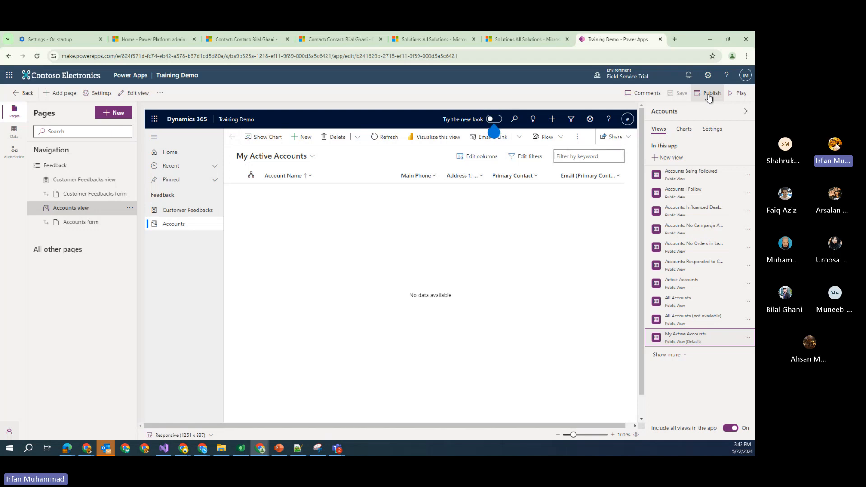
left_click(709, 96)
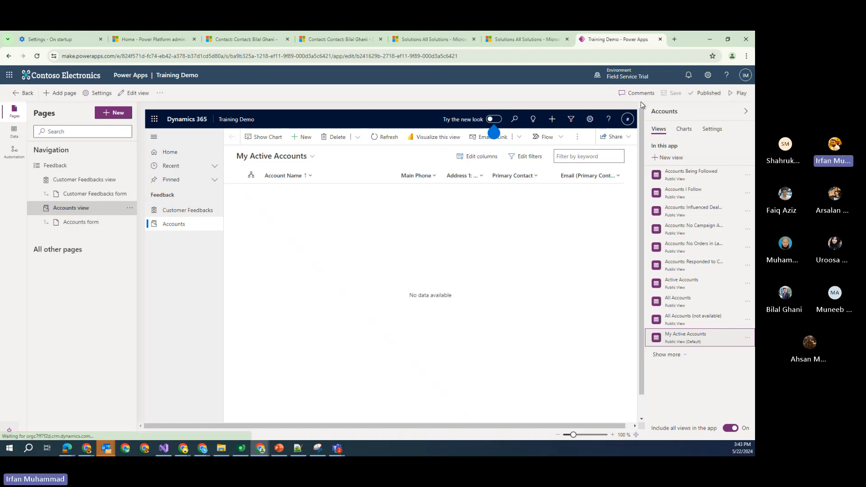
Play the published app and check its Accounts list and empty Customer Feedbacks list
left_click(732, 94)
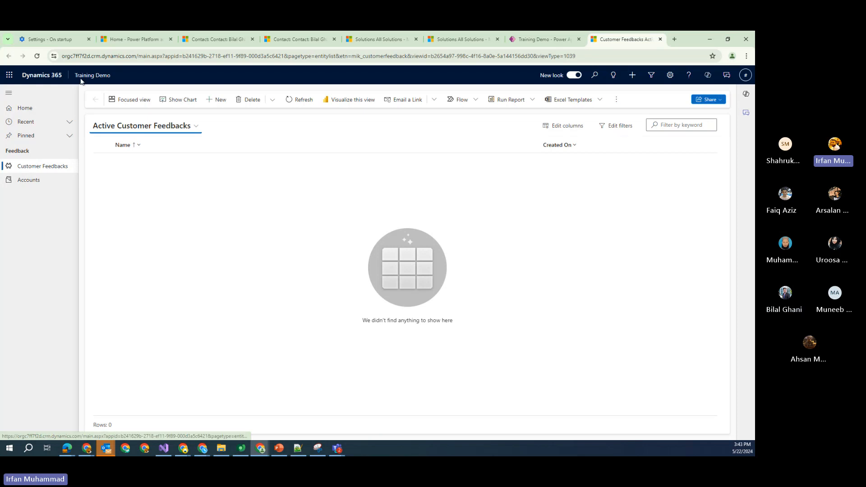
left_click(215, 40)
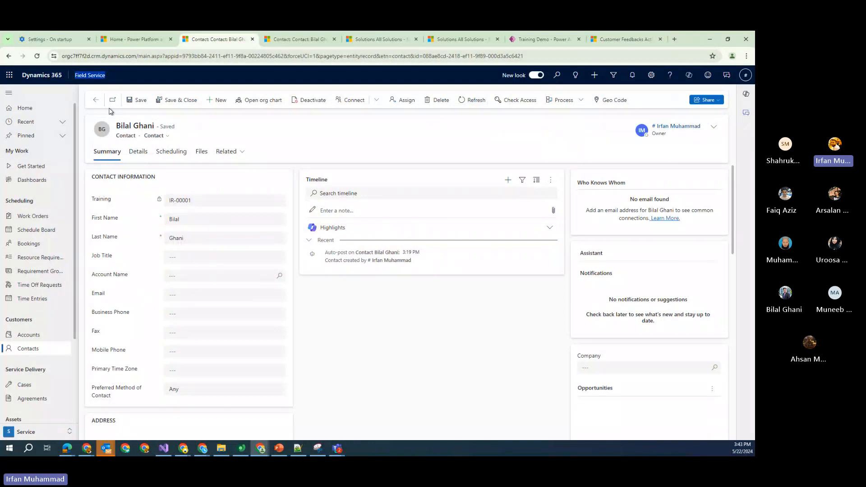
left_click(618, 39)
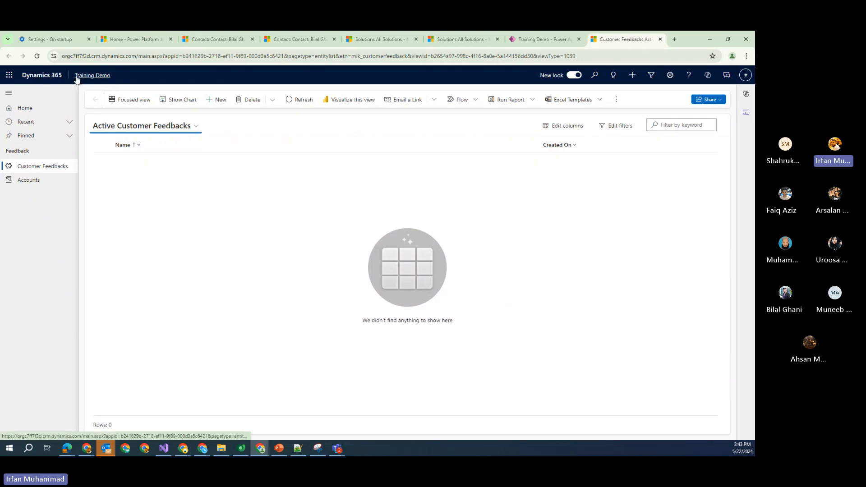
left_click(29, 184)
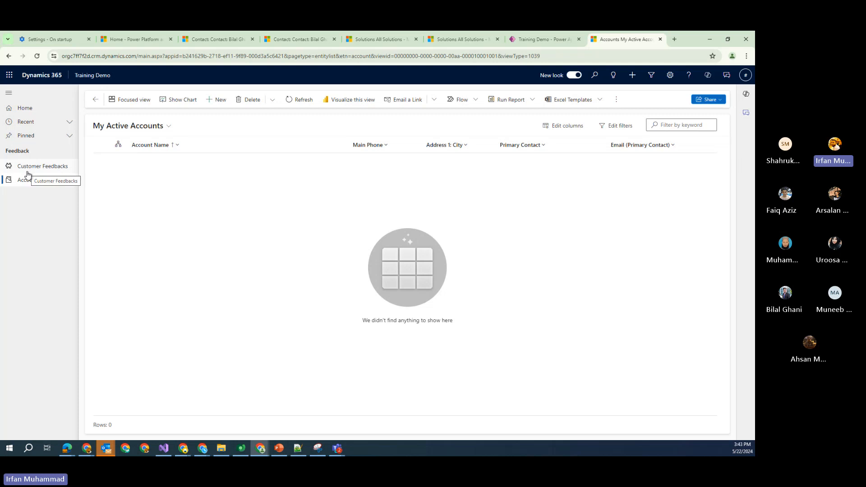
left_click(58, 169)
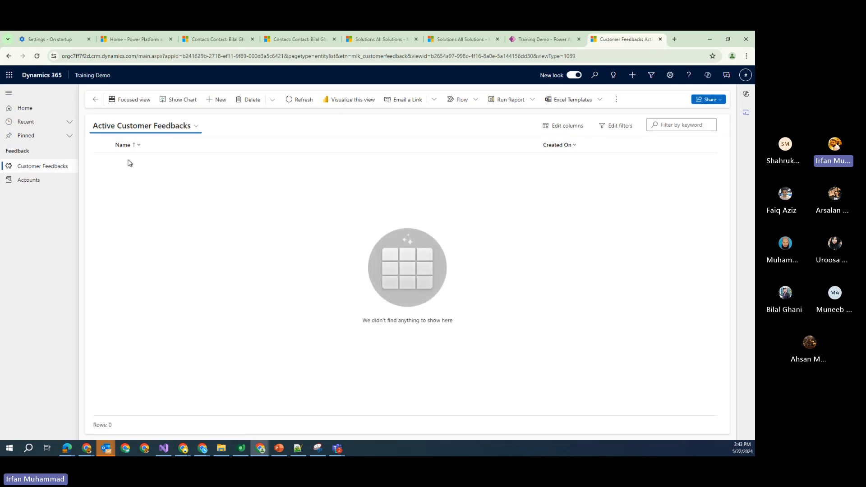
left_click(219, 100)
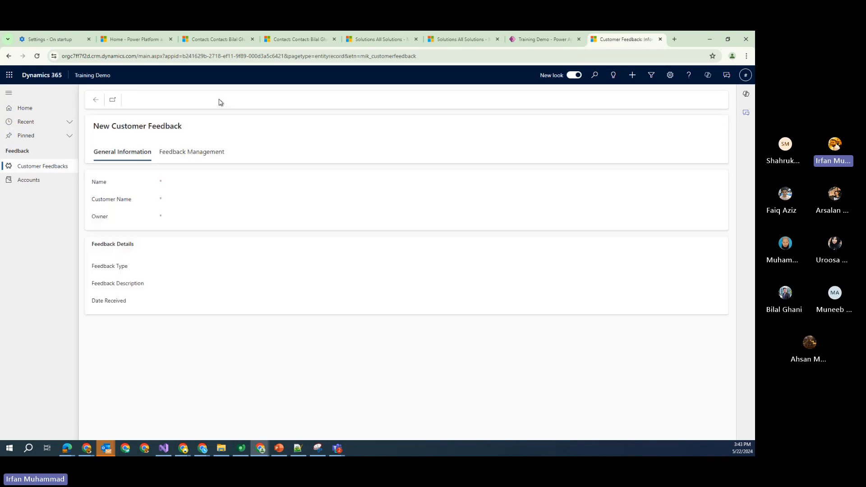
left_click(96, 100)
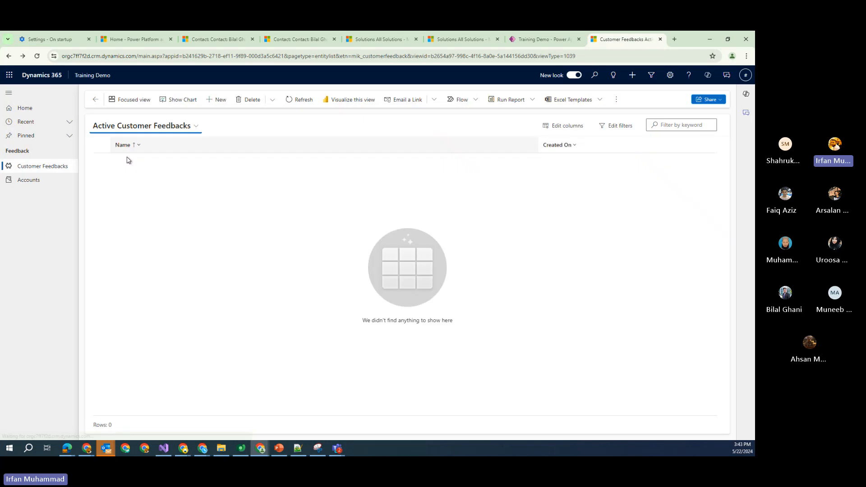
Start a new Customer Feedback record and enter a Name crediting the feedback's author
left_click(220, 101)
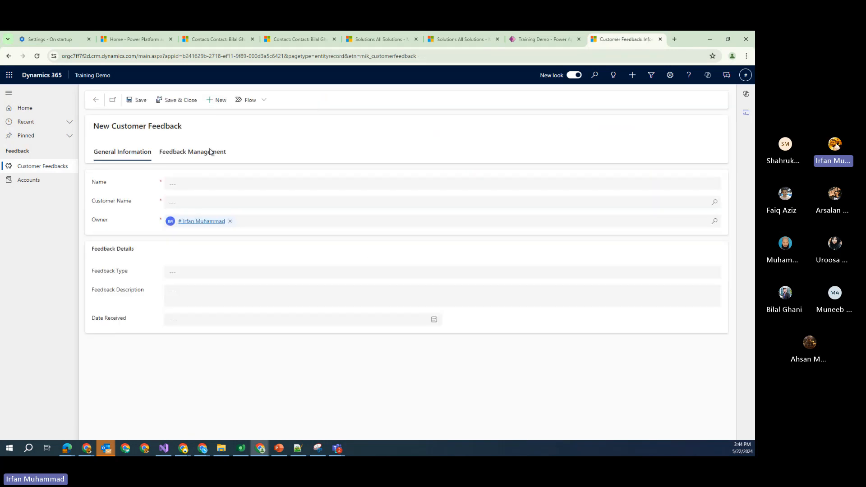
left_click(188, 183)
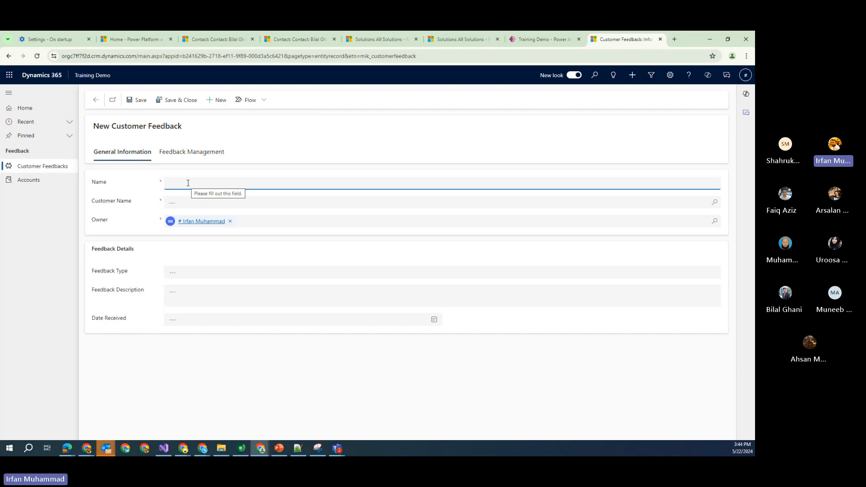
left_click(171, 206)
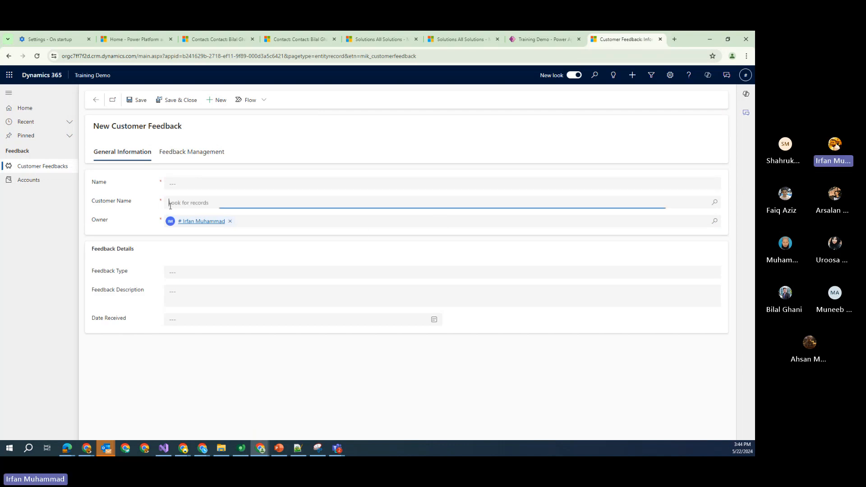
left_click(714, 203)
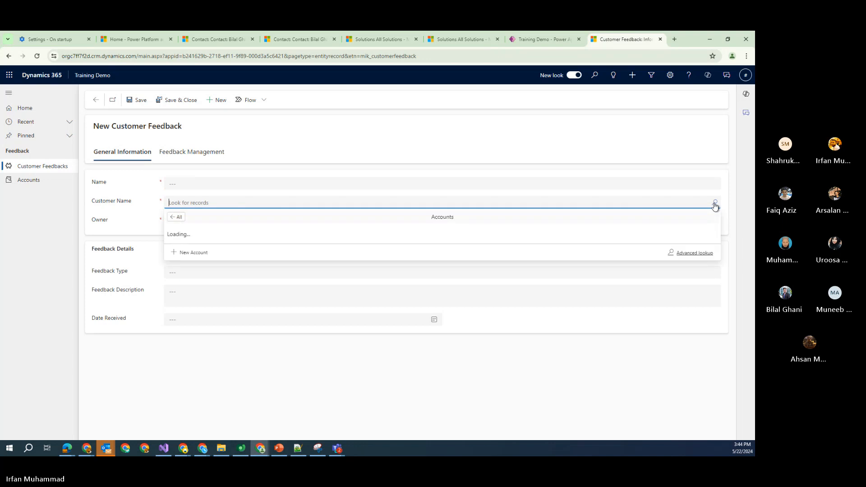
left_click(179, 185)
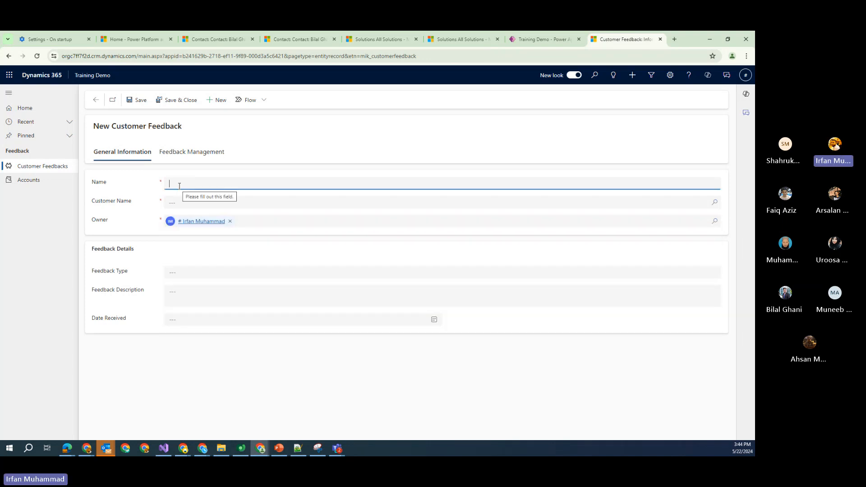
type("Feedback")
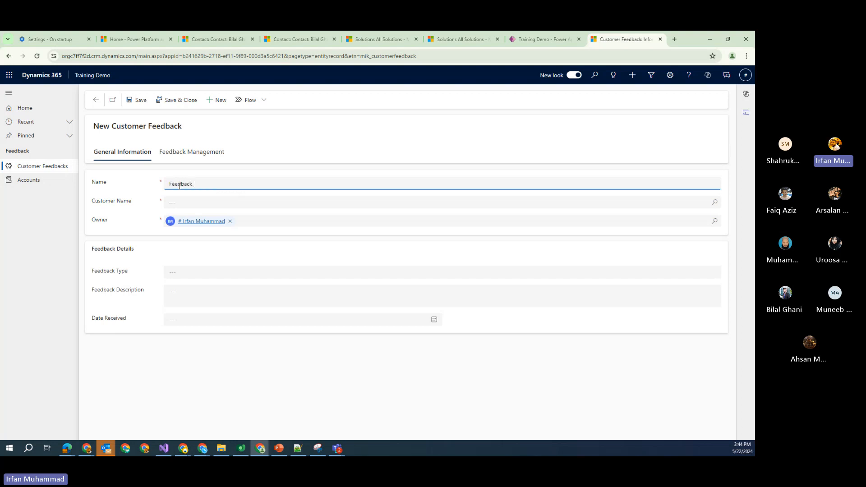
type(" By Irfan")
Set Customer Name to the account AR Day Property Management and show Feedback Type choices
left_click(208, 199)
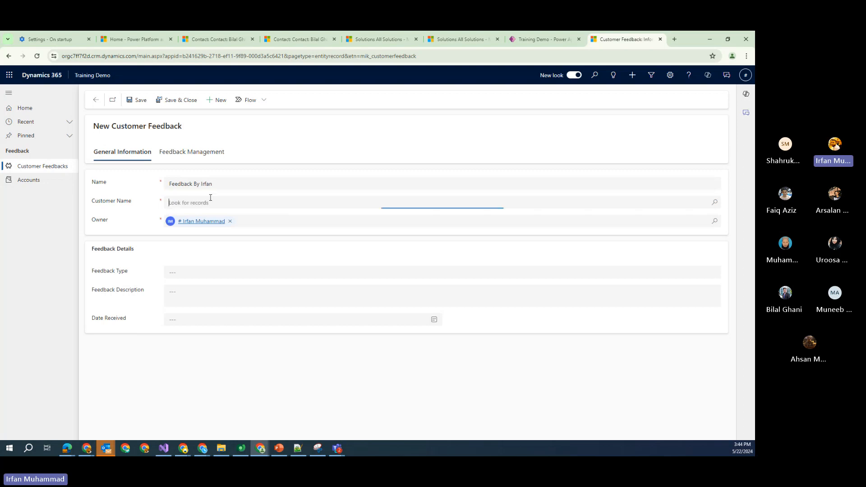
left_click(715, 204)
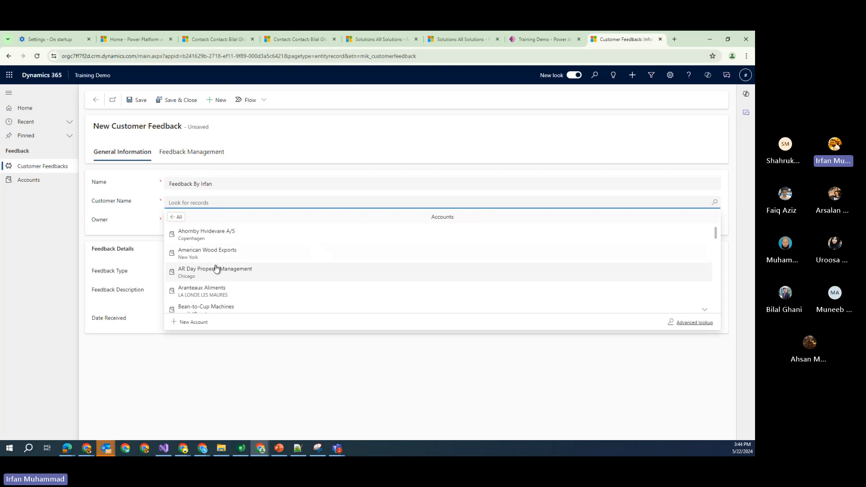
scroll(210, 265, "down", 1)
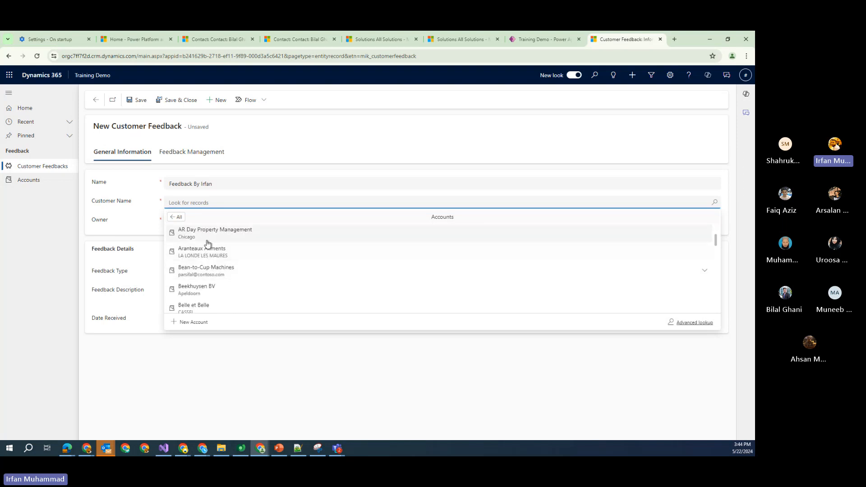
left_click(205, 238)
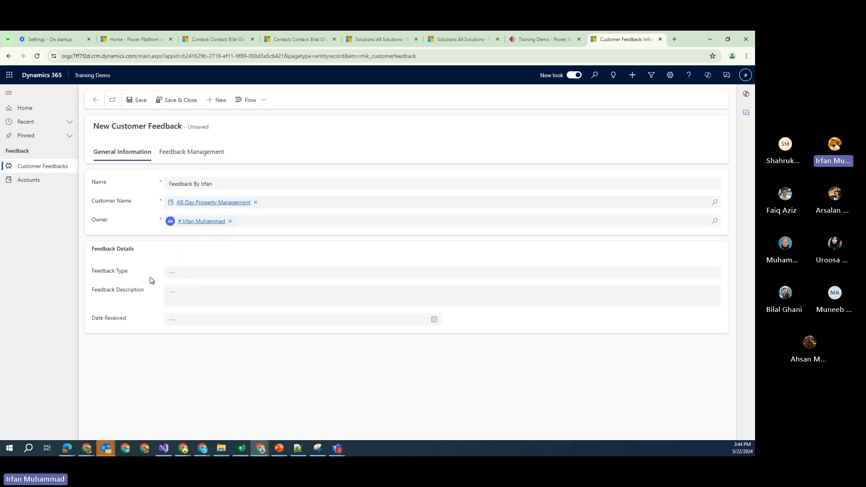
left_click(179, 274)
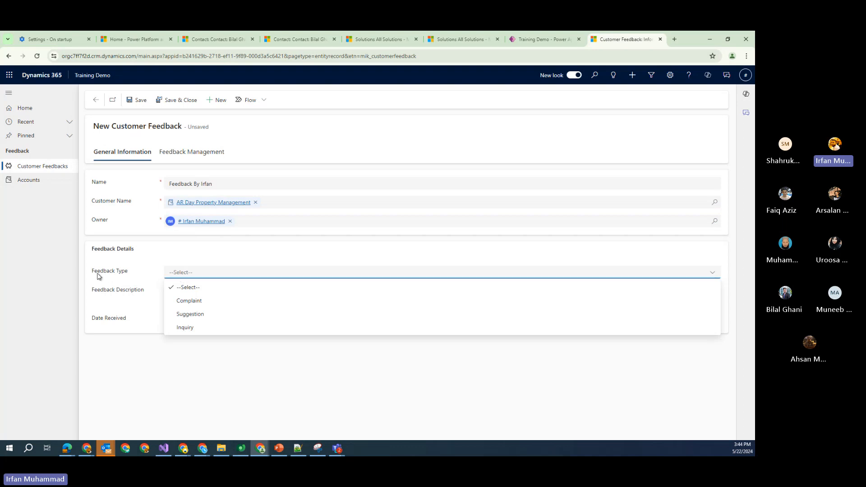
Set Feedback Type to Complaint, description 'Demo', and Date Received to May 22, 2024
left_click(199, 301)
left_click(195, 300)
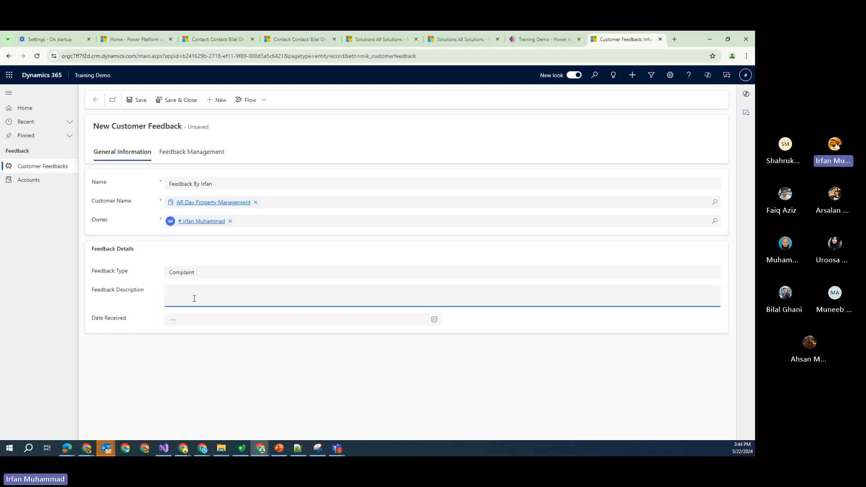
type("Demo")
left_click(433, 322)
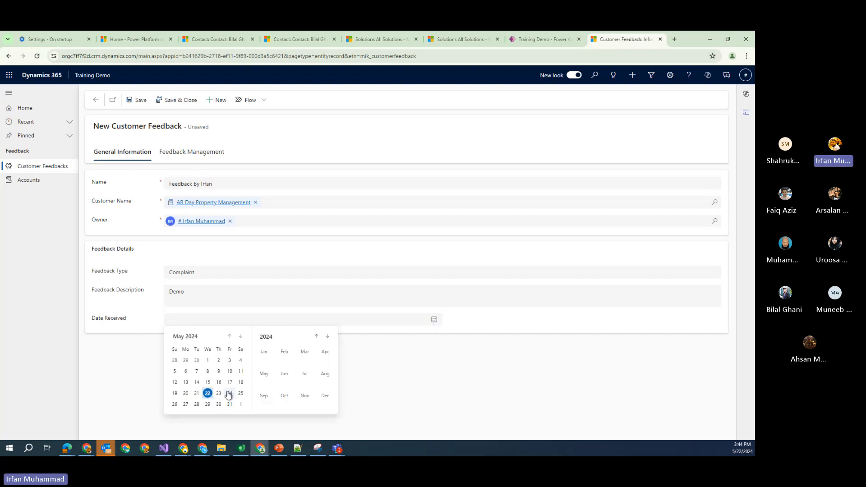
double_click(208, 393)
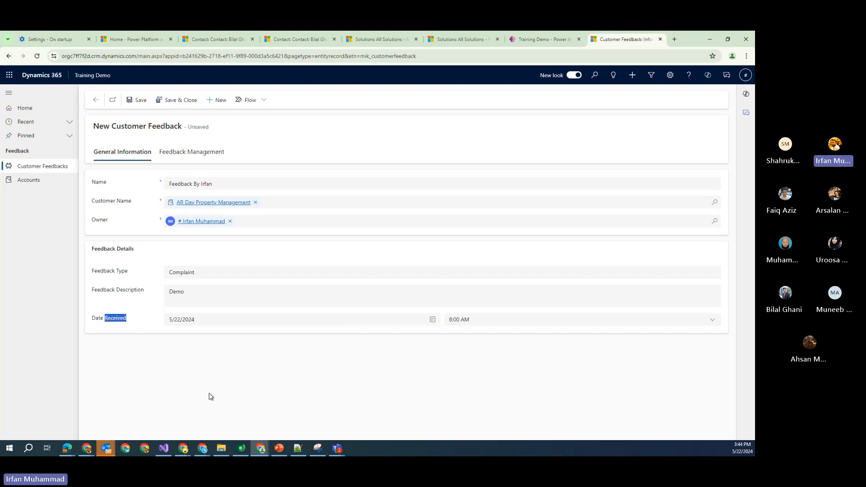
Review Feedback Type, Feedback Status (In Progress) and Followup Date, then save the record
left_click(189, 157)
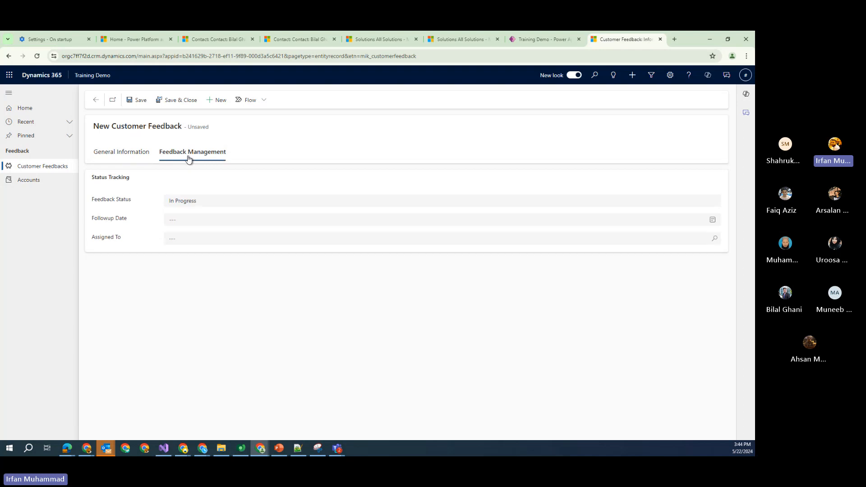
left_click(128, 157)
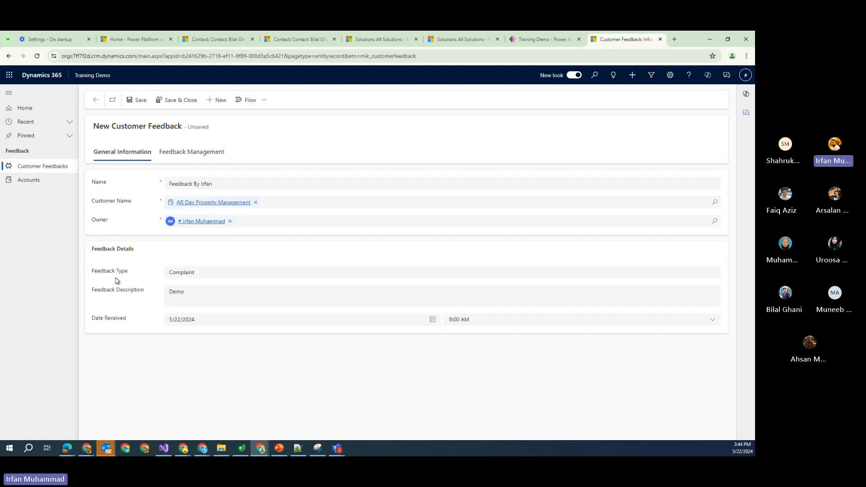
left_click(218, 273)
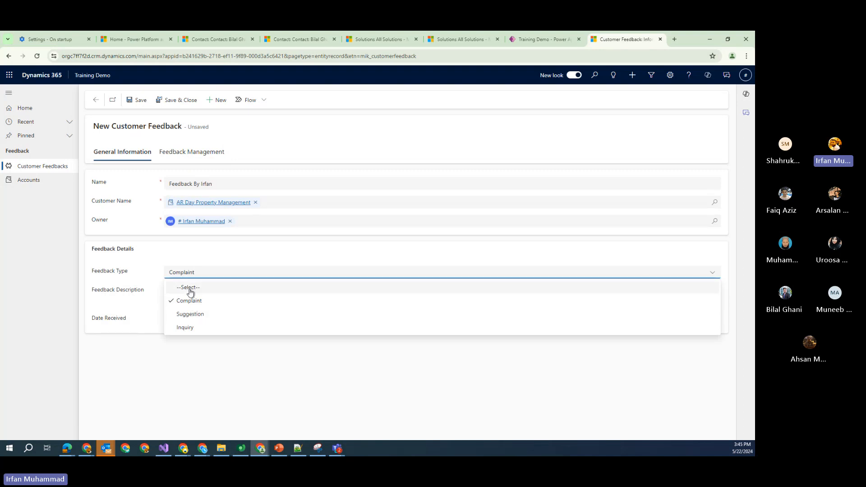
left_click(183, 272)
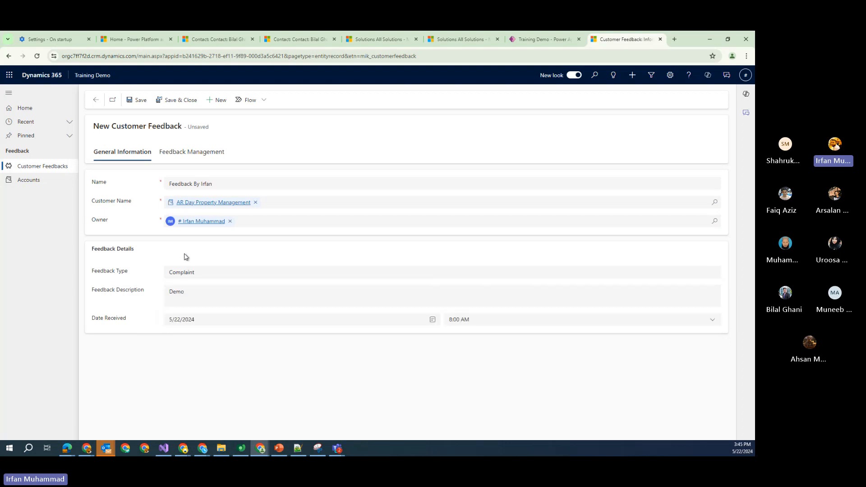
left_click(190, 153)
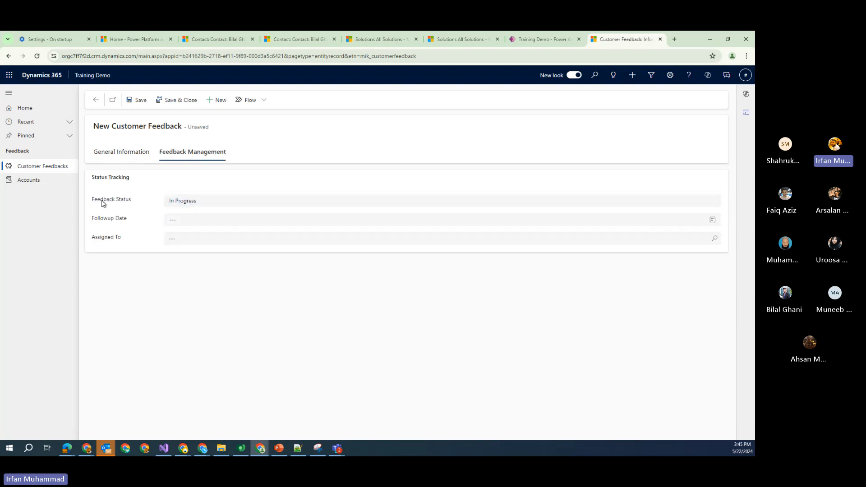
left_click(214, 204)
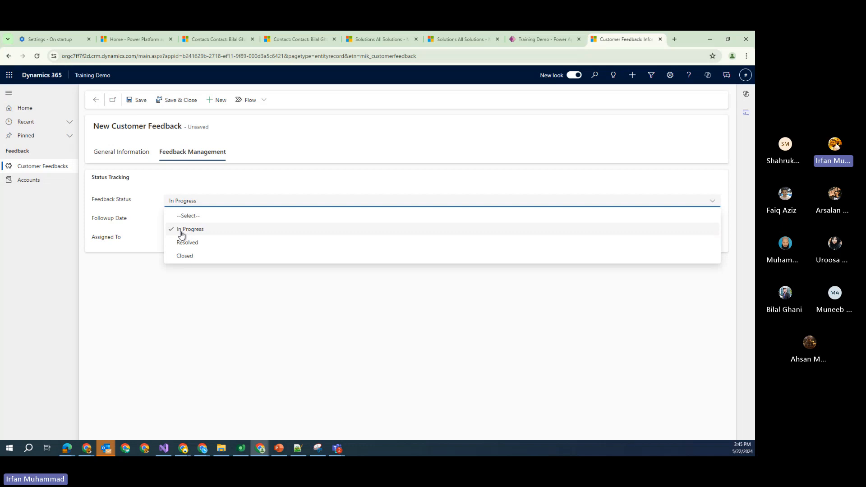
left_click(182, 334)
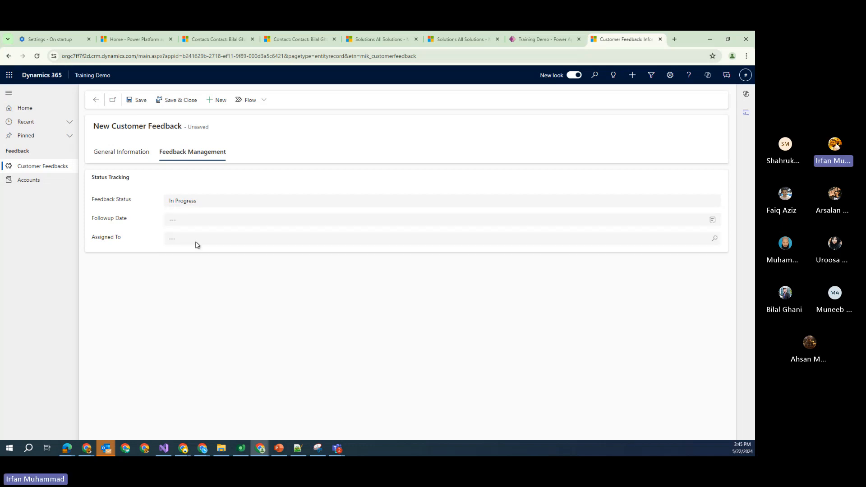
left_click(198, 221)
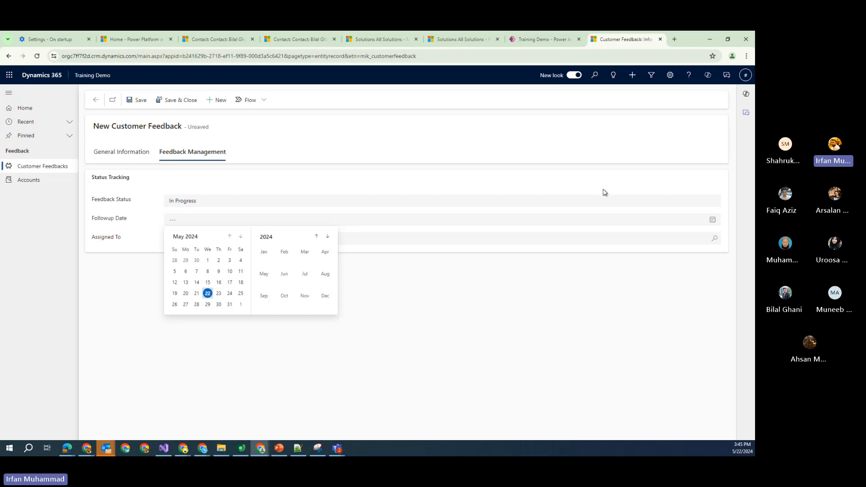
left_click(129, 155)
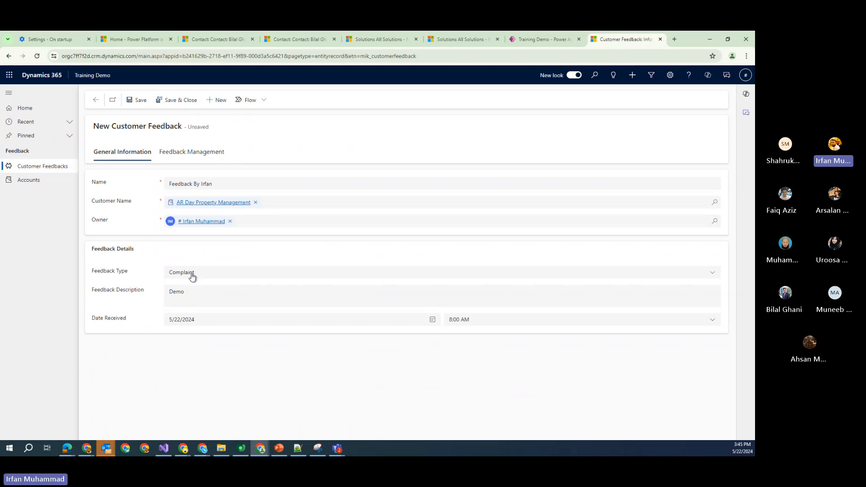
left_click(194, 155)
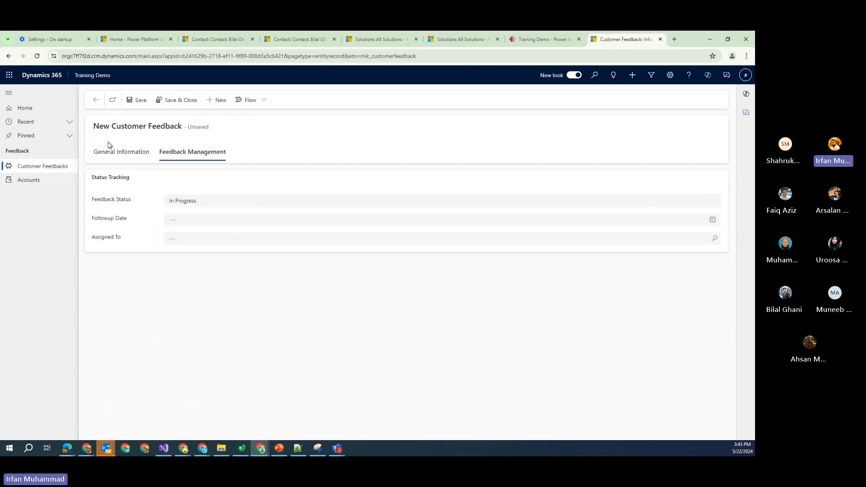
left_click(137, 100)
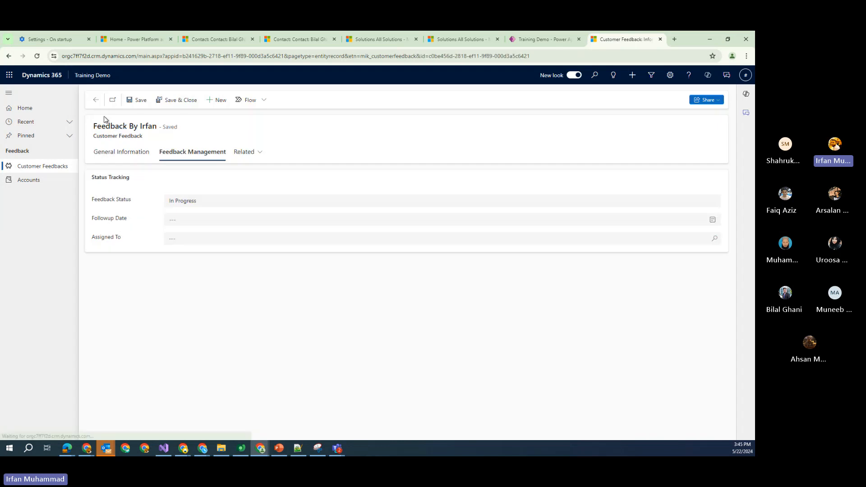
Confirm the saved feedback in Active Customer Feedbacks, then return to the Training Demo designer
left_click(118, 155)
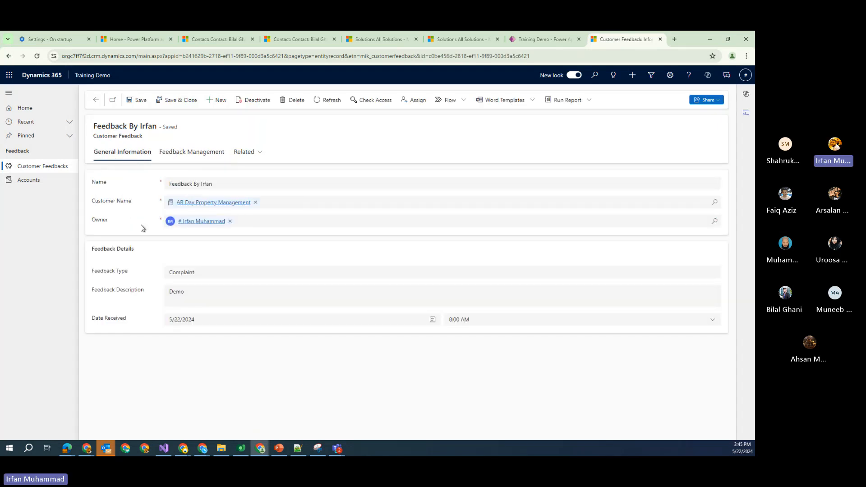
left_click(95, 99)
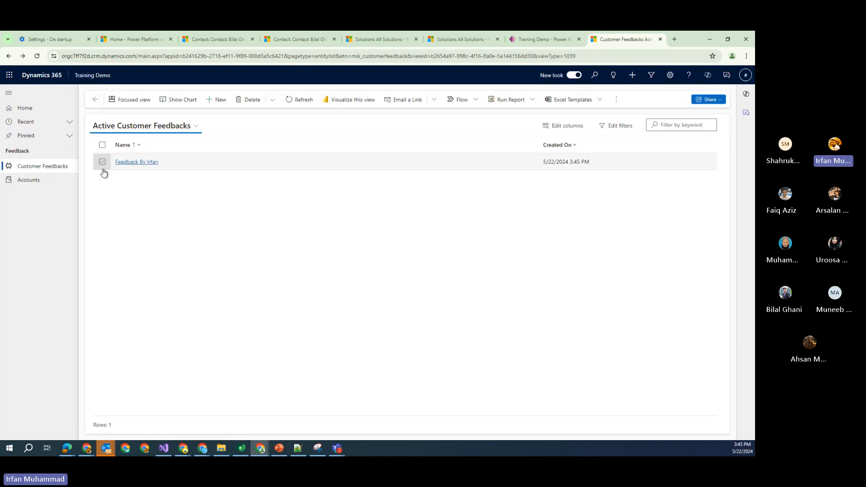
left_click(126, 162)
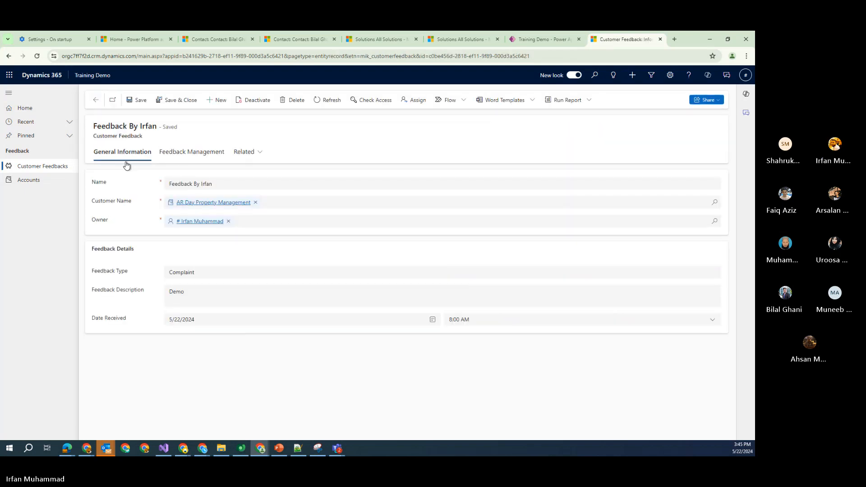
left_click(95, 102)
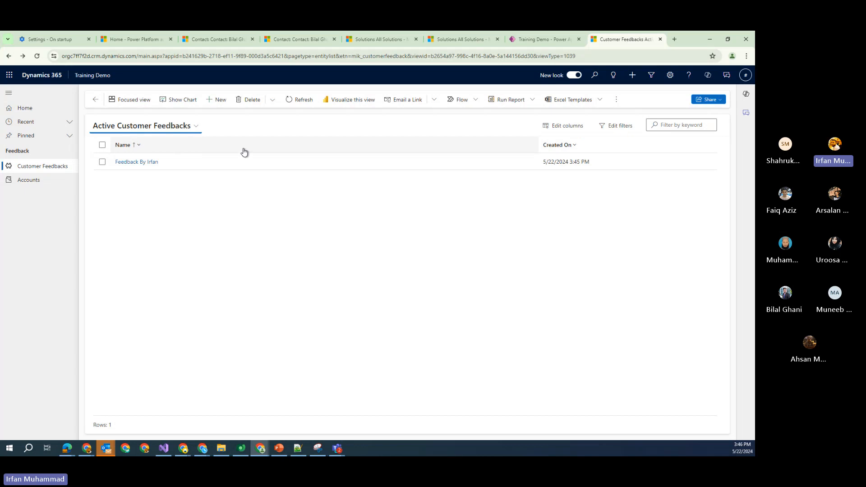
left_click(50, 168)
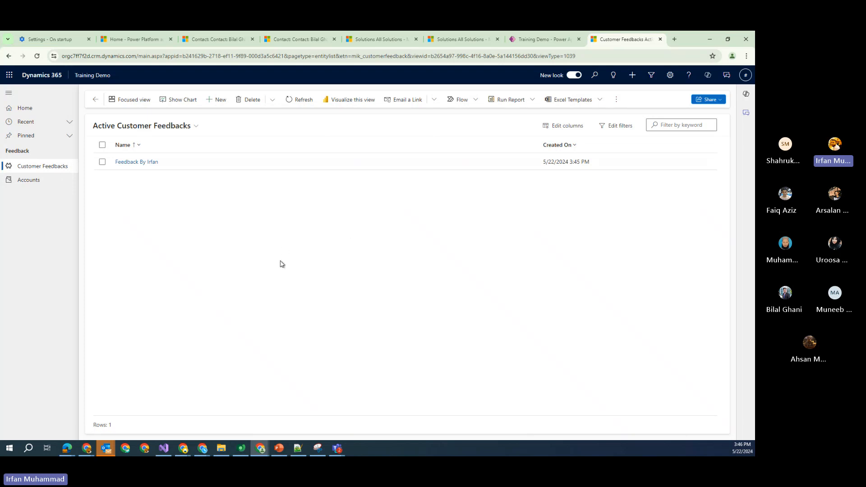
left_click(535, 41)
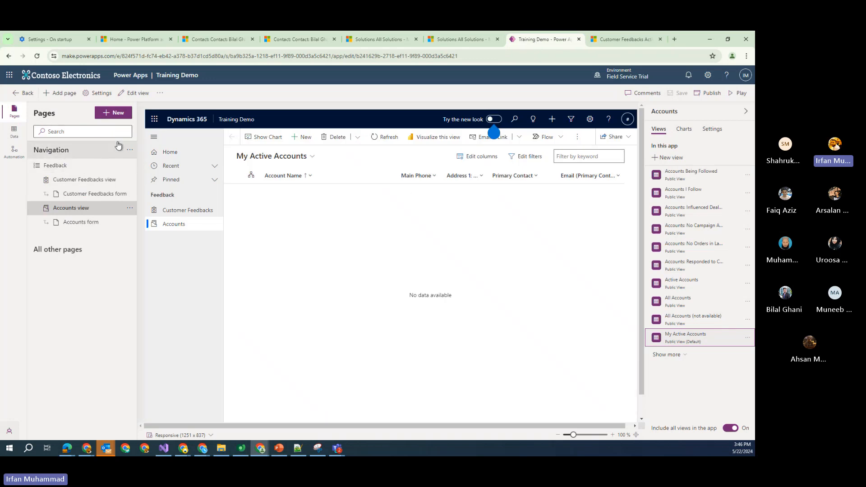
Open the Customer Feedback table's Active Customer Feedbacks view in the view designer
left_click(26, 95)
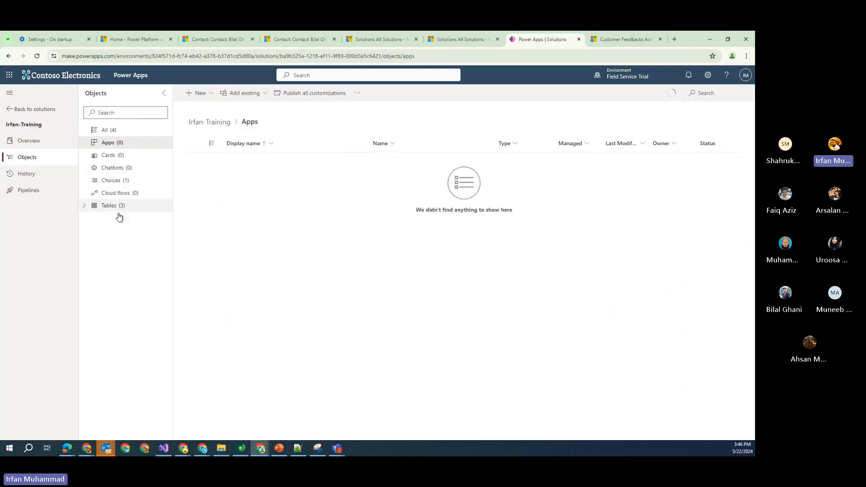
left_click(93, 208)
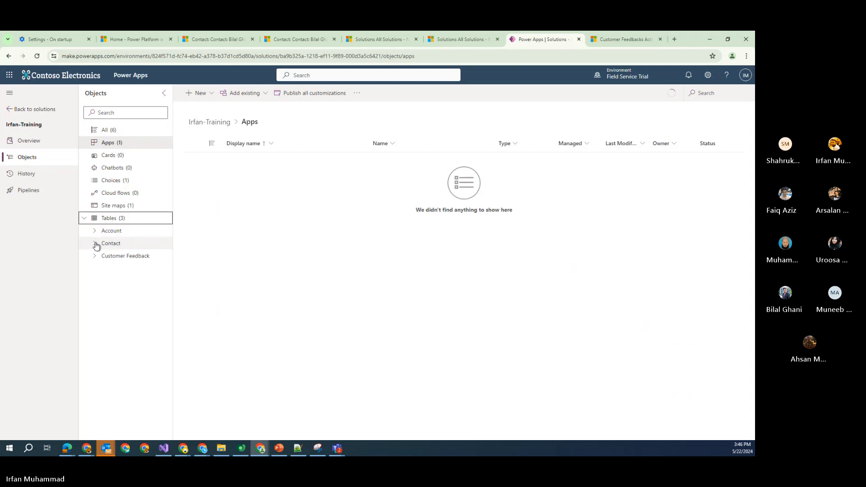
left_click(95, 245)
left_click(96, 245)
left_click(95, 256)
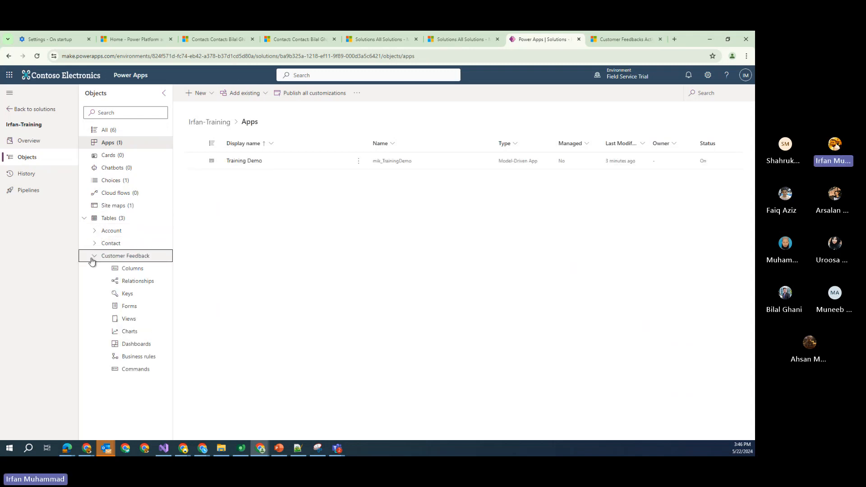
left_click(129, 319)
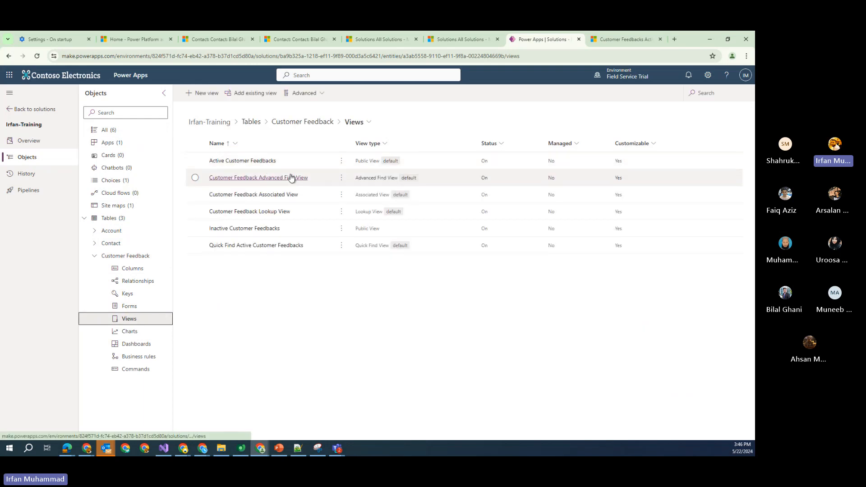
left_click(253, 161)
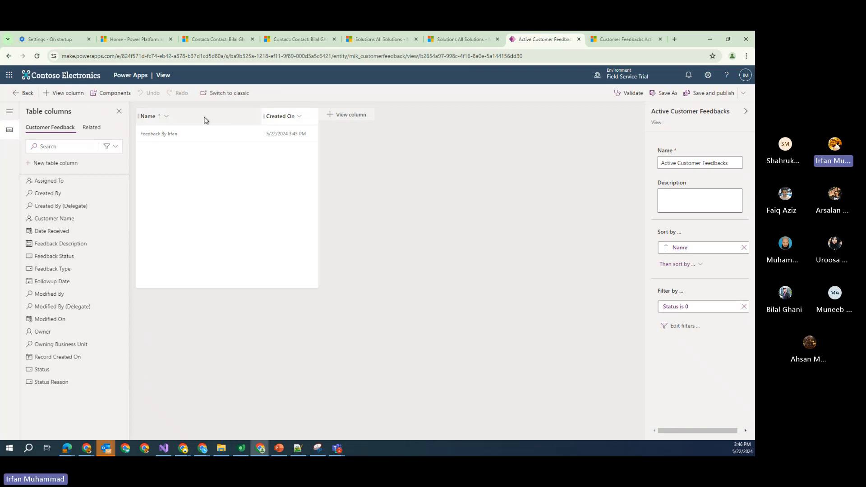
Add Customer Name, Feedback Status, Feedback Type, Followup Date and Date Received columns
left_click(335, 116)
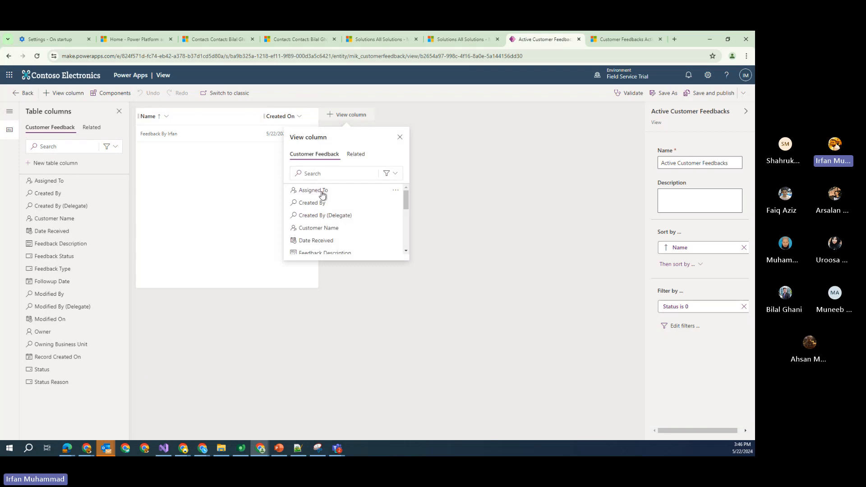
mouse_move(322, 189)
left_click(342, 228)
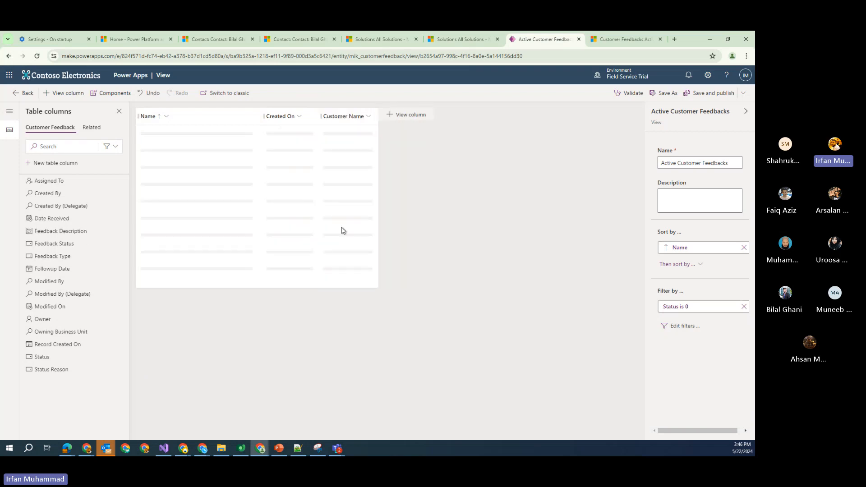
left_click(408, 116)
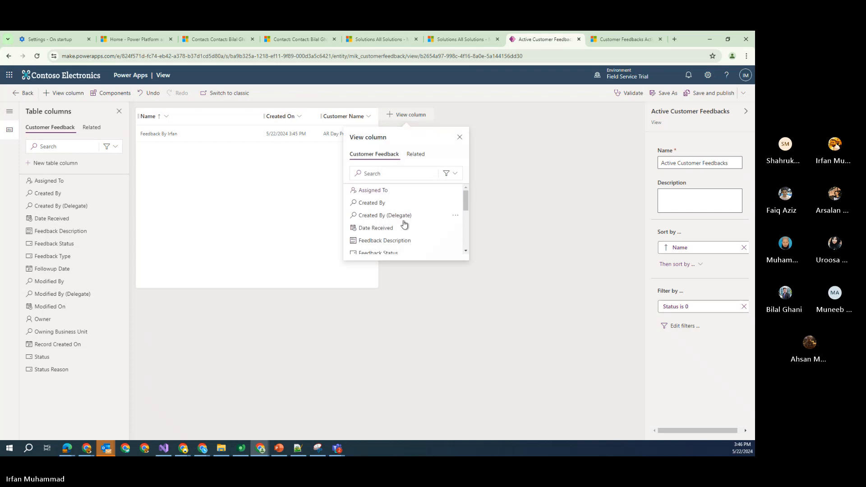
scroll(403, 237, "down", 2)
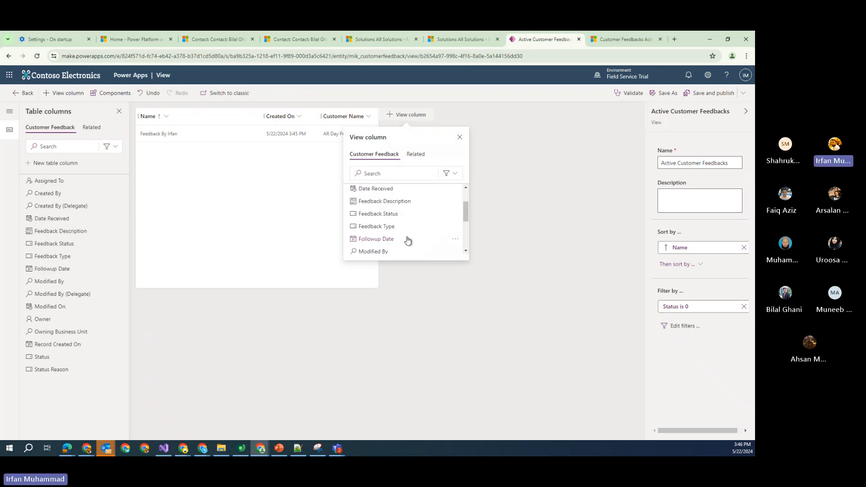
left_click(397, 214)
left_click(460, 114)
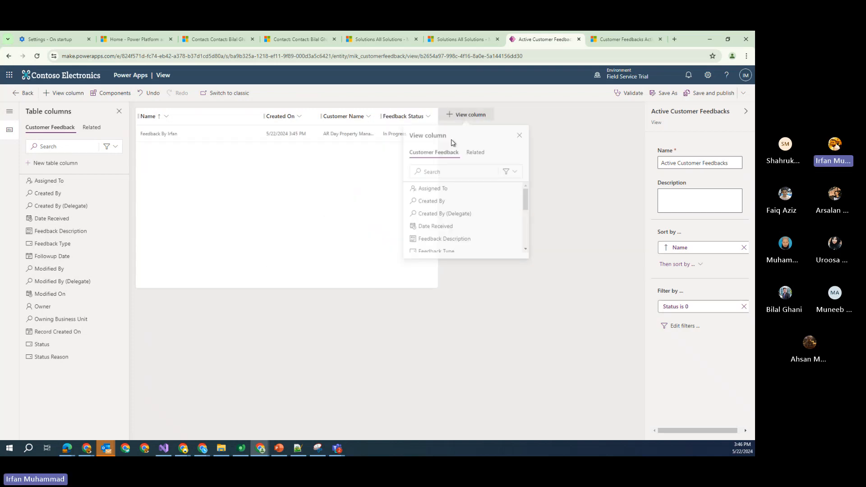
scroll(448, 217, "down", 2)
left_click(451, 216)
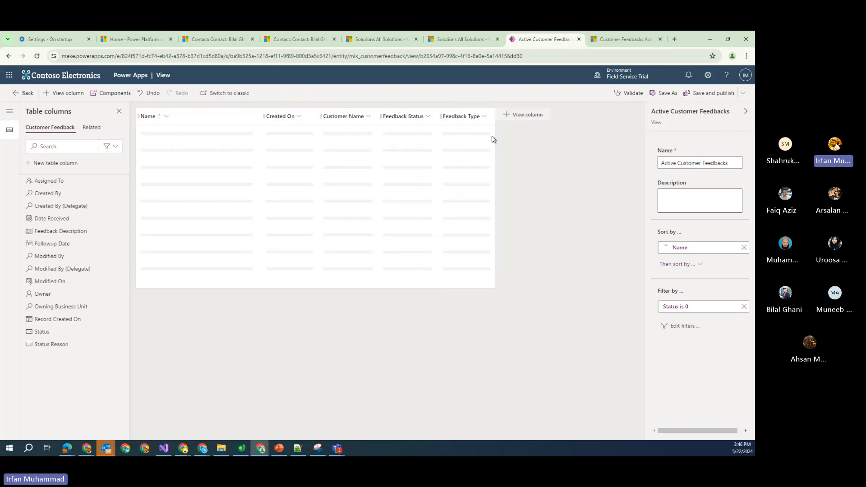
left_click(518, 118)
scroll(510, 217, "down", 2)
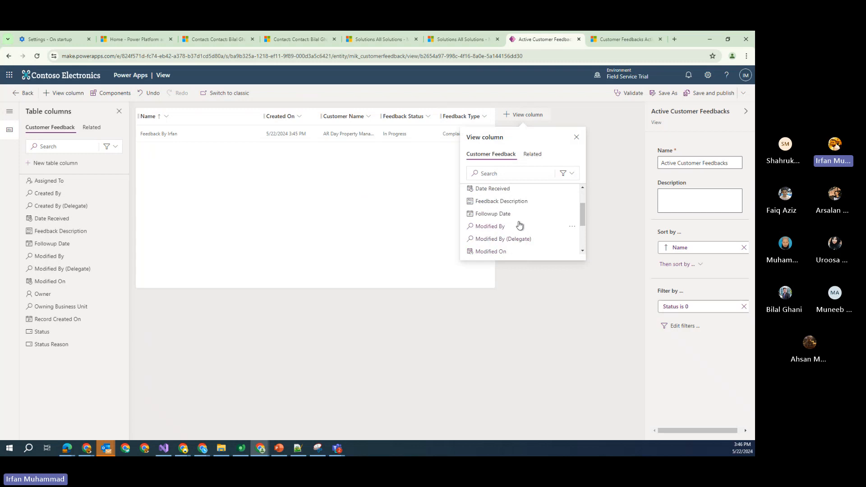
left_click(517, 220)
left_click(571, 116)
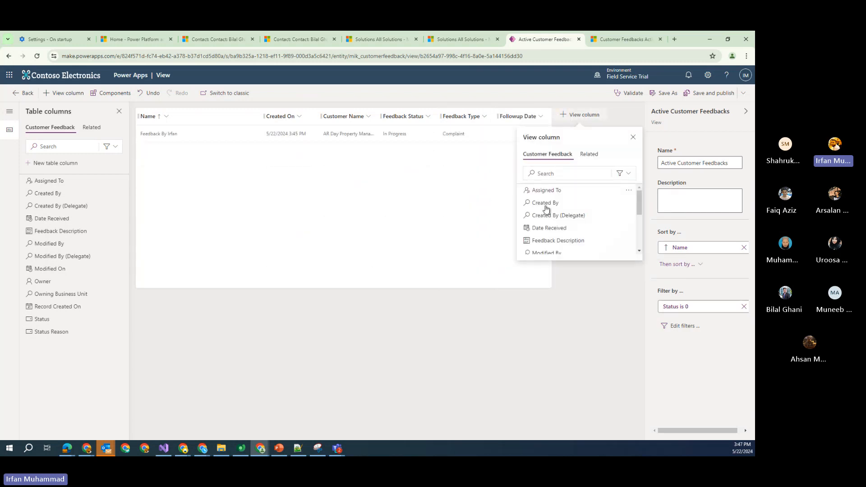
left_click(588, 228)
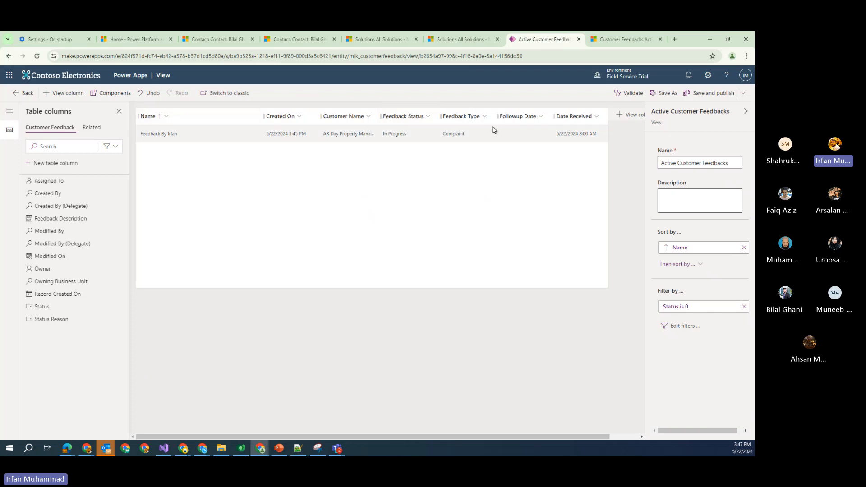
Move the Created On column to the last position, after Date Received
left_click(300, 117)
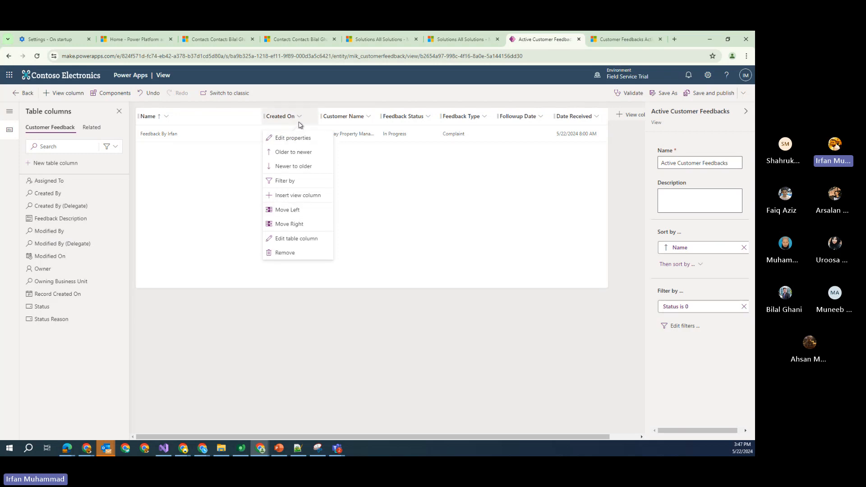
left_click(308, 225)
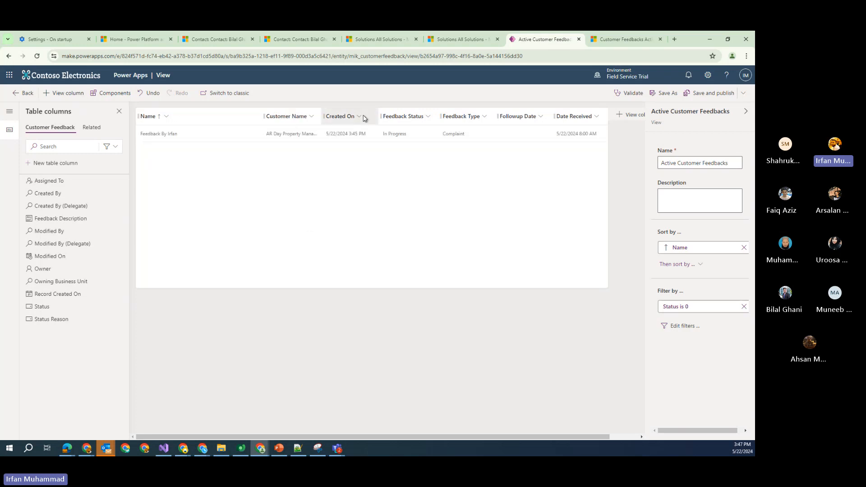
left_click(359, 117)
left_click_drag(361, 117, 573, 120)
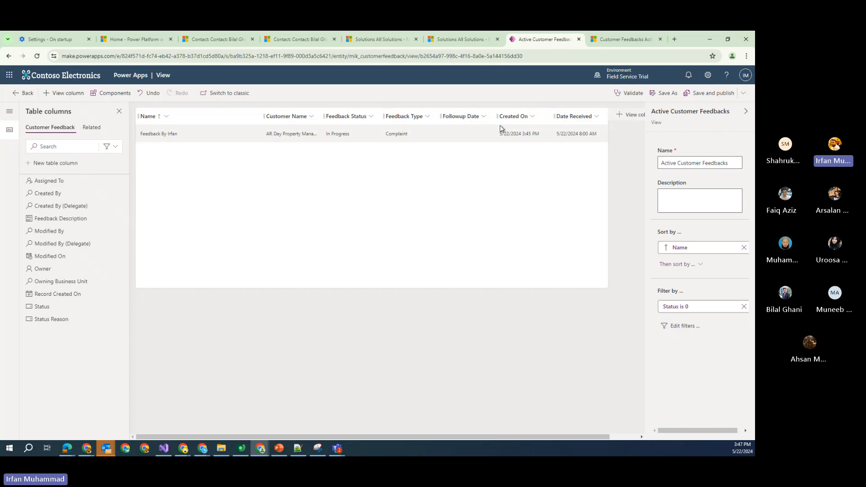
left_click_drag(509, 121, 572, 118)
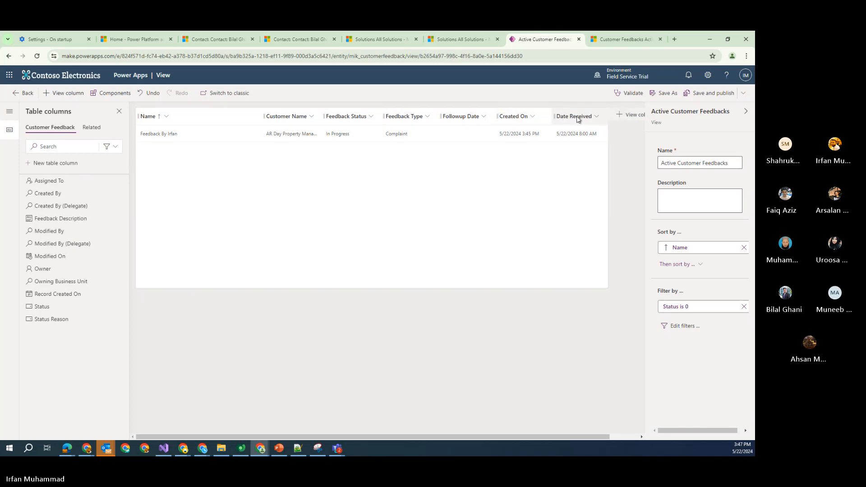
left_click_drag(513, 116, 508, 149)
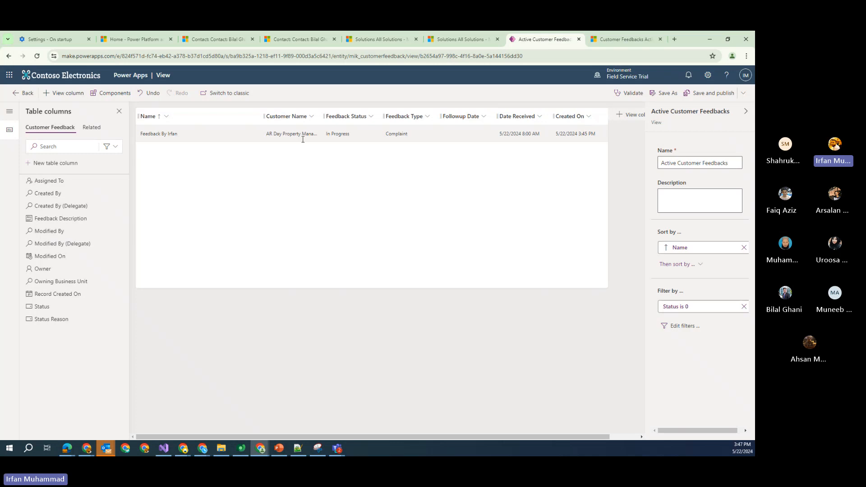
left_click(588, 117)
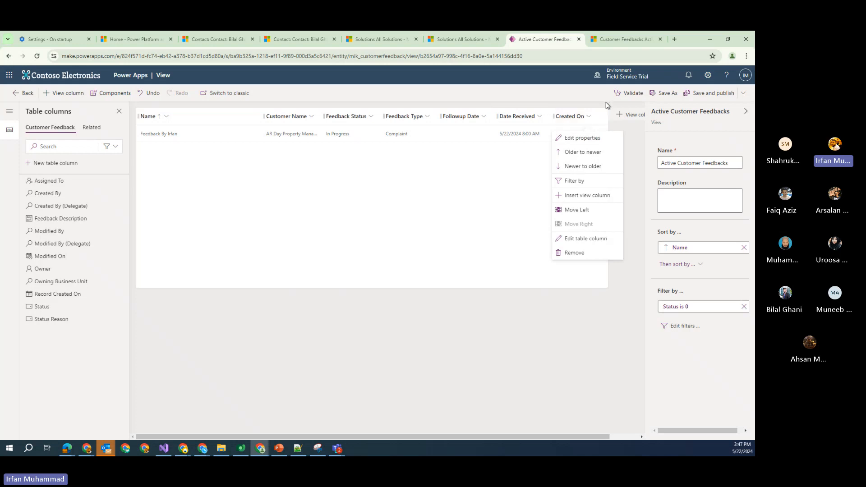
Sort the view by Created On, newer to older, then save and publish it
left_click(583, 166)
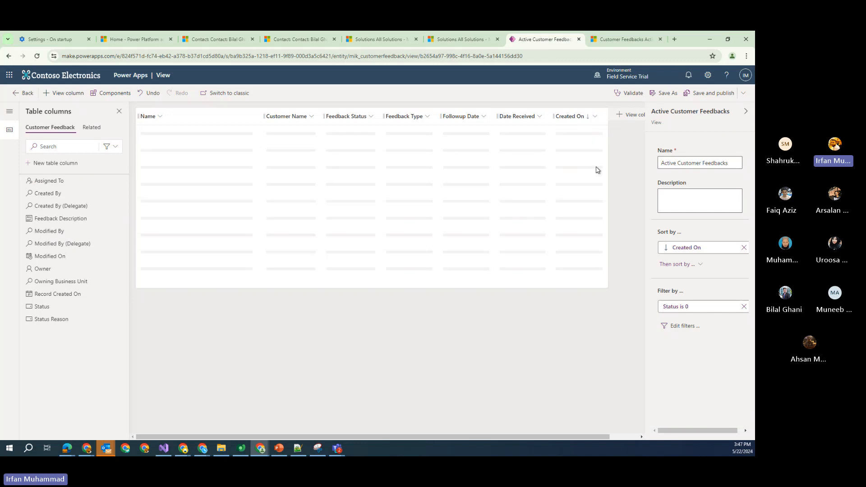
left_click(597, 119)
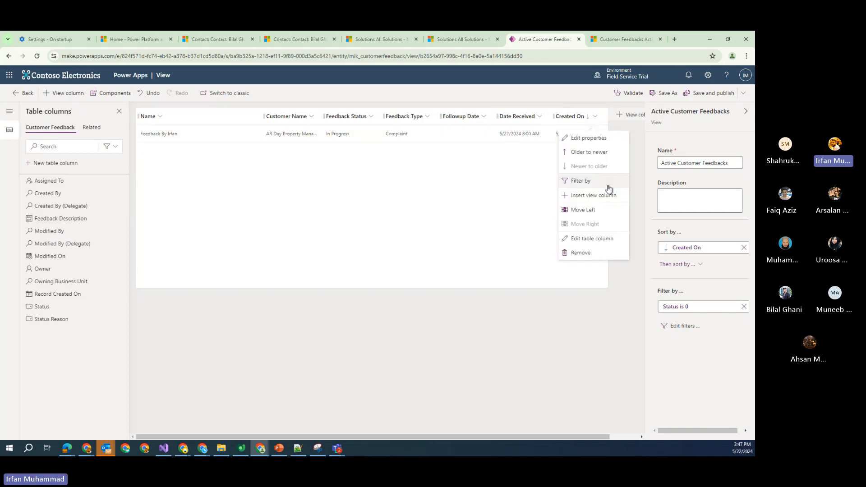
left_click(487, 200)
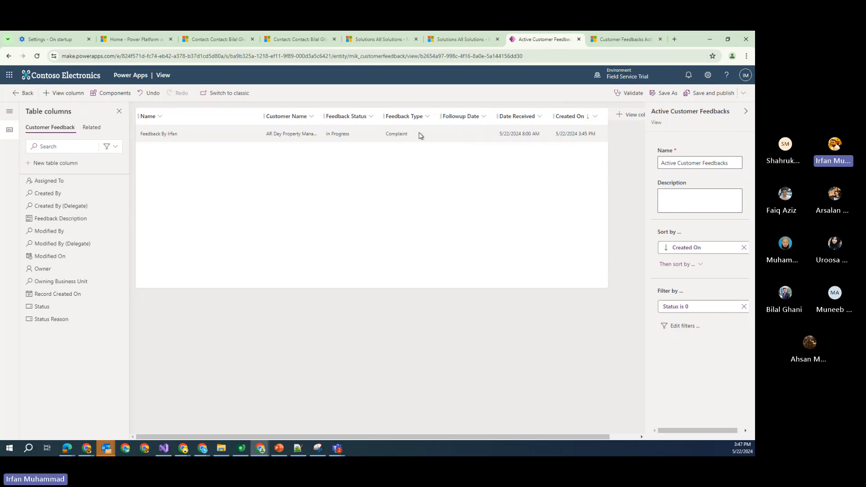
left_click(372, 118)
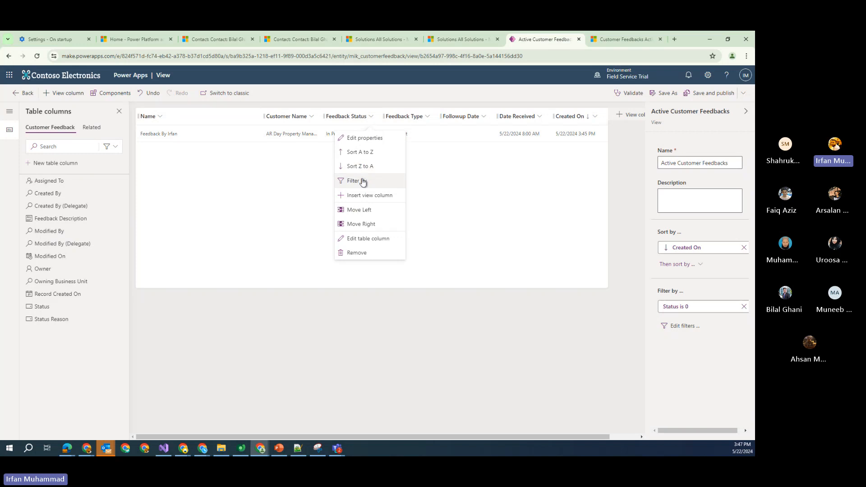
left_click(493, 190)
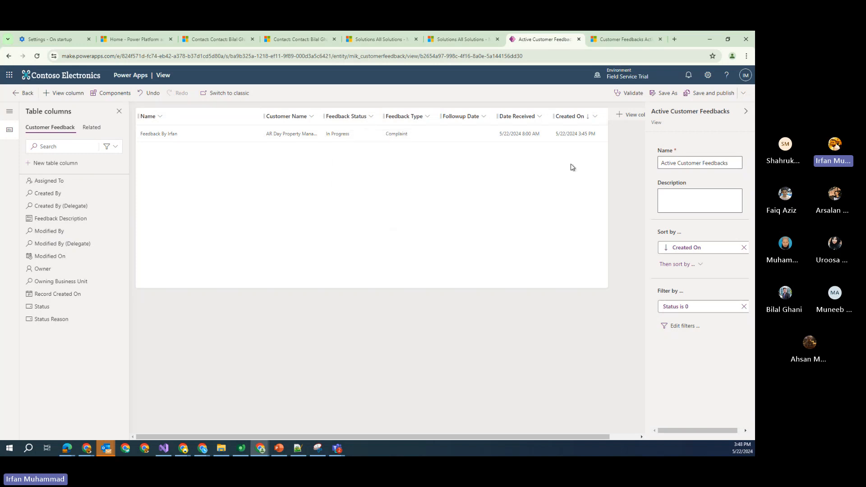
left_click(717, 95)
Refresh the Active Customer Feedbacks list to confirm the published columns appear, then return to the view designer
left_click(625, 39)
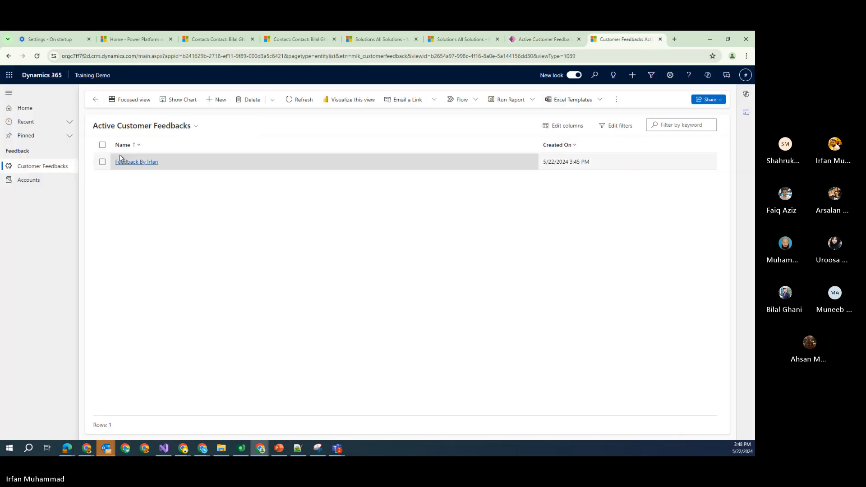
left_click(36, 57)
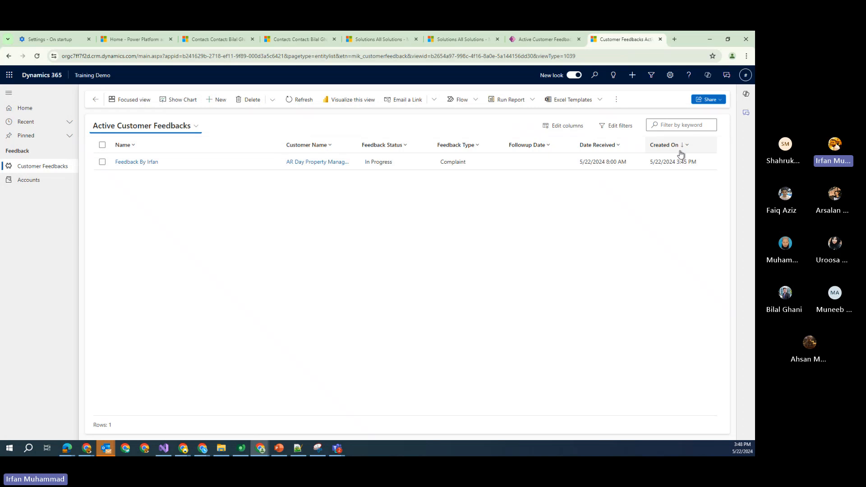
left_click(196, 127)
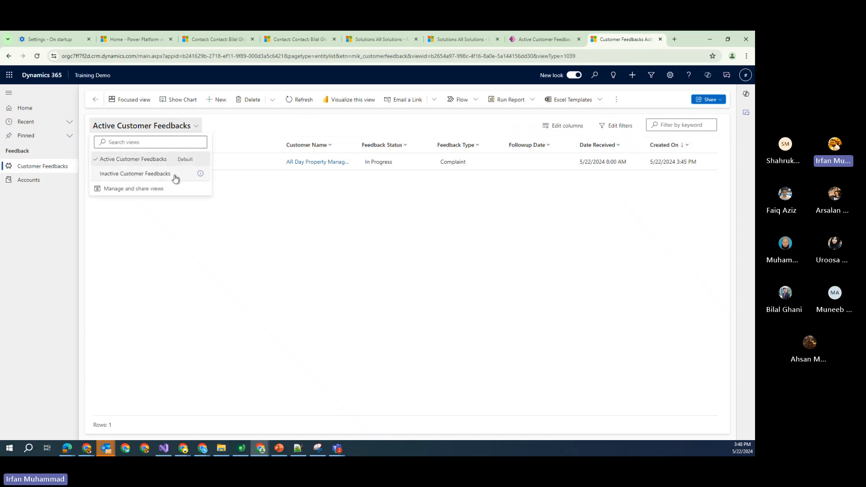
left_click(260, 246)
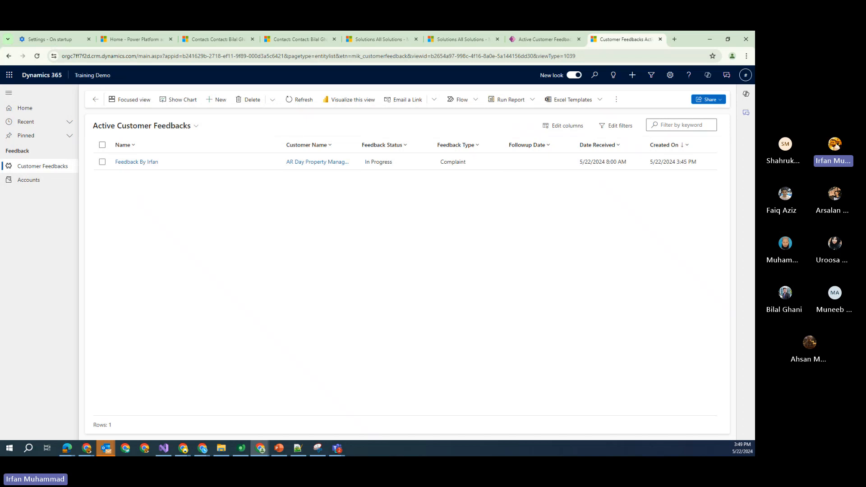
key("alt+Tab")
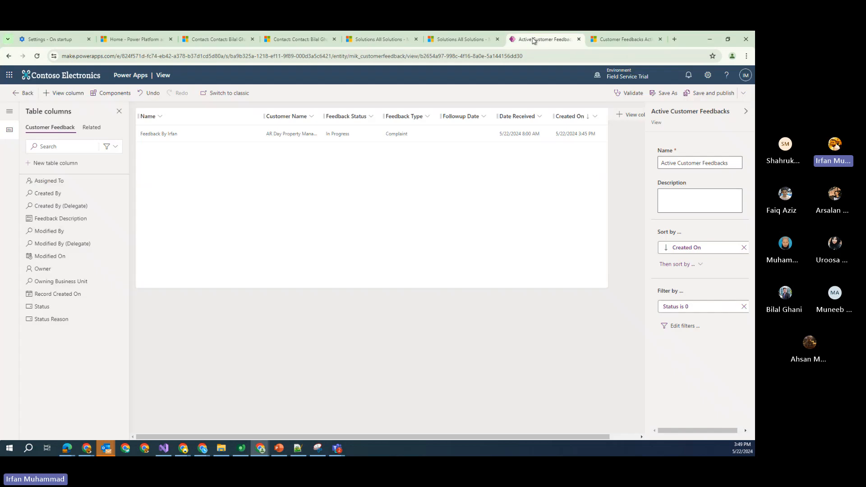
left_click(541, 39)
Open the Customer Feedback table's main Information form from Tables > Customer Feedback > Forms
left_click(23, 93)
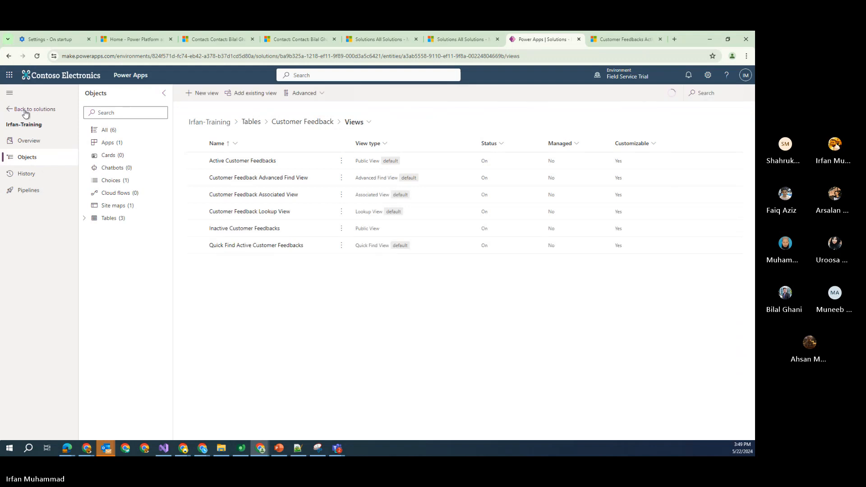
left_click(84, 220)
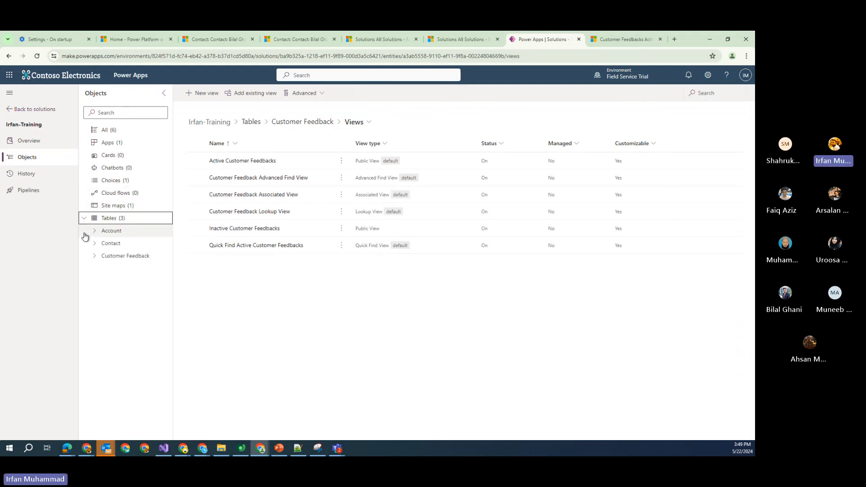
left_click(96, 256)
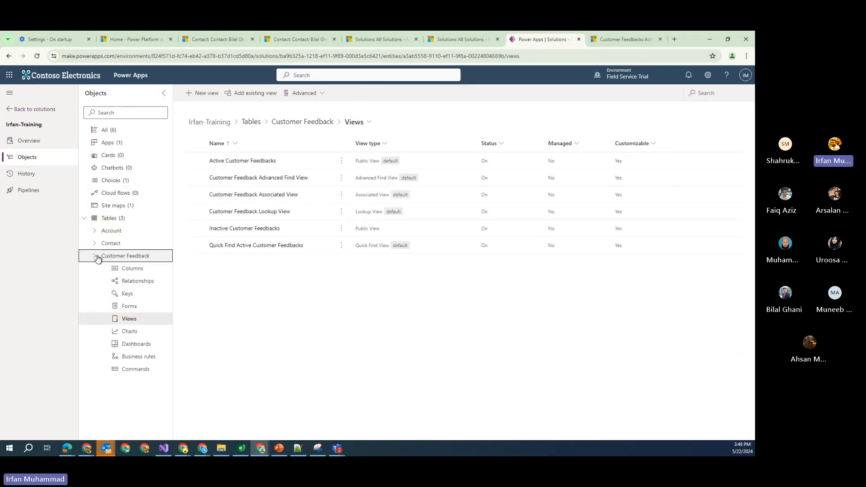
left_click(129, 306)
left_click(230, 181)
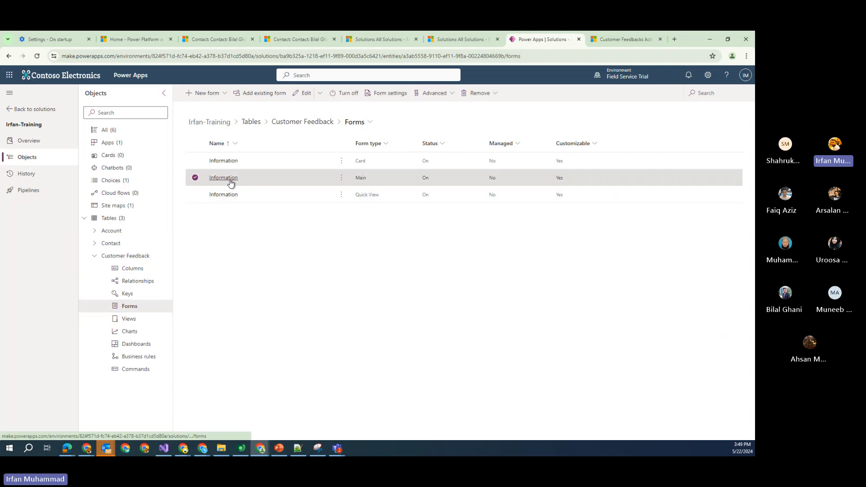
left_click(230, 179)
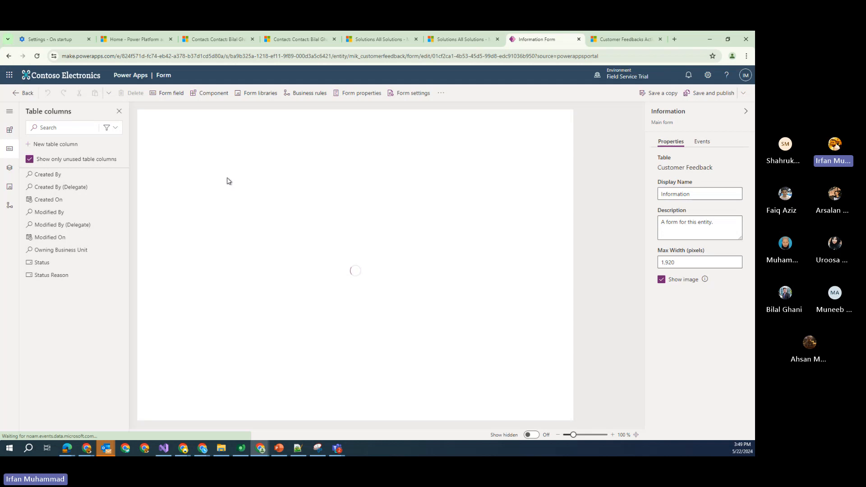
left_click(625, 40)
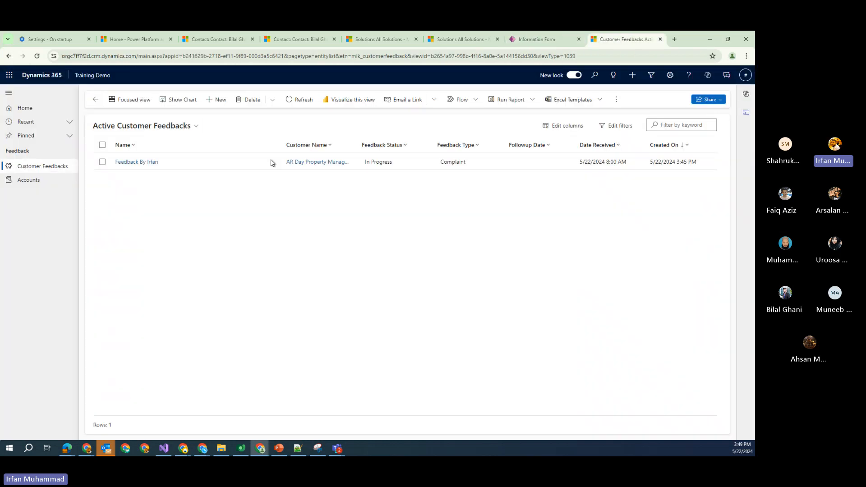
Start a new Customer Feedback record and check its Feedback Management and General Information sections
left_click(218, 102)
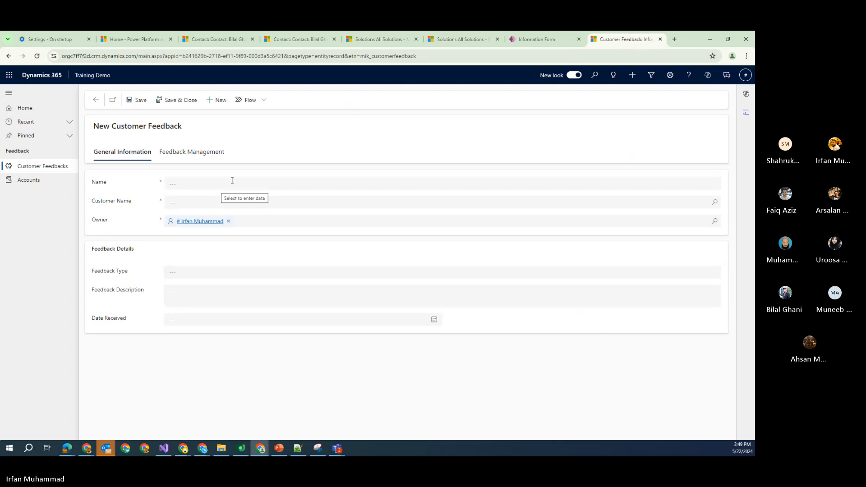
left_click(206, 153)
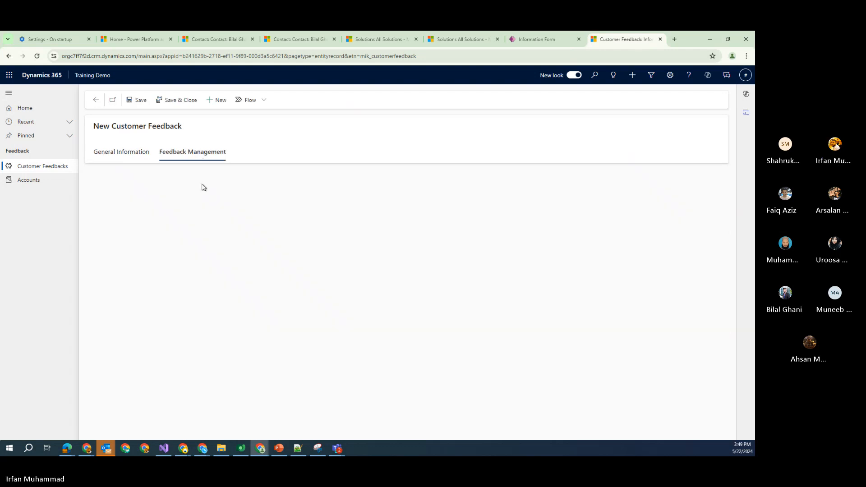
left_click(143, 154)
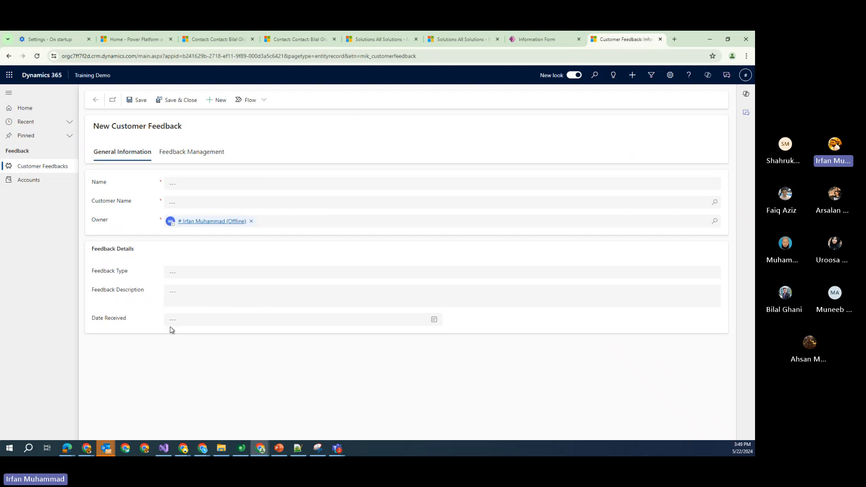
left_click(547, 47)
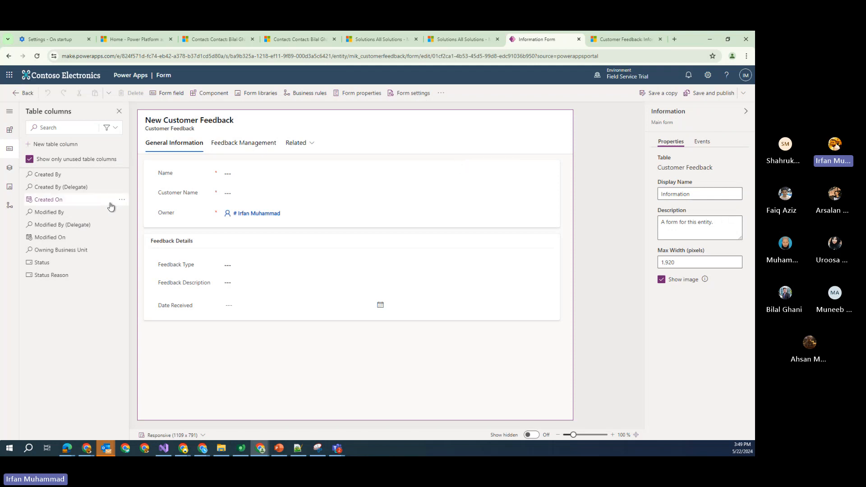
Show the form's Events settings and bring up the Add JavaScript Library dialog
left_click(701, 142)
left_click(698, 251)
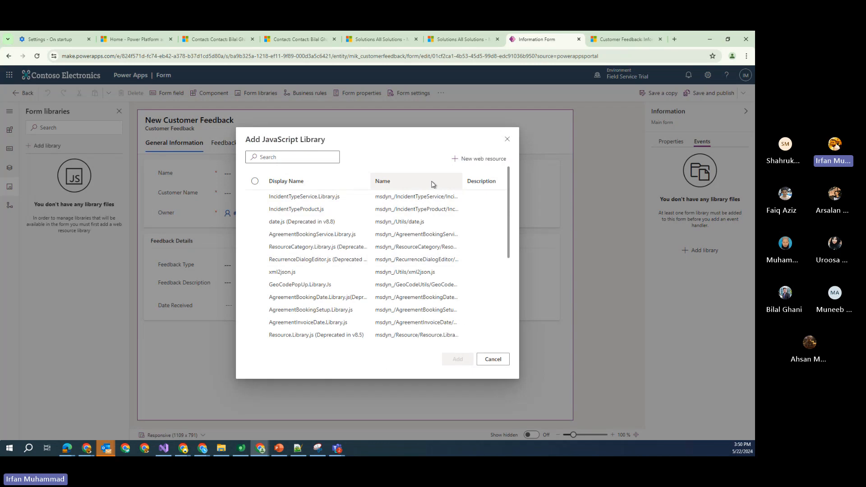
Start a new web resource by uploading Js_customization.js from the Downloads folder
left_click(475, 166)
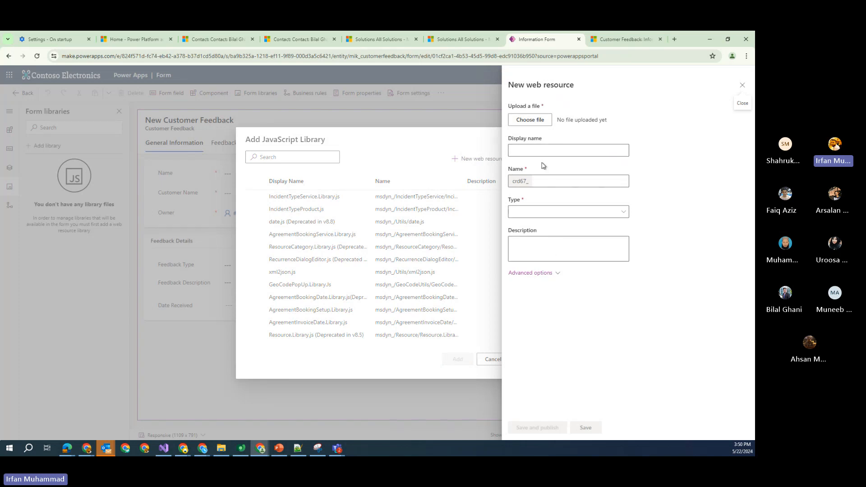
key("alt+Tab")
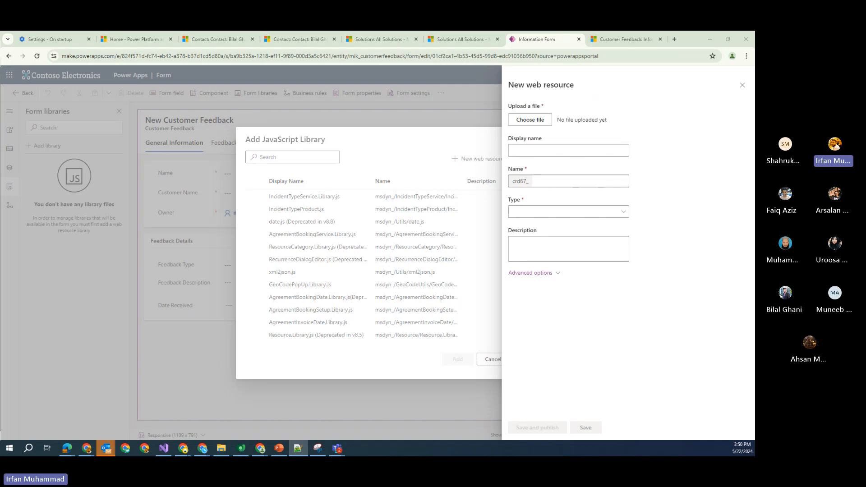
left_click(514, 123)
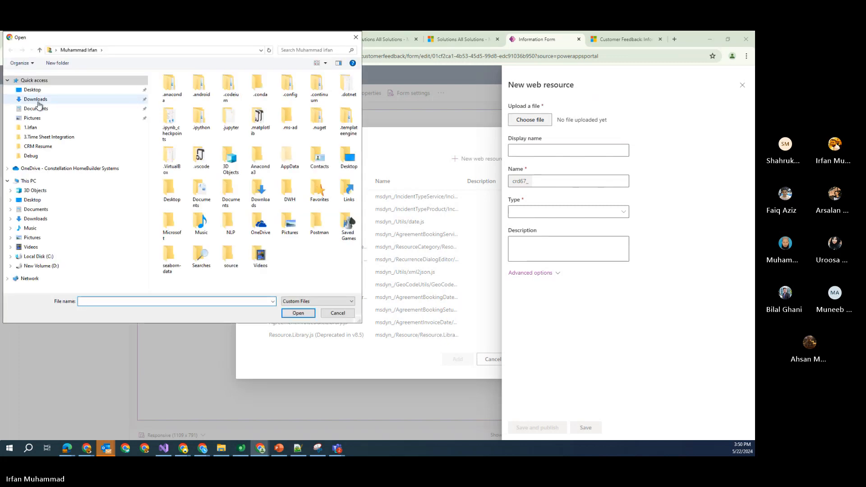
left_click(36, 100)
double_click(182, 97)
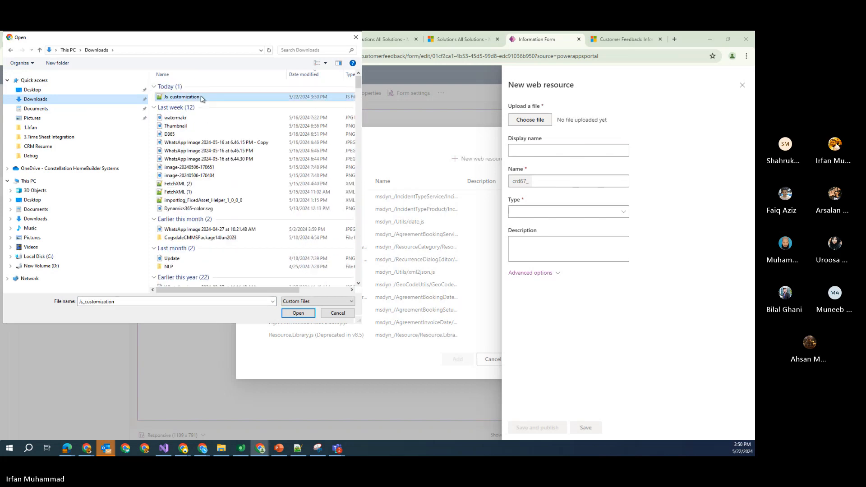
Enter display name Training_JS_Customization, then close the web resource panel without saving
left_click(572, 148)
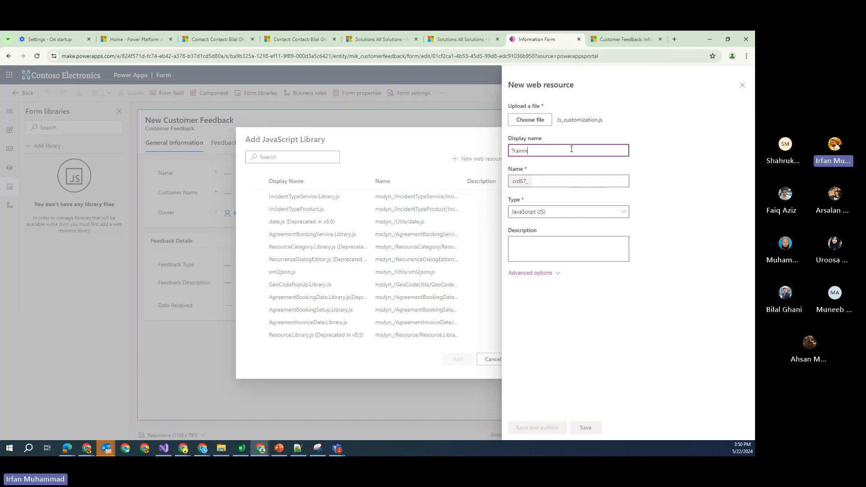
type("Training_JS_Customizati")
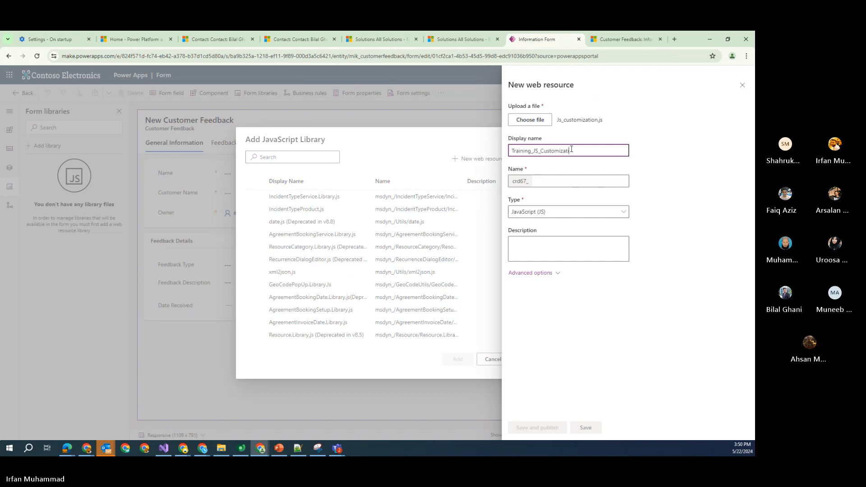
type("on")
key("Tab")
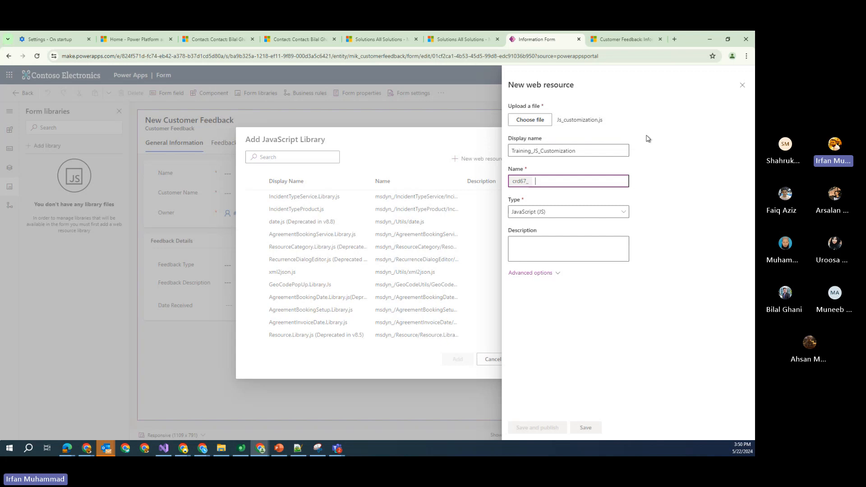
left_click(744, 86)
Cancel the Add JavaScript Library dialog and leave the form designer for the forms list
left_click(503, 360)
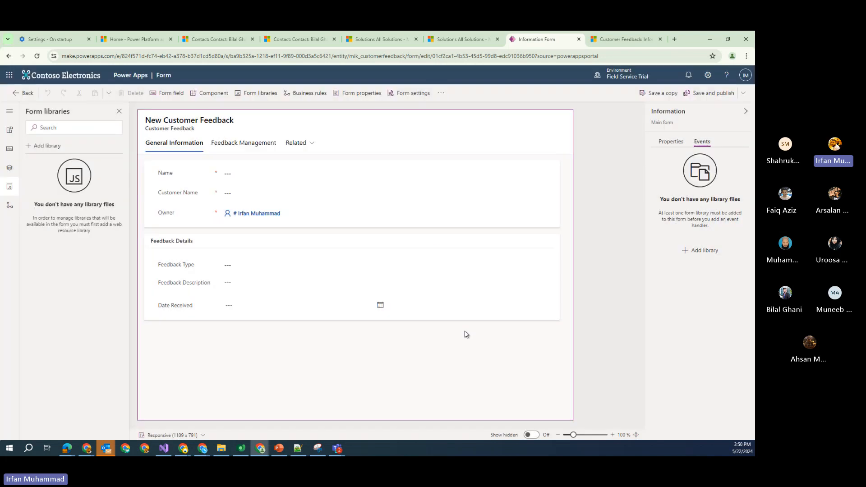
left_click(26, 97)
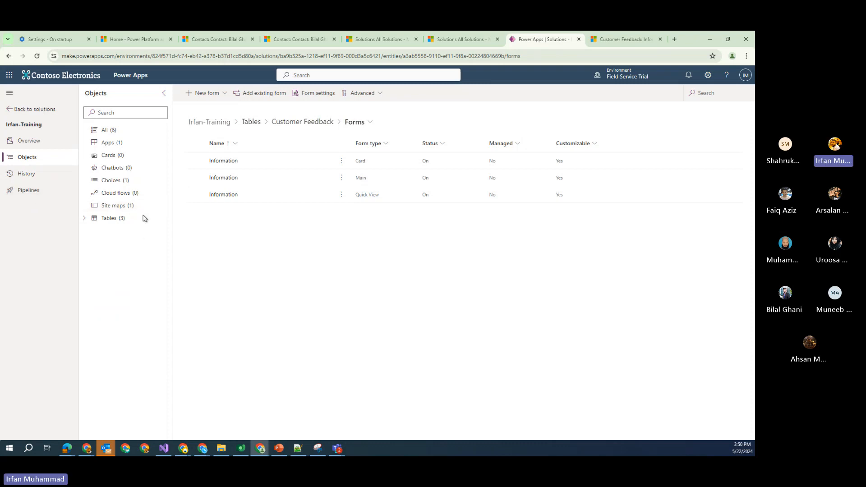
left_click(224, 93)
left_click(189, 295)
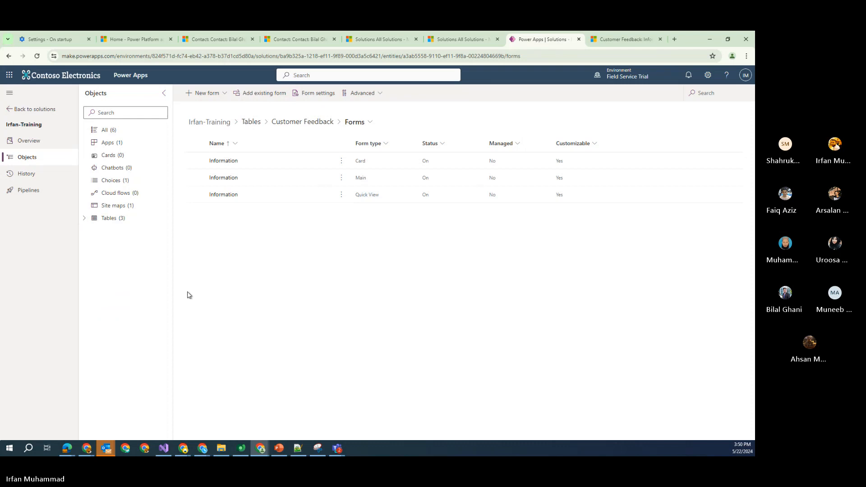
From the solution's Tables list, choose New > More > Web resource
left_click(87, 219)
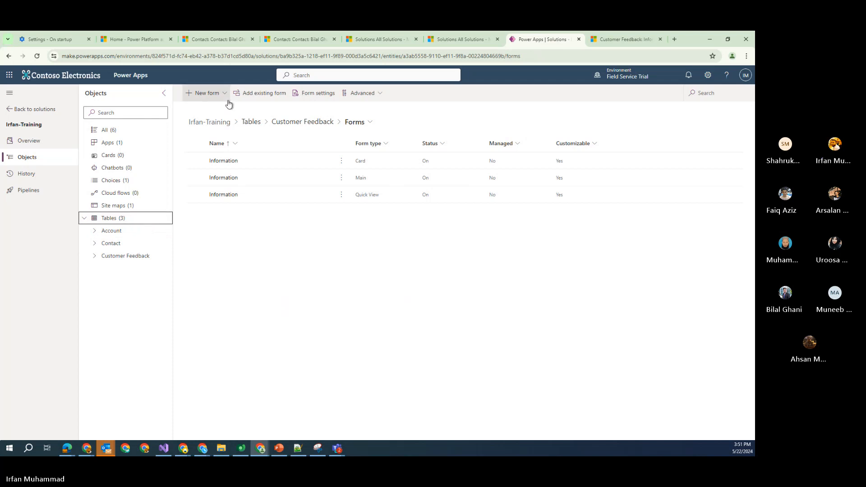
left_click(118, 218)
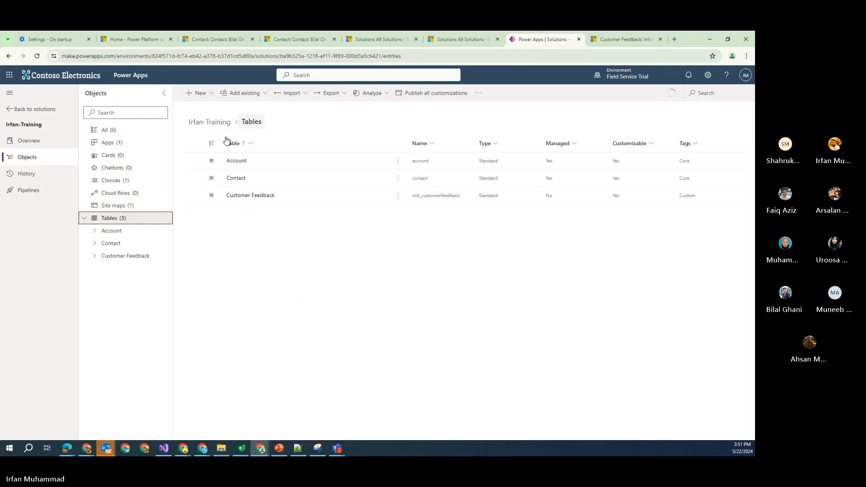
left_click(211, 94)
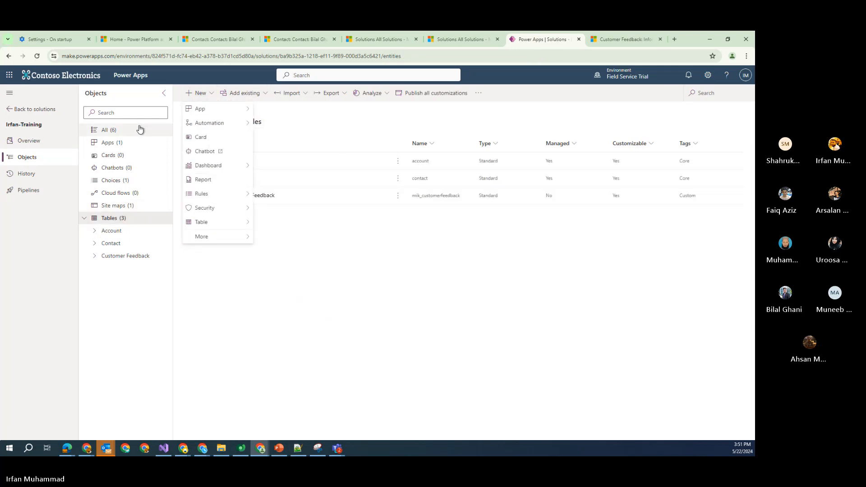
mouse_move(221, 243)
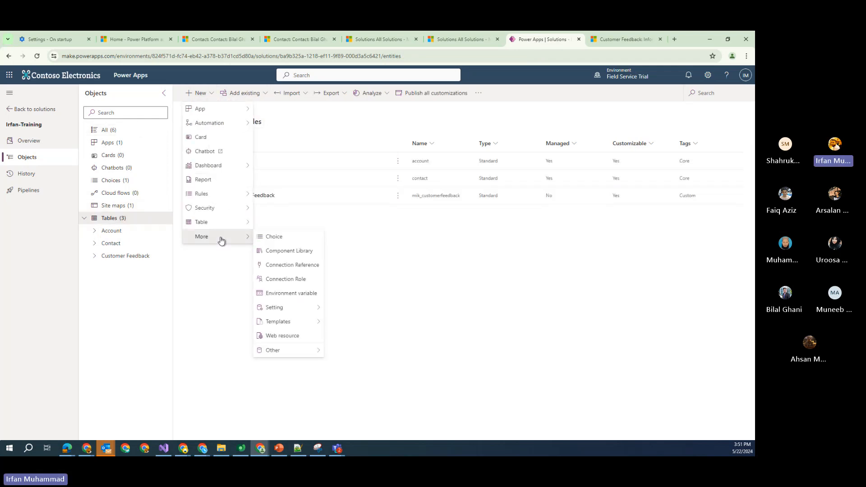
left_click(277, 336)
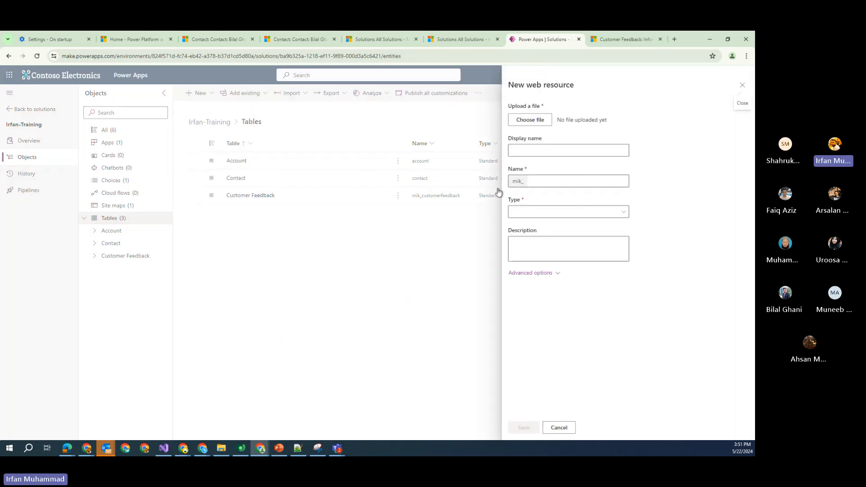
Upload Js_customization.js and set the display name to Training_JS_Customization
double_click(524, 182)
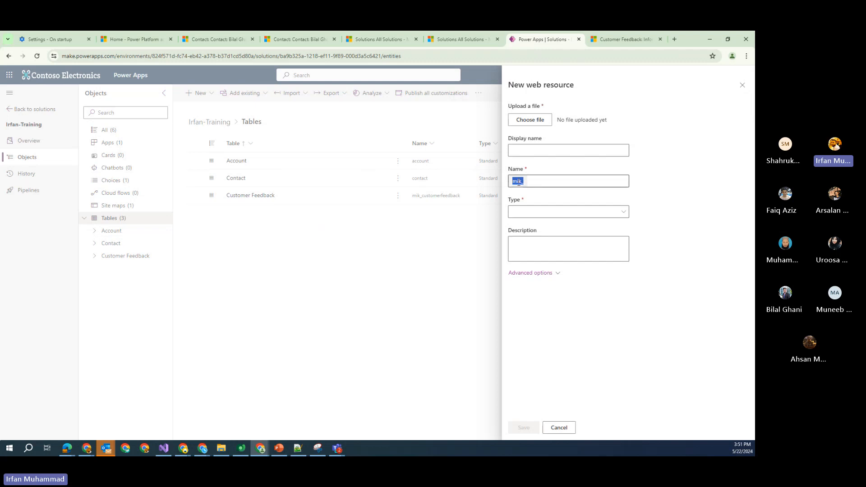
left_click(532, 121)
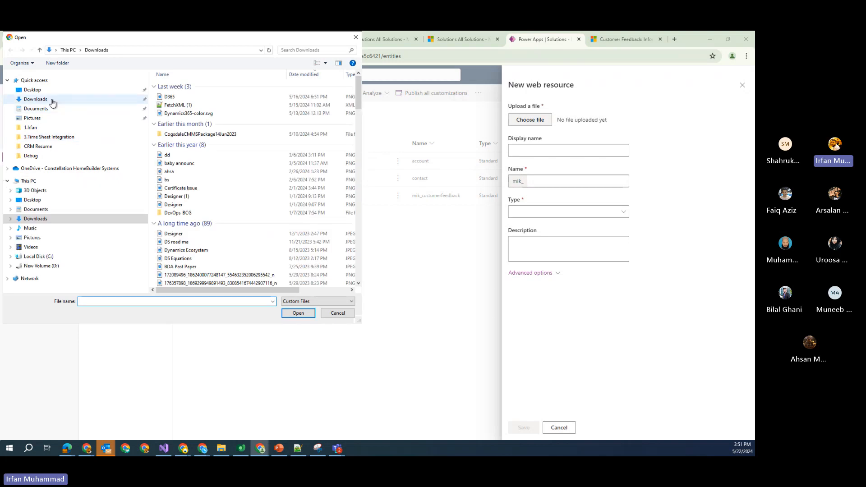
double_click(189, 96)
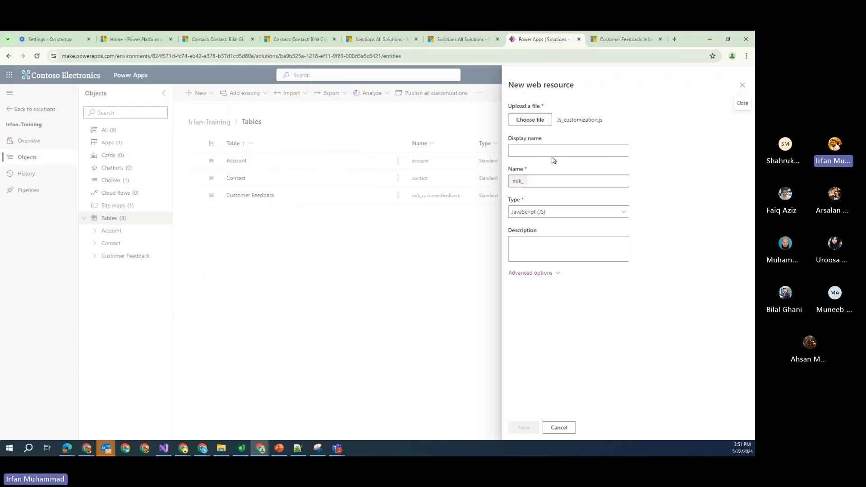
left_click(552, 151)
type("Training")
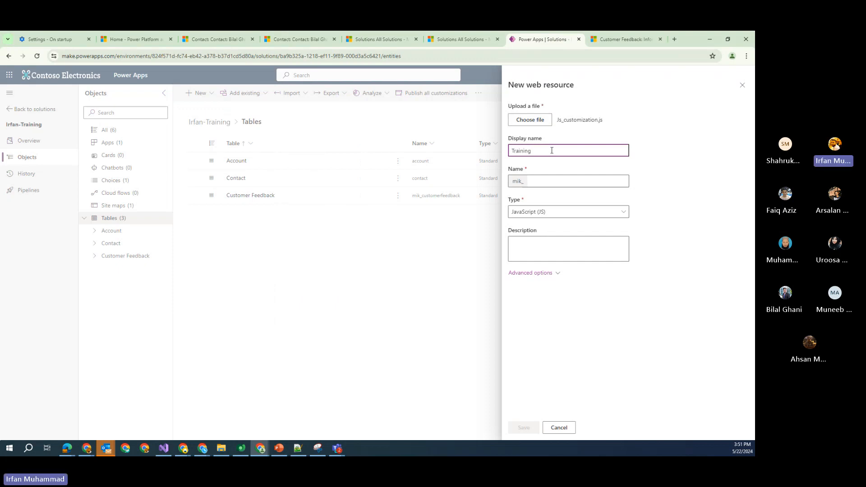
type("_JS_Cus")
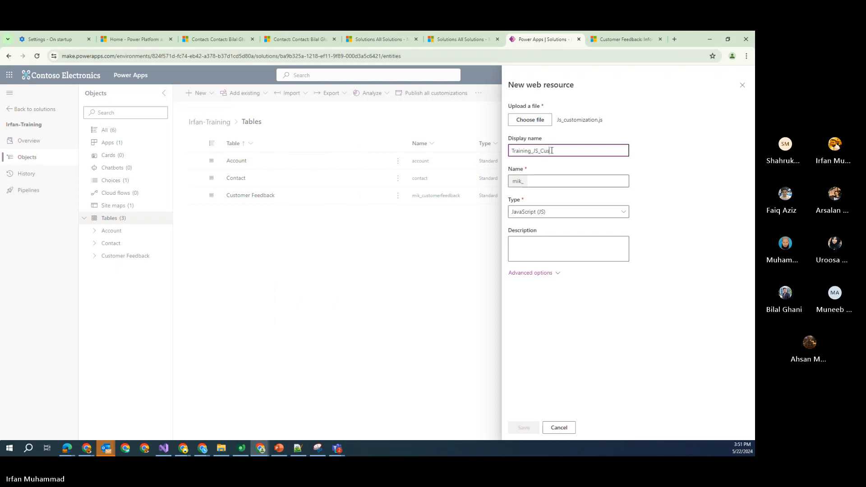
type("tomization")
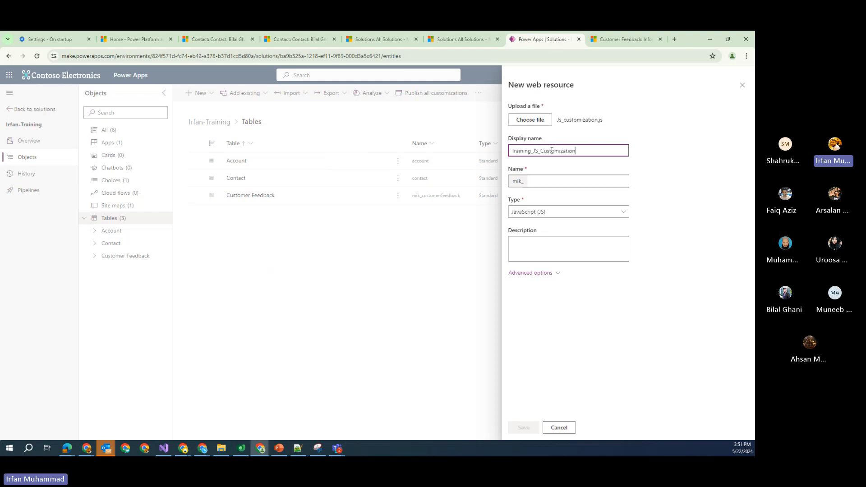
key("Tab")
Copy the display name into the Name field after the mik_ prefix
left_click(552, 151)
key("ctrl+a")
key("ctrl+c")
left_click(563, 180)
key("ctrl+v")
left_click(675, 239)
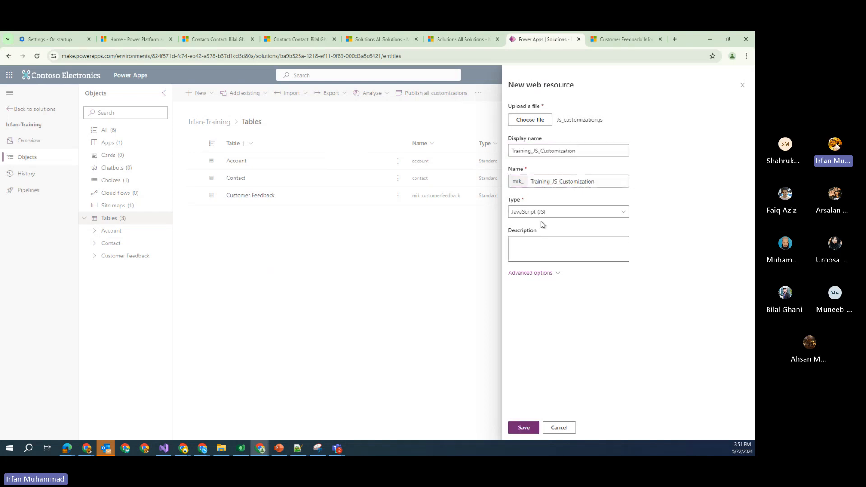
Keep the type as JavaScript (JS), set Language to English, and save the web resource
left_click(525, 213)
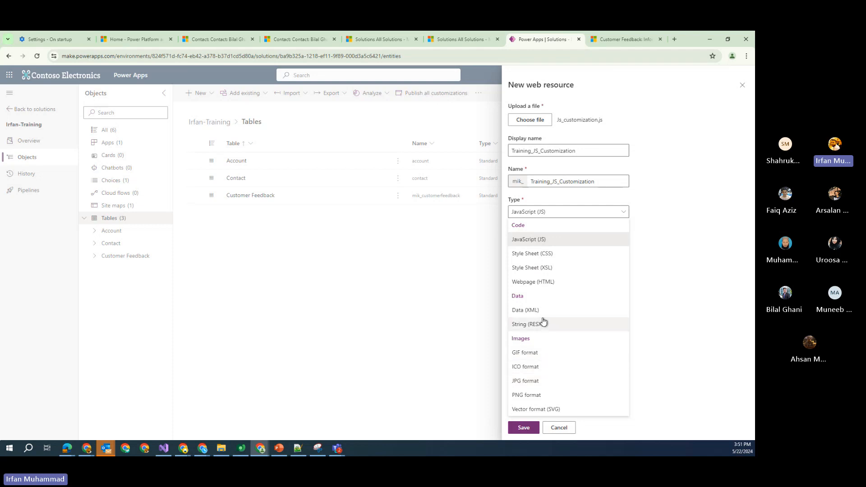
left_click(676, 307)
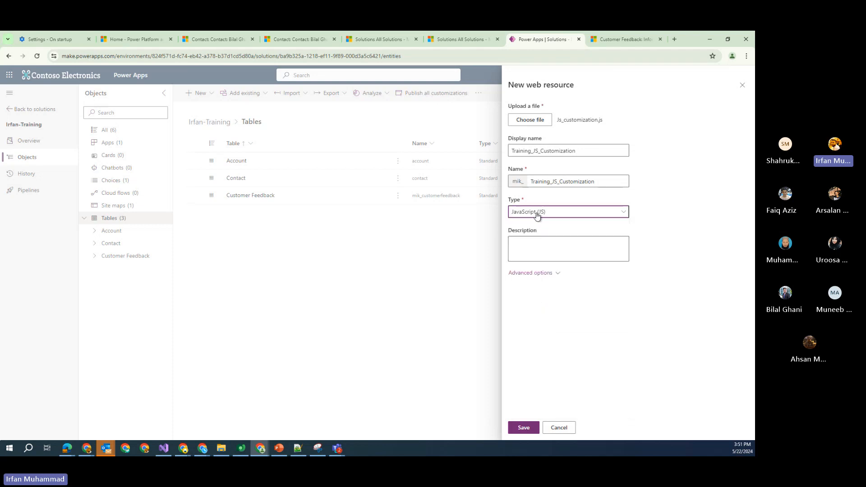
left_click(558, 273)
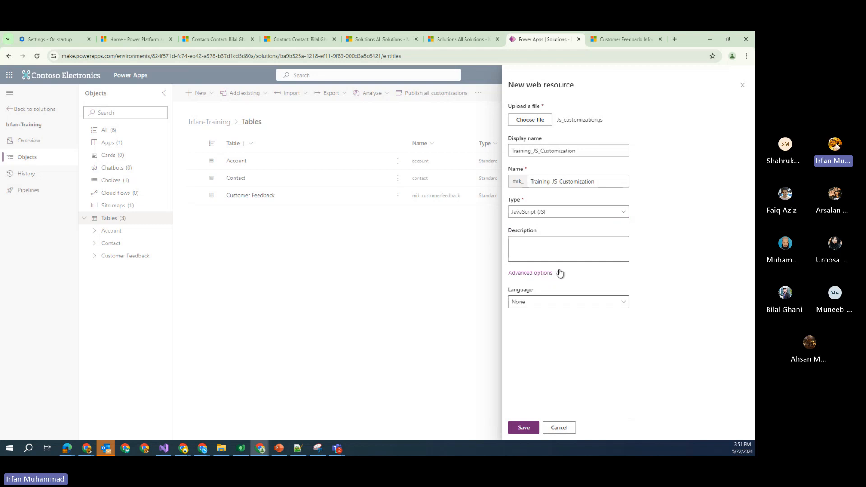
left_click(614, 303)
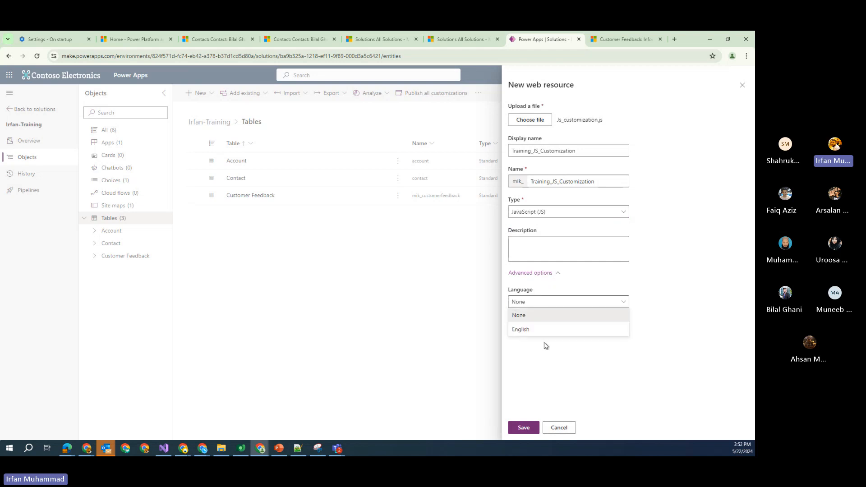
left_click(538, 331)
left_click(524, 428)
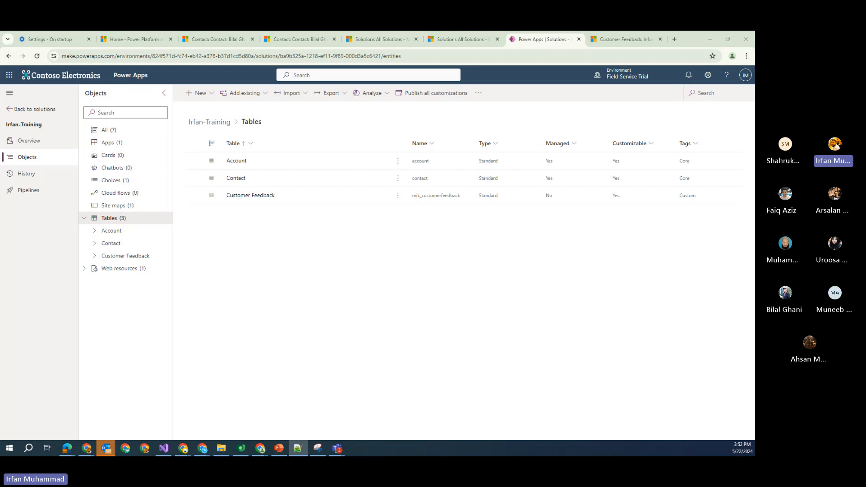
left_click(298, 448)
Highlight onFormLoad, its executionContext parameter, and the getAttribute call on mik_datereceived in Js_customization.js
left_click(391, 166)
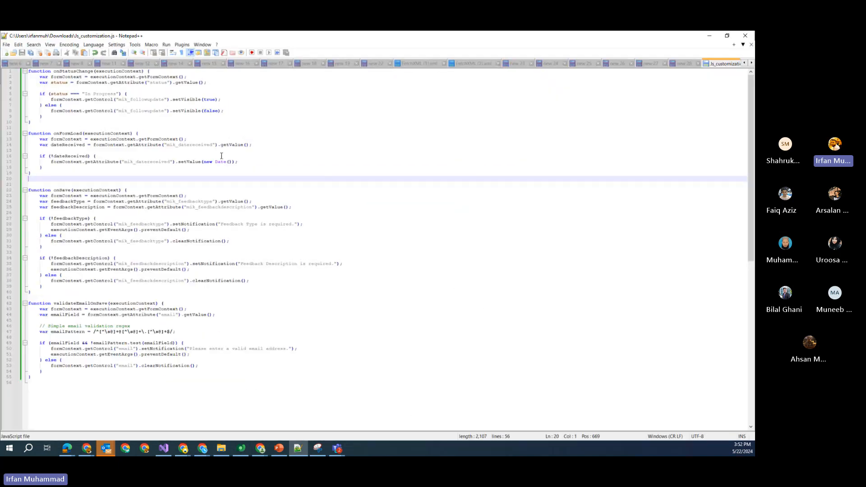
left_click(394, 161)
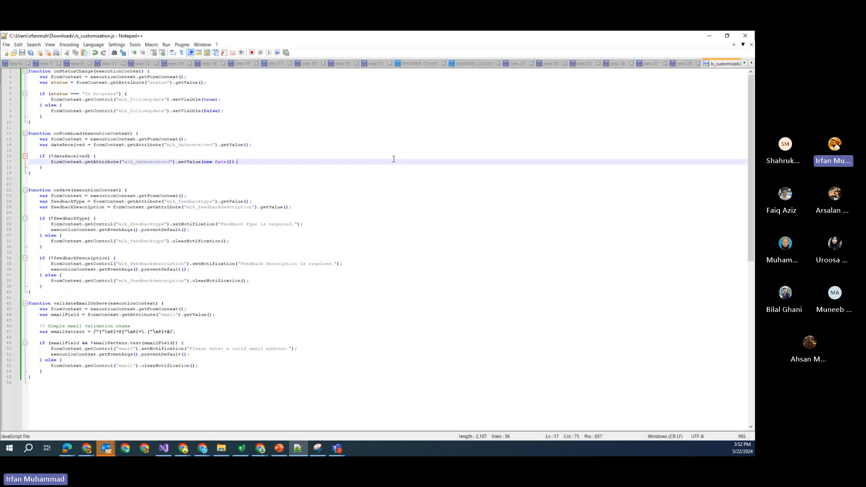
left_click(62, 135)
double_click(62, 135)
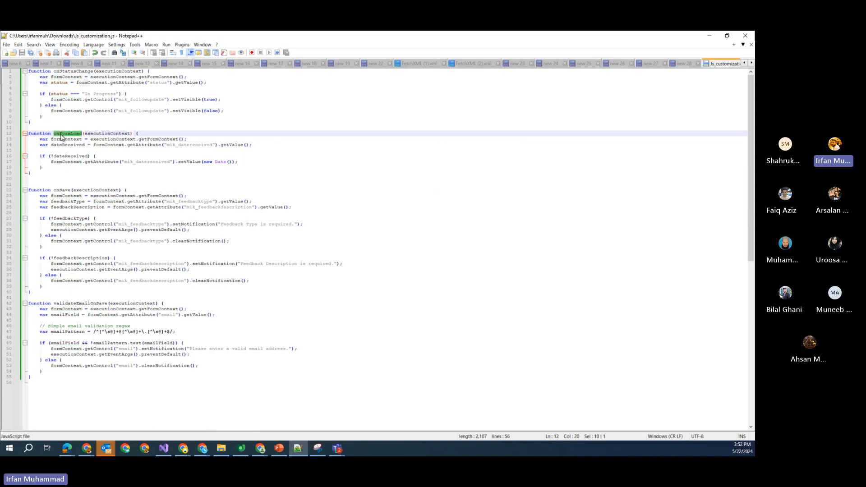
left_click_drag(85, 133, 130, 134)
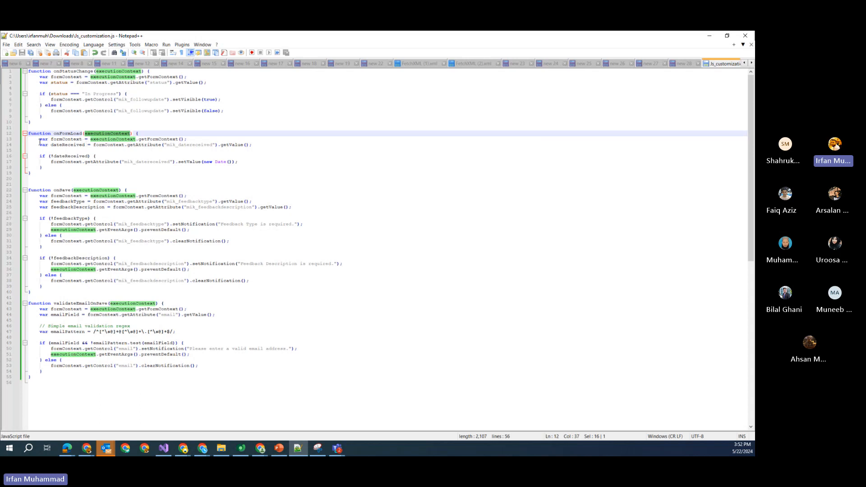
left_click_drag(40, 142, 175, 148)
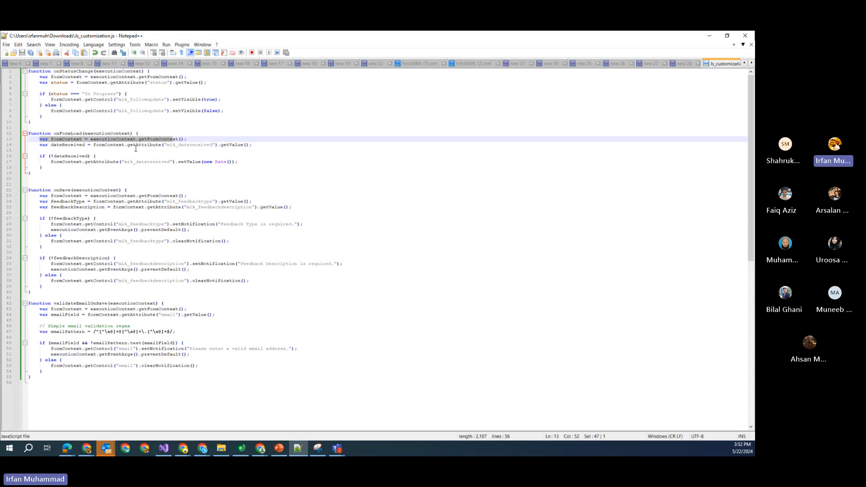
left_click_drag(128, 146, 156, 147)
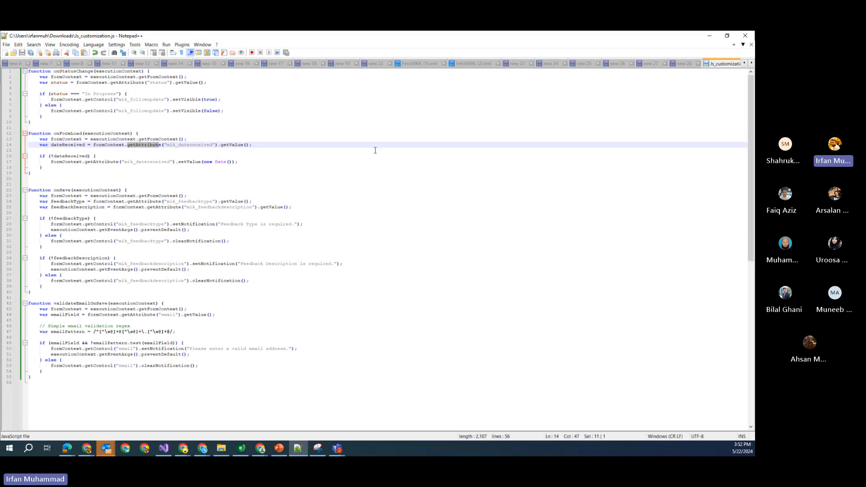
left_click_drag(167, 147, 205, 146)
Open the Customer Feedback table's Main Information form for editing
left_click(709, 35)
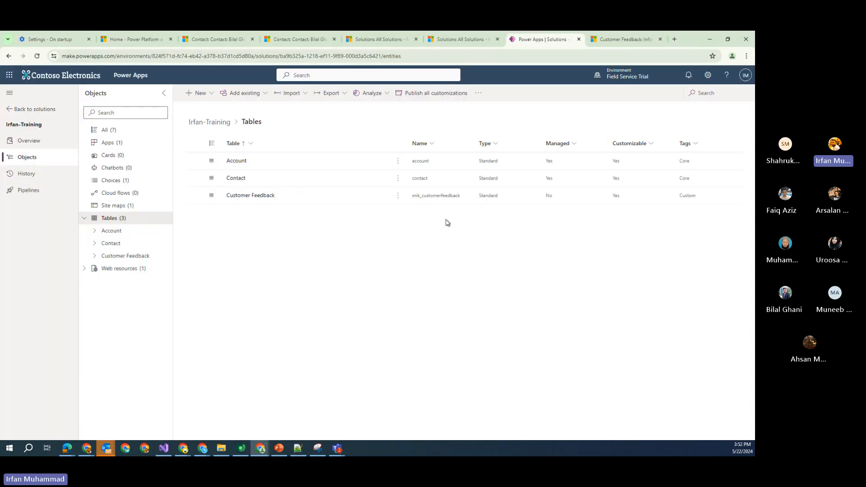
left_click(260, 198)
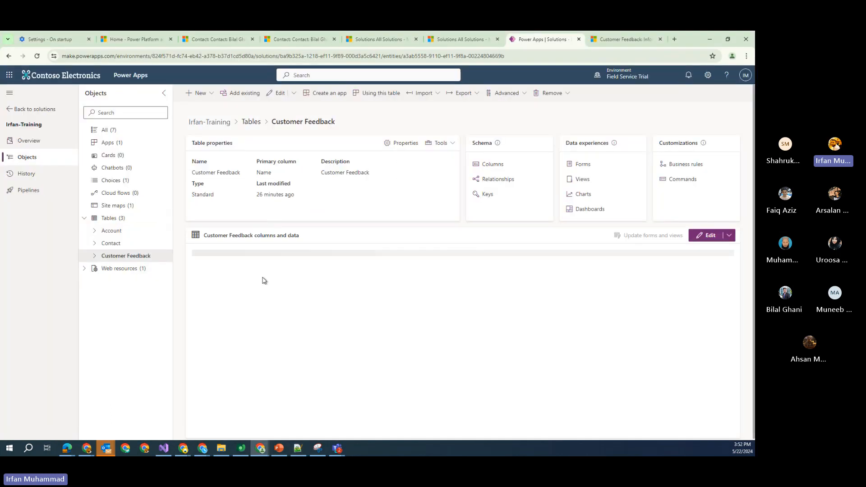
left_click(582, 165)
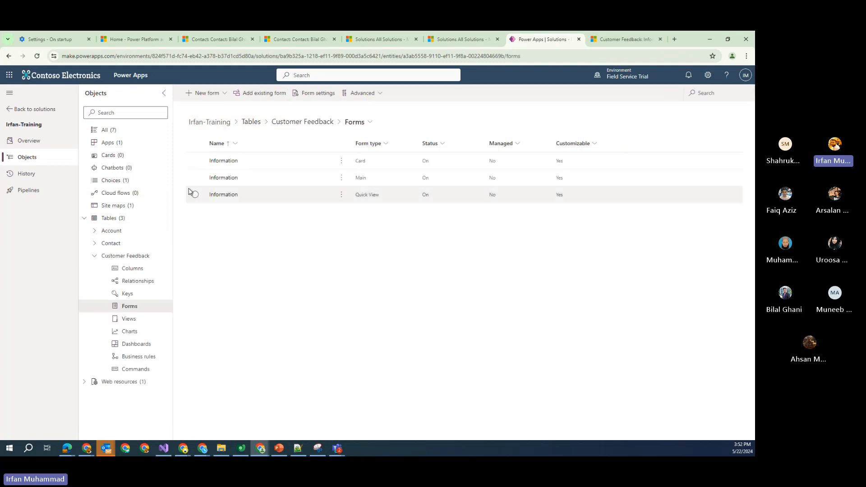
left_click(229, 180)
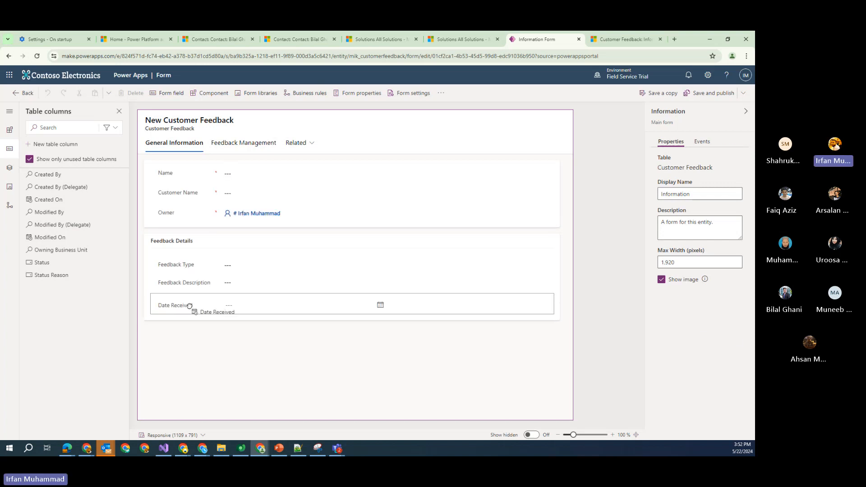
Add Date Received to Feedback Details and check its logical name is mik_datereceived
left_click_drag(190, 306, 189, 305)
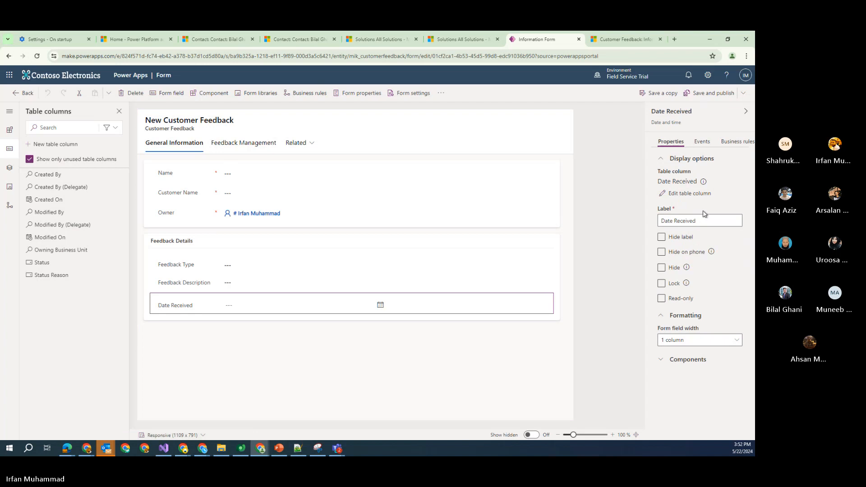
left_click(704, 182)
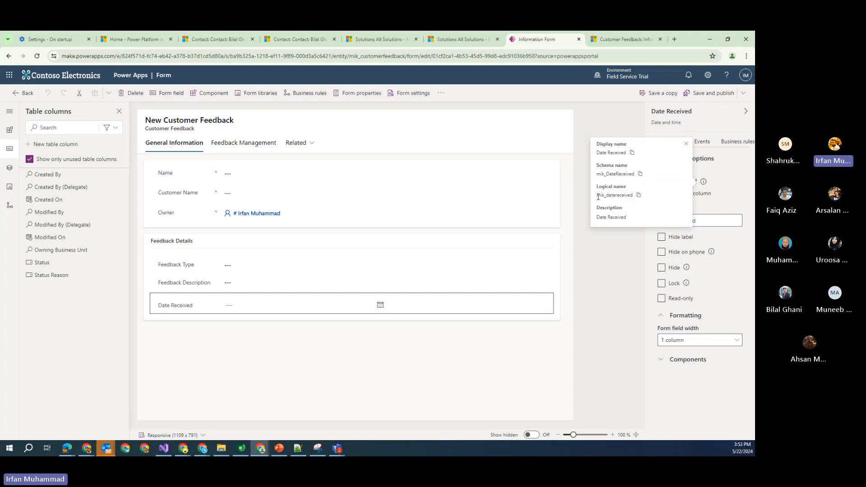
left_click_drag(598, 197, 633, 197)
left_click(298, 448)
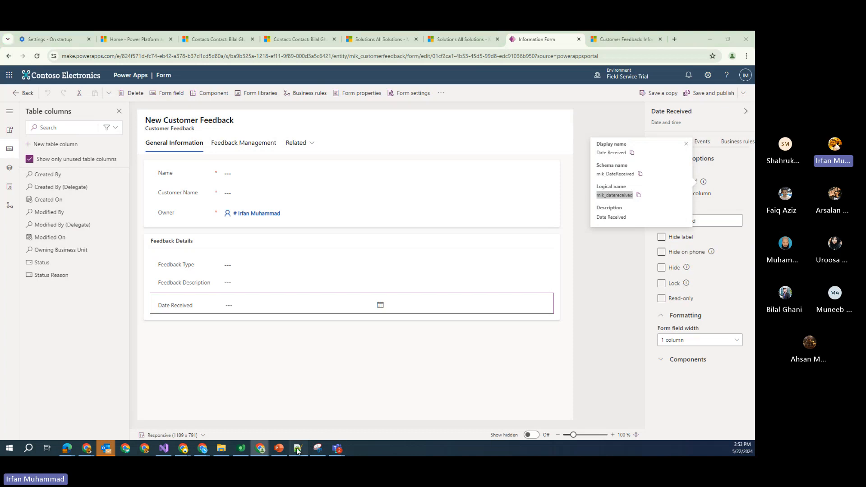
left_click(528, 237)
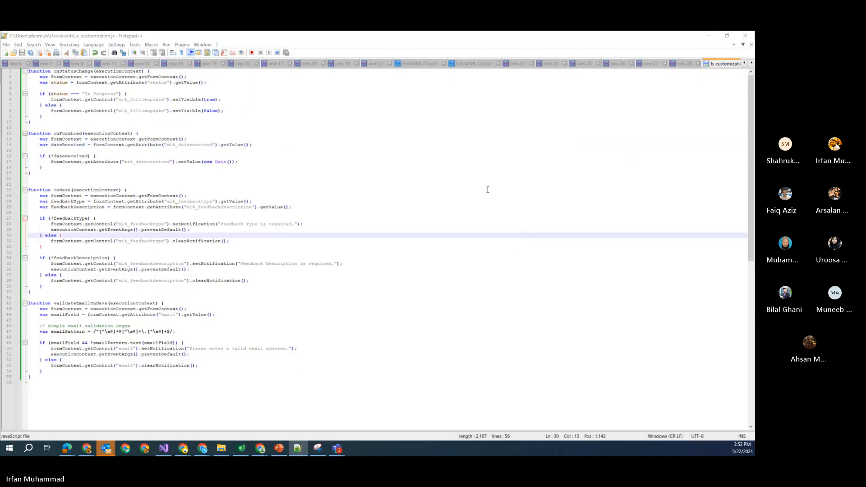
Search the script for mik_datereceived and count its occurrences
key("ctrl+f")
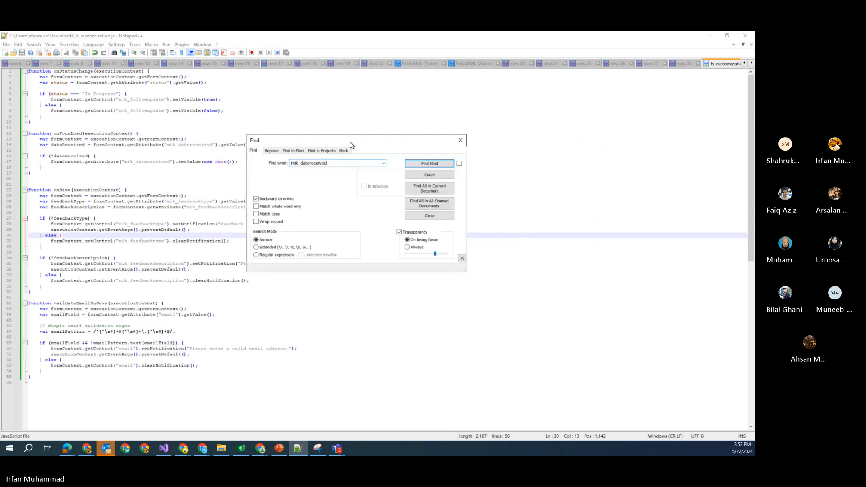
left_click(429, 175)
left_click(430, 164)
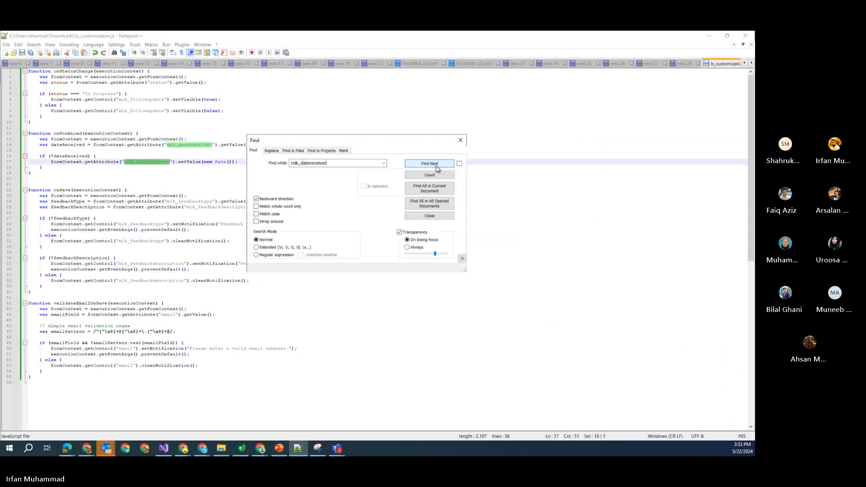
left_click(461, 140)
double_click(205, 146)
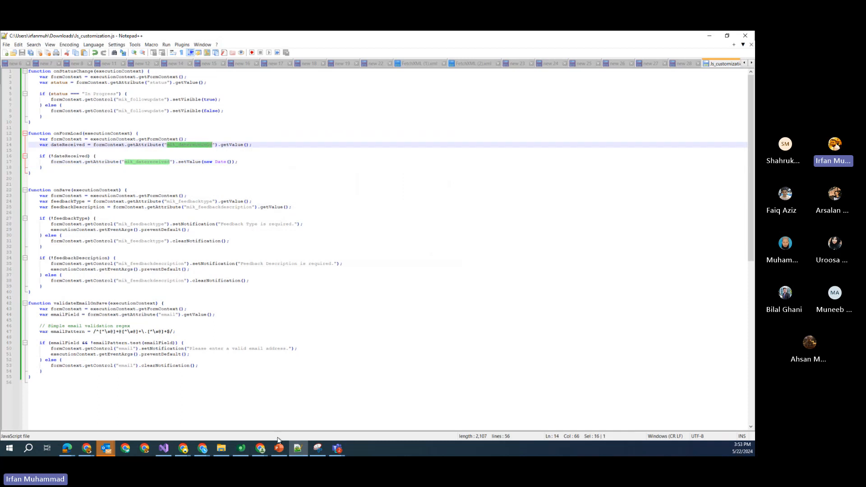
Compare Date Received's schema name with the script, then show the Information form's Events settings
left_click(261, 448)
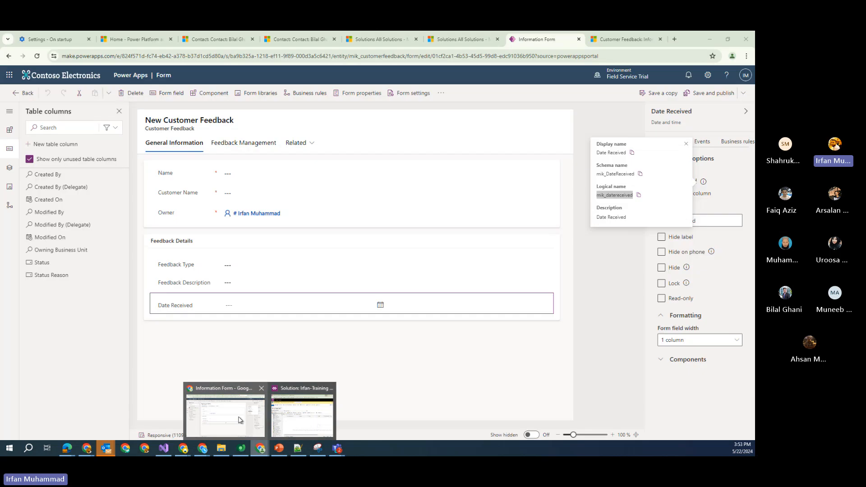
left_click(291, 420)
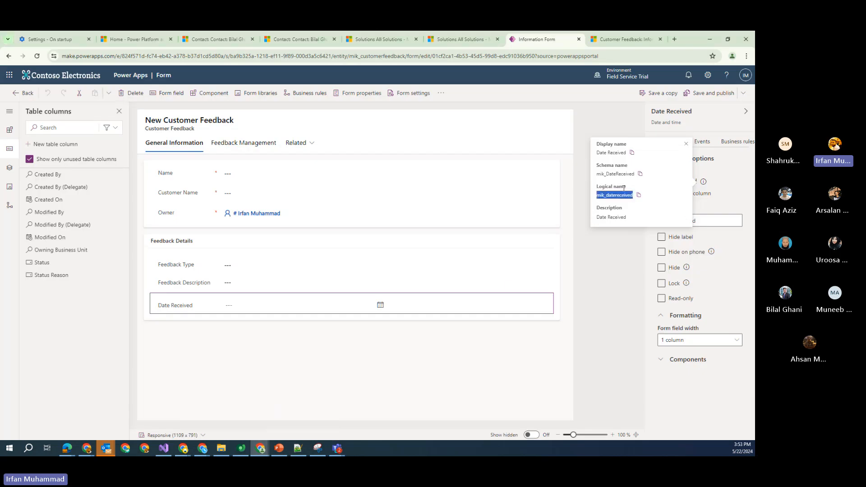
left_click_drag(597, 174, 634, 195)
left_click(709, 43)
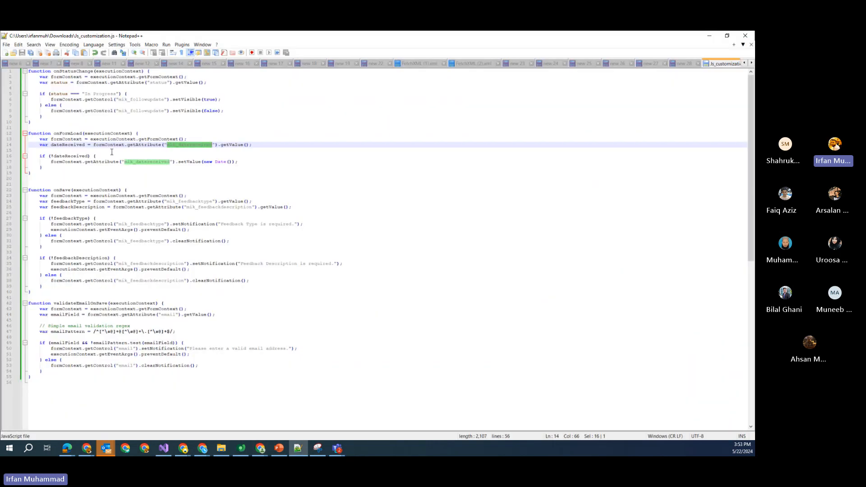
left_click(709, 35)
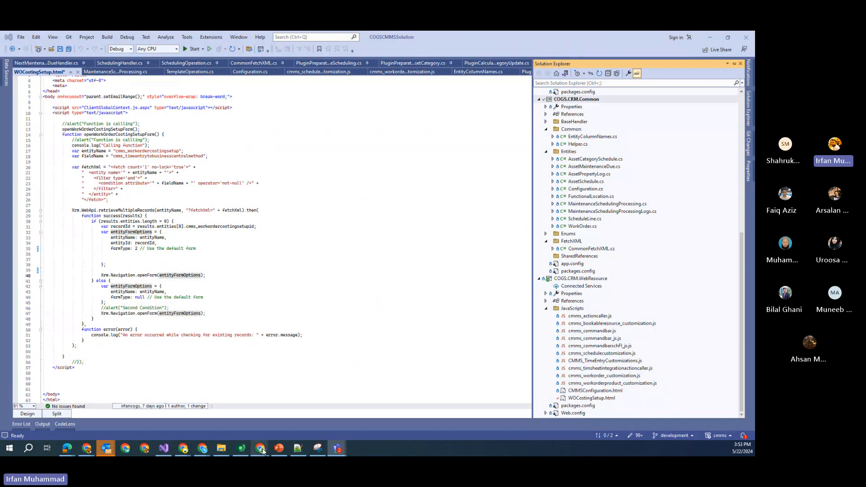
mouse_move(262, 452)
left_click(200, 413)
left_click(605, 261)
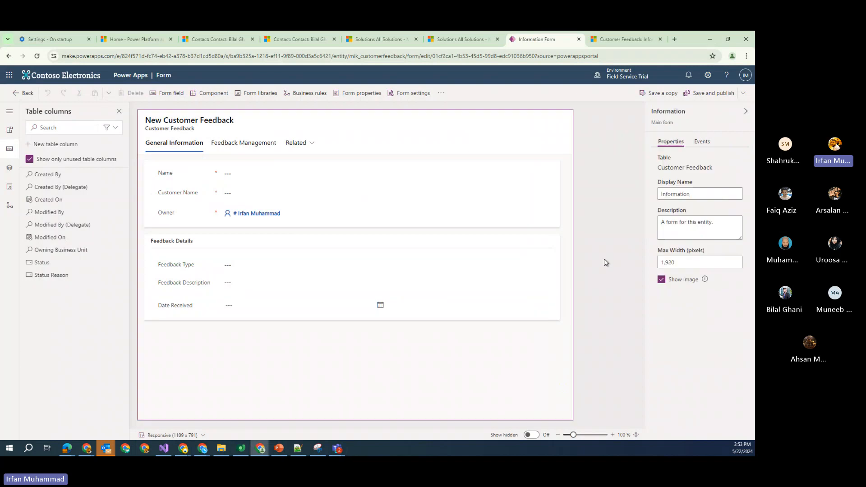
left_click(704, 143)
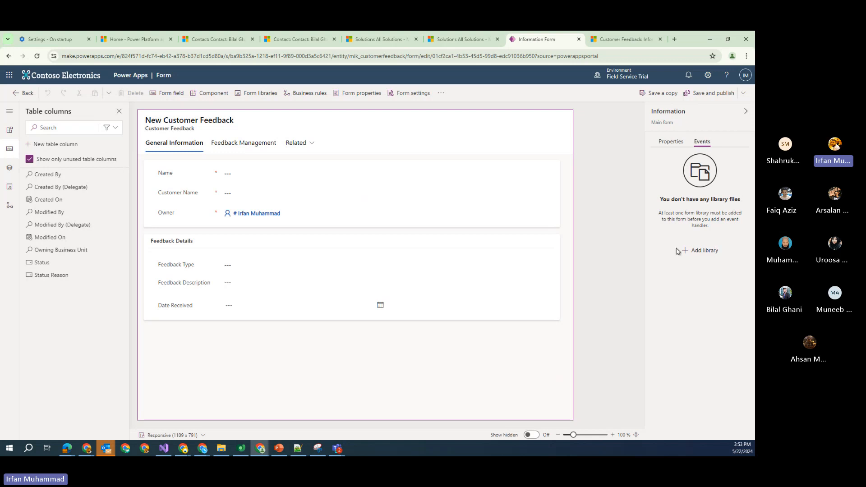
Add the mik_Training_JS_Customization library to the form, then expand the On Save and On Load events
left_click(704, 250)
left_click(307, 159)
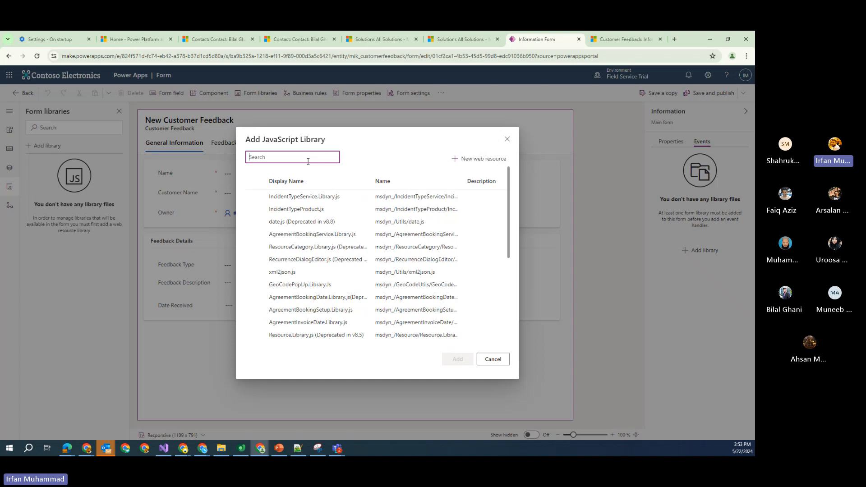
type("mik")
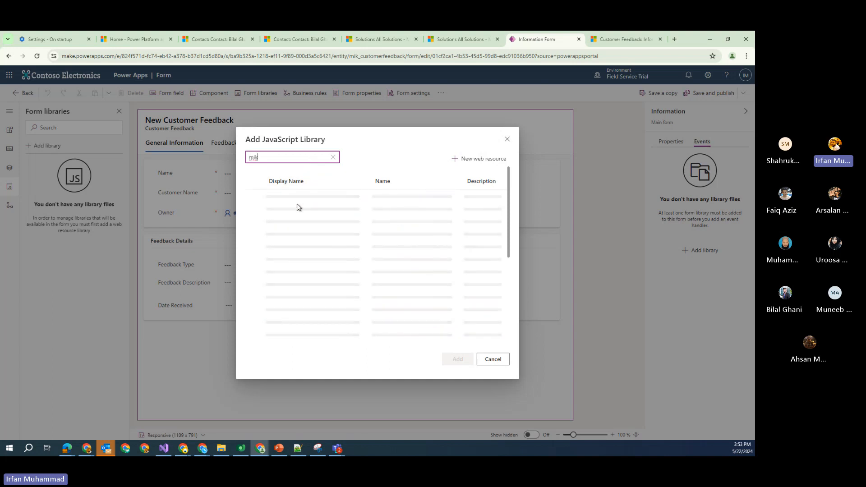
left_click(289, 199)
left_click(463, 359)
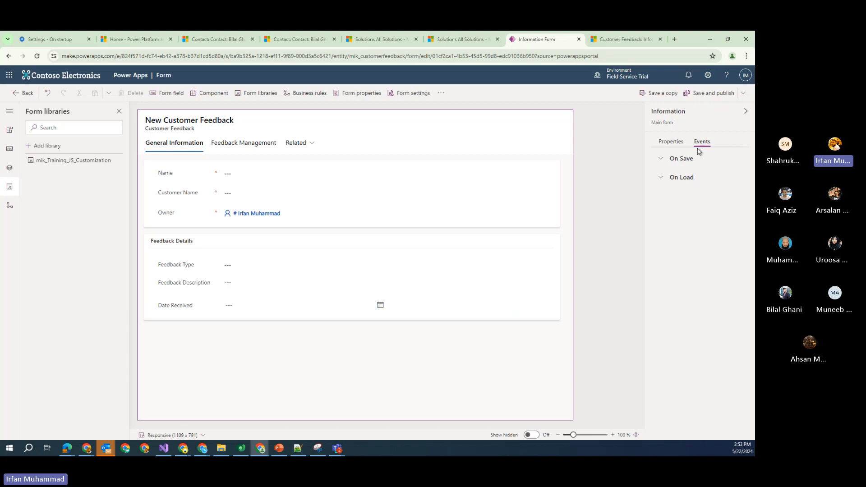
left_click(661, 161)
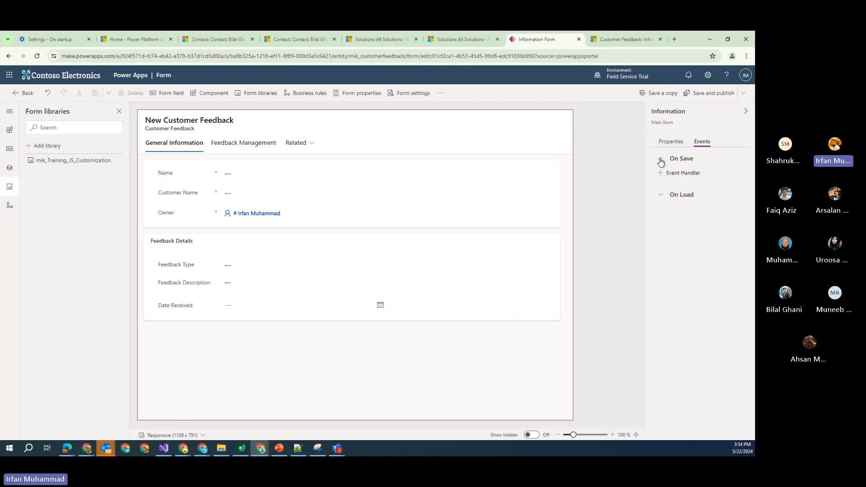
left_click(660, 197)
Add an On Load handler with function name onFormLoad, copied from the script, passing execution context
left_click(677, 209)
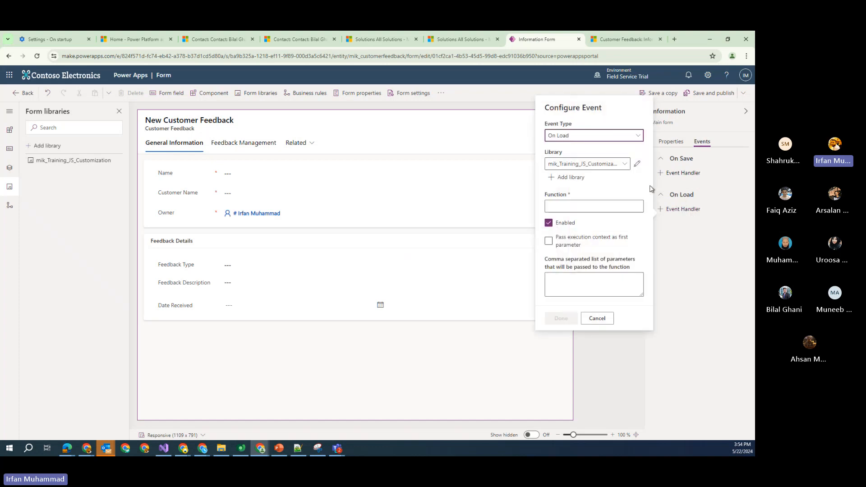
left_click(614, 208)
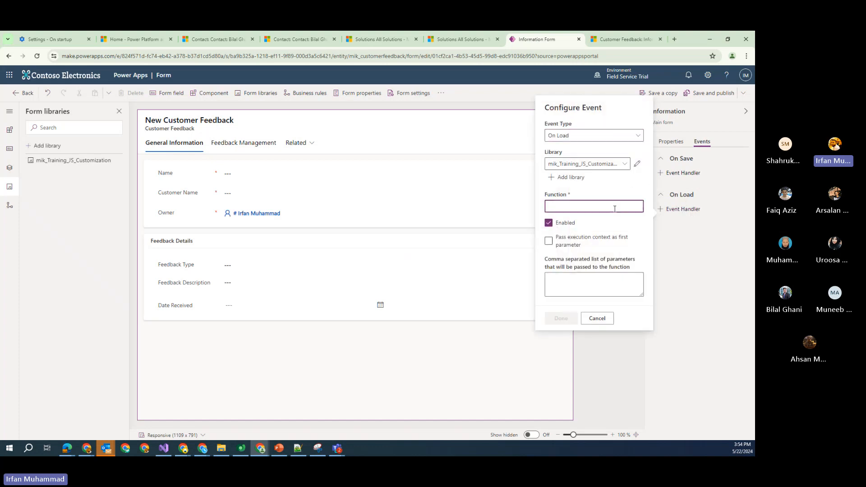
left_click(297, 448)
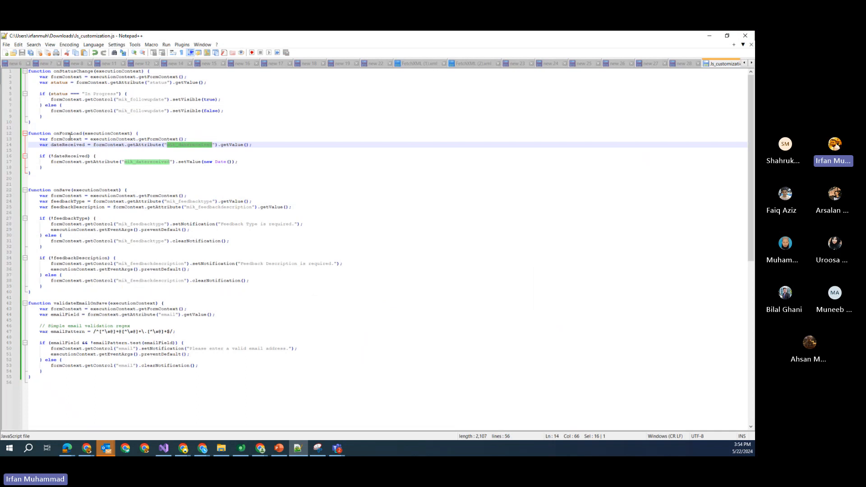
double_click(69, 134)
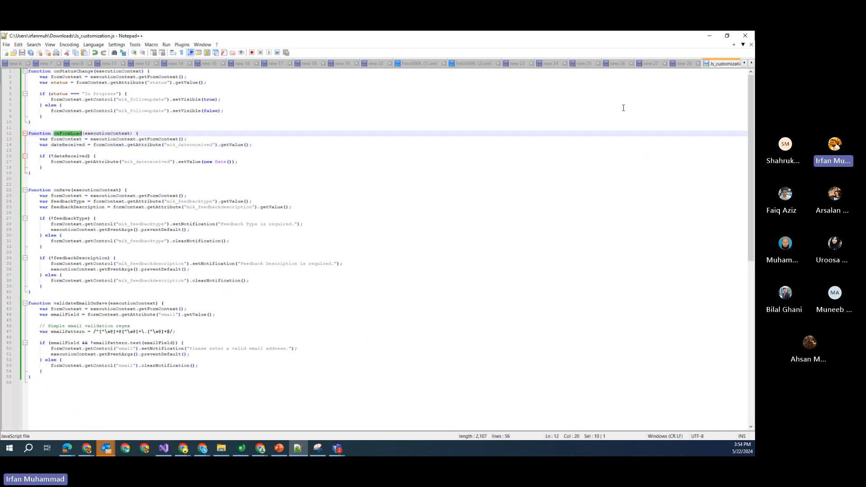
key("ctrl+c")
left_click(714, 40)
left_click(594, 206)
key("ctrl+v")
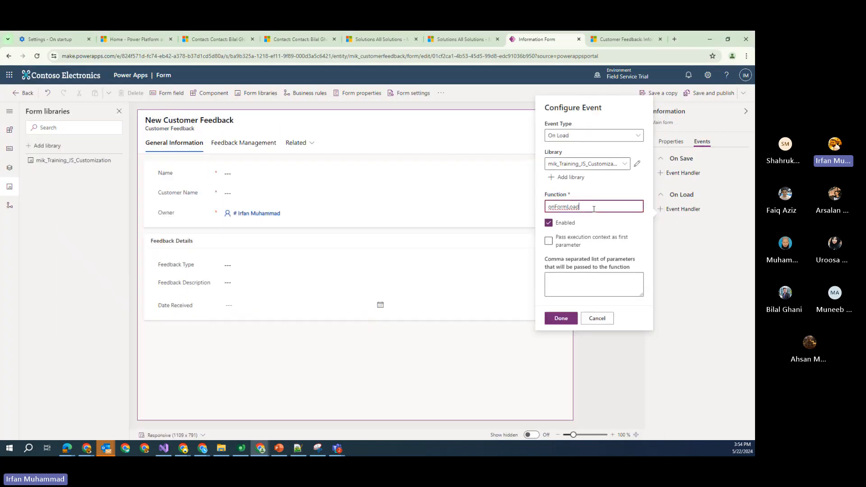
left_click(552, 242)
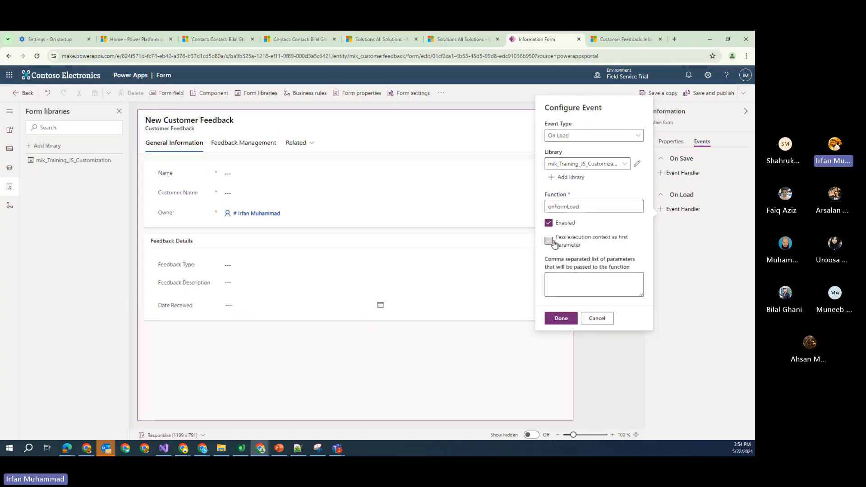
Check the onFormLoad executionContext parameter in the script and confirm the handler
left_click(297, 449)
double_click(110, 134)
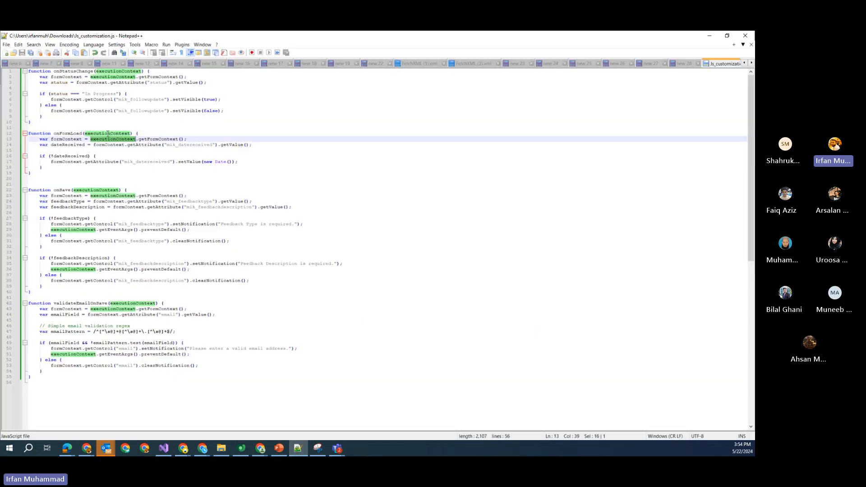
left_click(709, 36)
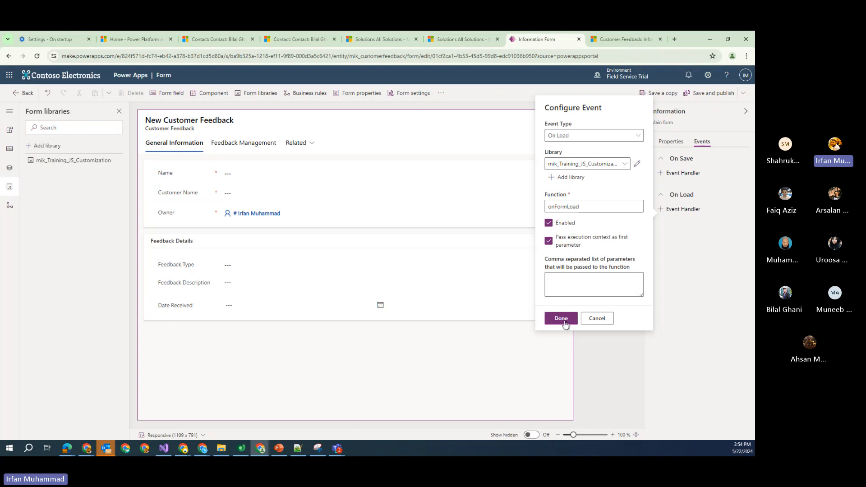
left_click(572, 285)
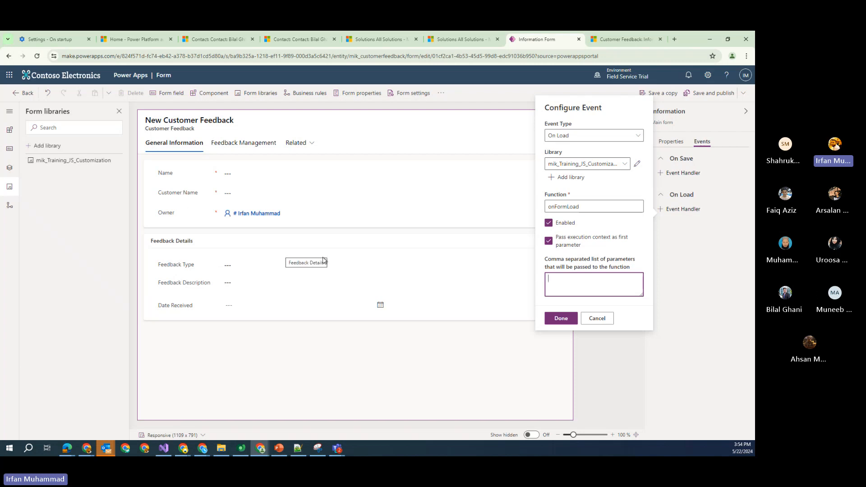
left_click(561, 319)
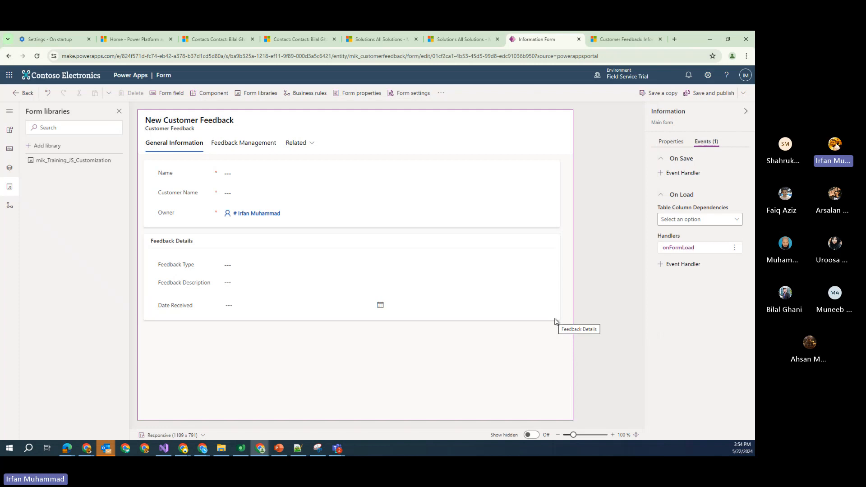
Save and publish the form, view Feedback Type's events, and return to the Customer Feedback record
left_click(722, 98)
left_click(224, 271)
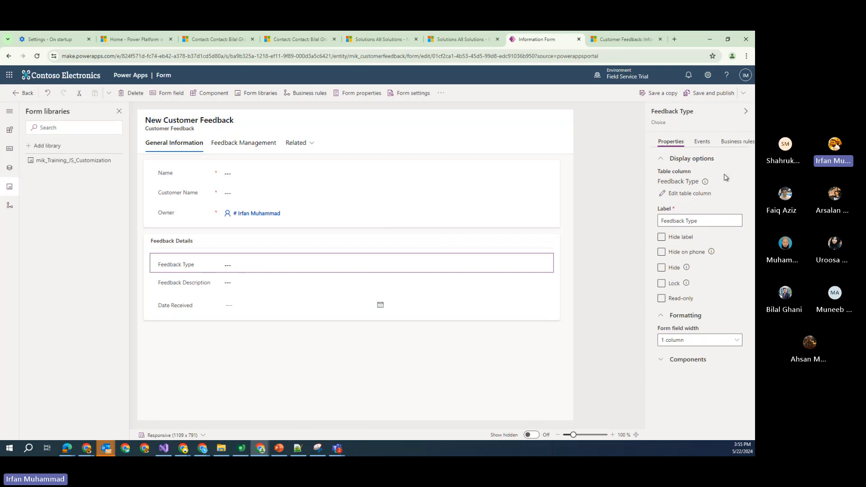
left_click(702, 143)
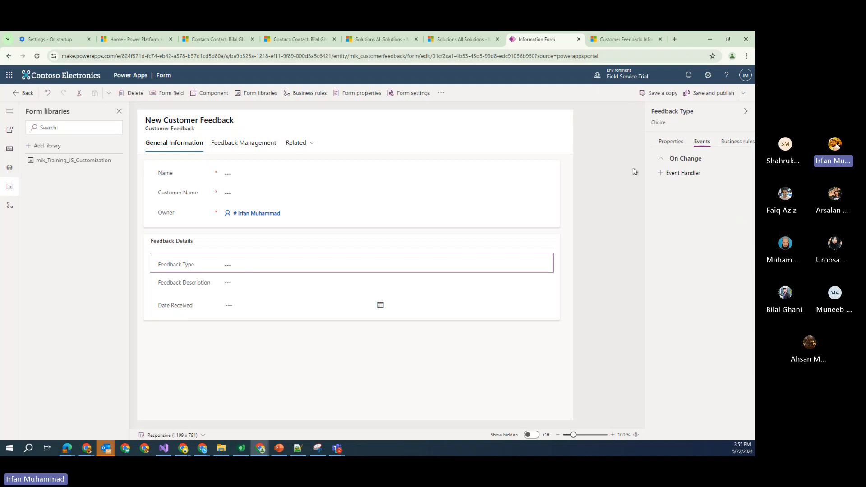
left_click(625, 39)
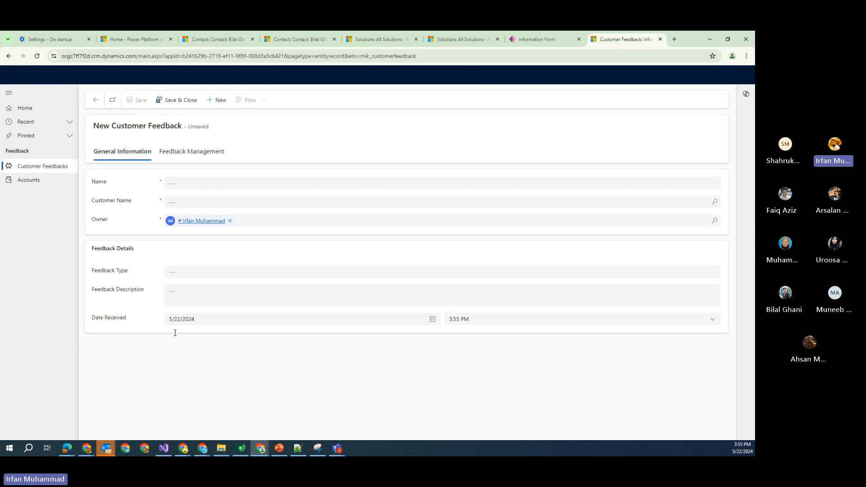
Verify Date Received shows 5/22/2024 3:55 PM, then go back to the Information form designer
left_click_drag(91, 319, 123, 319)
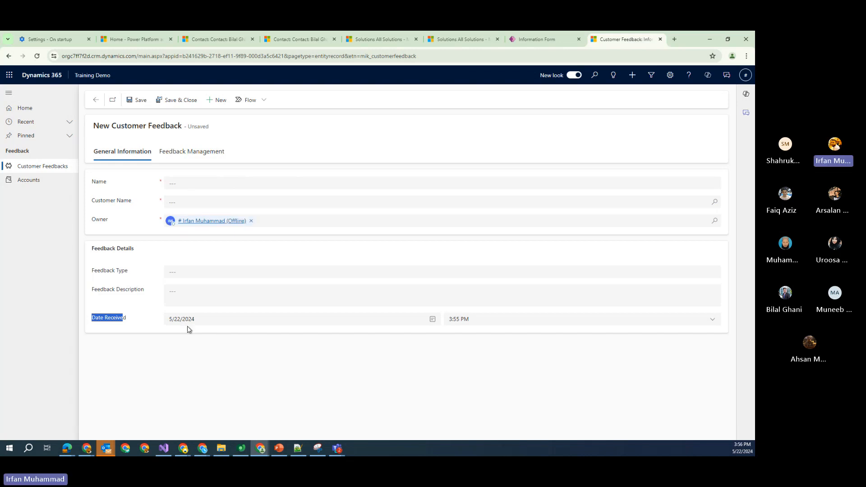
left_click(193, 345)
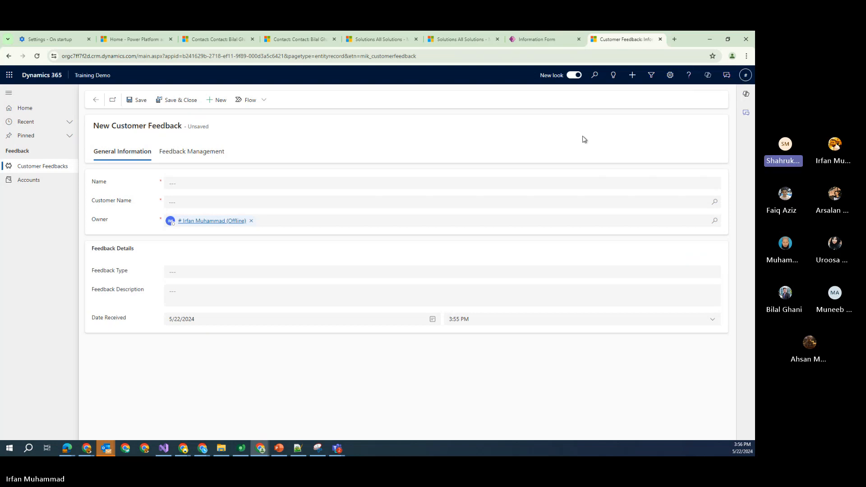
left_click(709, 39)
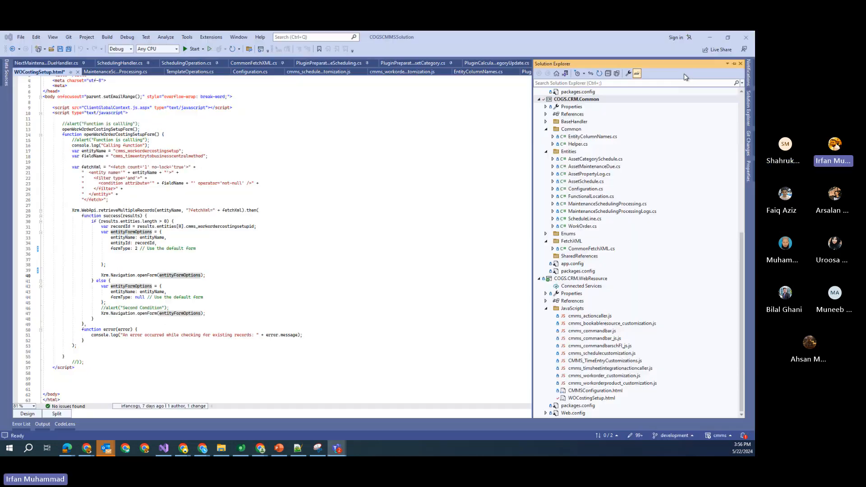
mouse_move(261, 448)
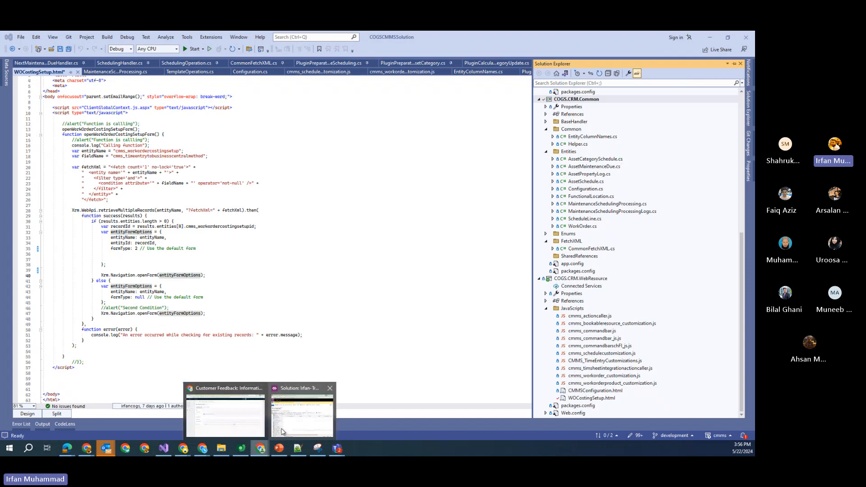
left_click(239, 412)
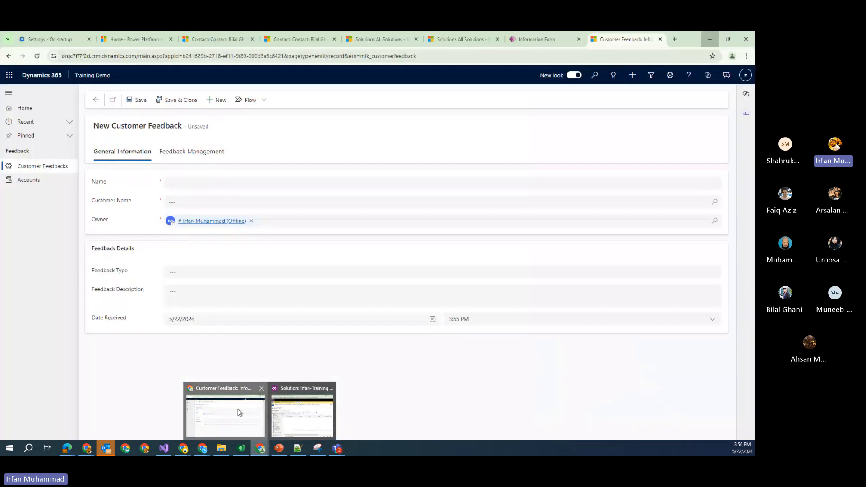
left_click(538, 39)
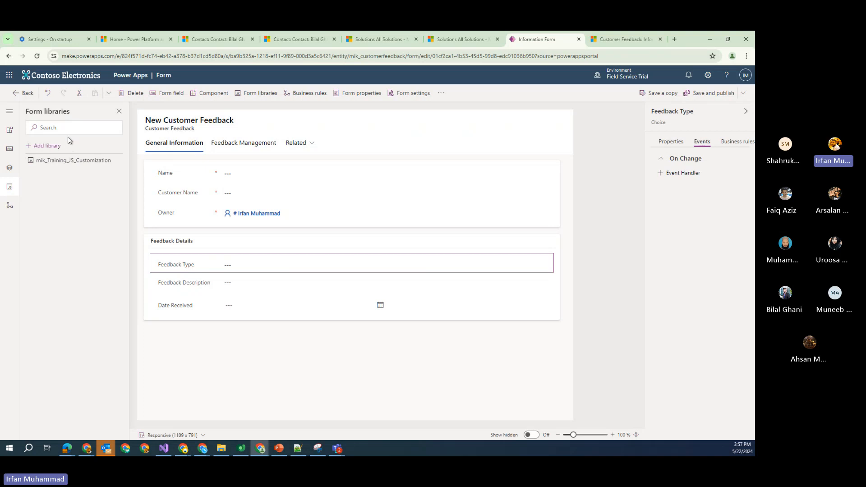
Leave the form editor and browse to the Customer Feedback table's columns
left_click(25, 95)
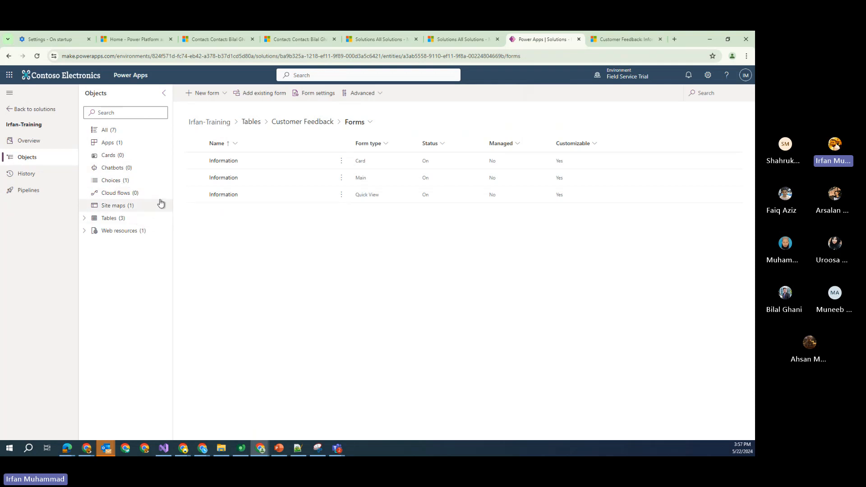
left_click(84, 231)
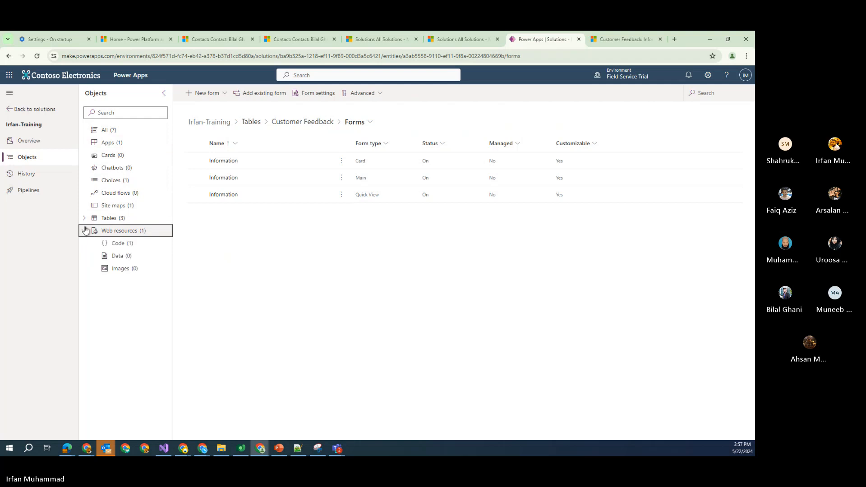
left_click(84, 219)
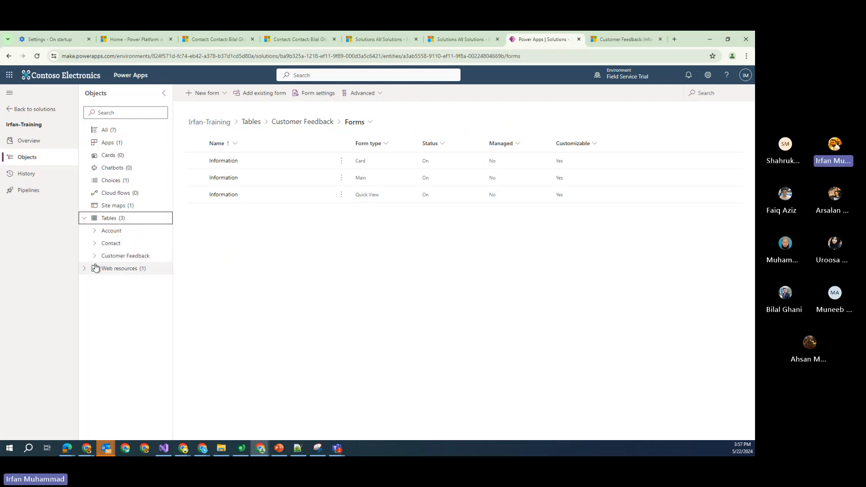
left_click(95, 256)
left_click(130, 269)
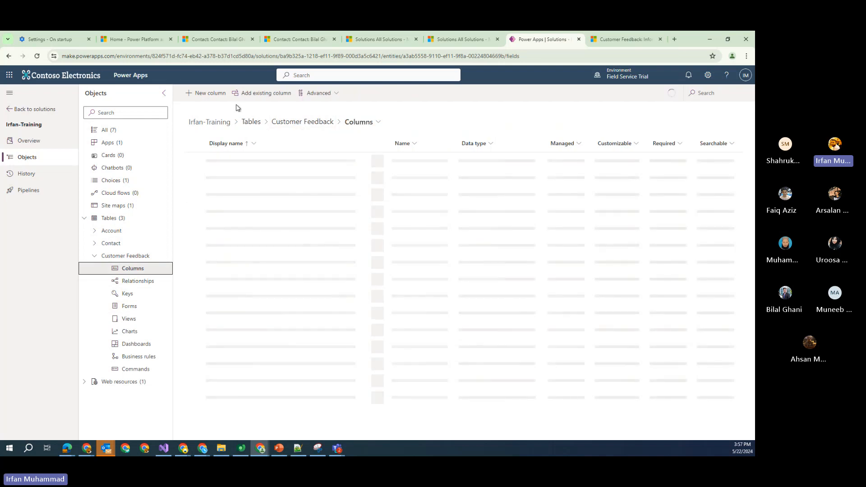
Create and save a 'Business Rule Field' column, reusing the name as its description
left_click(225, 94)
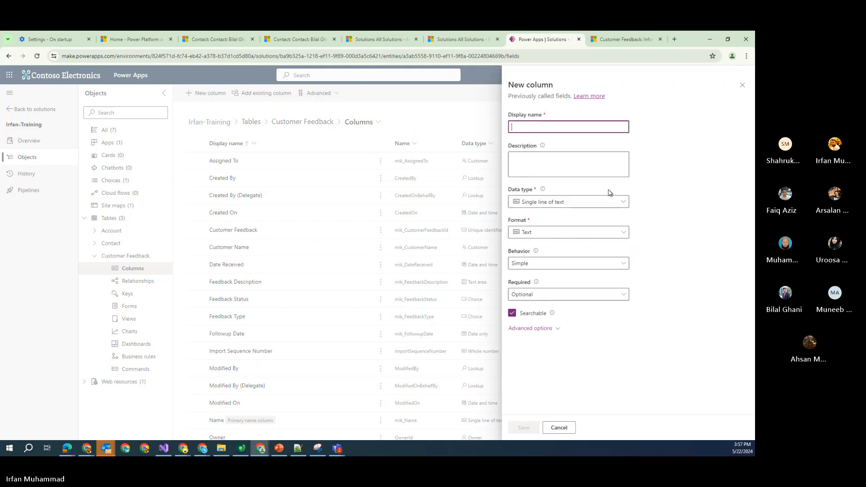
left_click(555, 129)
type("Bus")
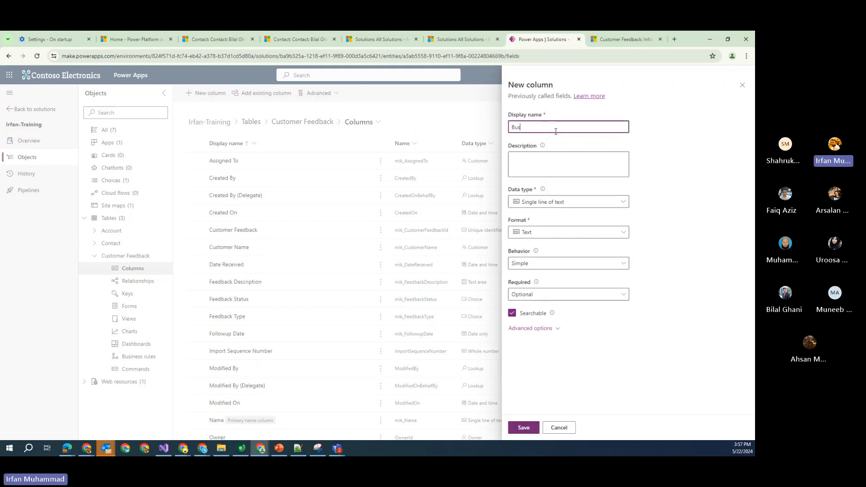
type("iness Rule Field")
key("ctrl+a")
key("ctrl+c")
left_click(557, 164)
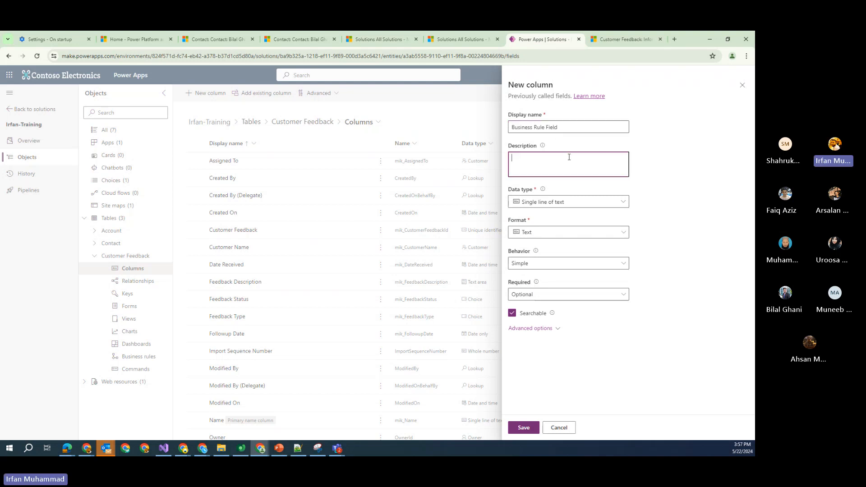
key("ctrl+v")
left_click(524, 427)
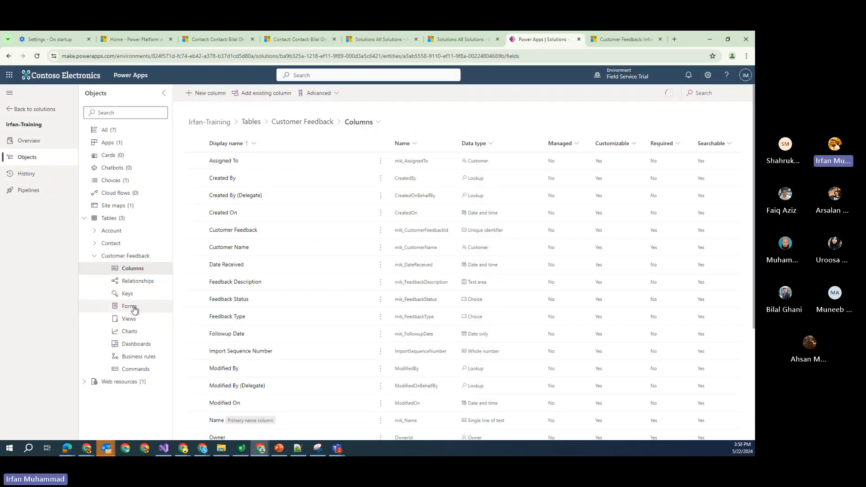
left_click(132, 307)
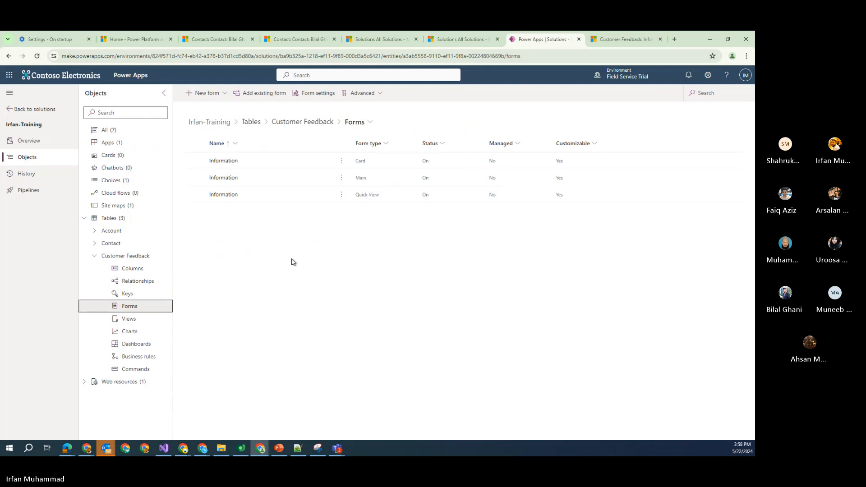
Open the main Information form and start a new business rule from its Business rules panel
left_click(234, 182)
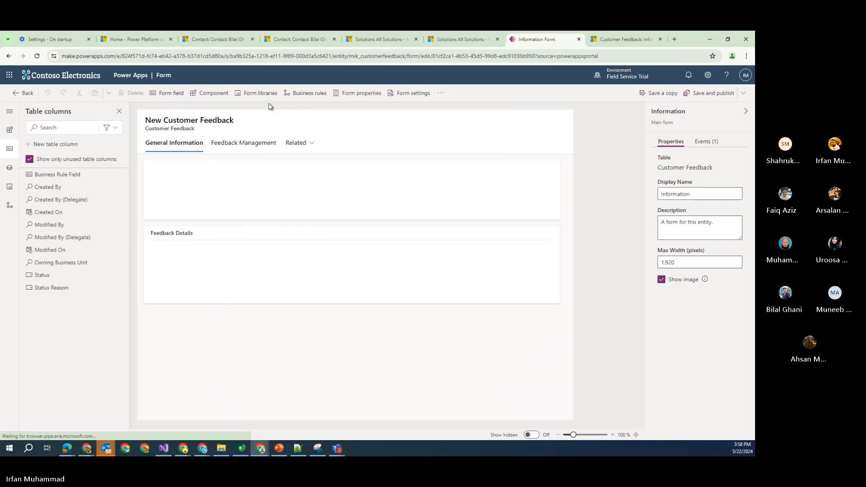
left_click(306, 96)
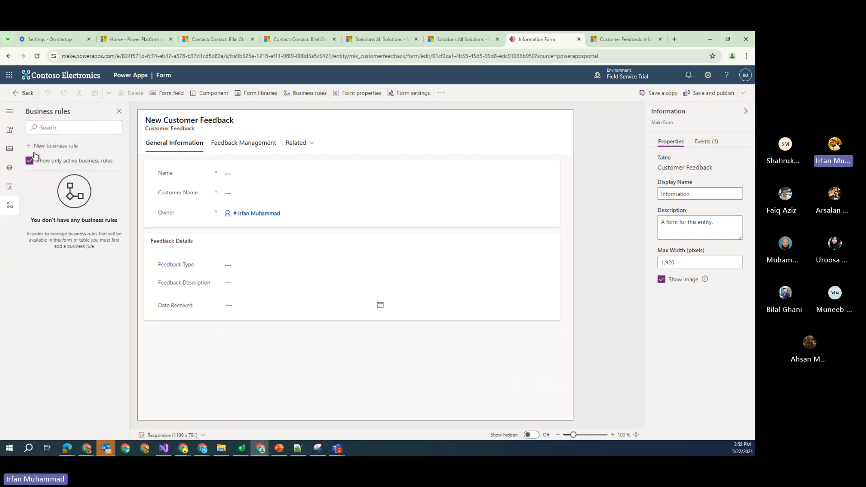
left_click(49, 149)
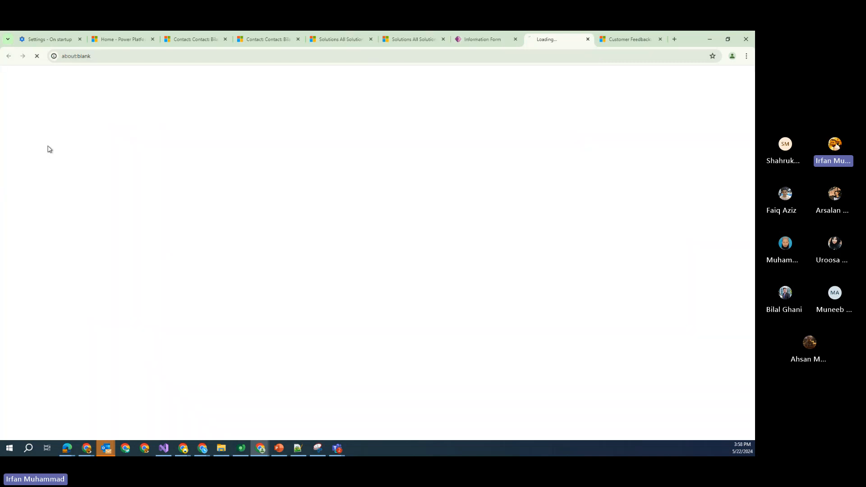
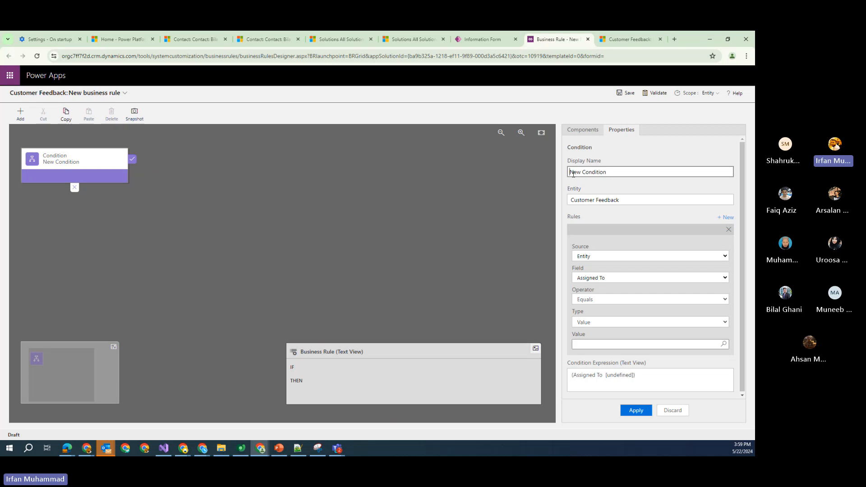
Select the new condition's existing Display Name text so it can be replaced
triple_click(574, 172)
Rename the condition 'My Training Condition' and base it on the Customer Name field
type("yMy Training Condition")
left_click_drag(742, 188, 741, 216)
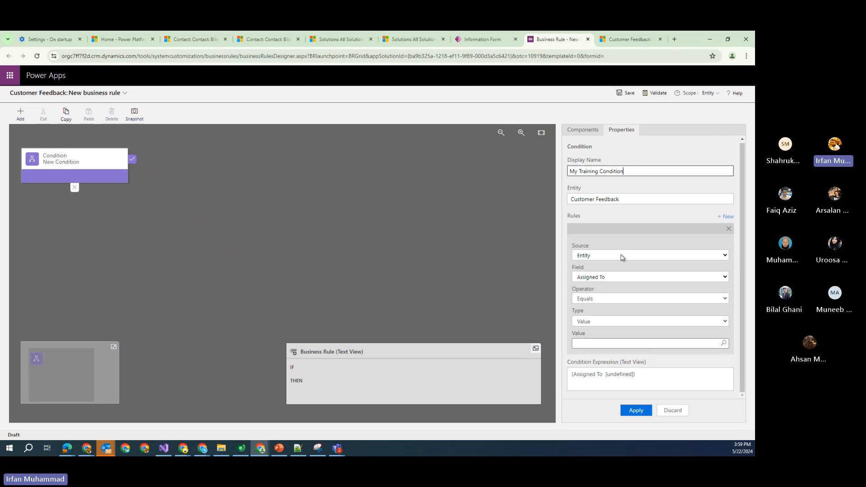
left_click(619, 279)
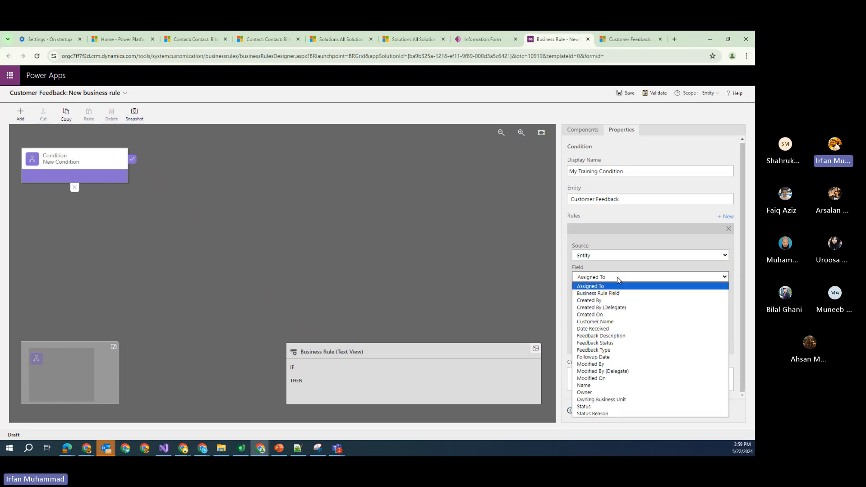
left_click(594, 286)
left_click(595, 277)
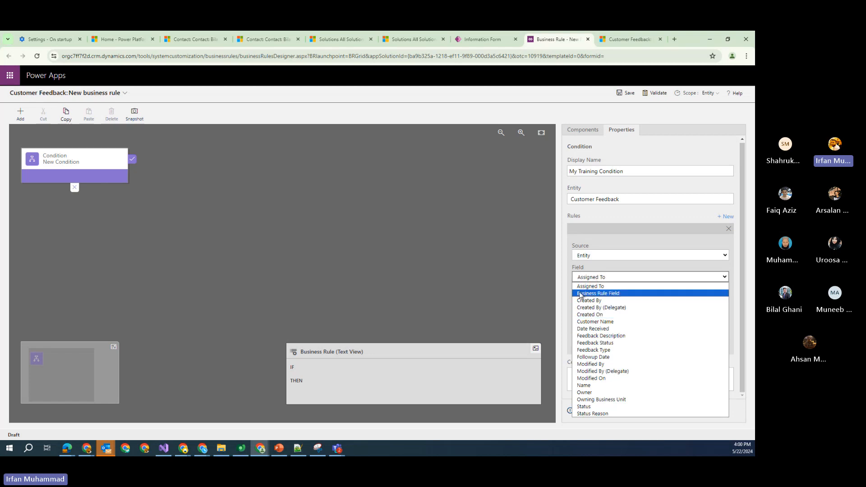
left_click(604, 323)
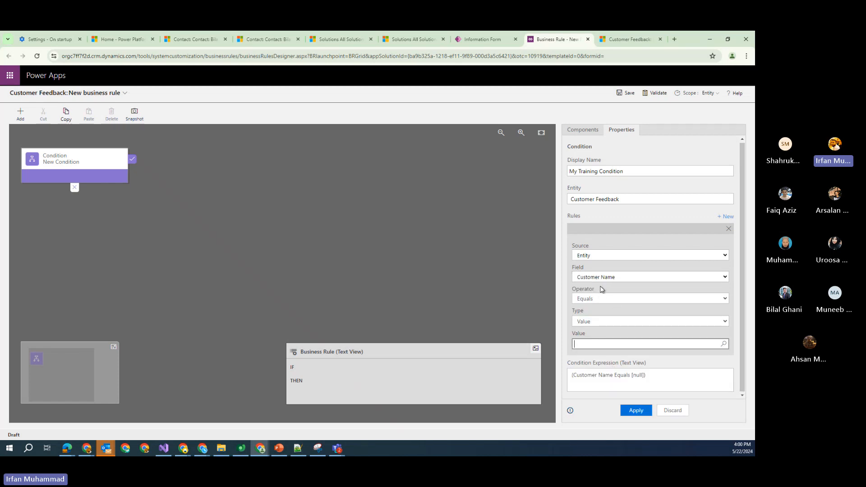
Set the condition's operator to Contains data and apply it
left_click(588, 298)
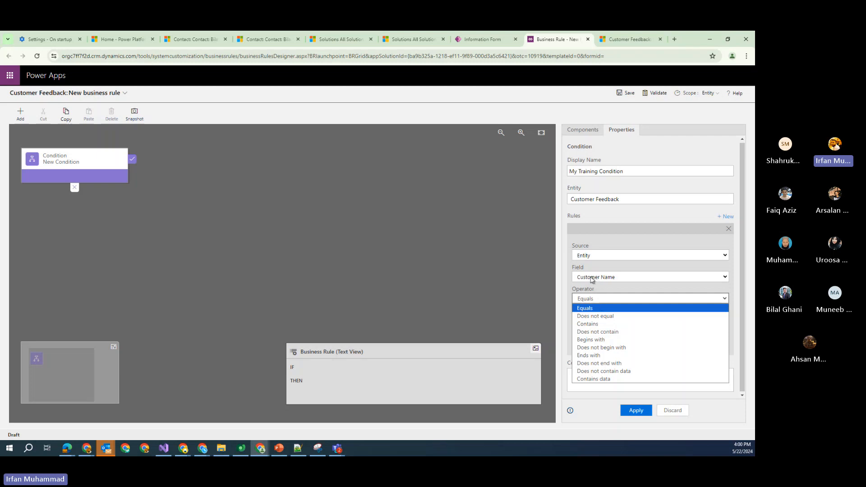
left_click(593, 324)
left_click(596, 301)
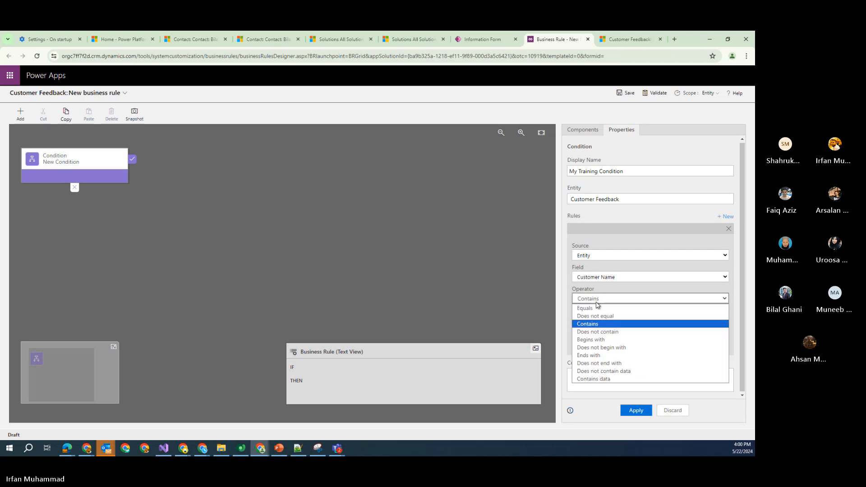
left_click(612, 379)
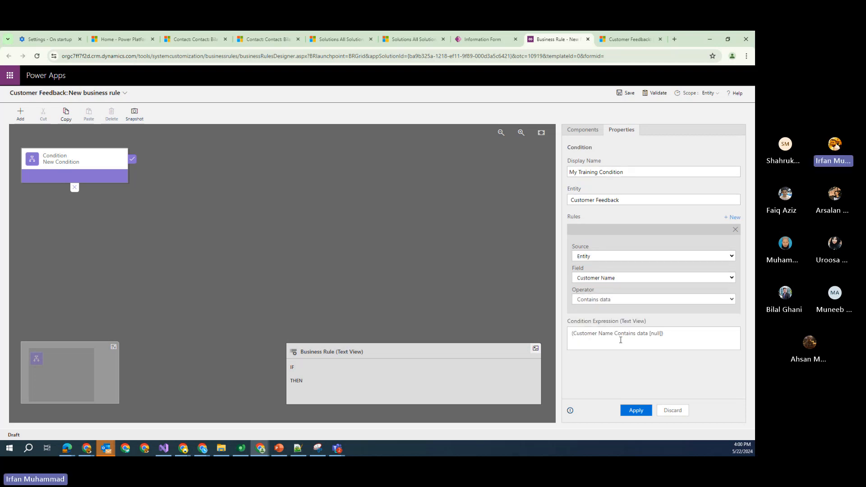
left_click(635, 410)
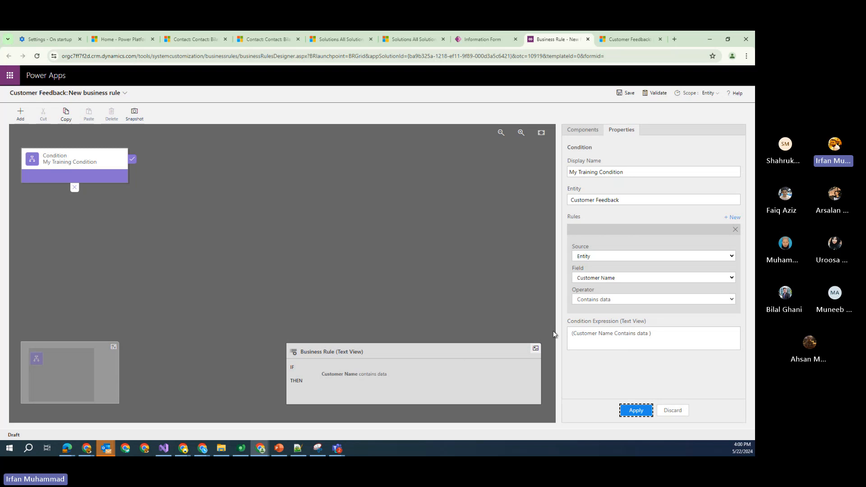
Switch the operator to Equals and look up an account record as the value
left_click(594, 301)
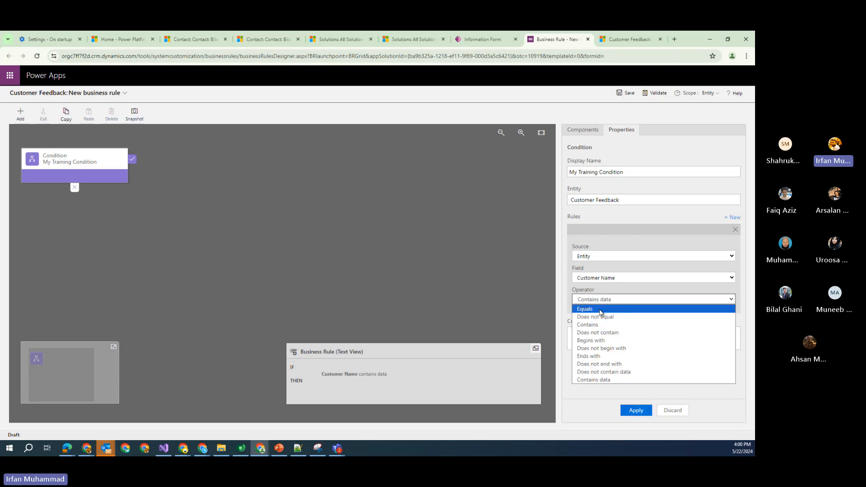
left_click(601, 310)
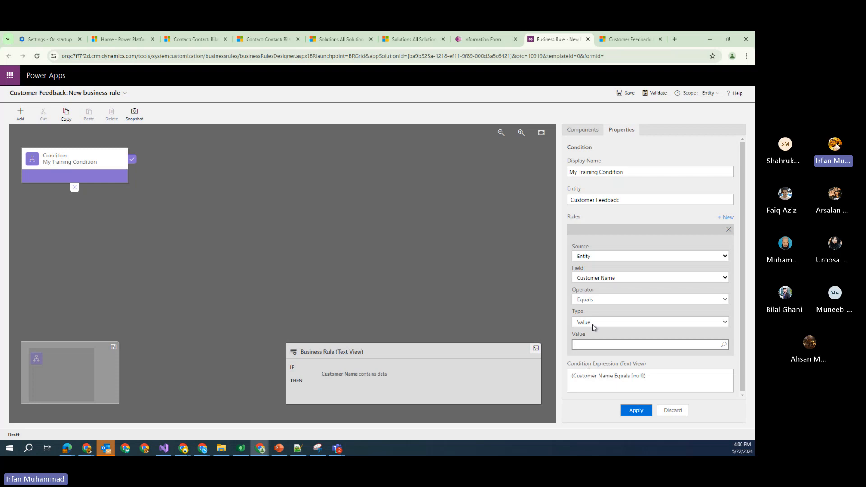
left_click(725, 345)
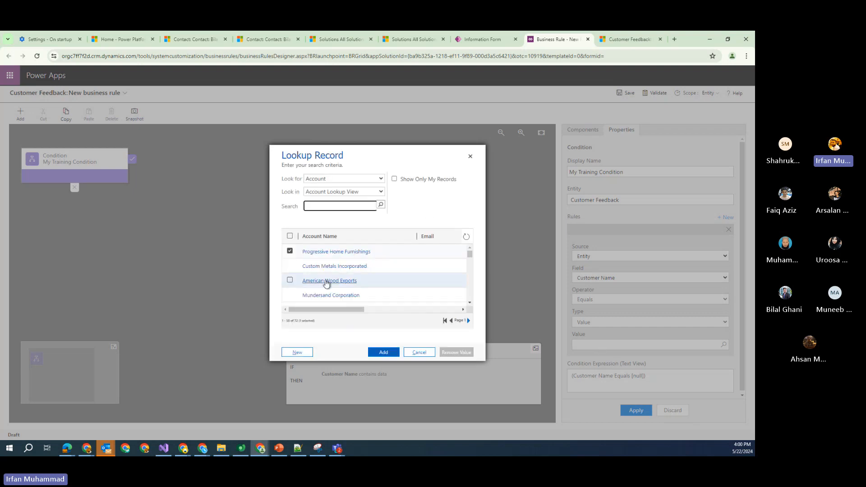
Close the account lookup, restore the Contains data operator, and show the Components palette
scroll(334, 281, "down", 3)
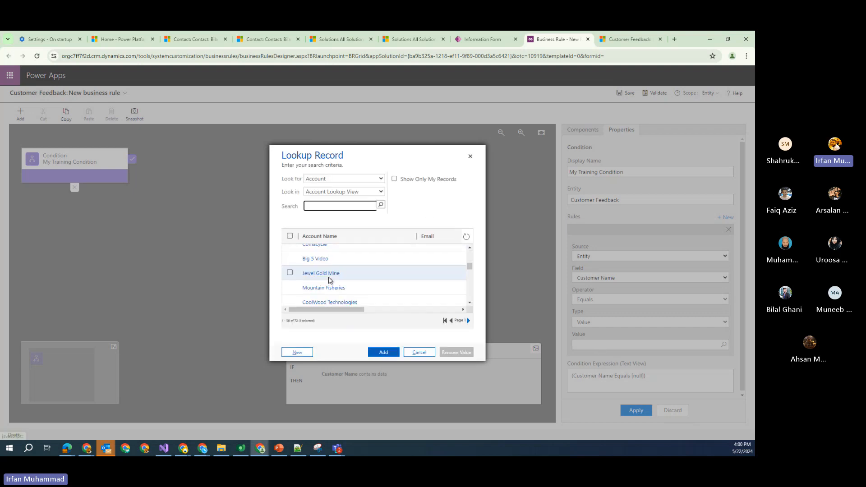
left_click(471, 158)
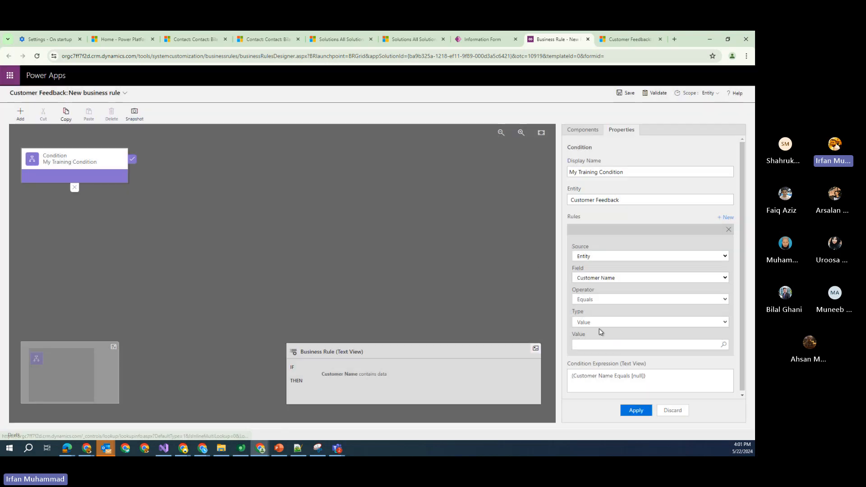
left_click(595, 300)
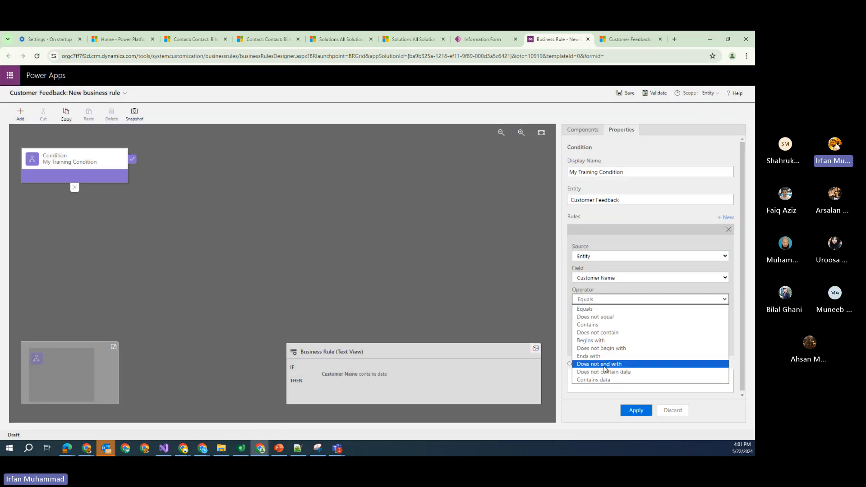
left_click(607, 380)
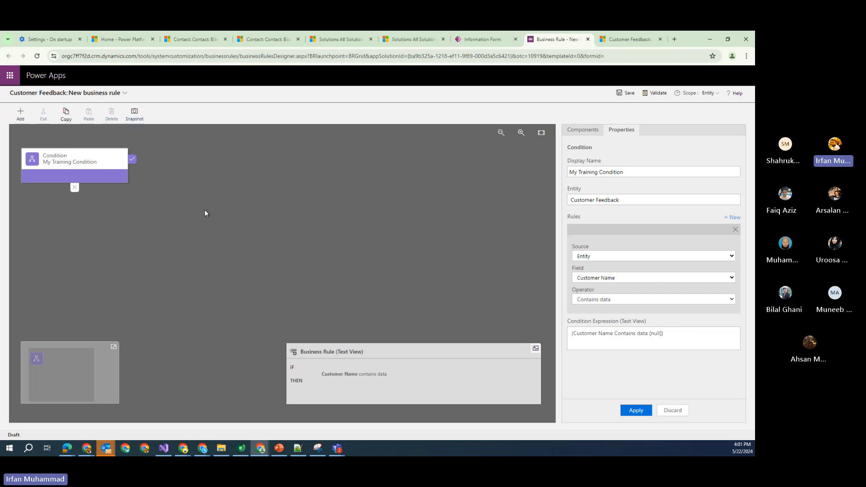
left_click(594, 137)
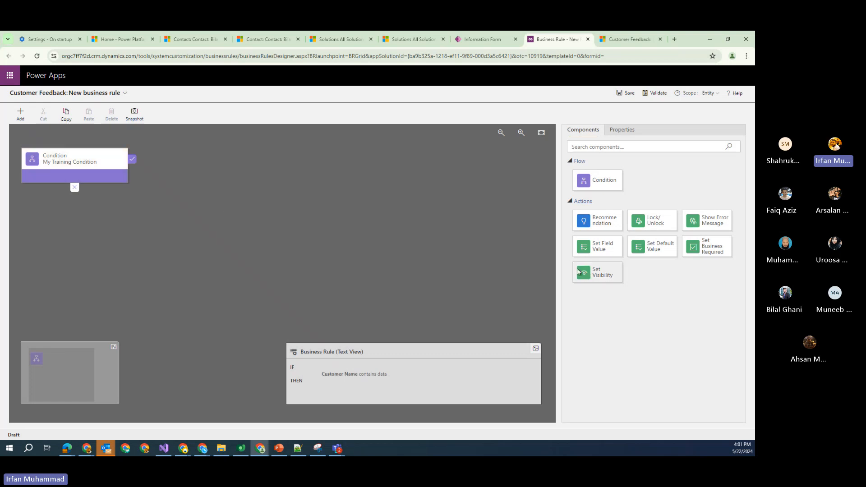
Add a Set Visibility action on the true branch showing Business Rule Field
left_click_drag(598, 273, 140, 172)
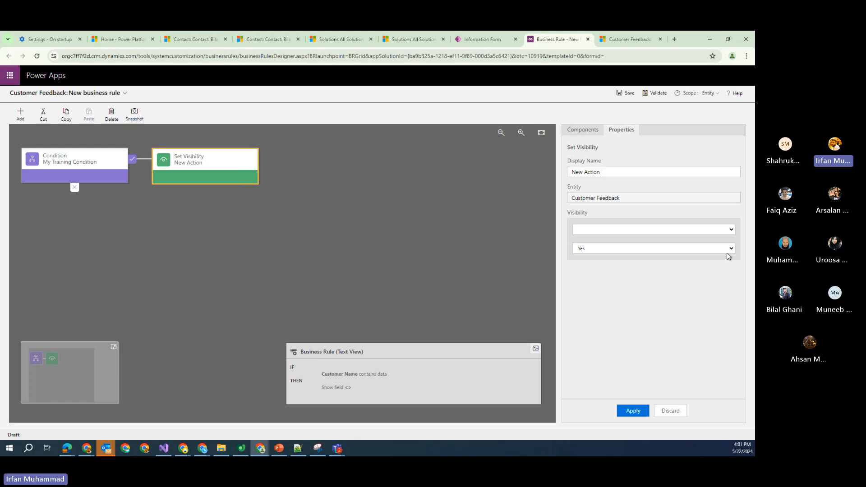
left_click(730, 230)
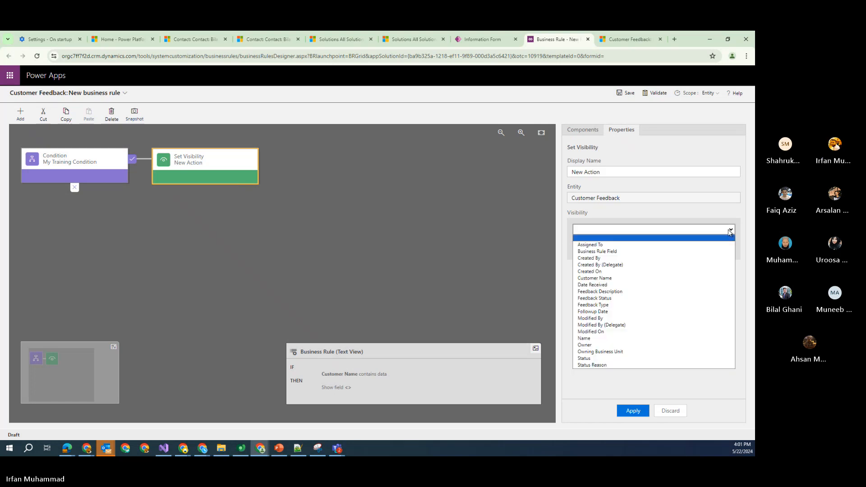
left_click(658, 252)
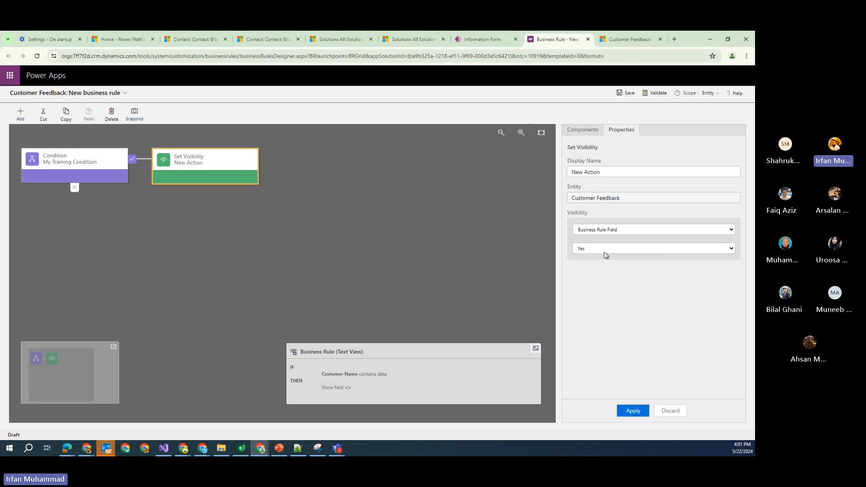
left_click(635, 412)
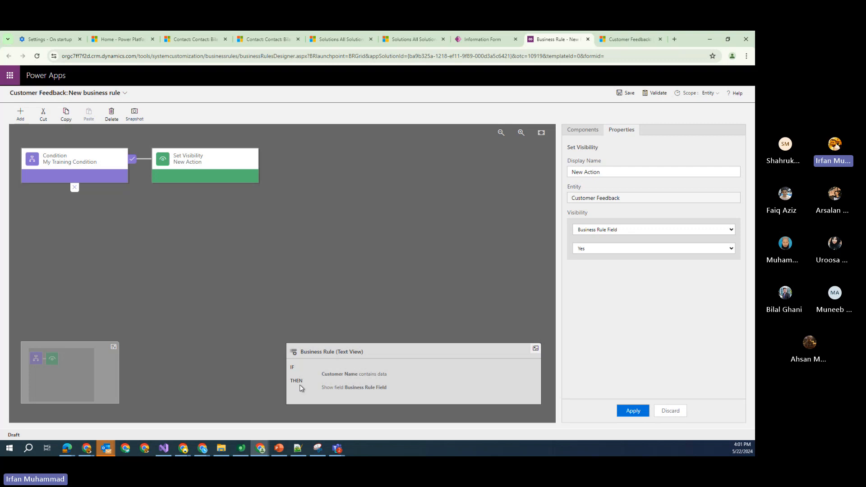
Review the IF/THEN rule summary and save the business rule
left_click(323, 378)
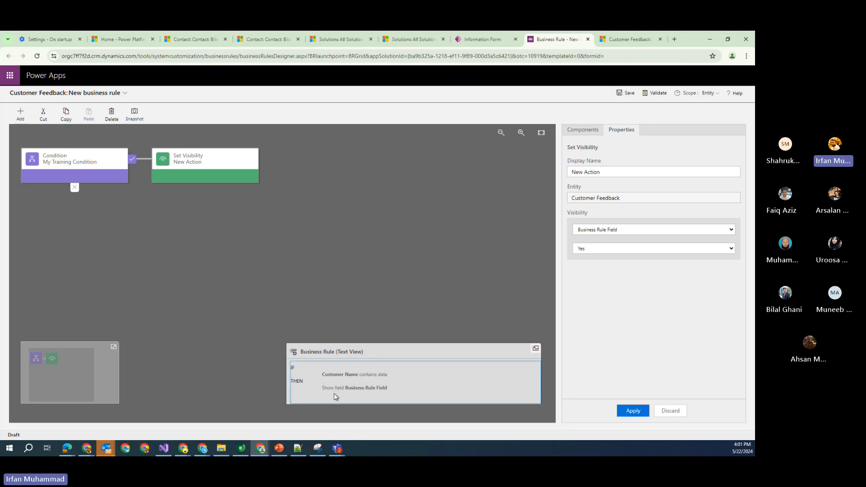
left_click_drag(323, 389, 360, 390)
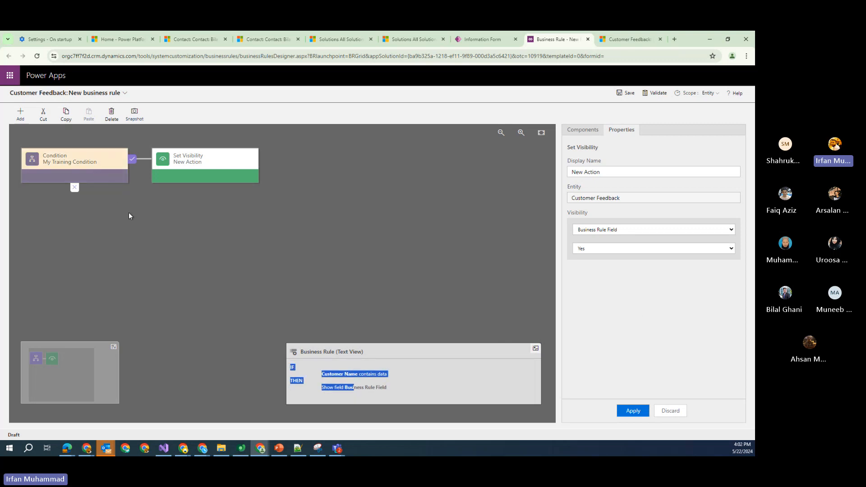
left_click(632, 95)
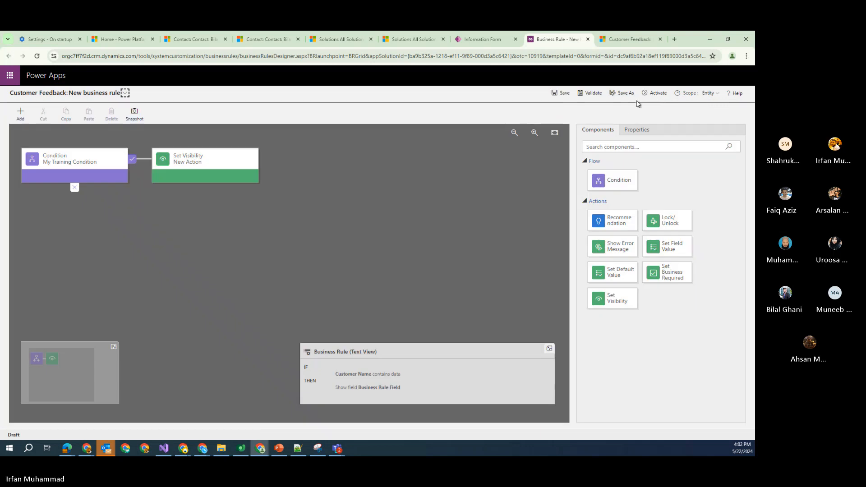
Activate the business rule, confirm it, and go back to the Information form
left_click(654, 93)
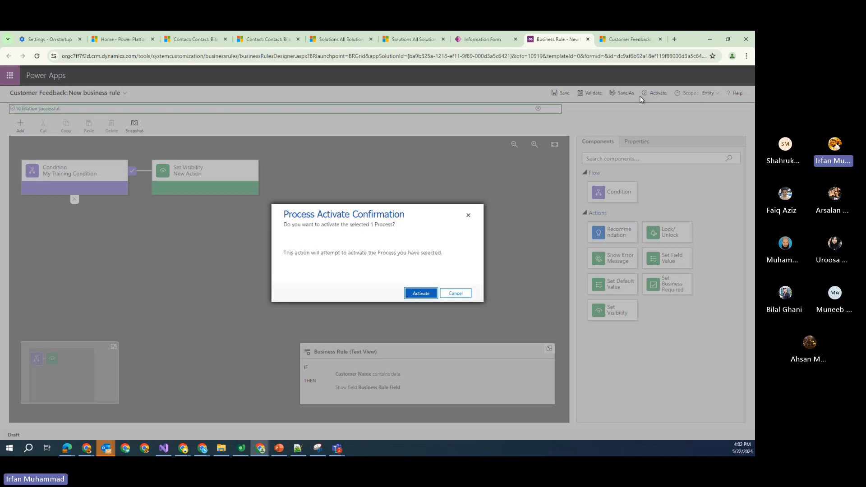
left_click(417, 293)
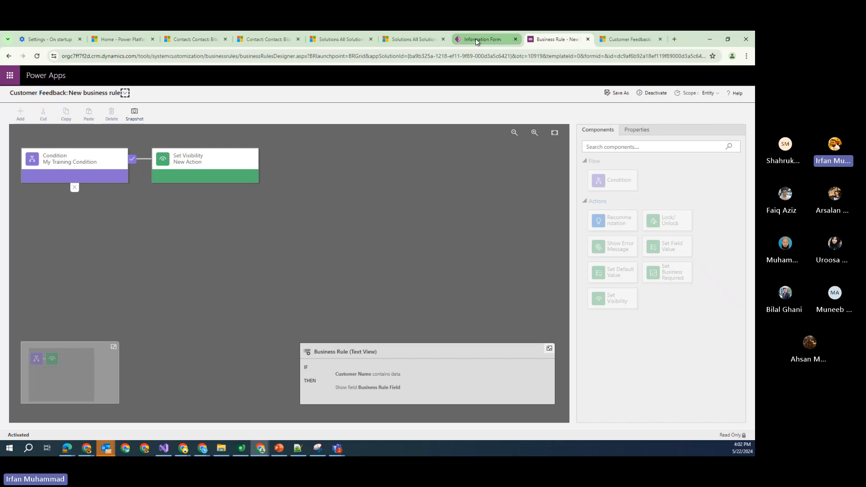
left_click(477, 40)
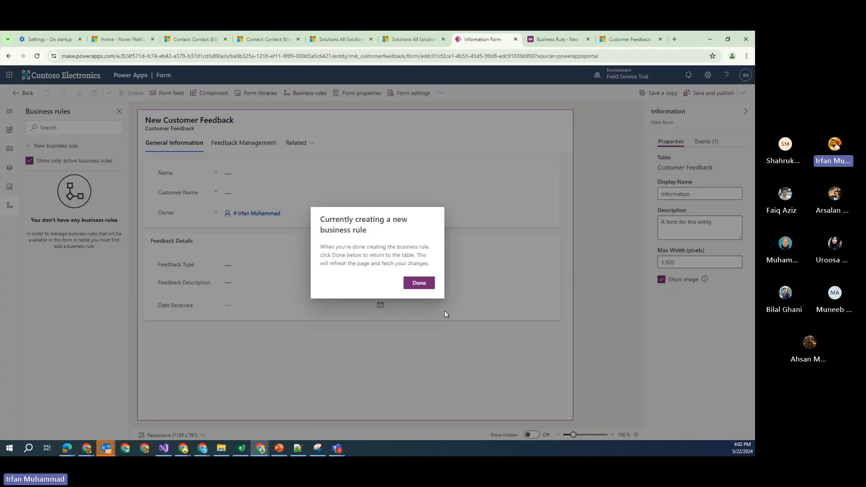
Place Business Rule Field below Date Received, hidden by default, then save and publish
left_click(418, 283)
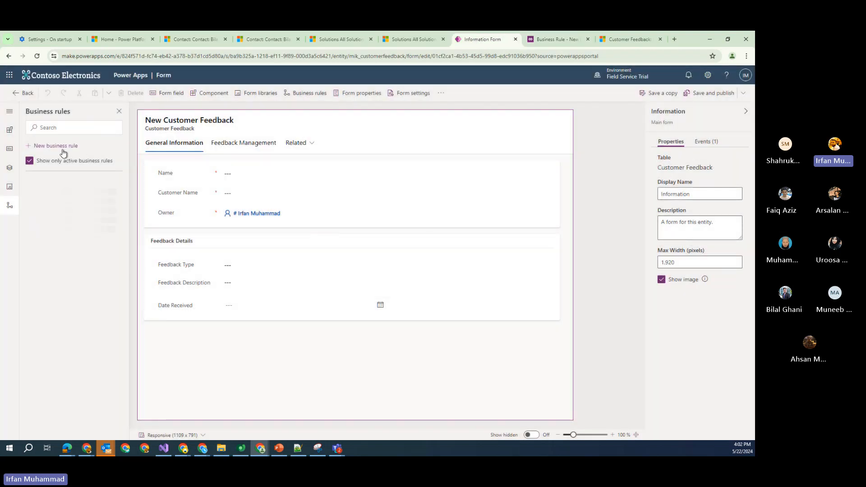
left_click(10, 111)
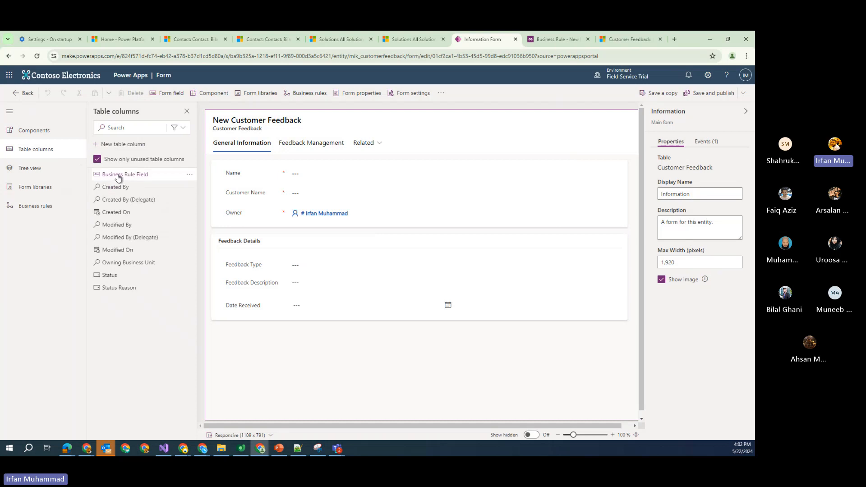
left_click_drag(102, 174, 263, 324)
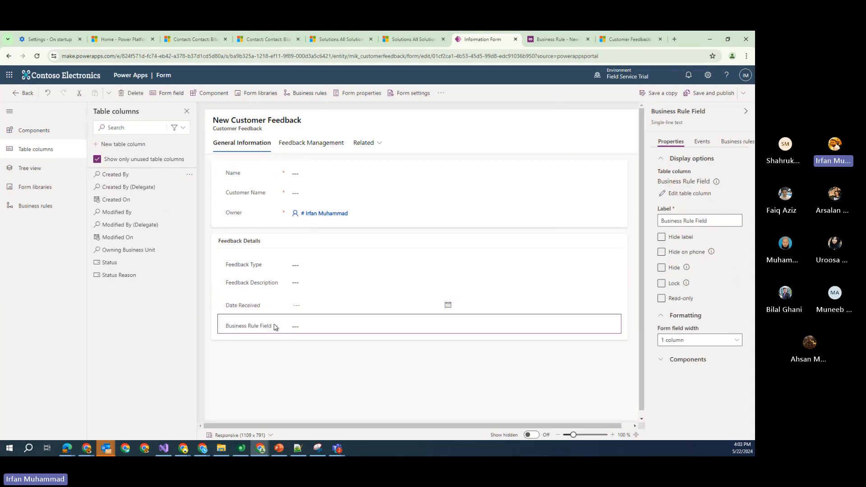
left_click(662, 271)
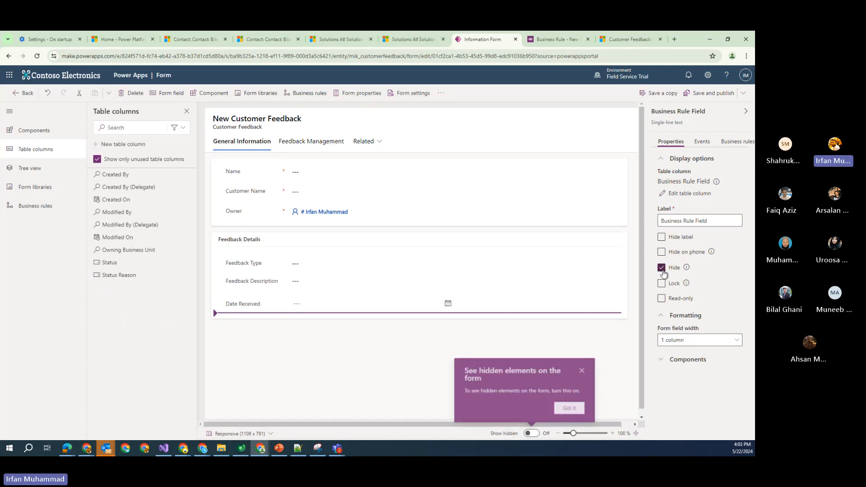
left_click(584, 370)
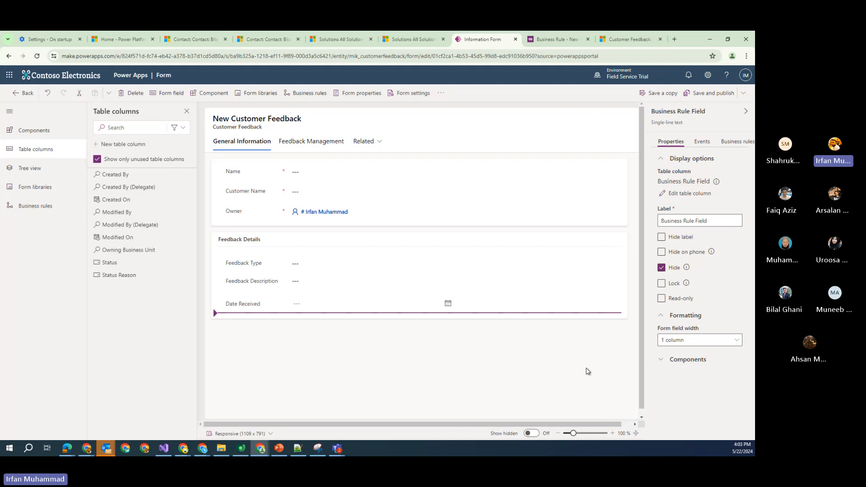
left_click(700, 94)
Move between the rule designer, form editor and new record, clicking into Customer Name
left_click(543, 44)
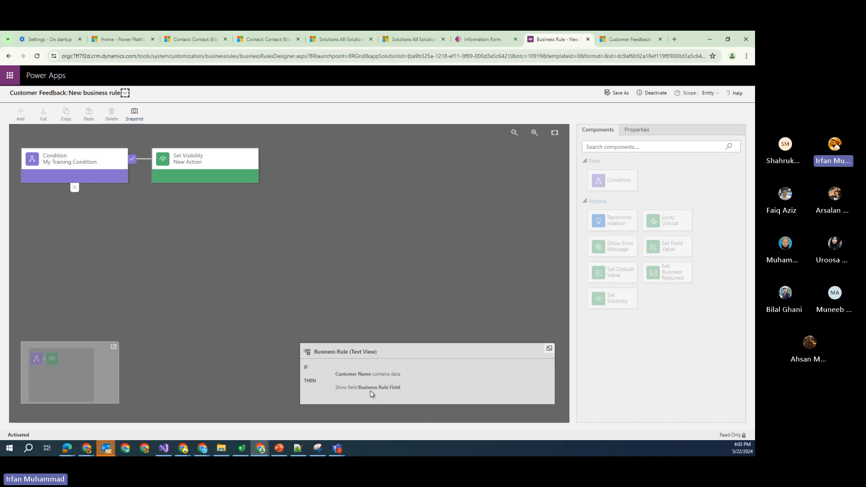
left_click(482, 42)
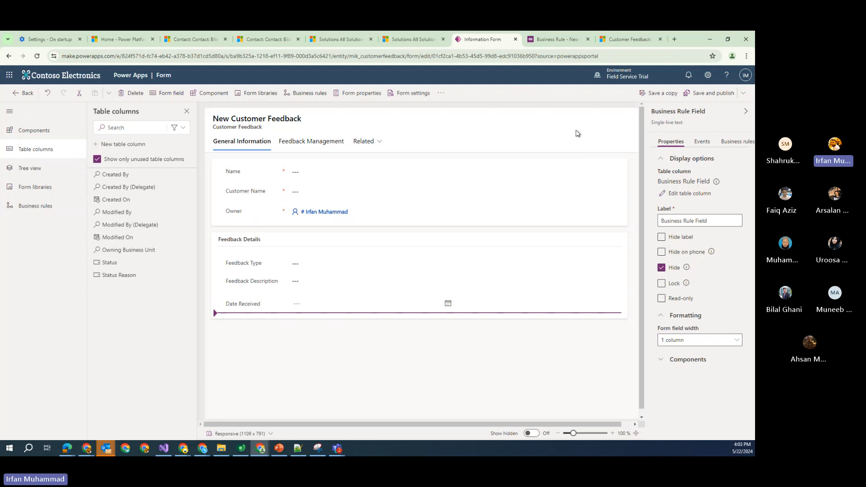
left_click(631, 39)
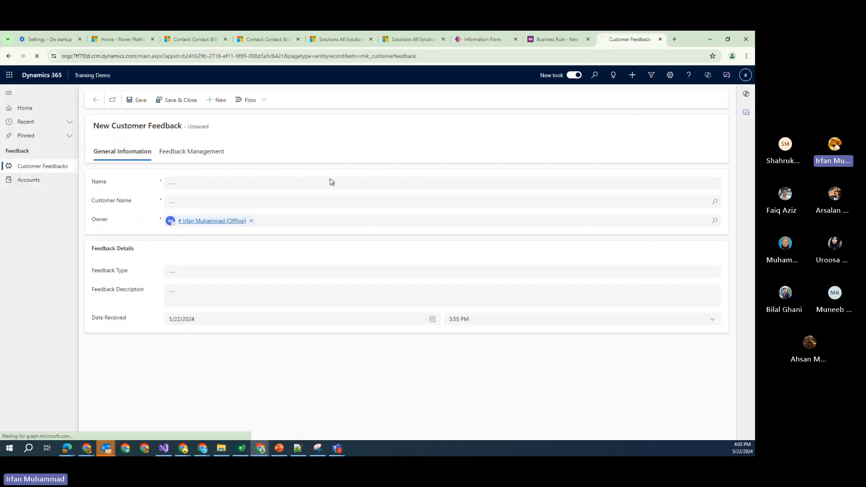
left_click(169, 204)
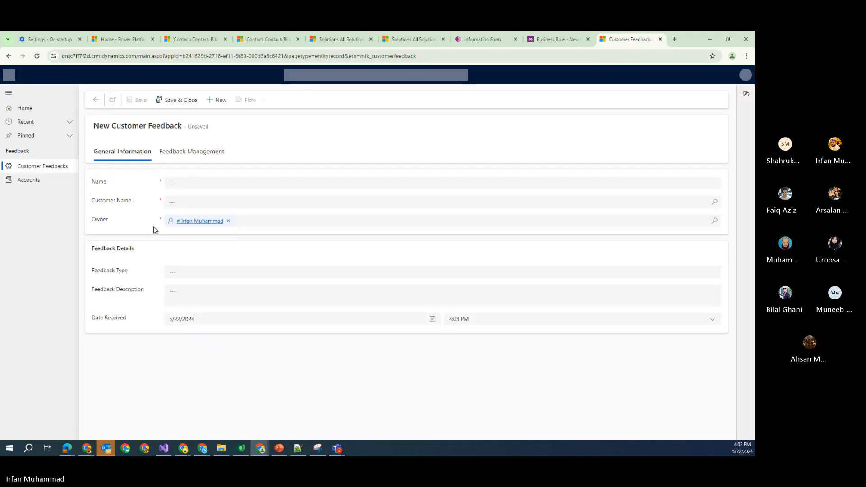
left_click(184, 202)
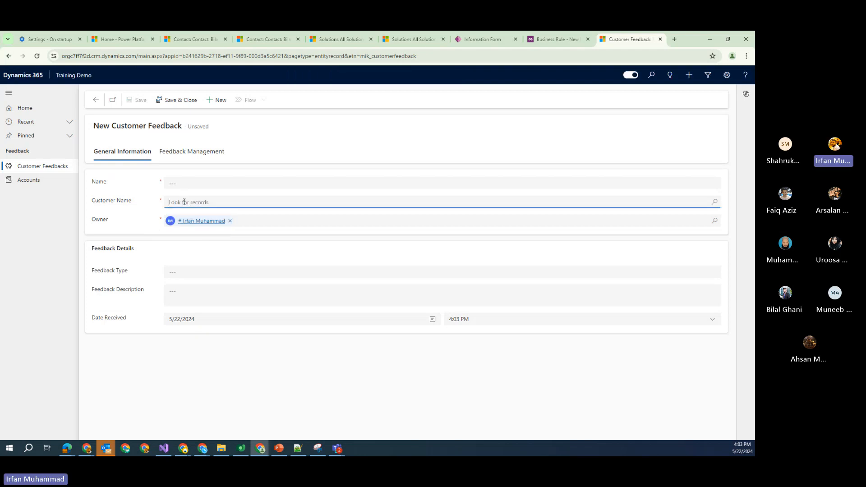
Set Customer Name to American Wood Exports, verify Business Rule Field appears, then clear it
left_click(552, 41)
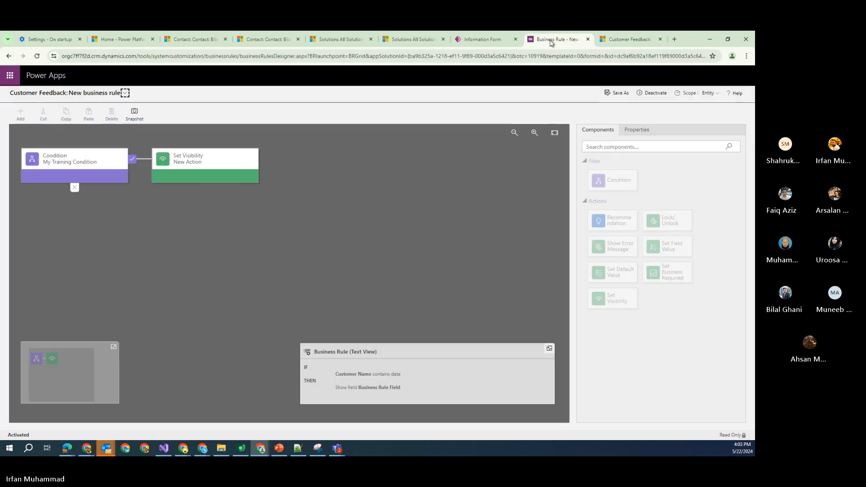
left_click(644, 36)
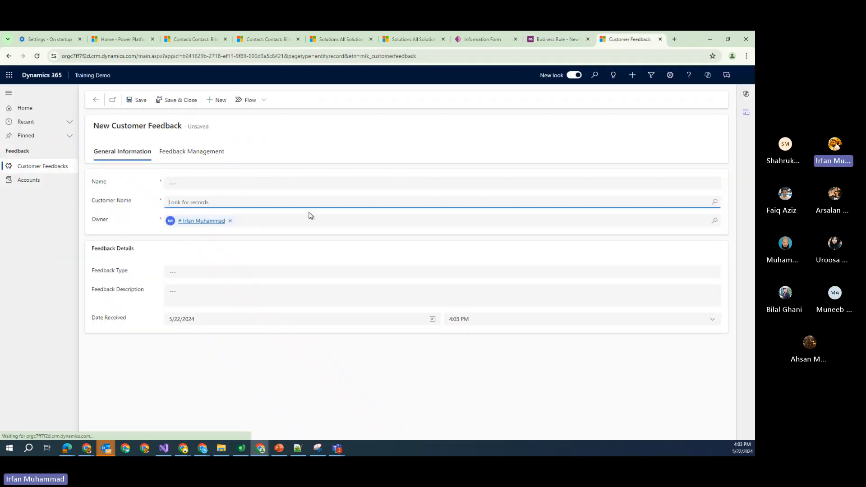
left_click(715, 202)
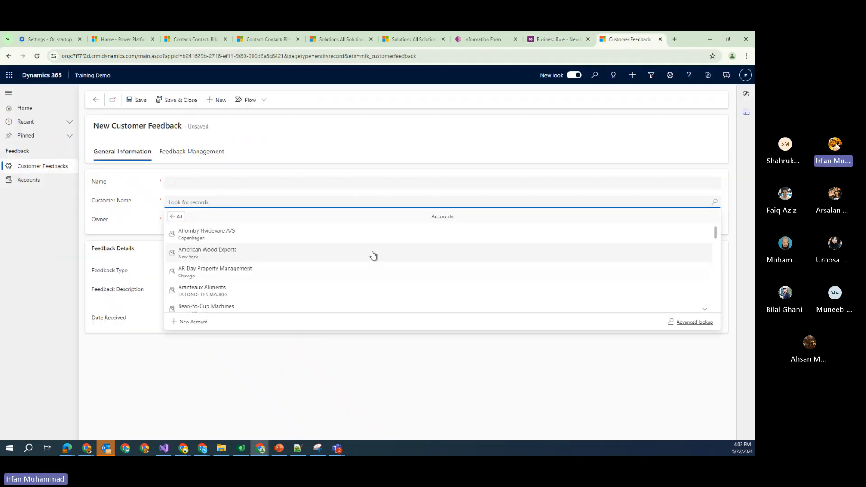
left_click(372, 255)
left_click_drag(93, 340, 134, 342)
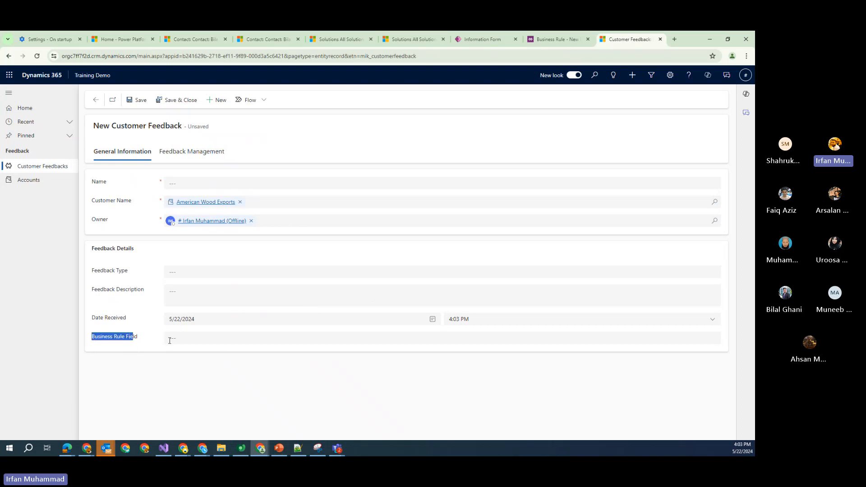
left_click(240, 202)
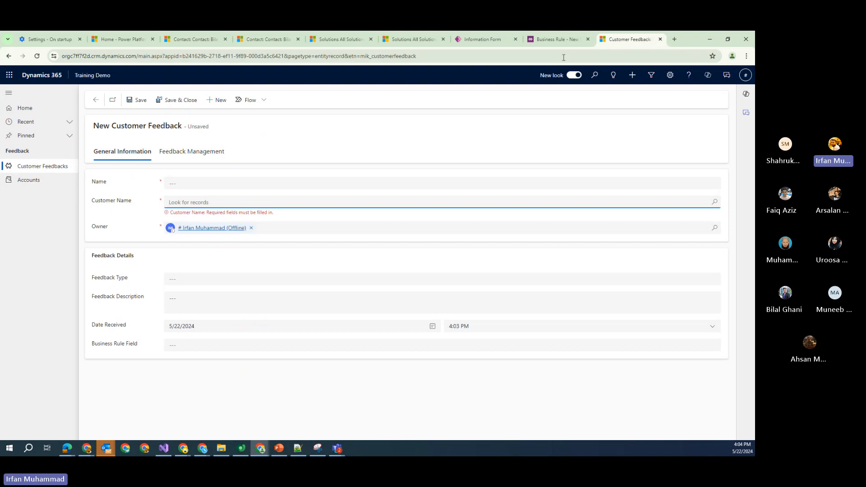
Deactivate the Customer Feedback business rule in the designer and confirm, returning it to Draft
left_click(560, 40)
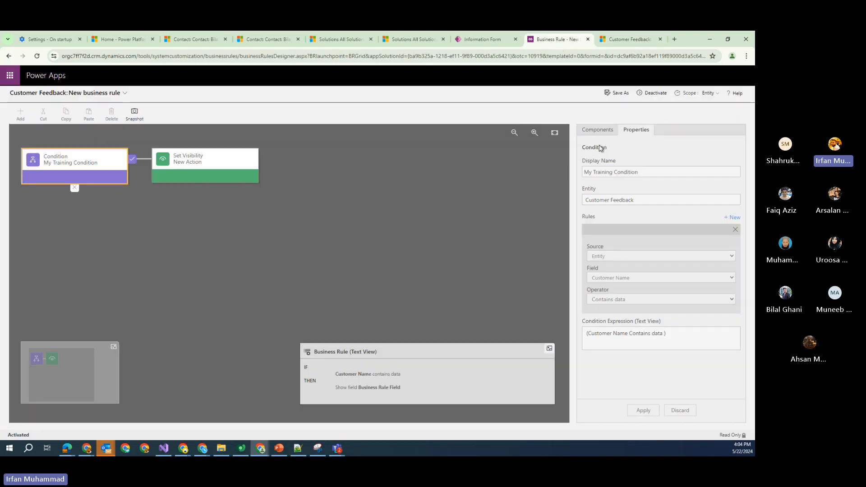
left_click(646, 93)
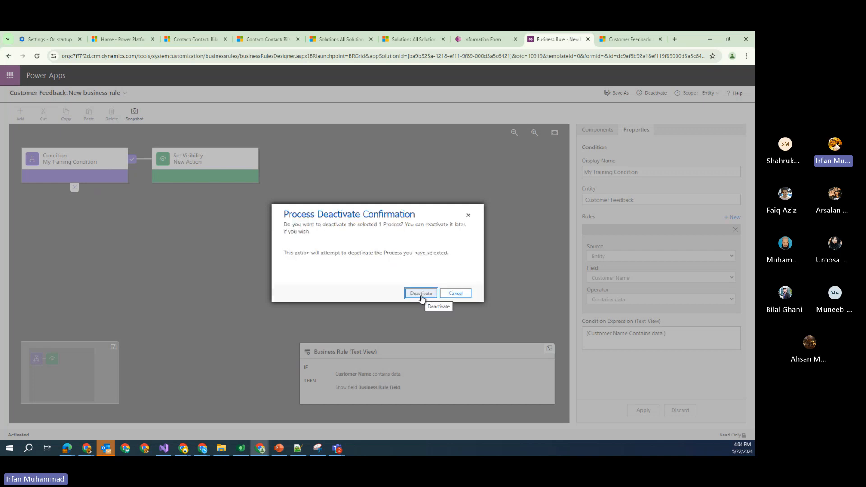
left_click(421, 294)
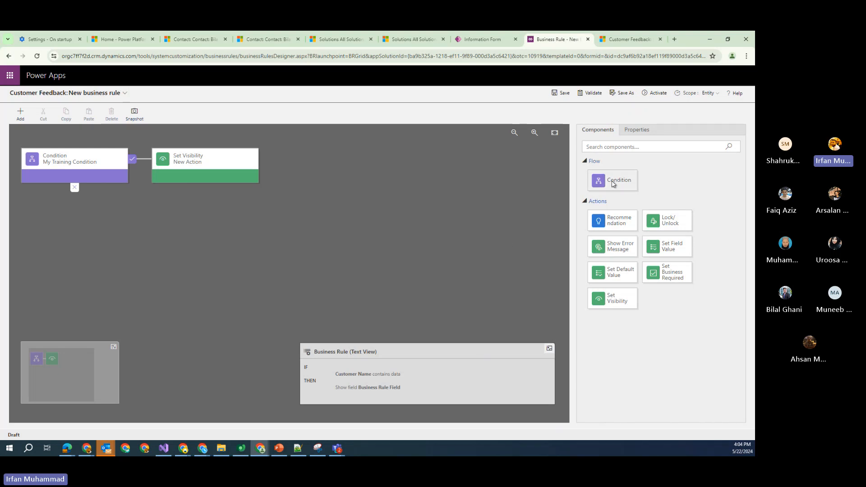
Add an else-if condition: Customer Name does not contain data
left_click_drag(598, 180, 87, 199)
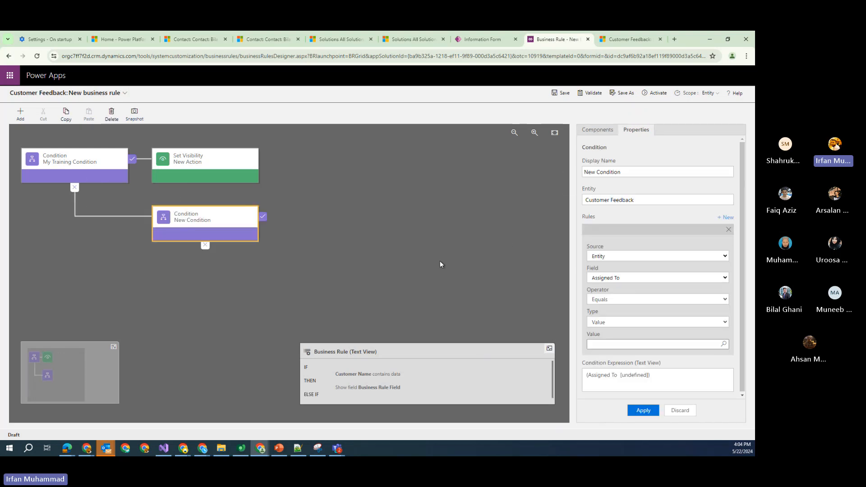
left_click(725, 278)
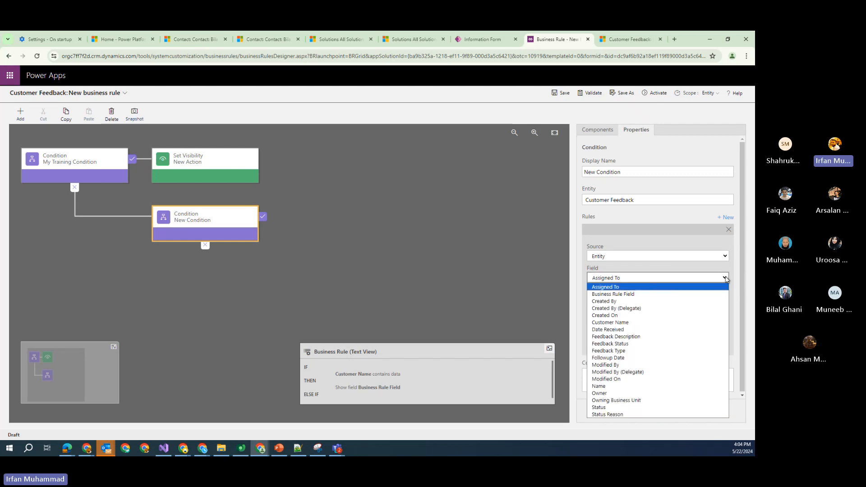
left_click(665, 323)
left_click(630, 299)
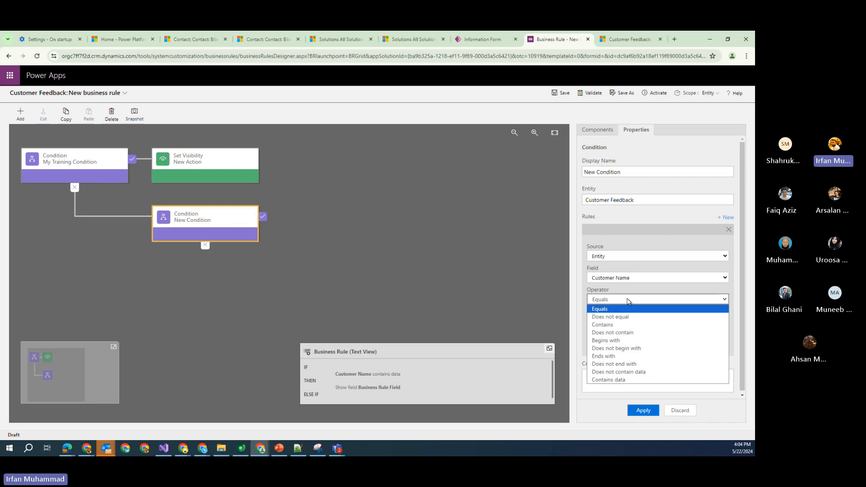
left_click(648, 372)
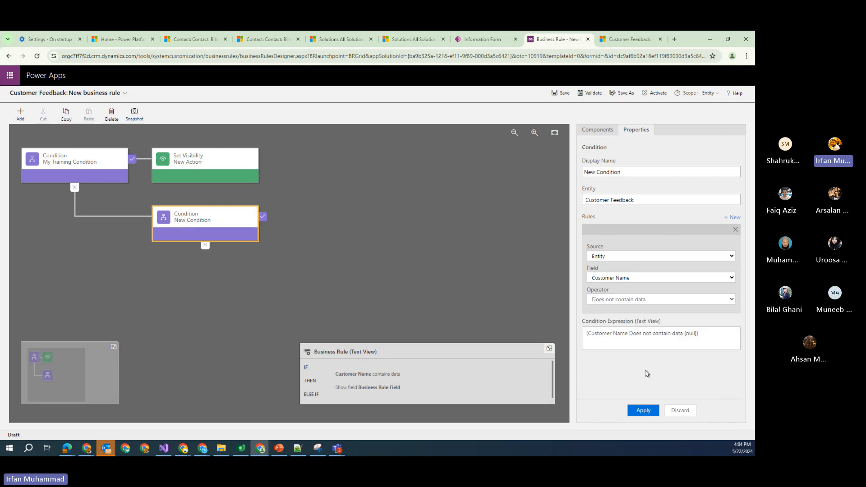
left_click(647, 413)
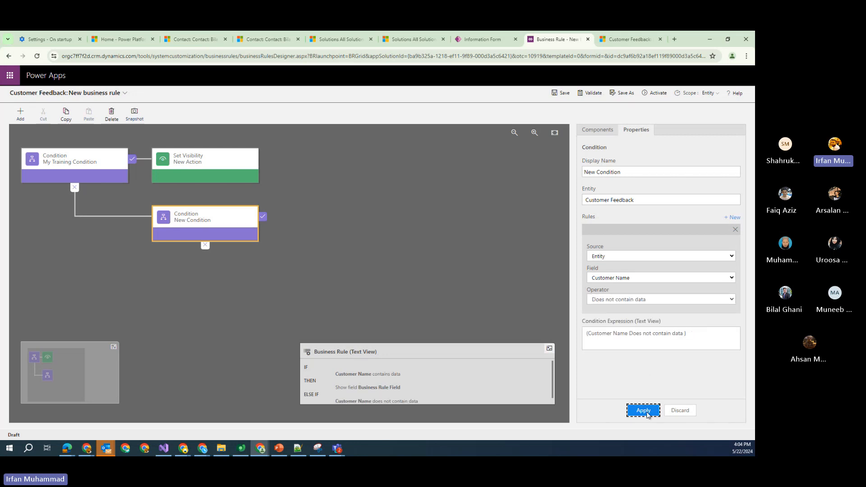
Add a Set Visibility action under it setting Business Rule Field to No
left_click(607, 131)
left_click_drag(621, 299, 267, 225)
left_click(731, 230)
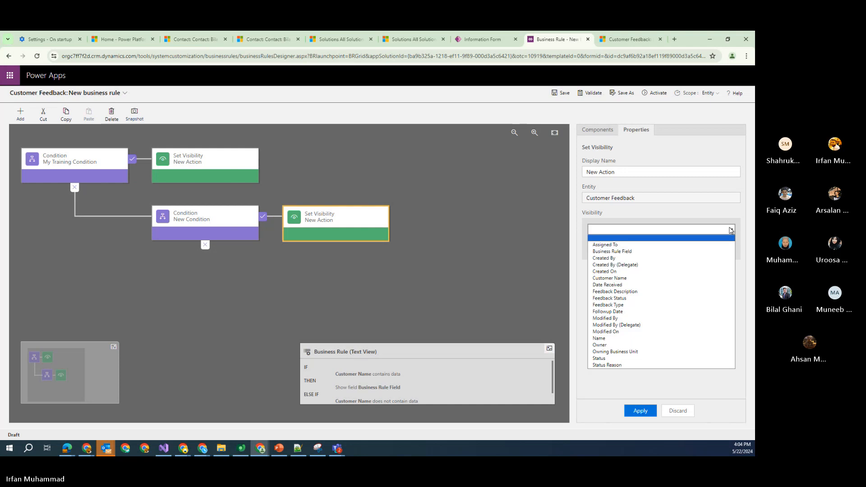
left_click(612, 251)
left_click(613, 249)
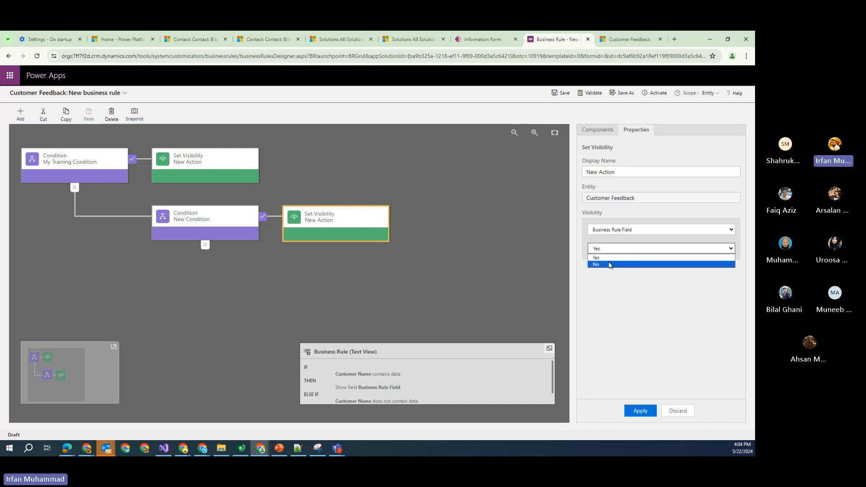
left_click(609, 265)
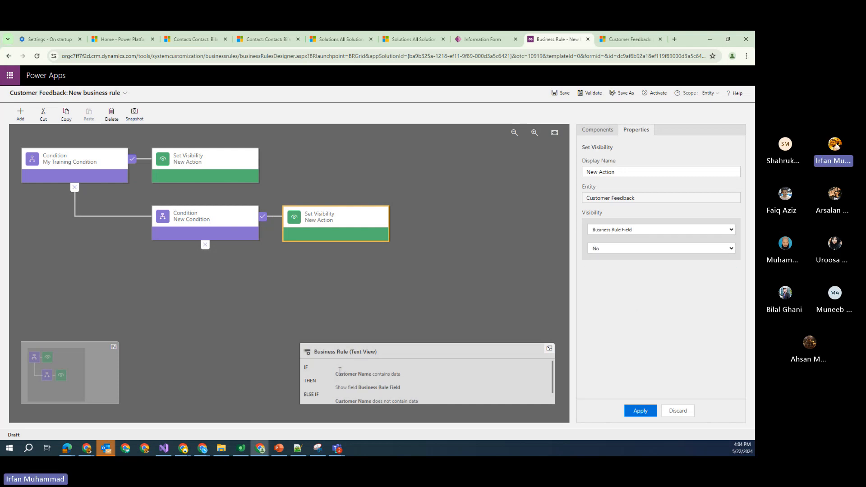
scroll(340, 371, "down", 1)
scroll(339, 372, "up", 1)
scroll(386, 387, "down", 1)
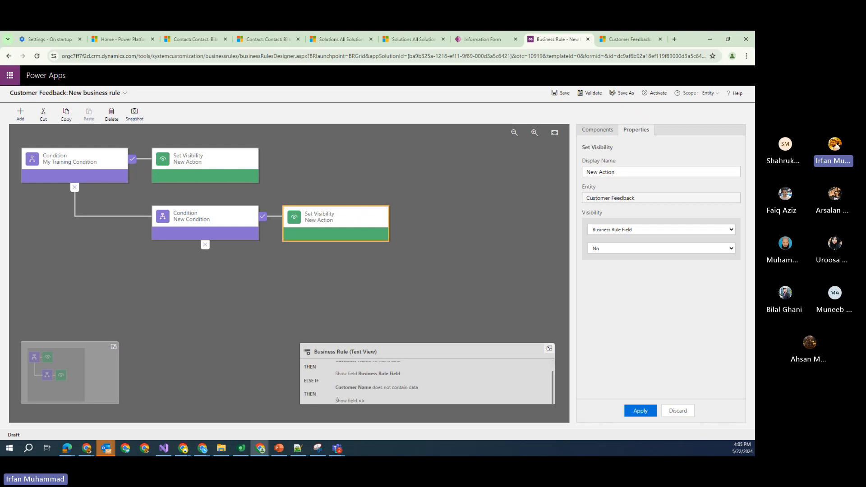
left_click(640, 411)
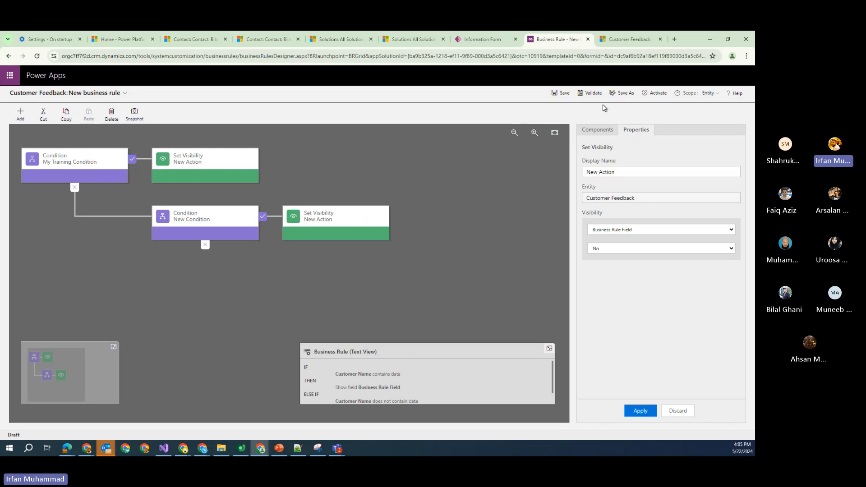
Validate and activate the updated rule, then bring up Js_customization.js in Notepad++
left_click(562, 93)
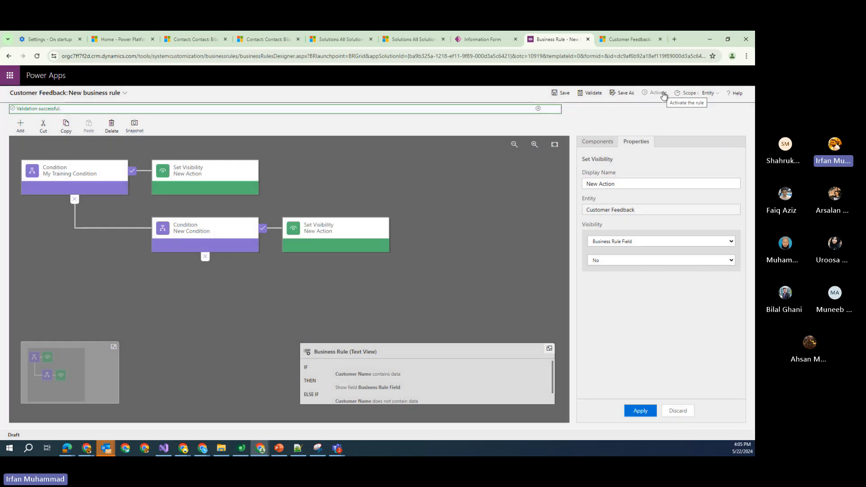
left_click(661, 93)
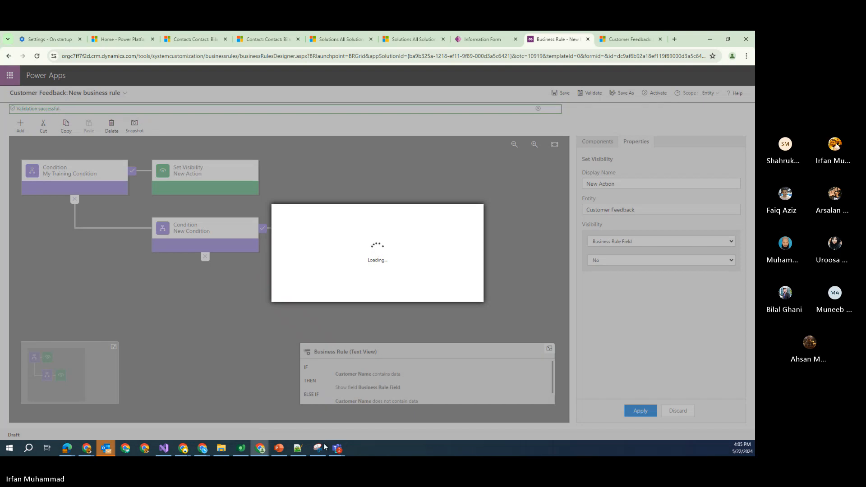
left_click(298, 448)
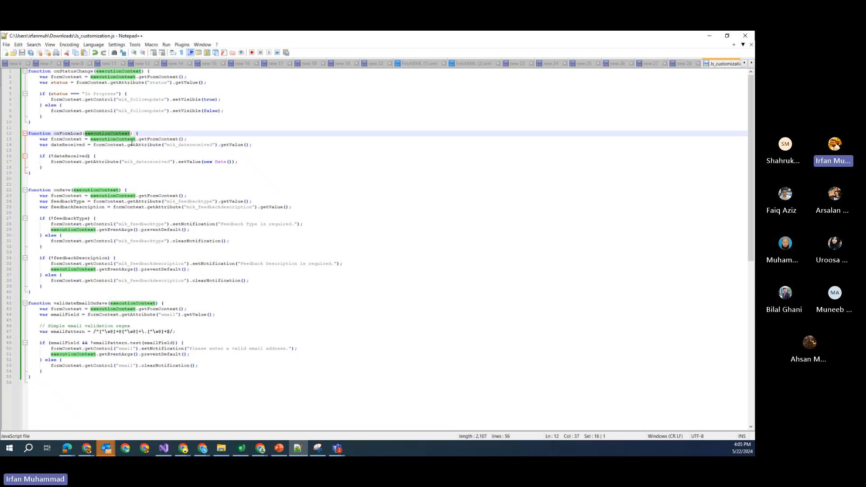
Highlight the getFormContext call and mik_datereceived getAttribute check in onFormLoad, then minimize Notepad++
left_click_drag(139, 140, 88, 140)
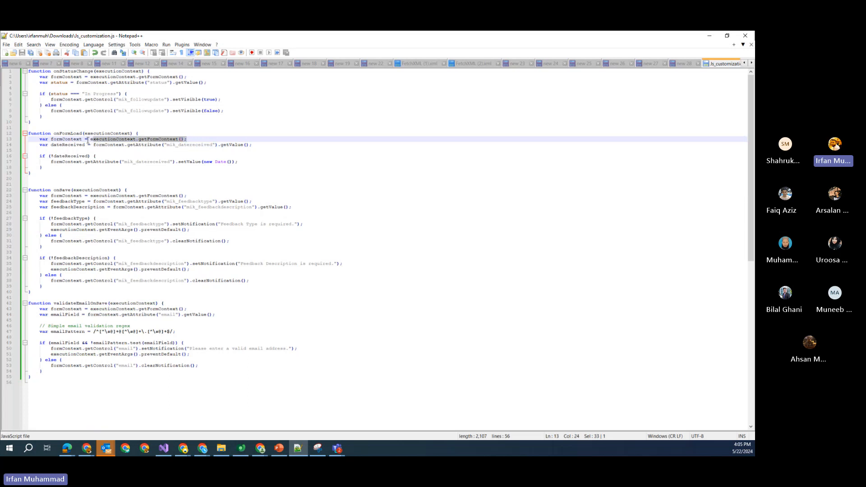
left_click(71, 140)
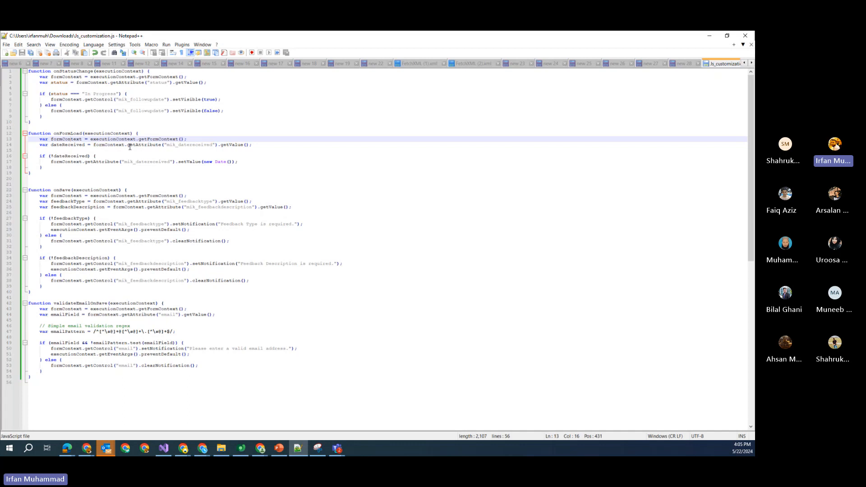
left_click_drag(130, 147, 214, 146)
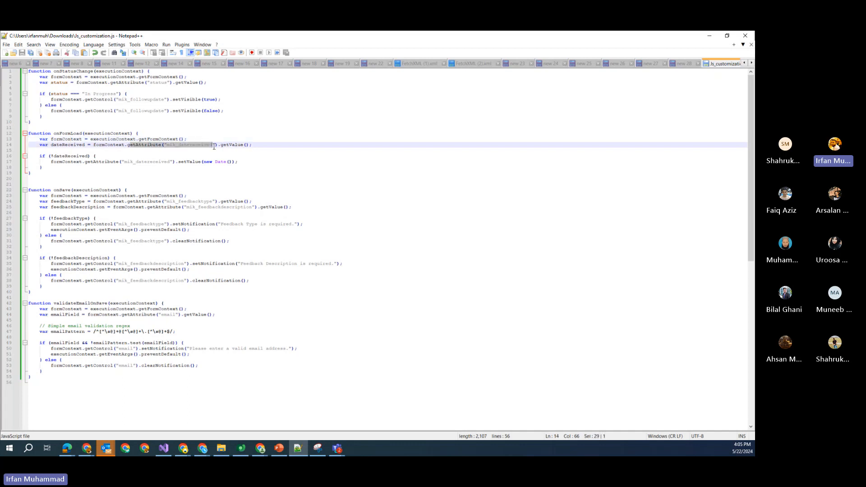
left_click(145, 155)
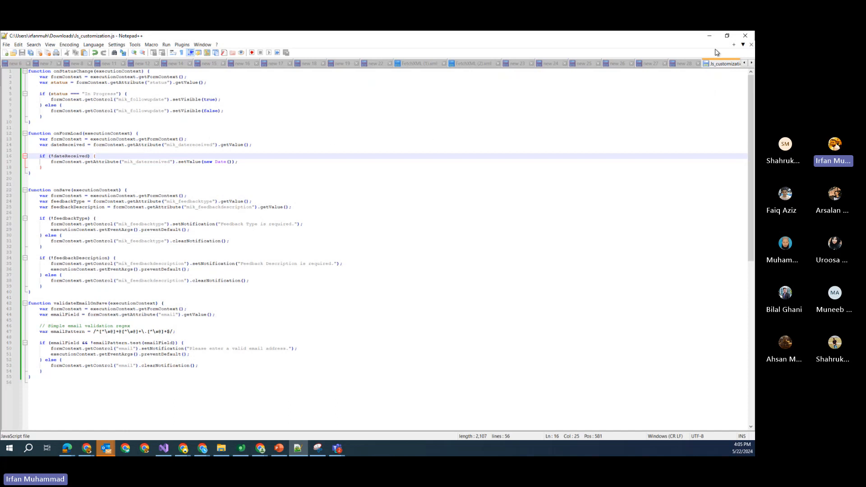
left_click(710, 35)
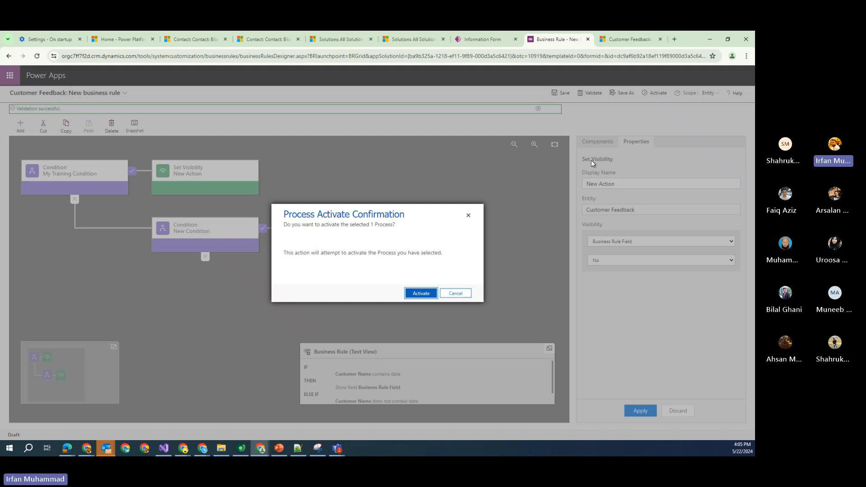
Confirm activating the business rule and reload the new Customer Feedback form
left_click(421, 294)
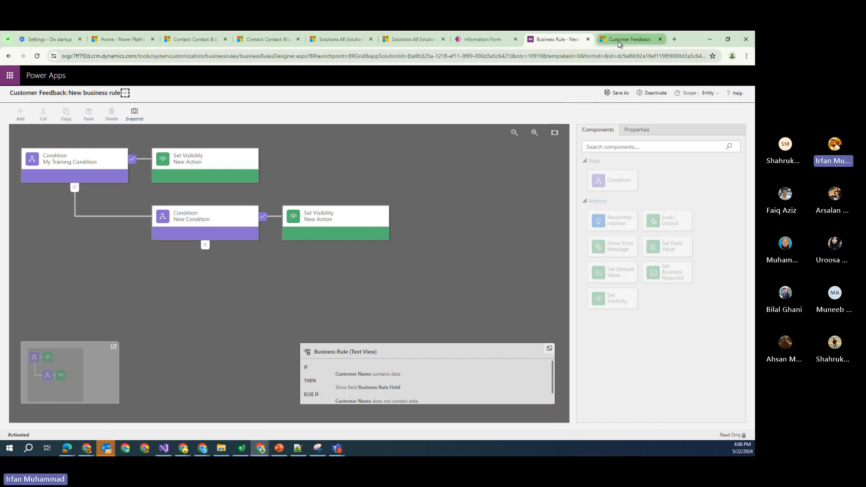
left_click(619, 41)
left_click(37, 56)
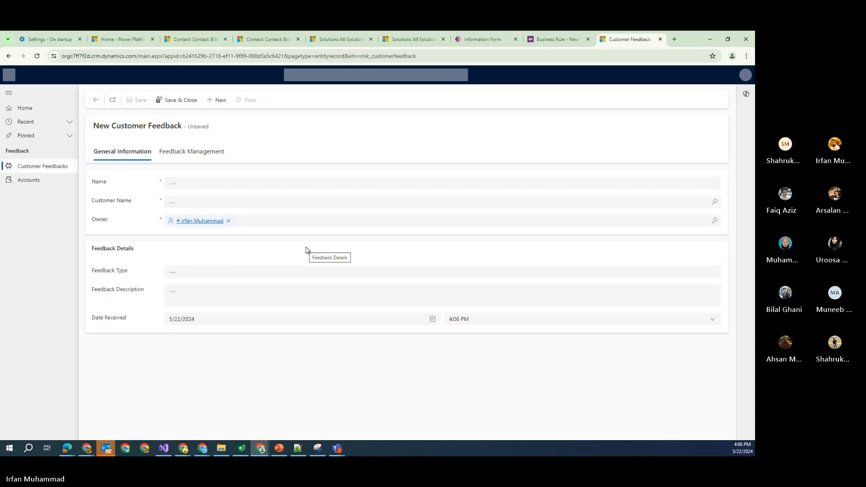
Set Customer Name to Ahornby Hvidevare A/S, then clear it to test Business Rule Field visibility
left_click(715, 202)
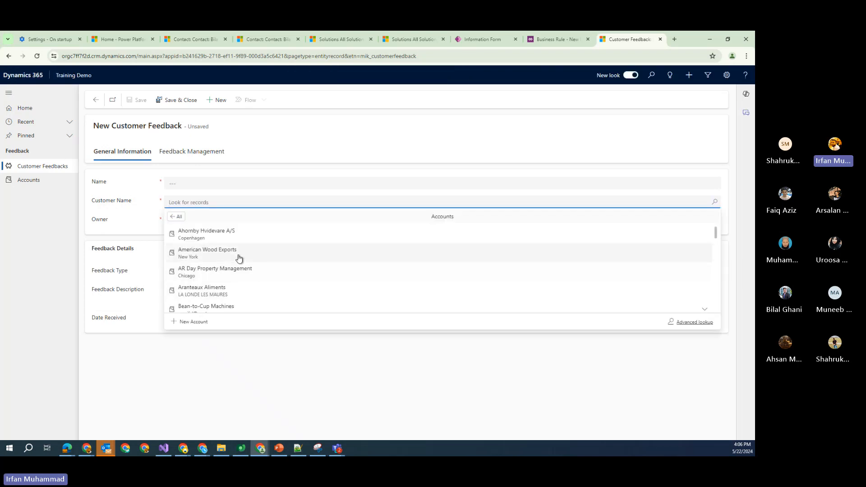
left_click(235, 239)
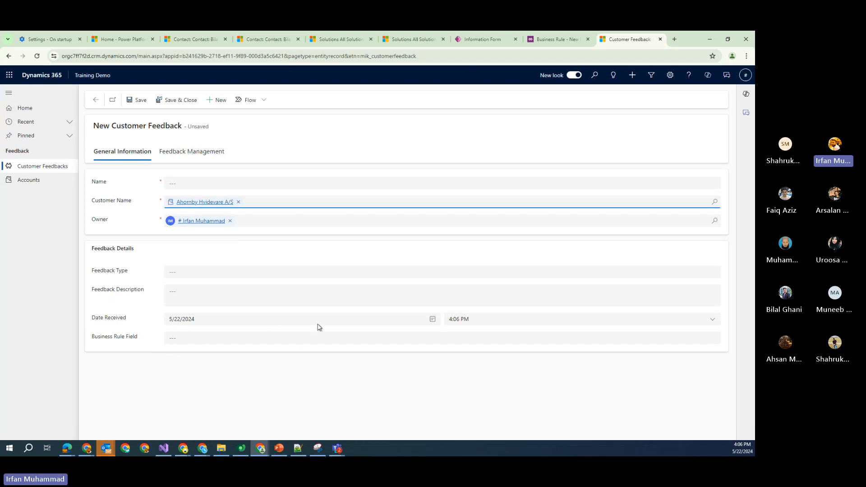
left_click(239, 202)
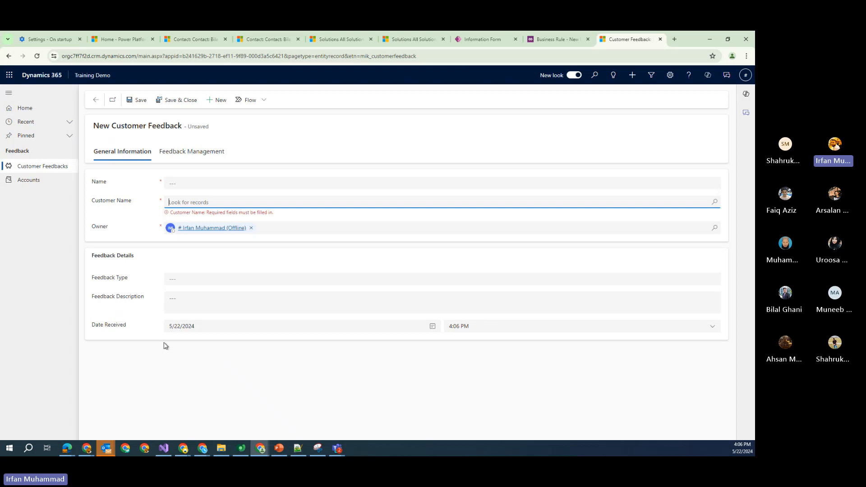
left_click(563, 40)
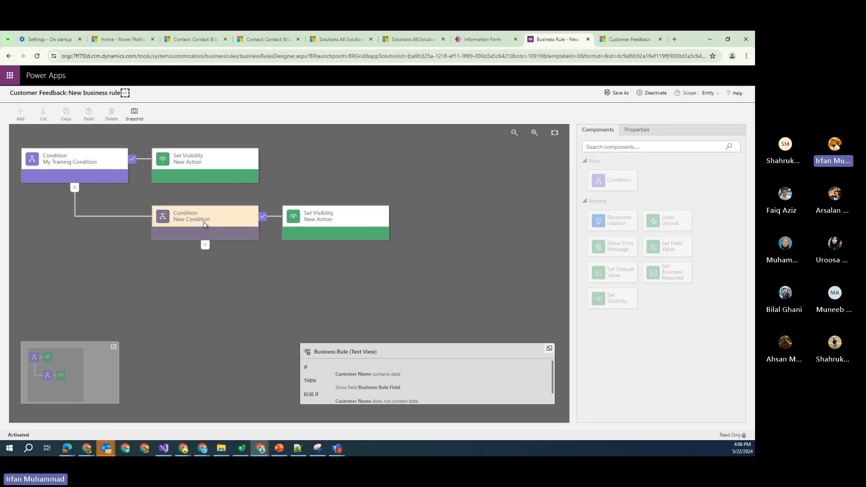
Return to the unsaved Customer Feedback record's browser tab
left_click(627, 40)
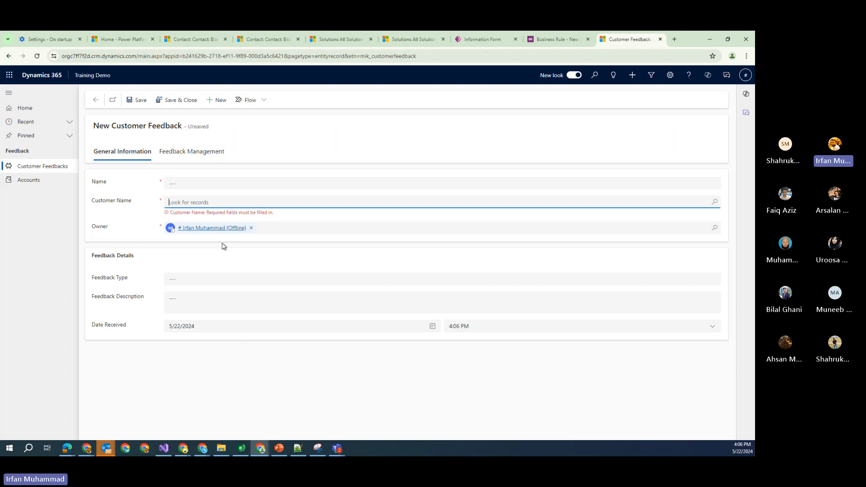
Focus the Feedback Description field, then go back to the business rule designer tab
left_click(229, 306)
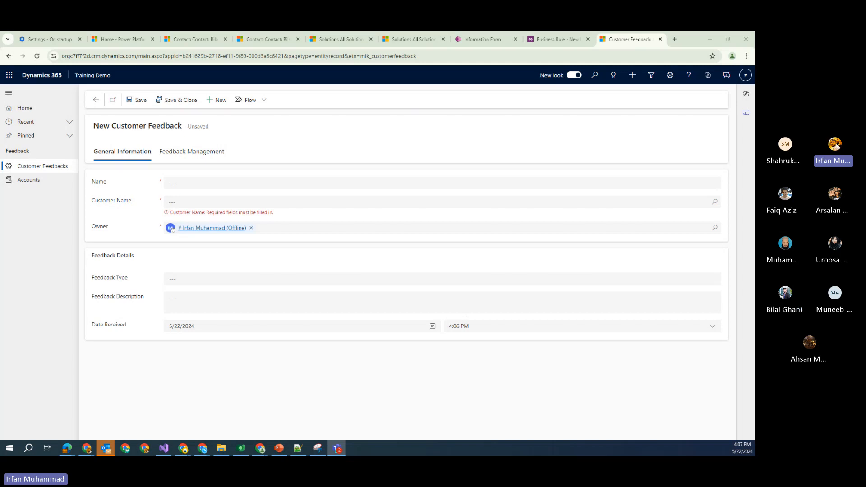
left_click(459, 304)
left_click(564, 40)
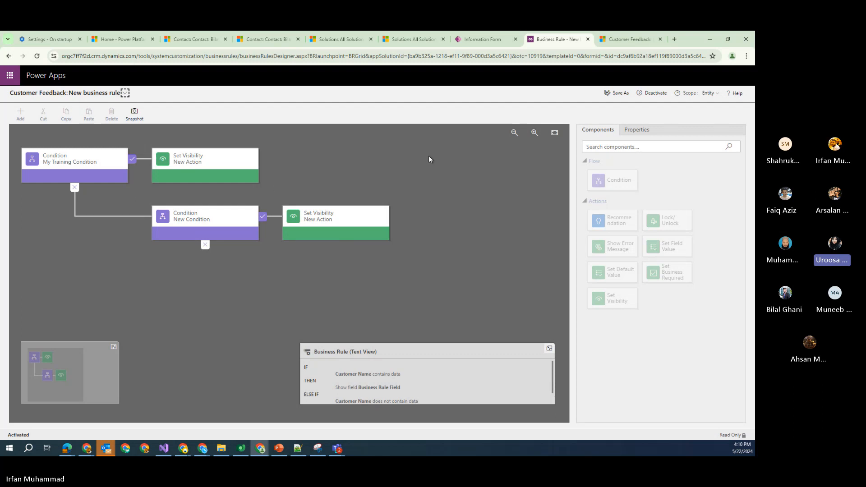
left_click(485, 39)
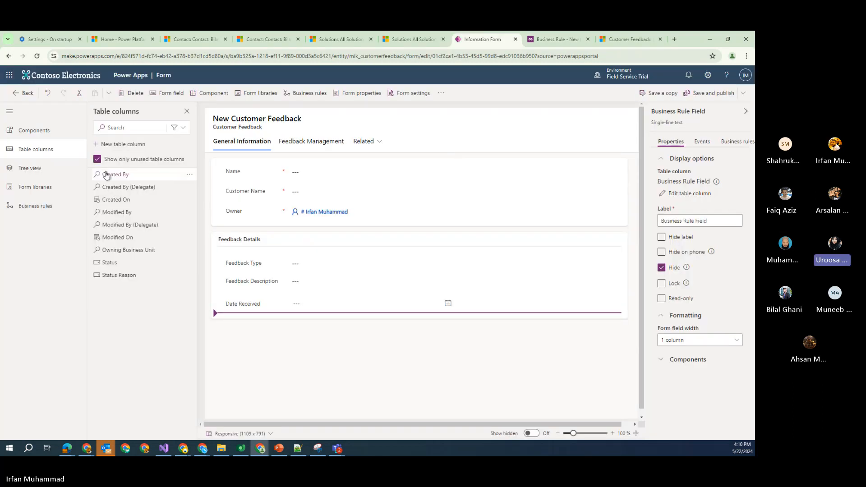
mouse_move(109, 176)
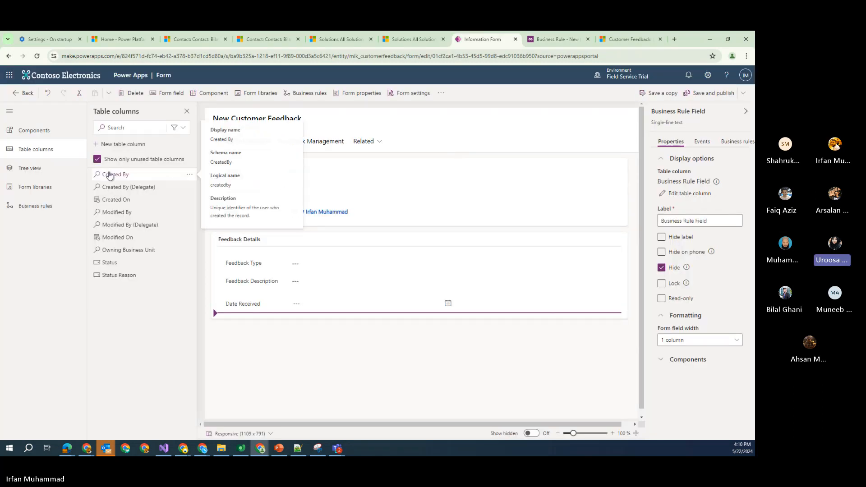
left_click(702, 142)
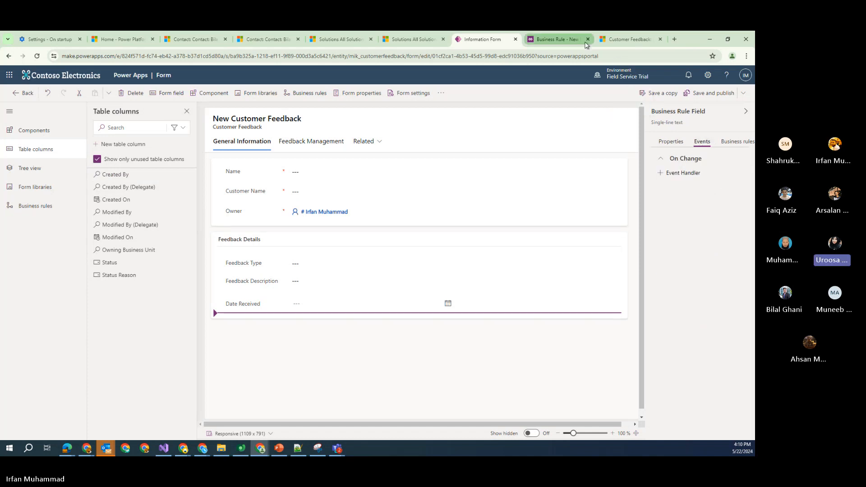
left_click(557, 39)
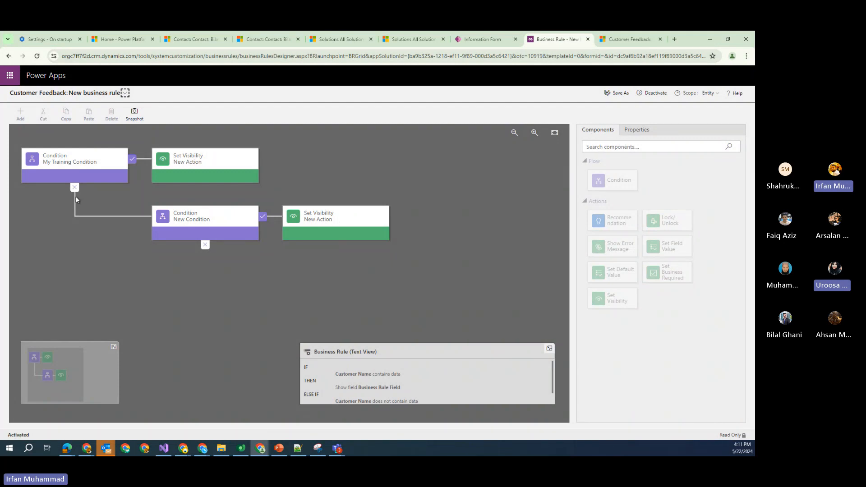
Select My Training Condition to review its Customer Name contains data test
left_click(82, 159)
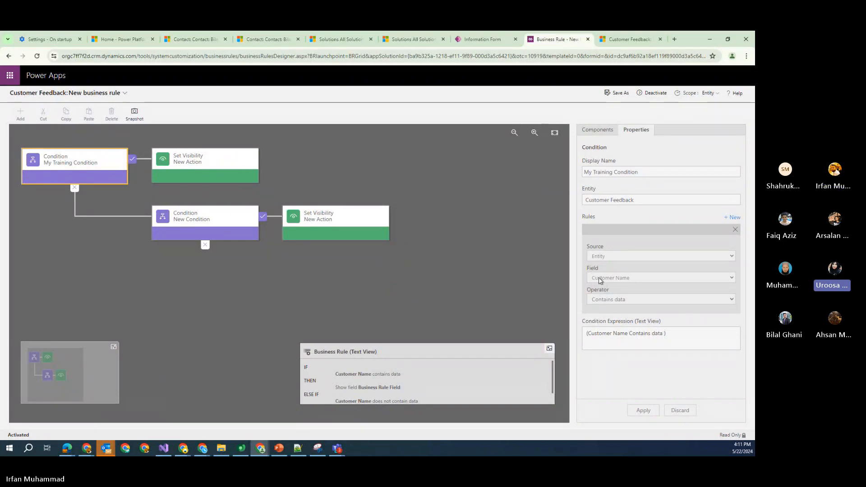
Deactivate the rule and change My Training Condition to test Feedback Type equals Complaint
left_click(654, 93)
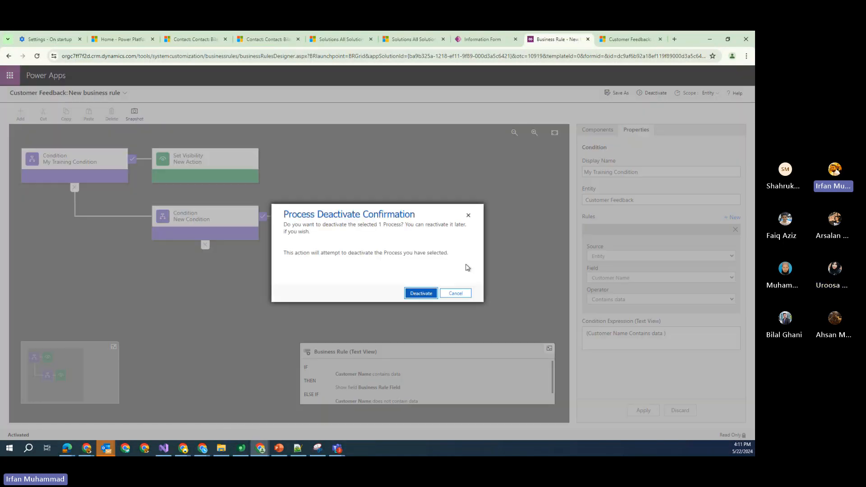
left_click(422, 294)
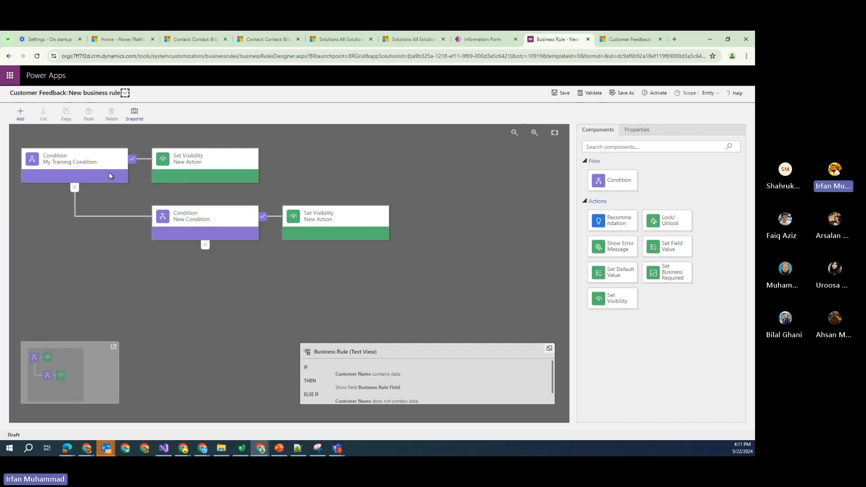
left_click(111, 177)
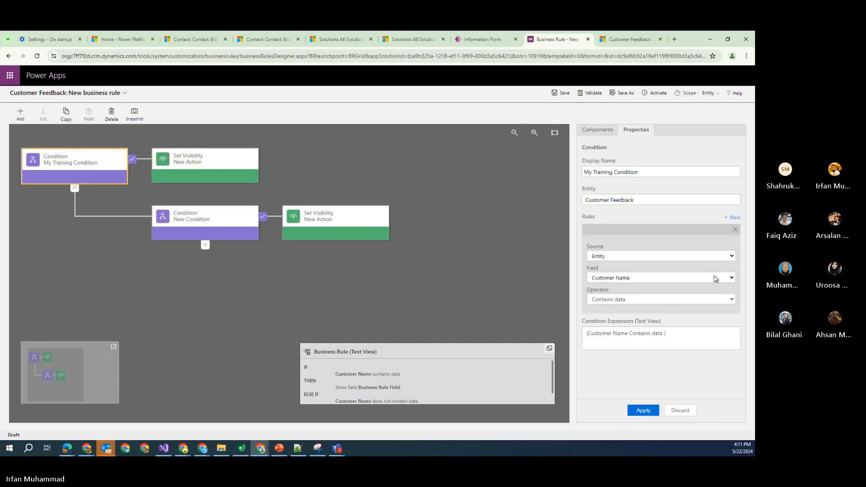
left_click(715, 278)
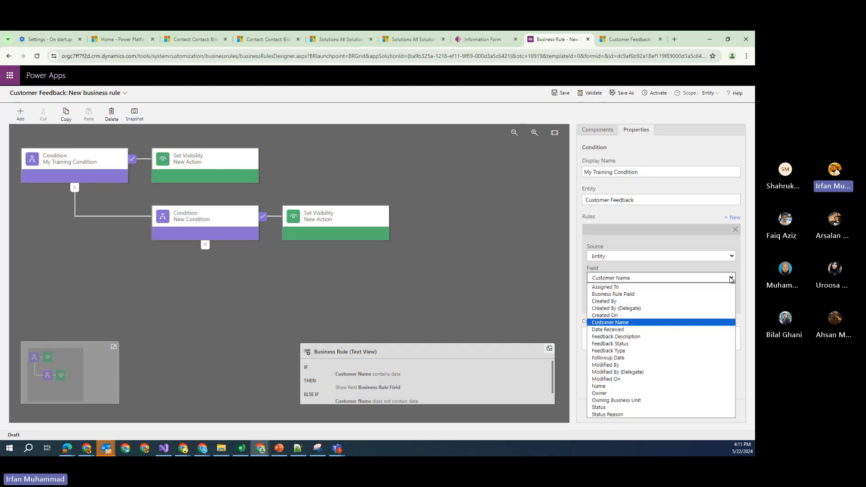
left_click(663, 352)
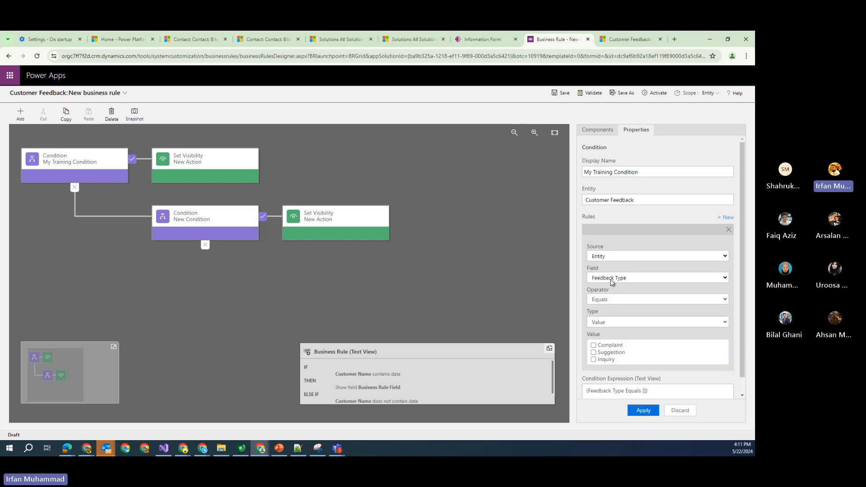
scroll(741, 304, "down", 1)
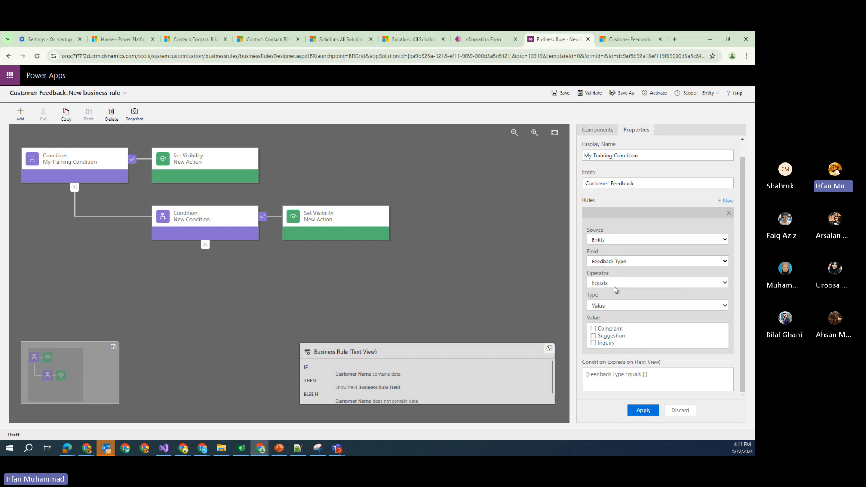
left_click(595, 329)
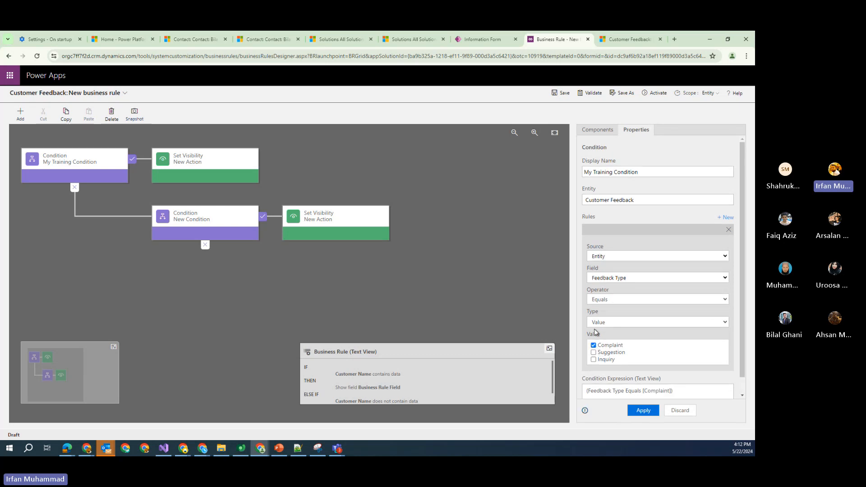
Review the first visibility action and the top condition's Field setting
left_click(228, 176)
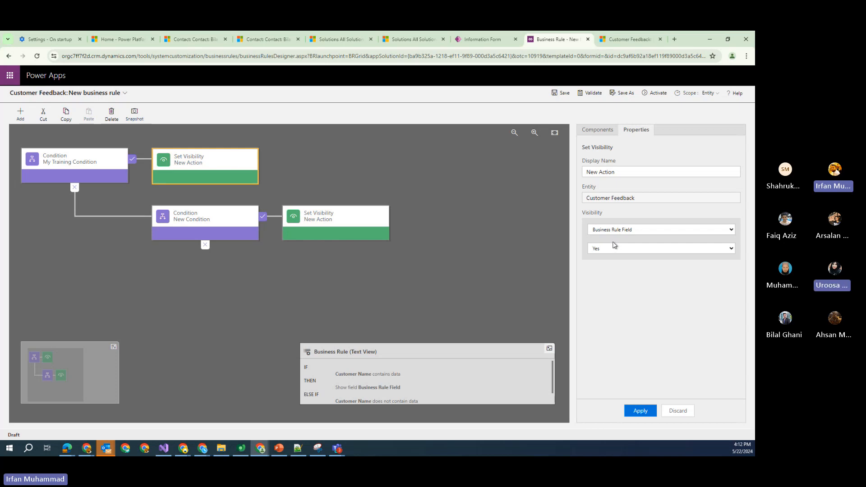
left_click(93, 164)
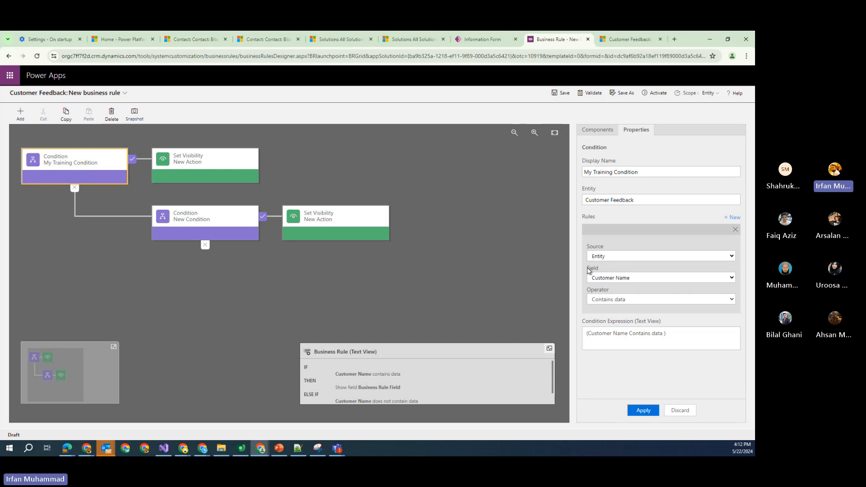
left_click_drag(587, 269, 603, 271)
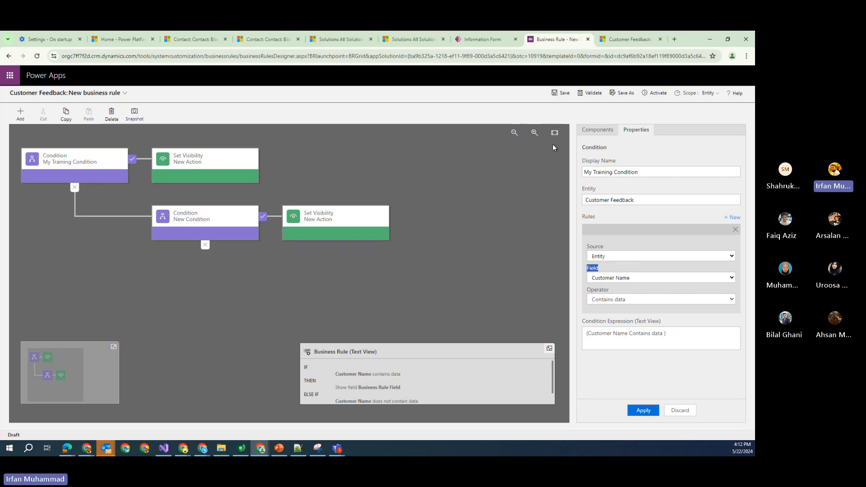
left_click(482, 41)
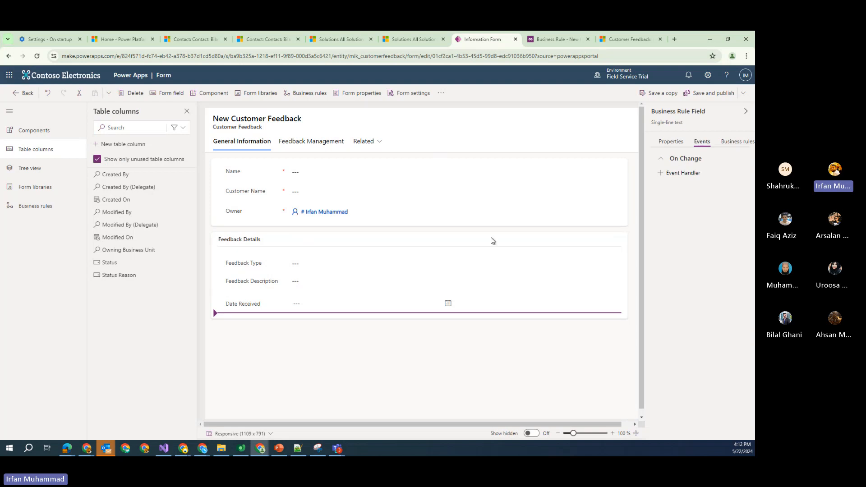
Select the Feedback Type field and view its On Change events, briefly checking the rule designer
left_click(297, 268)
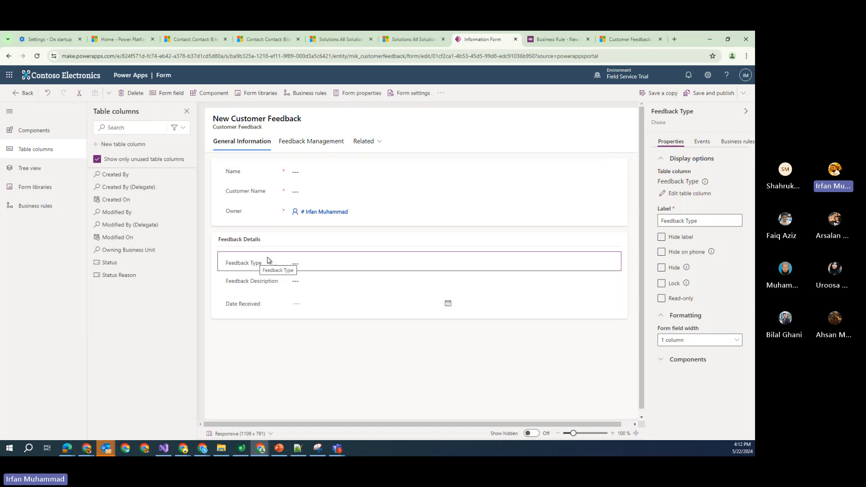
left_click(702, 142)
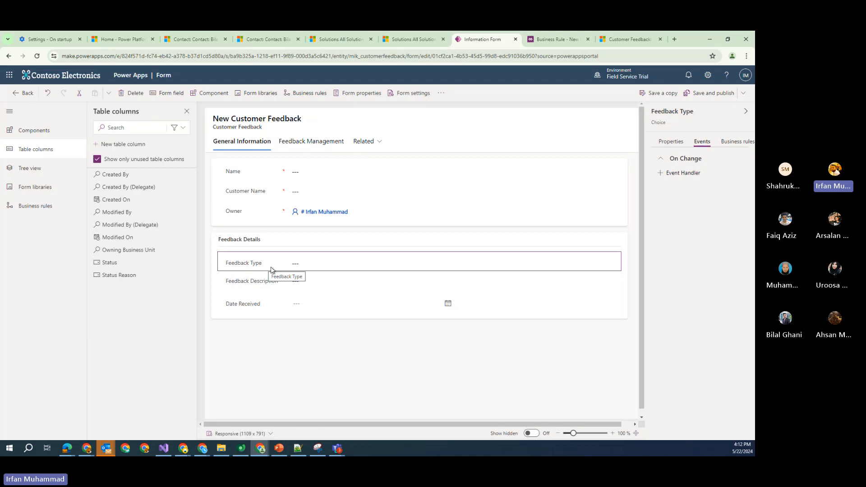
left_click(557, 40)
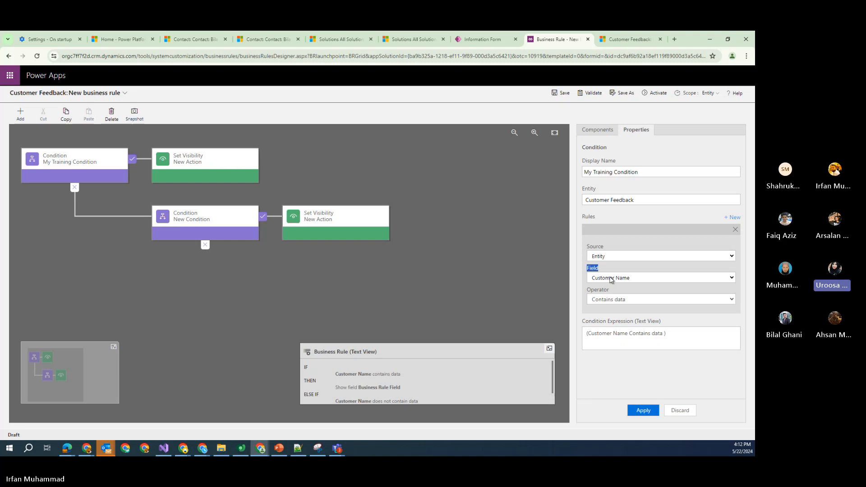
left_click(484, 40)
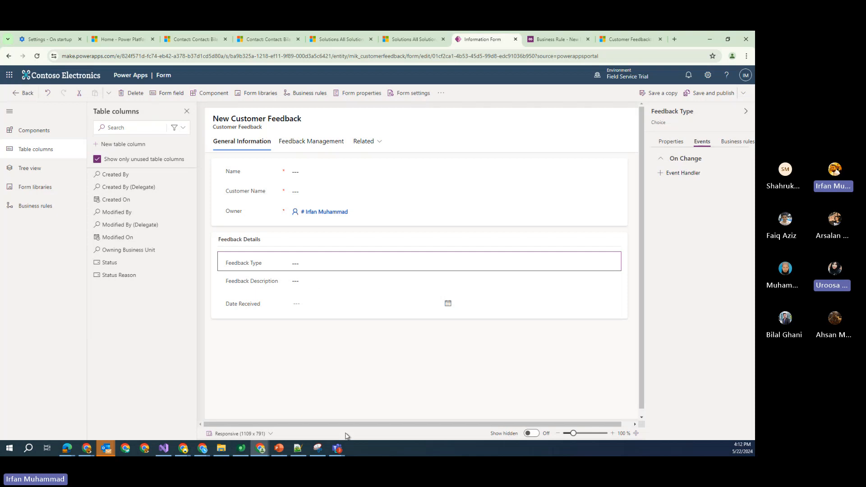
left_click(301, 448)
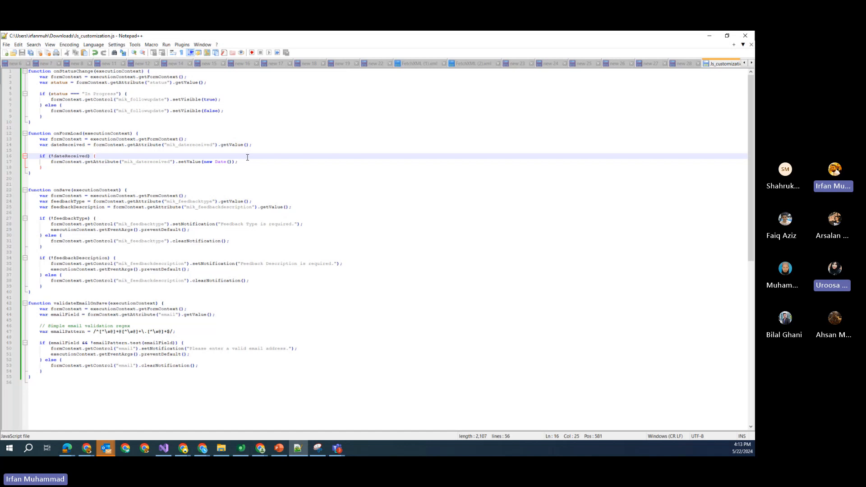
Inspect the mik_datereceived field name on line 14 by selecting parts of it
double_click(185, 145)
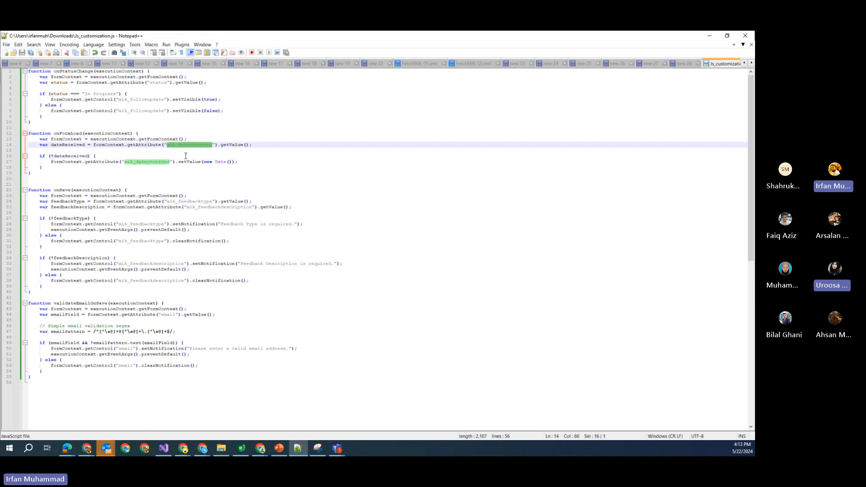
left_click(175, 150)
left_click_drag(167, 145, 212, 146)
left_click(212, 148)
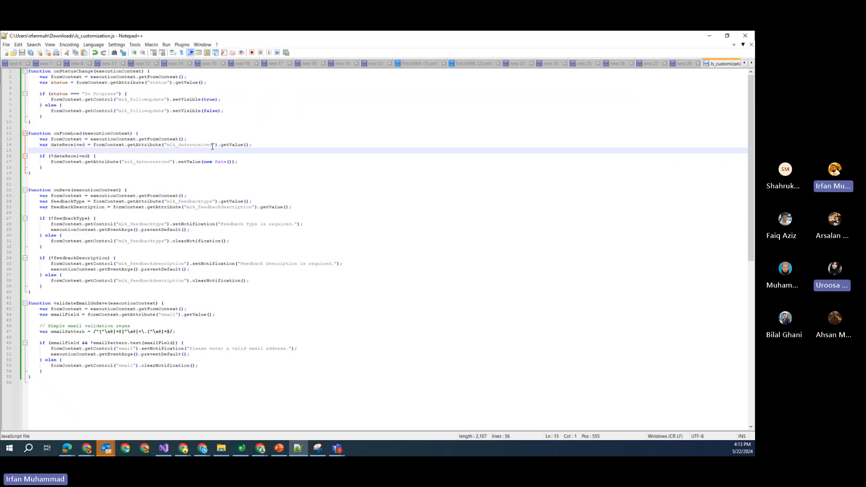
left_click(181, 146)
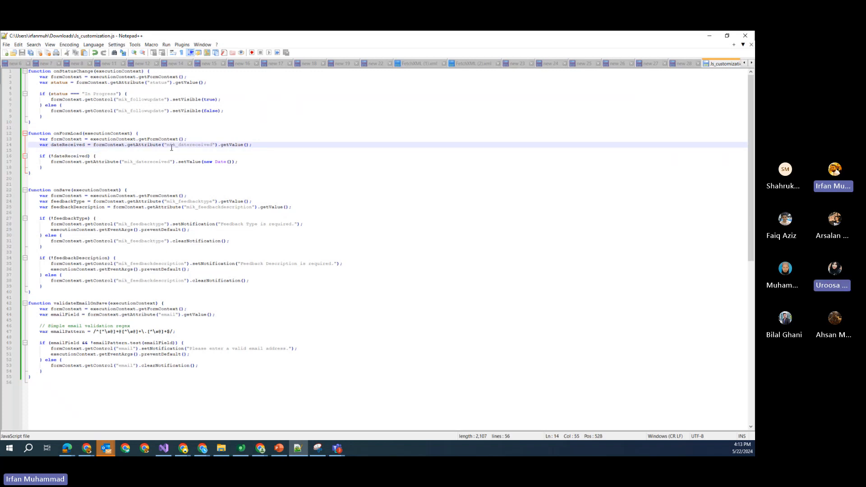
left_click_drag(167, 146, 212, 146)
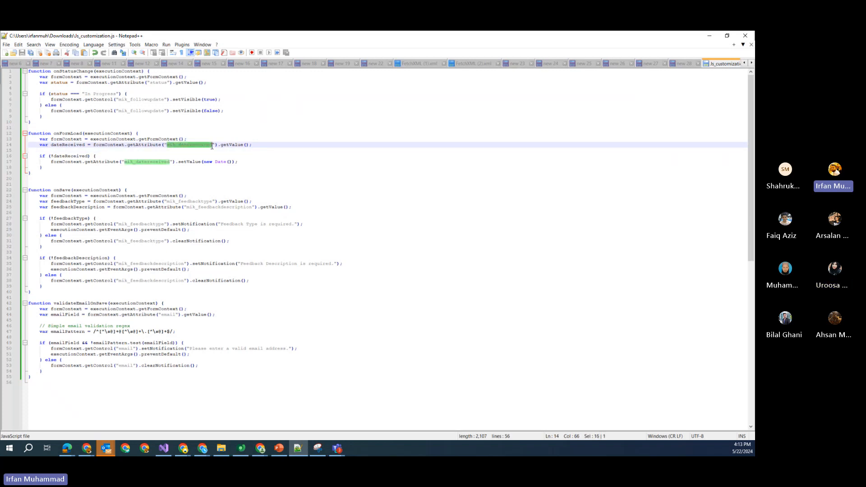
left_click(181, 147)
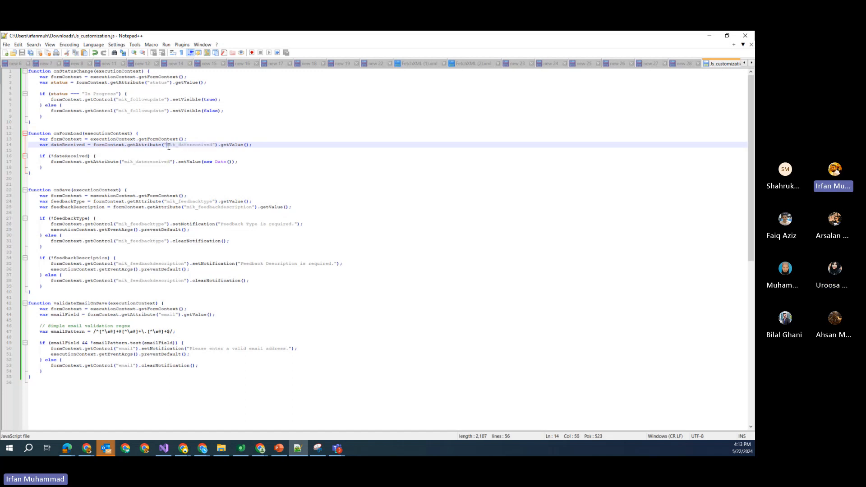
left_click_drag(167, 146, 172, 146)
left_click(215, 146)
left_click(183, 145)
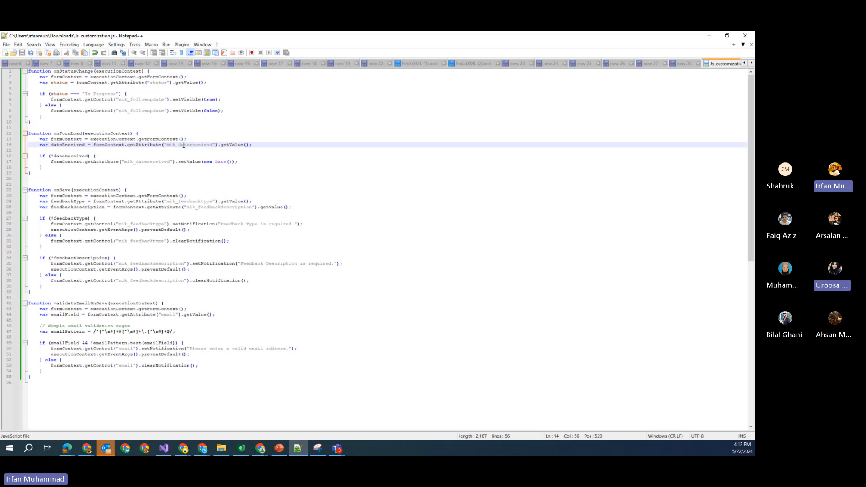
Retype the d in mik_datereceived leaving it unchanged, save the script, and minimize Notepad++
key("shift+Right")
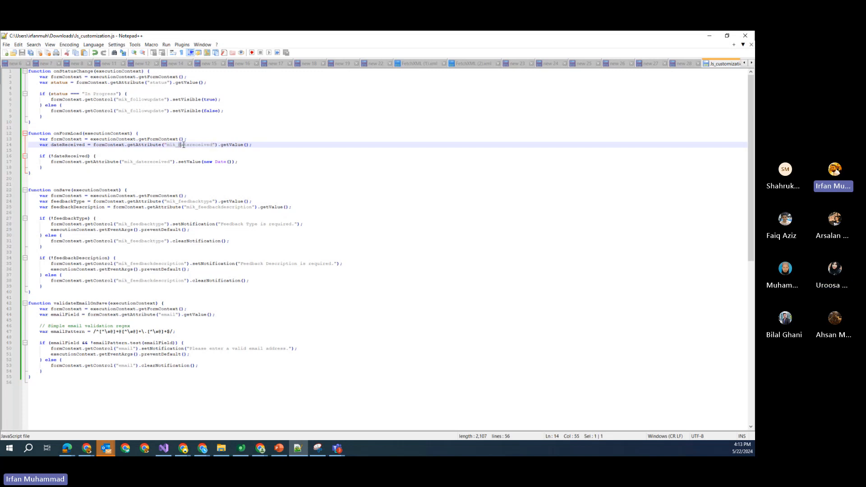
type("d")
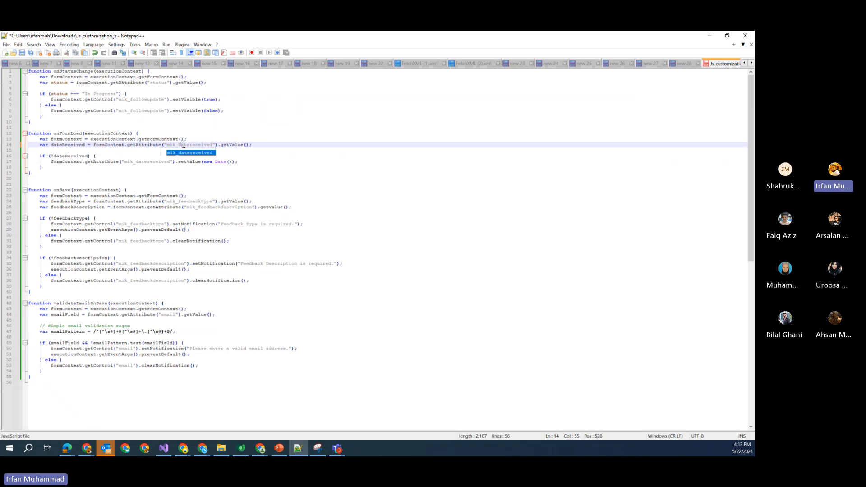
key("BackSpace")
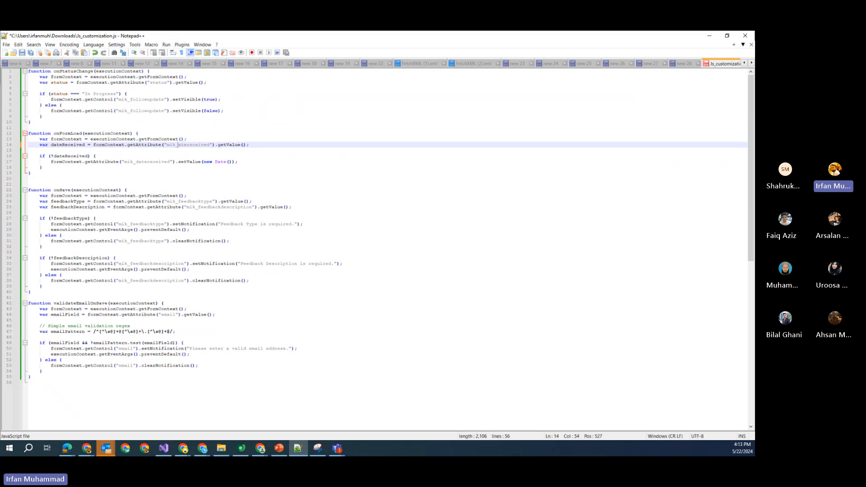
type("d")
key("ctrl+s")
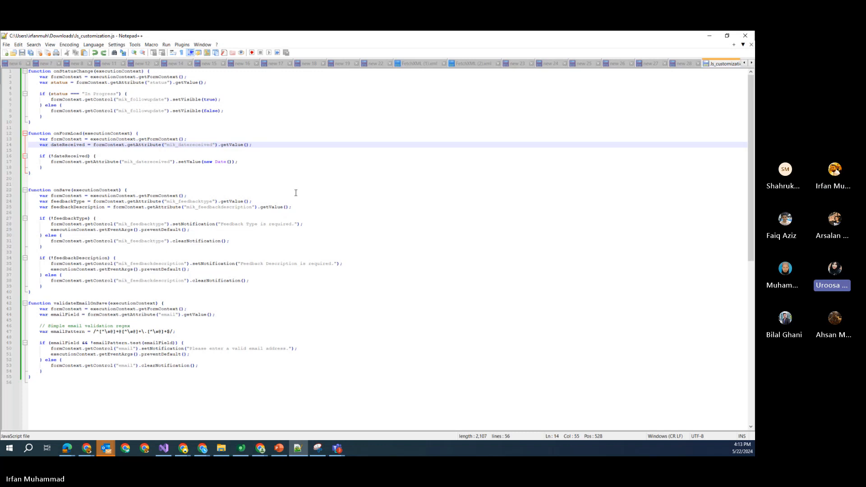
left_click(447, 209)
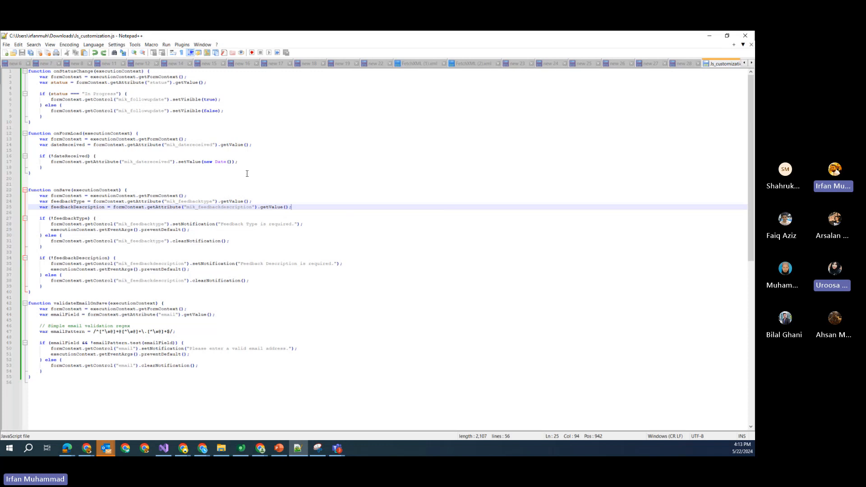
left_click(709, 35)
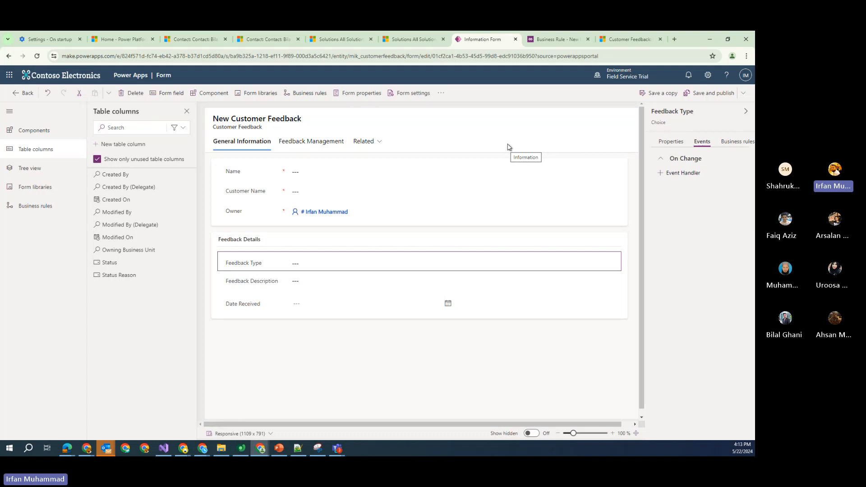
List the solution's Code web resources to find Training_JS_Customization, then return to New Customer Feedback
left_click(13, 95)
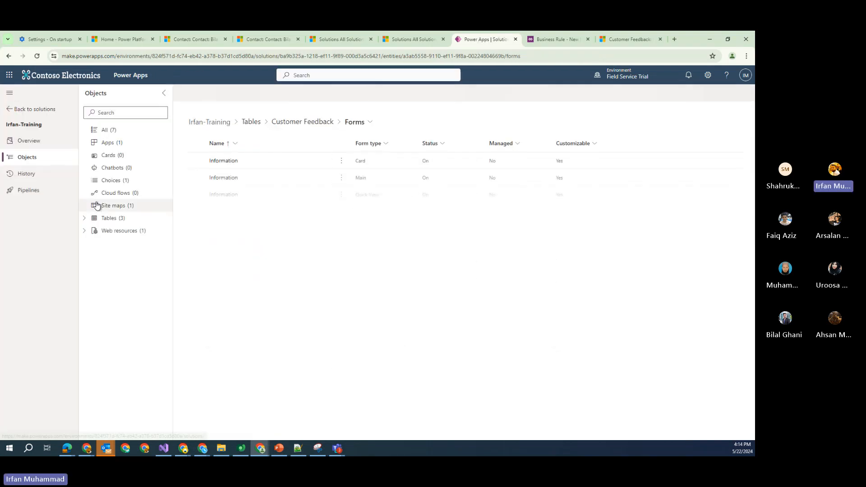
left_click(86, 231)
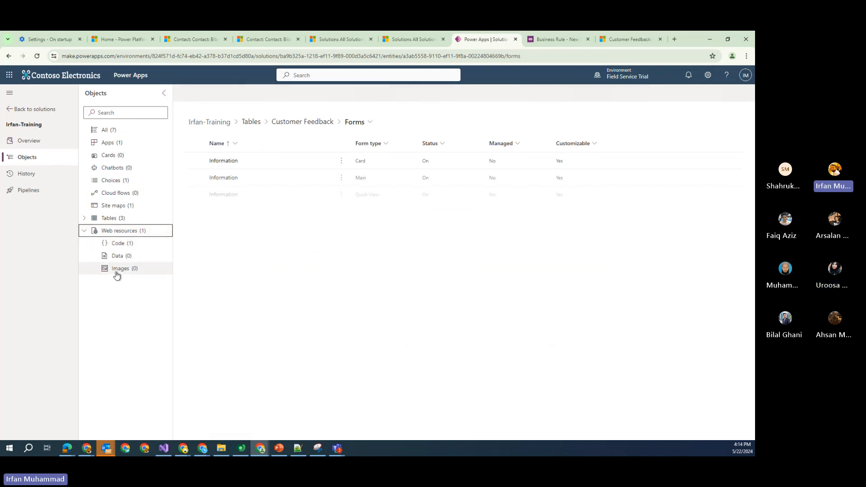
left_click(119, 245)
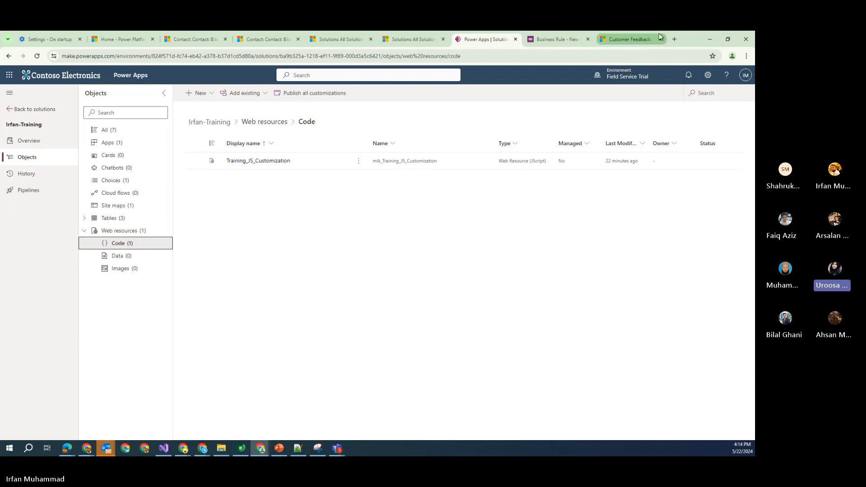
left_click(629, 39)
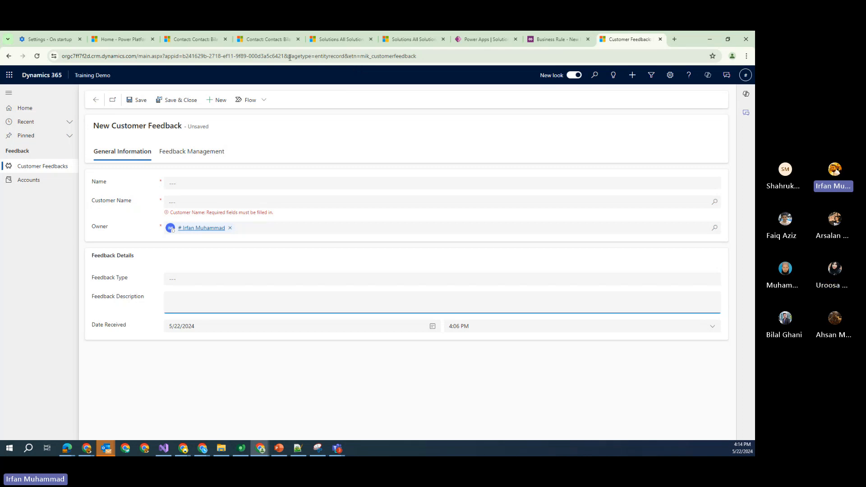
On the contact record's tab, browse the Apps picker's 17 published apps
left_click(193, 39)
left_click(93, 76)
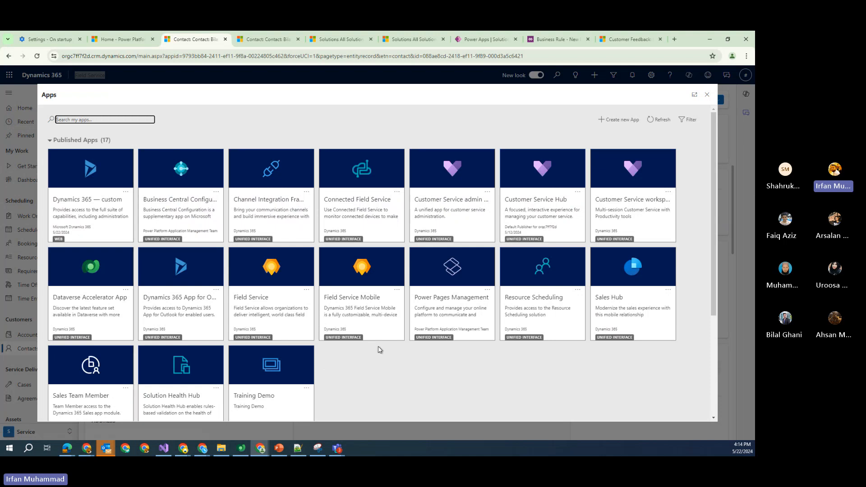
scroll(678, 343, "down", 3)
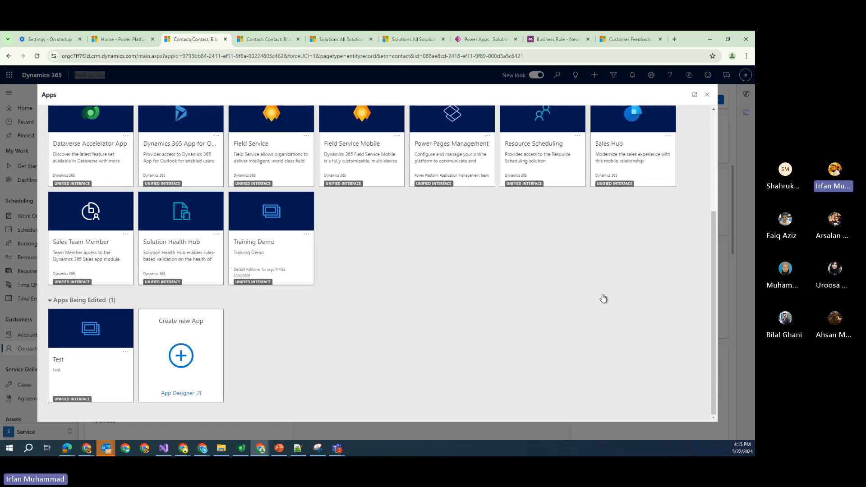
scroll(612, 294, "up", 3)
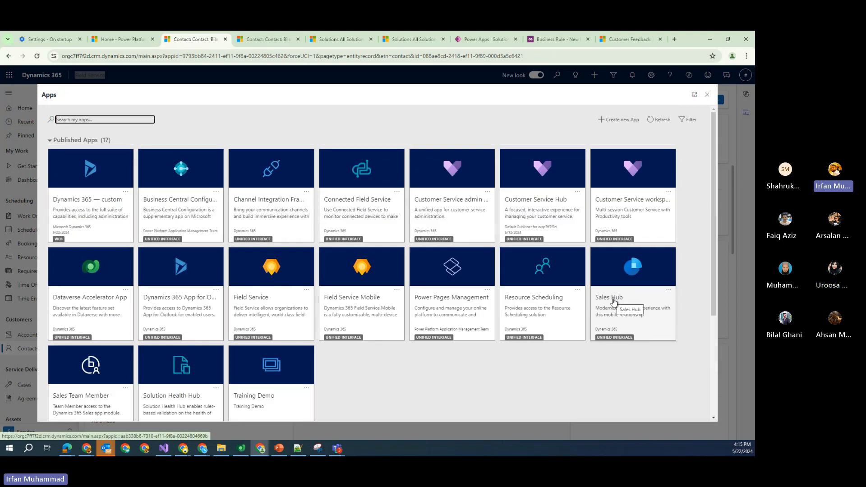